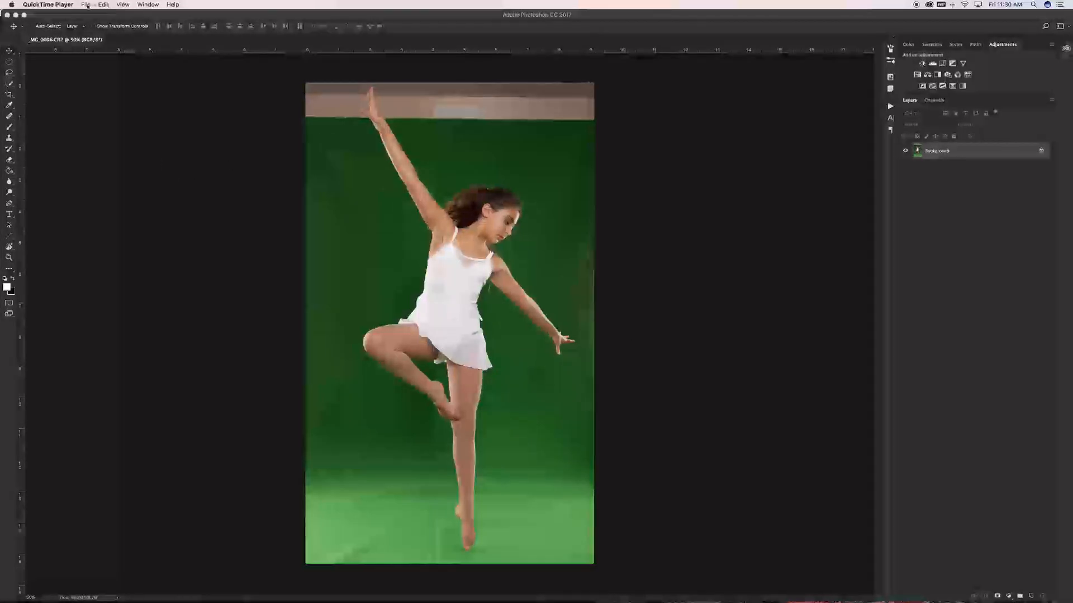
Step: Create a document named Dancer from the recent 16 × 20 inch, 144 pixels/inch portrait preset with a black background
{"action": "left_click", "coordinate": [110, 149]}
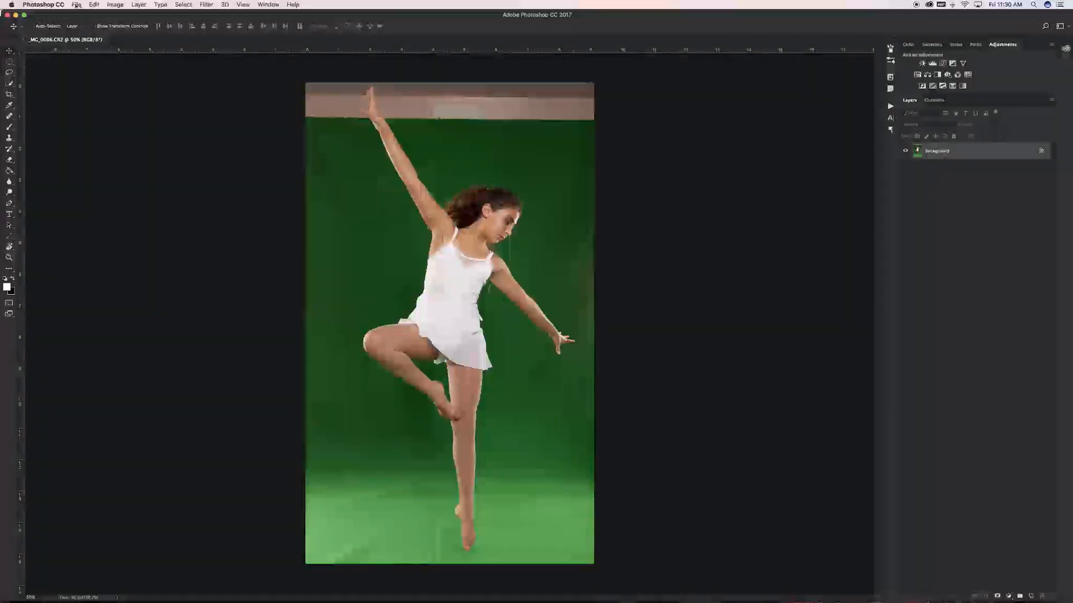
{"action": "left_click", "coordinate": [77, 4]}
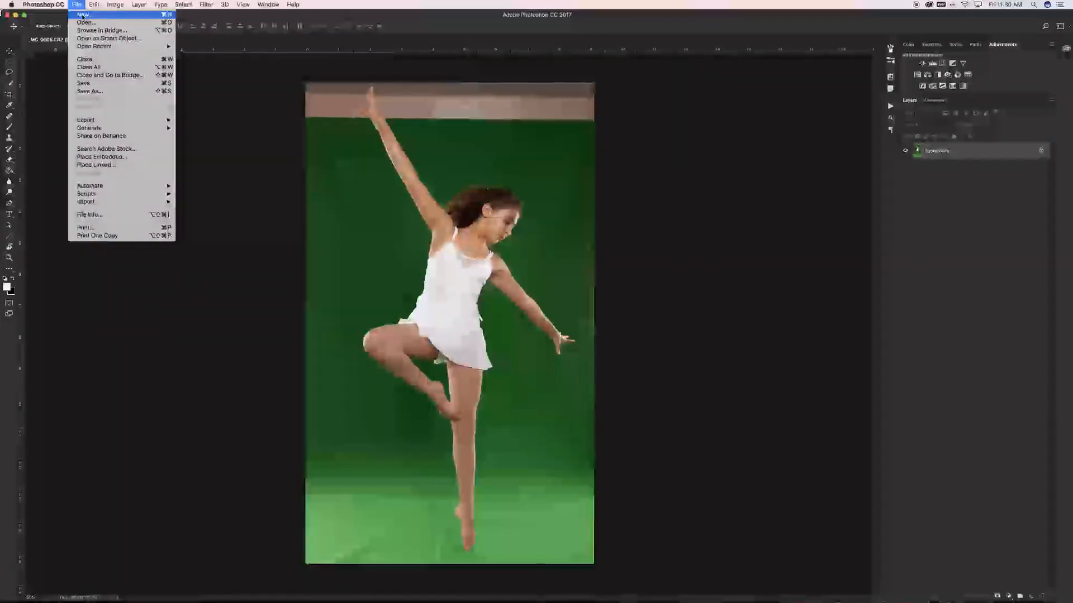
{"action": "left_click", "coordinate": [82, 16]}
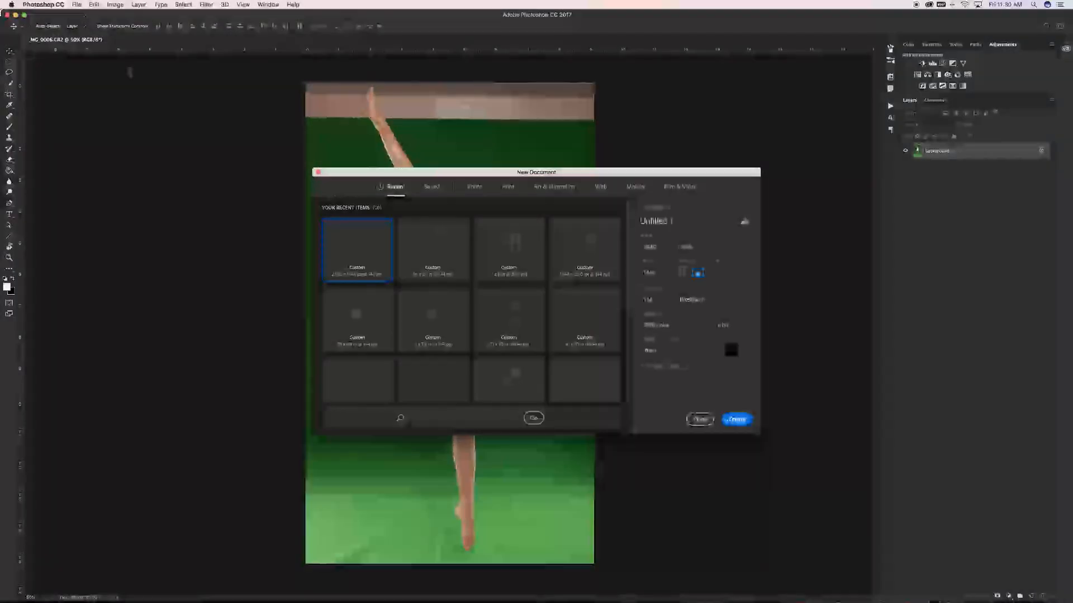
{"action": "left_click", "coordinate": [427, 272]}
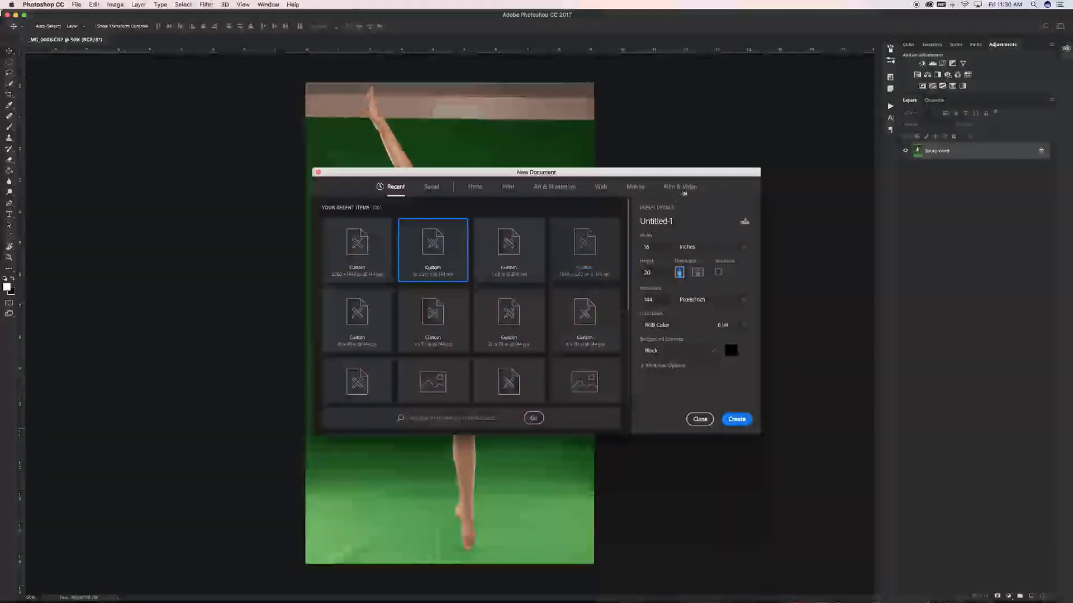
{"action": "left_click", "coordinate": [682, 222]}
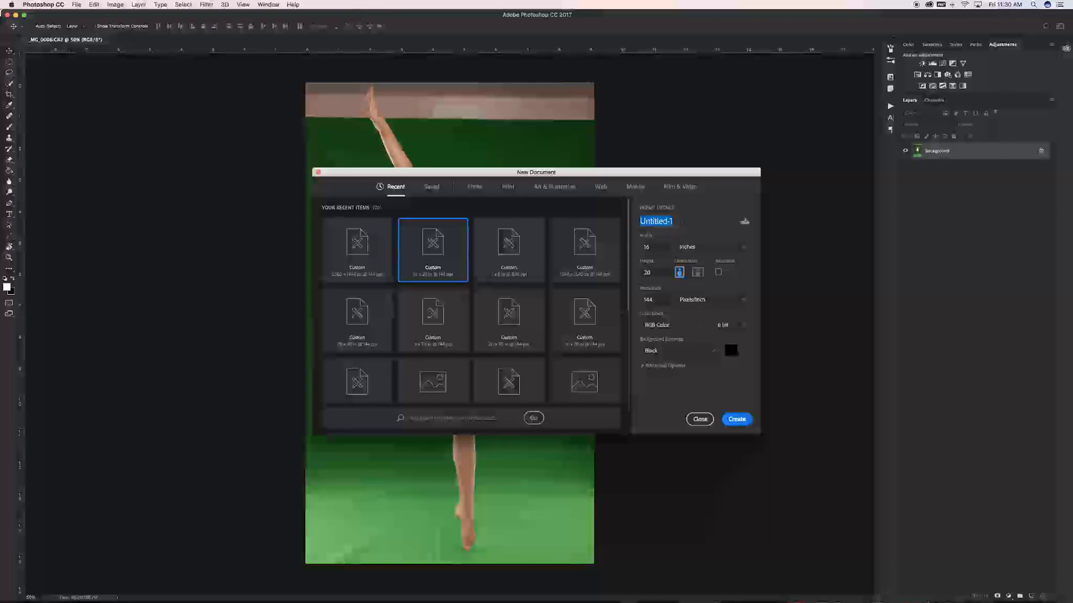
{"action": "type", "text": "Dancer"}
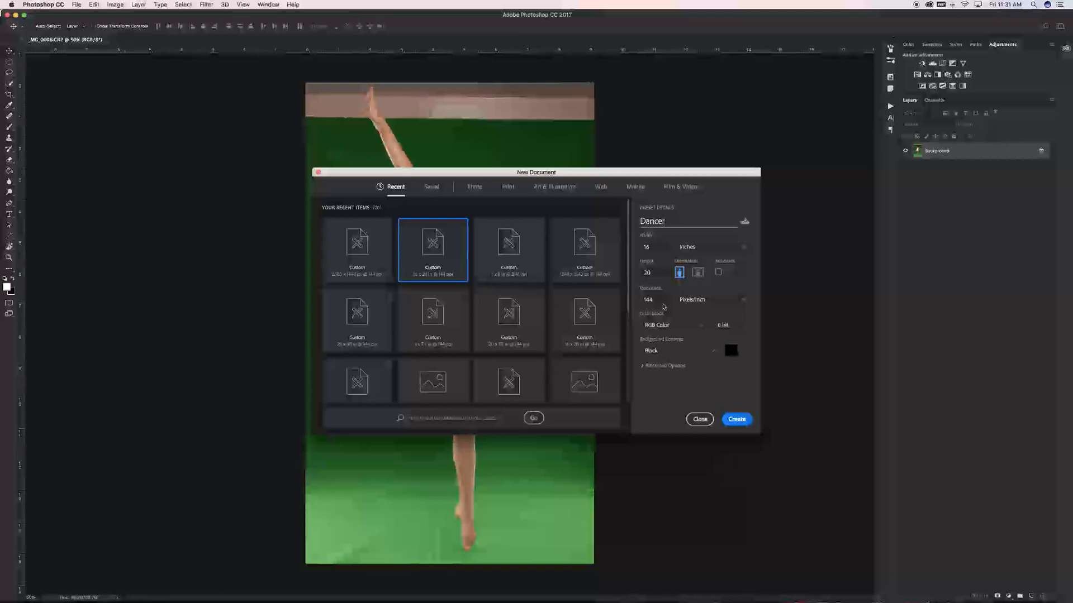
{"action": "left_click", "coordinate": [737, 420]}
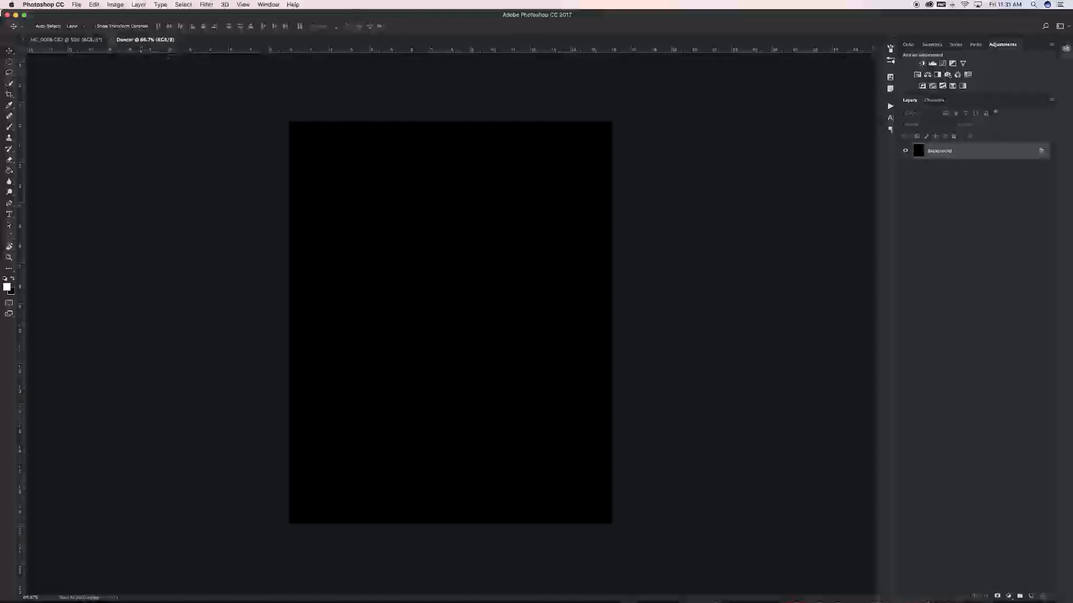
Step: Examine the dancer's dress, hair, arms and raised hand in the green-screen photo
{"action": "left_click", "coordinate": [72, 42]}
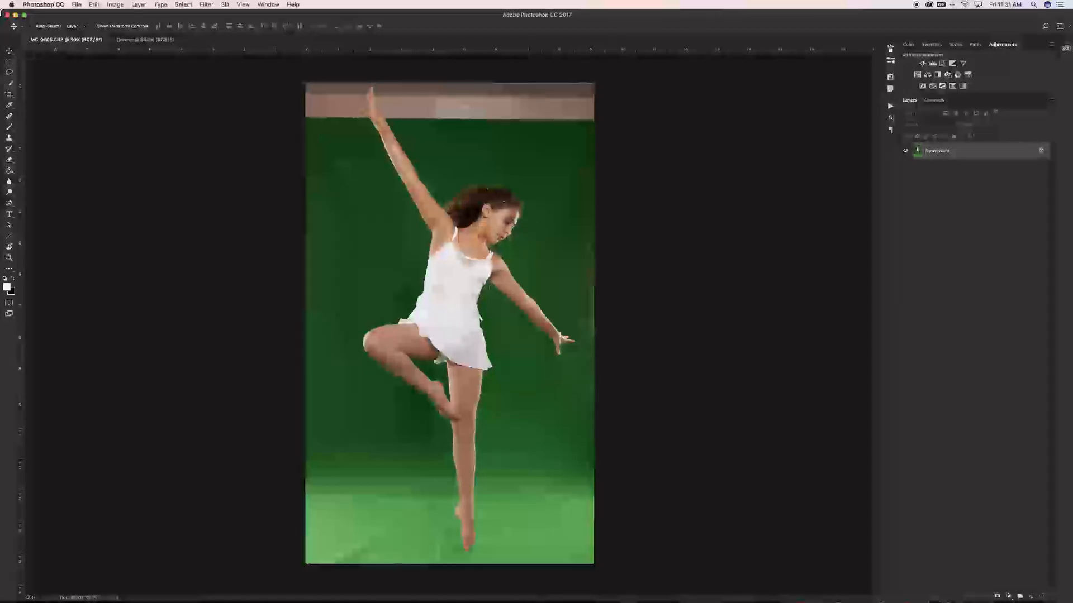
{"action": "key", "text": "super+equal"}
{"action": "key", "text": "super+equal"}
{"action": "key", "text": "super+equal"}
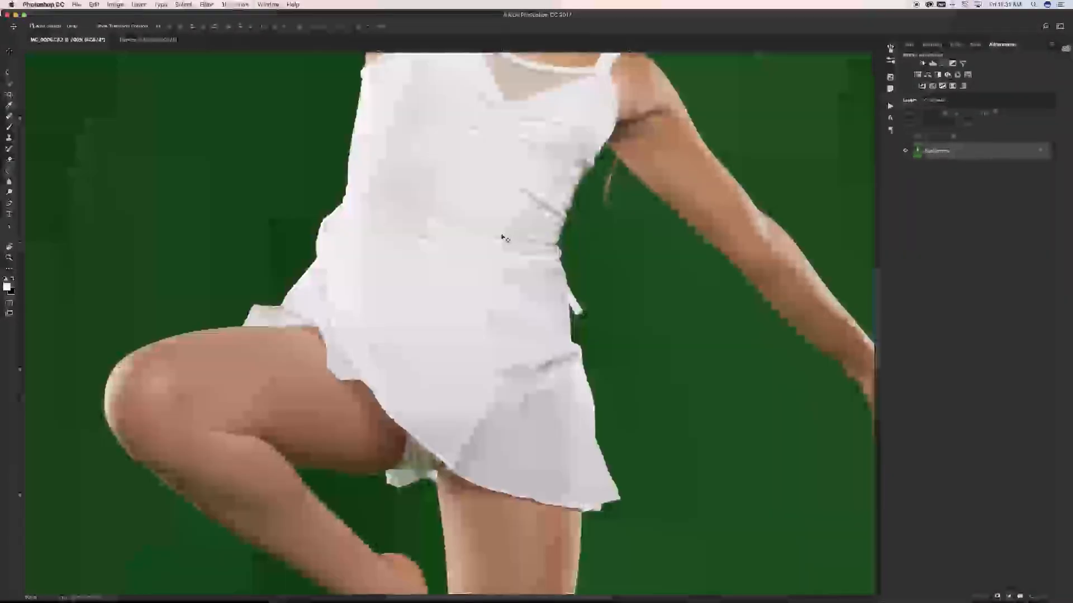
{"action": "scroll", "coordinate": [486, 292], "scroll_direction": "up", "scroll_amount": 10}
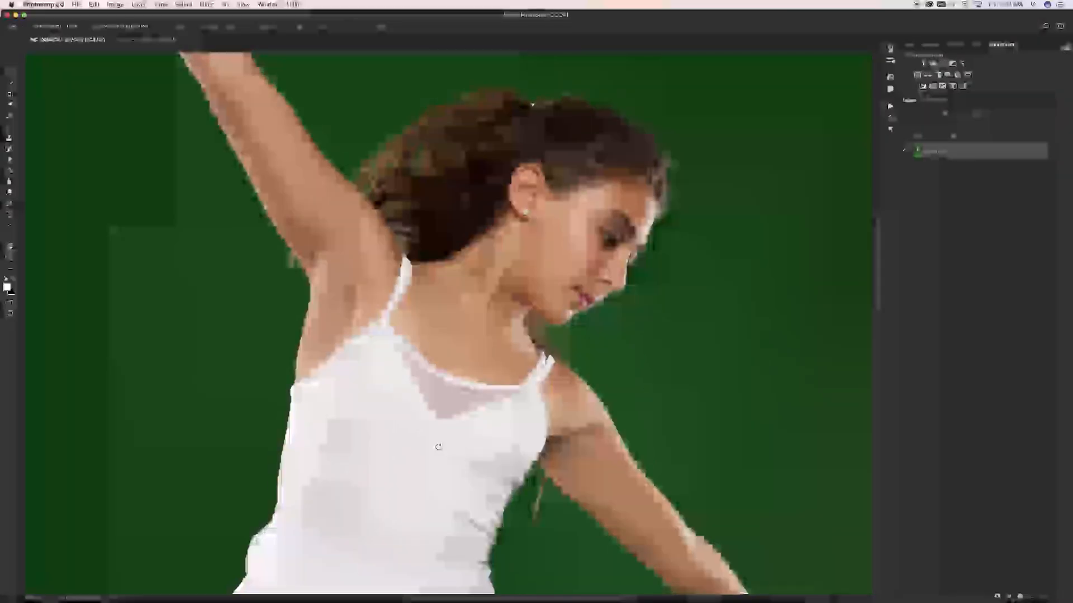
{"action": "left_click_drag", "start_coordinate": [438, 447], "coordinate": [515, 580]}
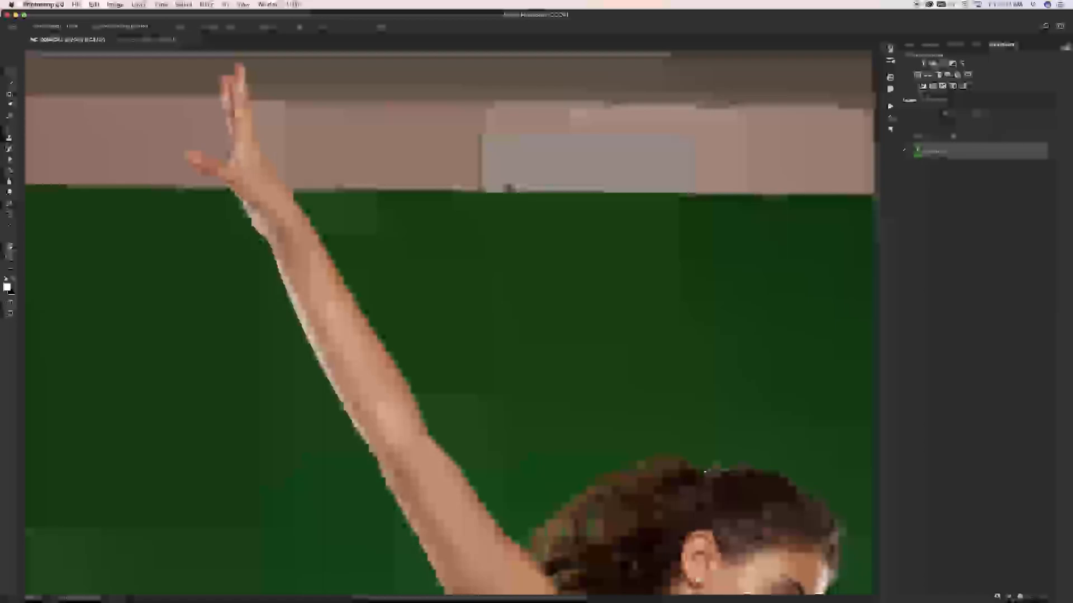
{"action": "left_click_drag", "start_coordinate": [659, 465], "coordinate": [402, 203]}
{"action": "key", "text": "super+0"}
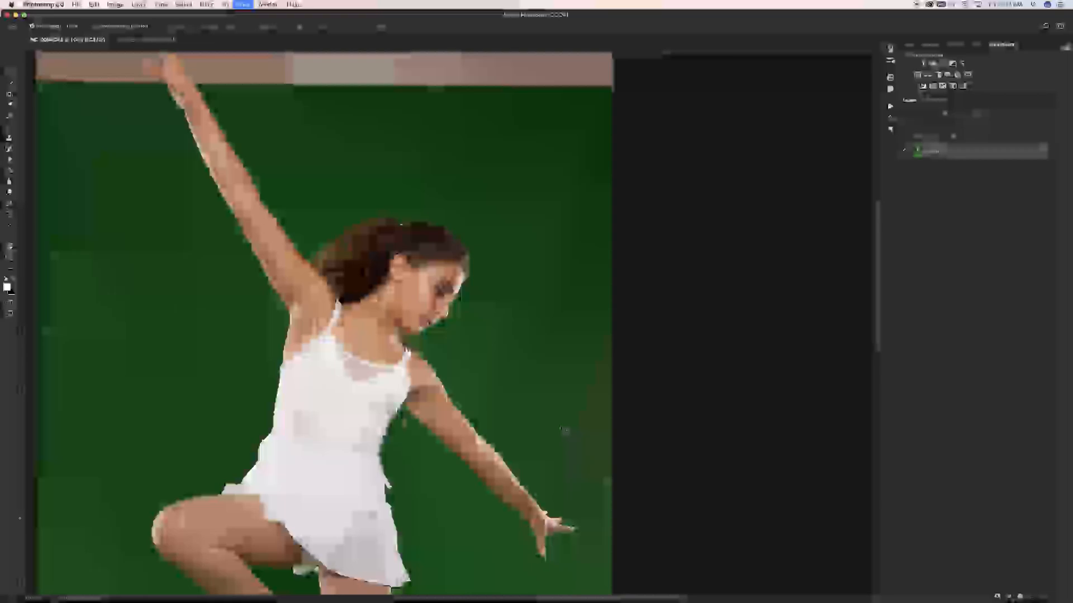
{"action": "key", "text": "super+minus"}
{"action": "key", "text": "super+minus"}
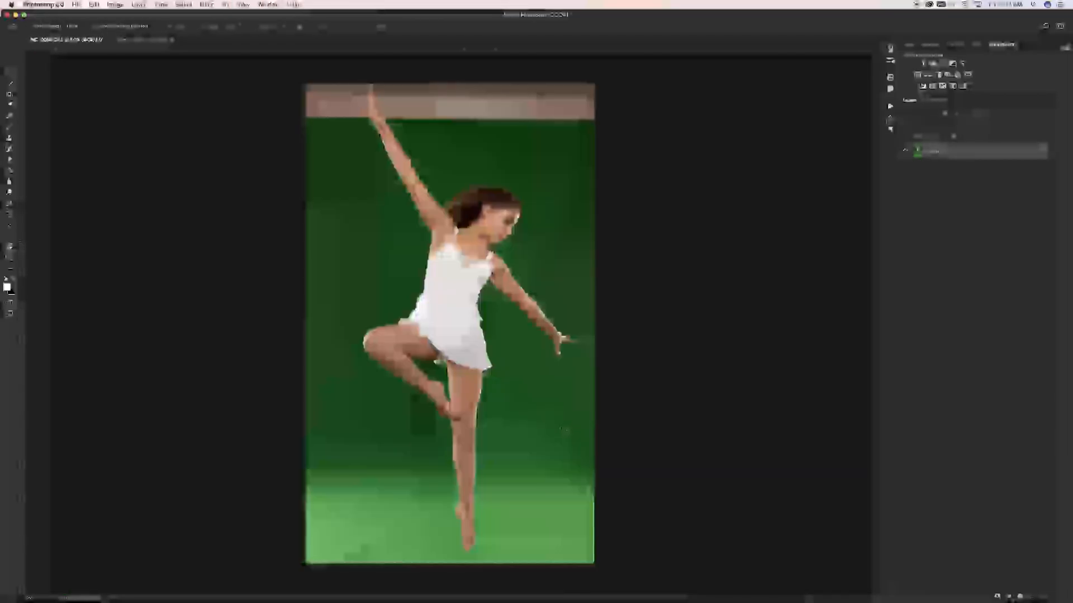
Step: Run the saved green-screen extraction action on the dancer photo
{"action": "left_click", "coordinate": [889, 121]}
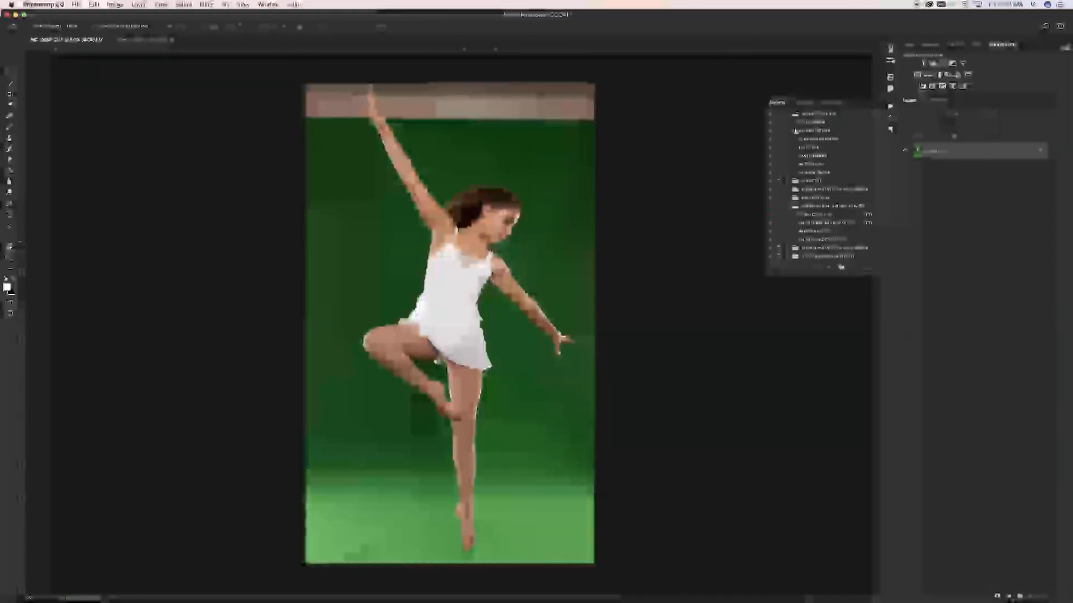
{"action": "left_click", "coordinate": [789, 114]}
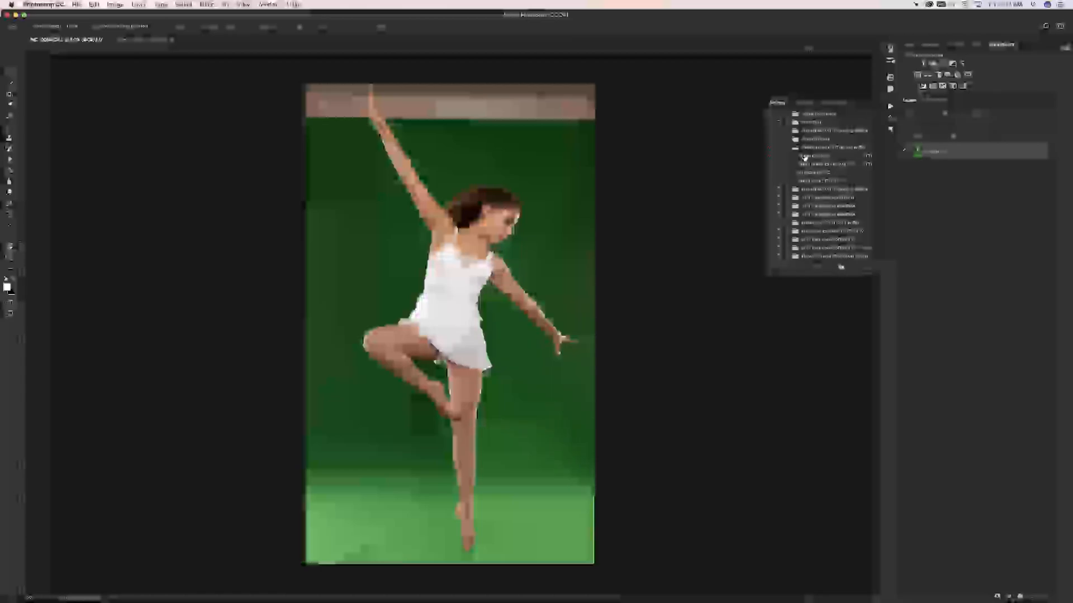
{"action": "left_click", "coordinate": [830, 166]}
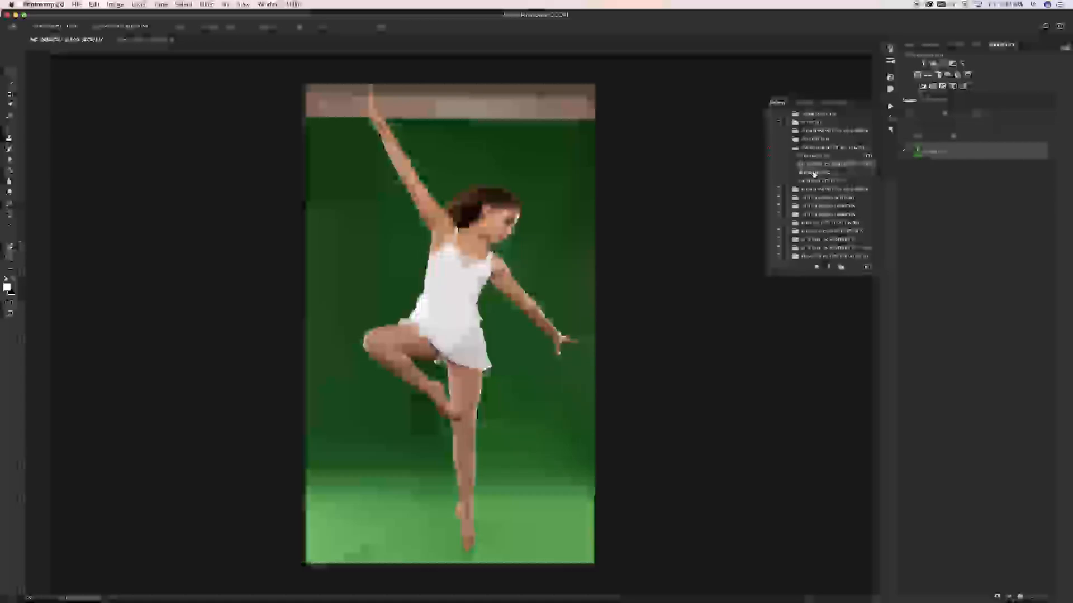
{"action": "left_click", "coordinate": [829, 267]}
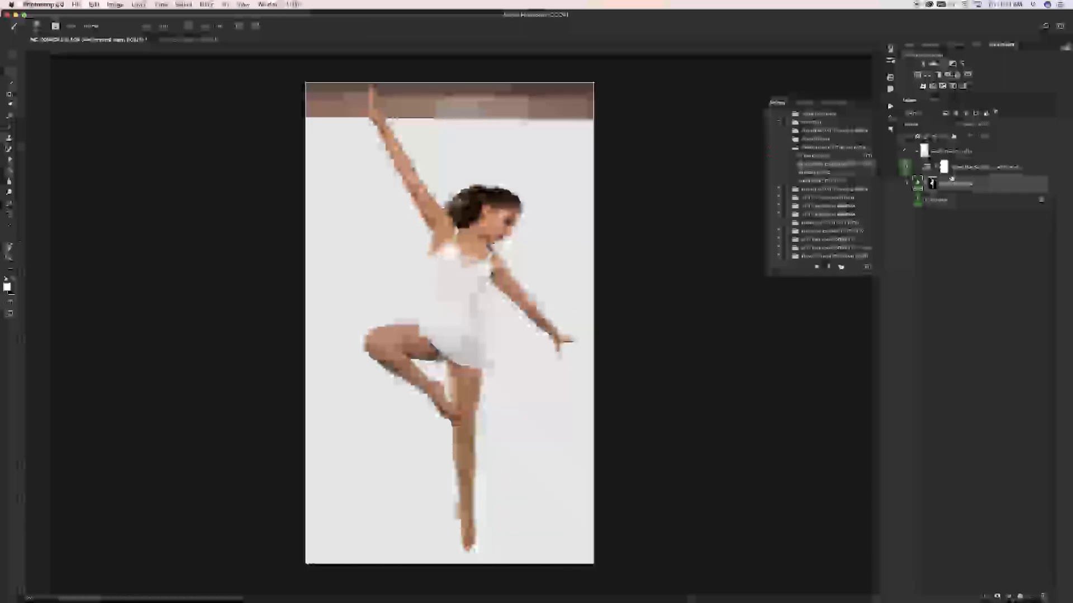
Step: Activate the Brush tool, make the extracted dancer layer's mask the editing target and close the list of actions
{"action": "double_click", "coordinate": [932, 183]}
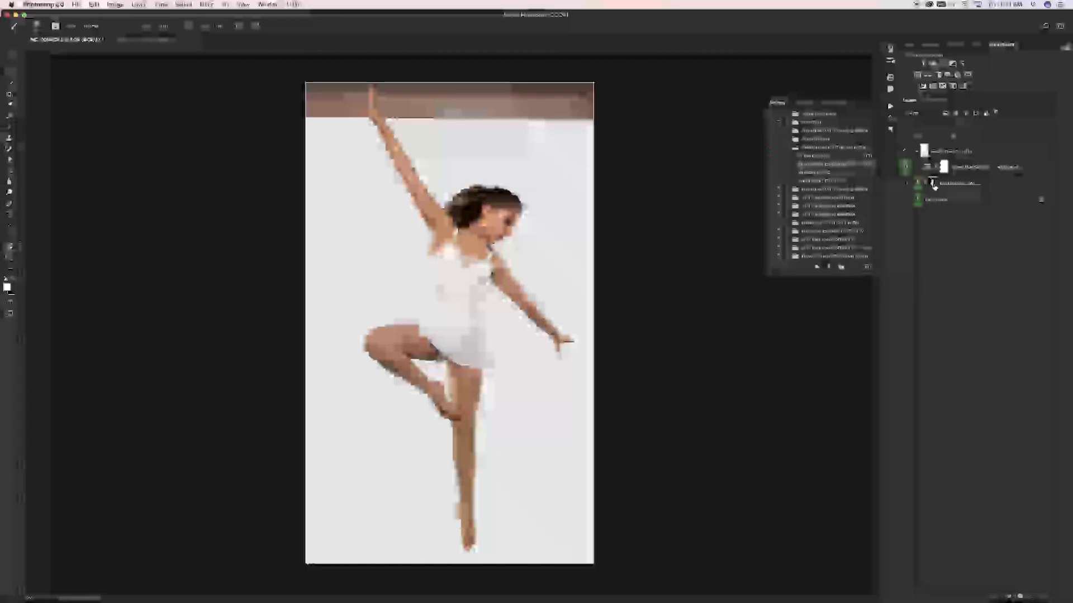
{"action": "key", "text": "b"}
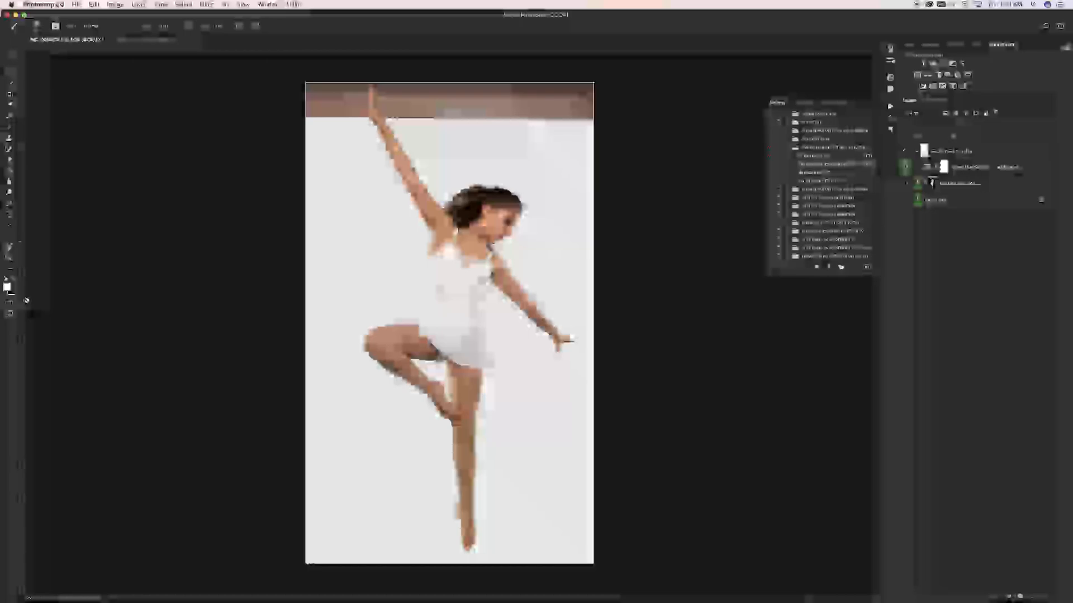
{"action": "left_click", "coordinate": [13, 281]}
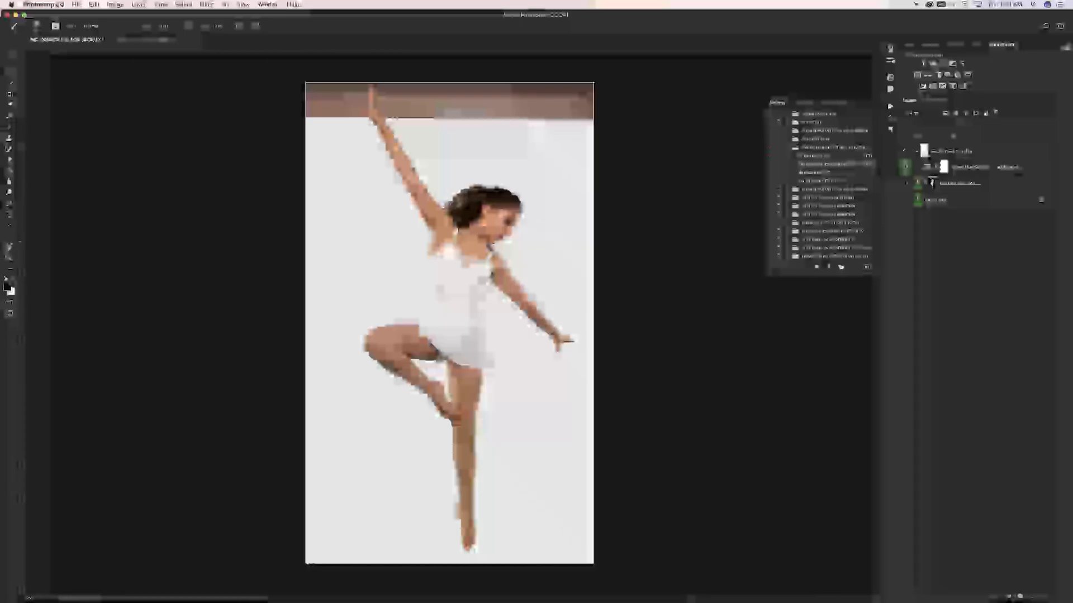
{"action": "key", "text": "super+equal"}
{"action": "key", "text": "super+equal"}
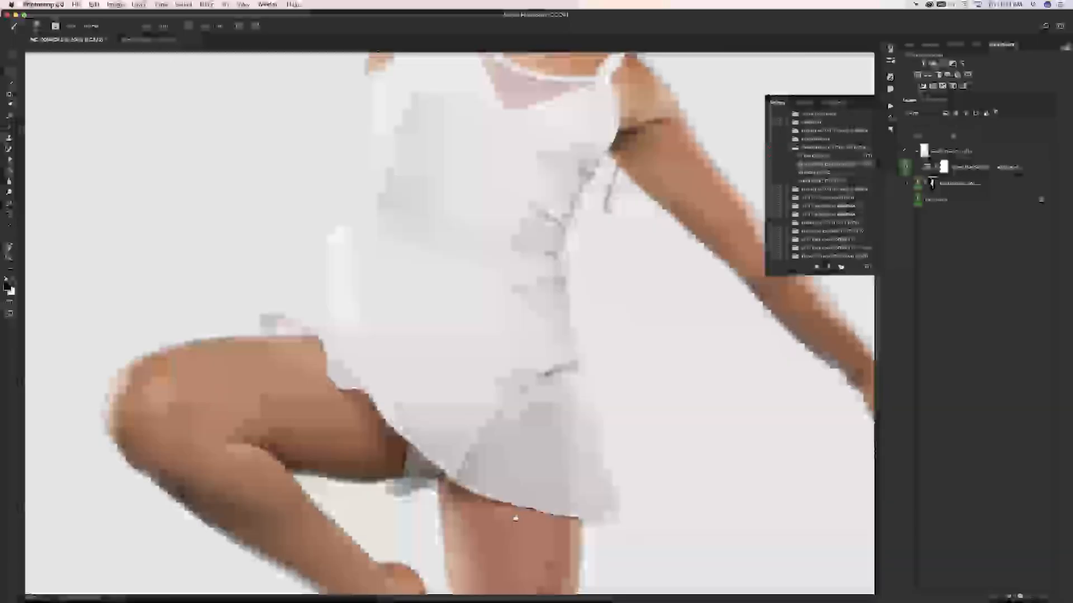
{"action": "left_click_drag", "start_coordinate": [500, 348], "coordinate": [507, 391]}
{"action": "left_click_drag", "start_coordinate": [429, 156], "coordinate": [565, 555]}
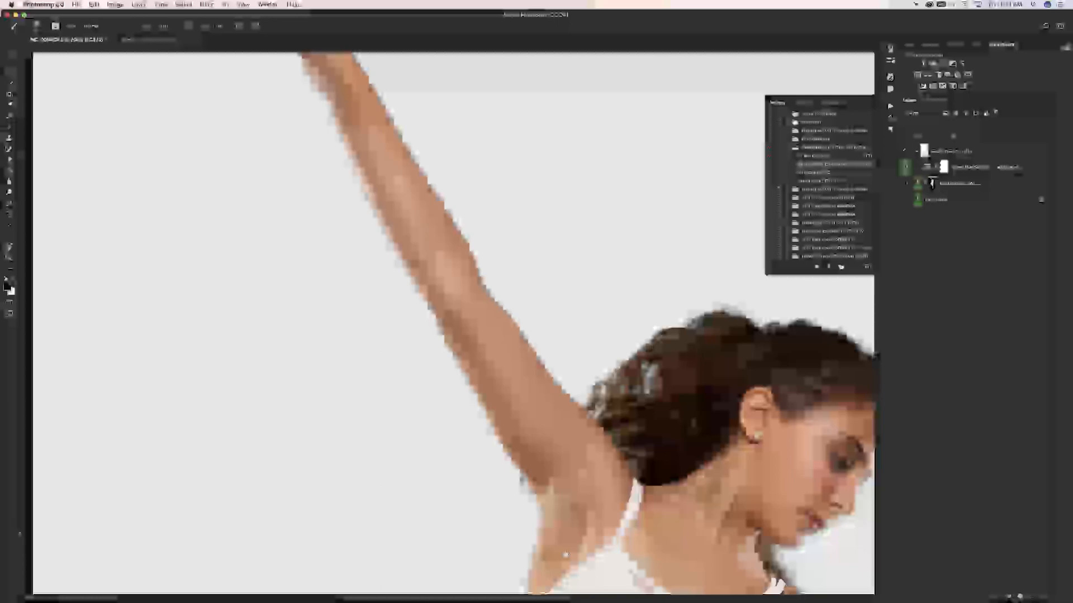
{"action": "left_click_drag", "start_coordinate": [366, 206], "coordinate": [464, 444]}
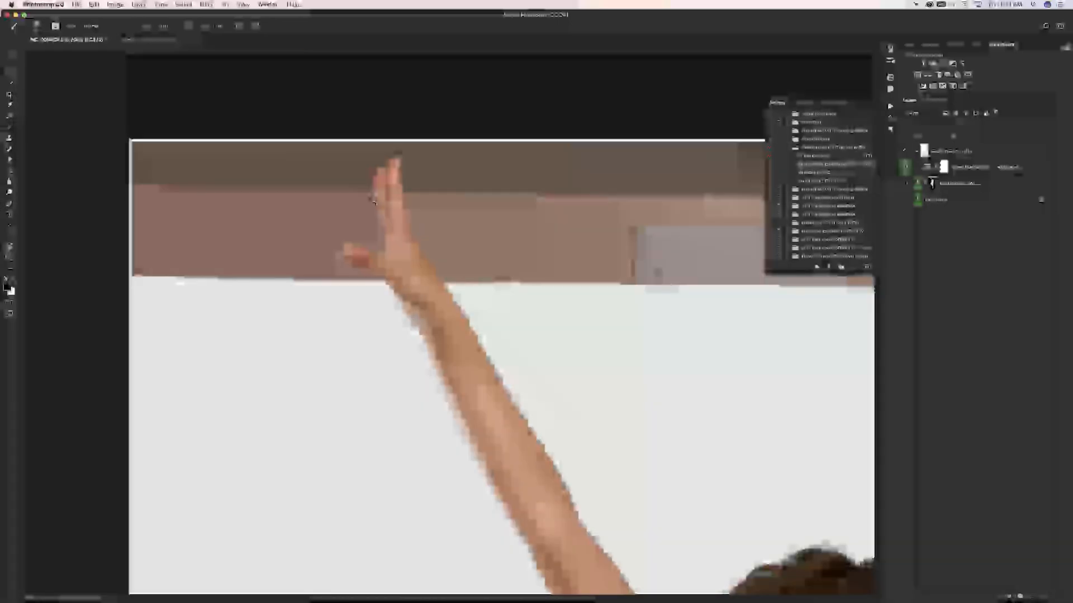
{"action": "key", "text": "super+plus"}
{"action": "key", "text": "super+plus"}
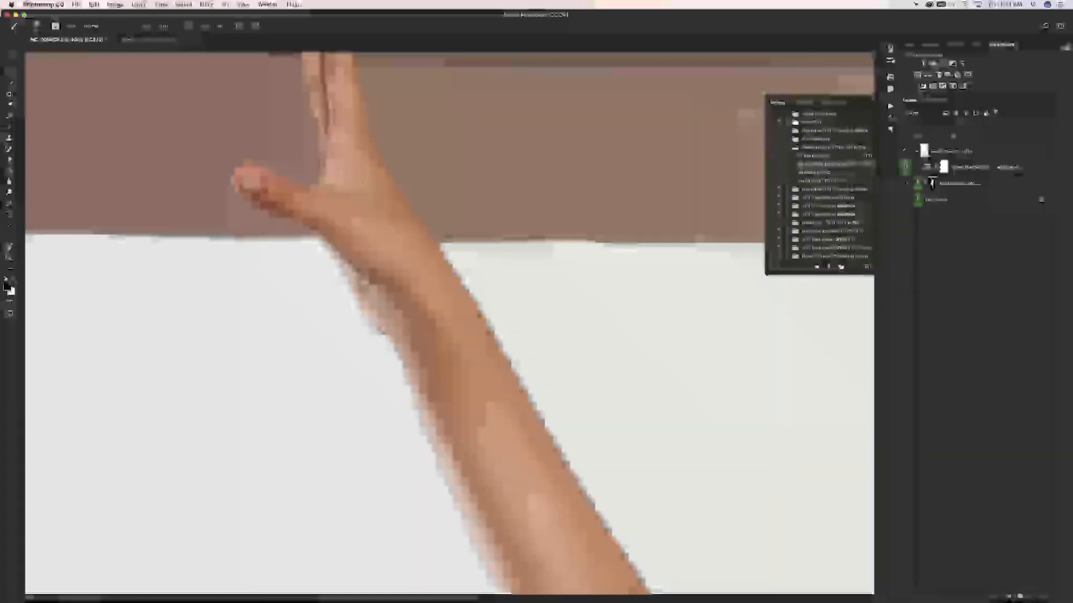
{"action": "left_click_drag", "start_coordinate": [362, 181], "coordinate": [528, 447]}
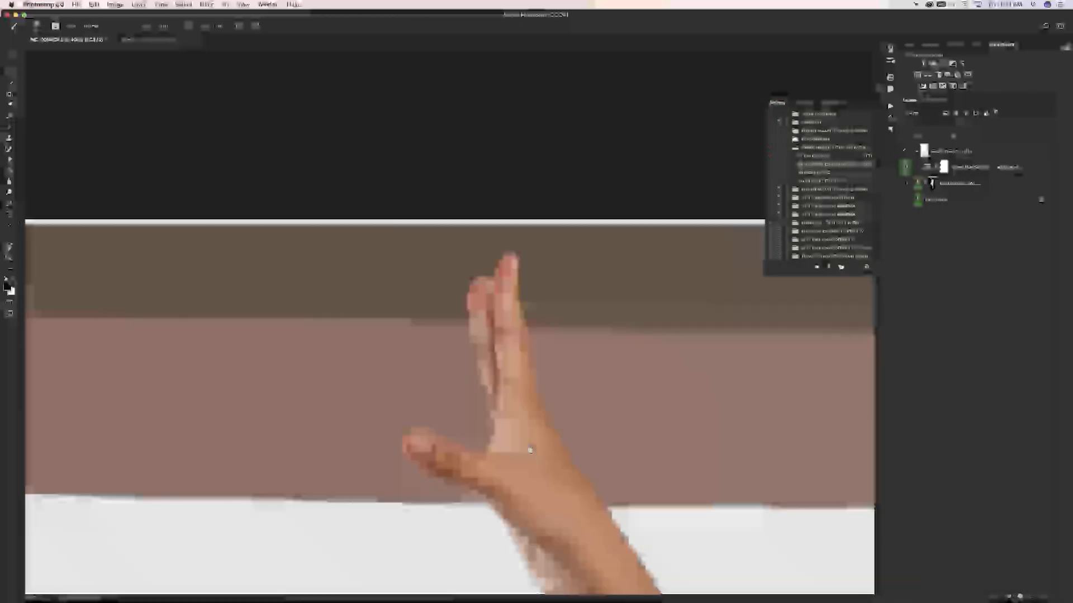
{"action": "left_click", "coordinate": [866, 105]}
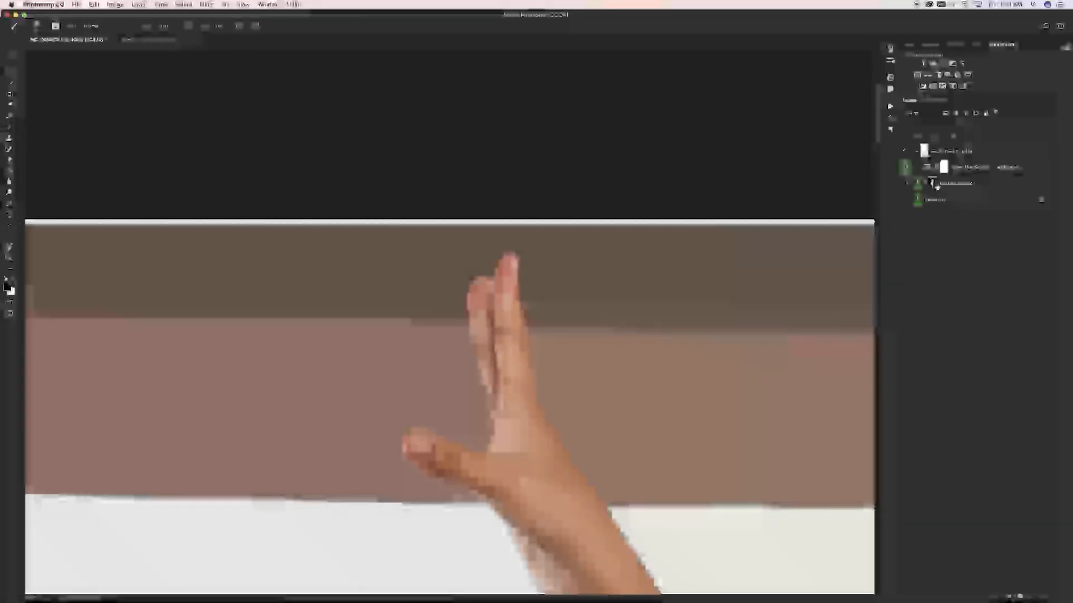
{"action": "left_click", "coordinate": [932, 183]}
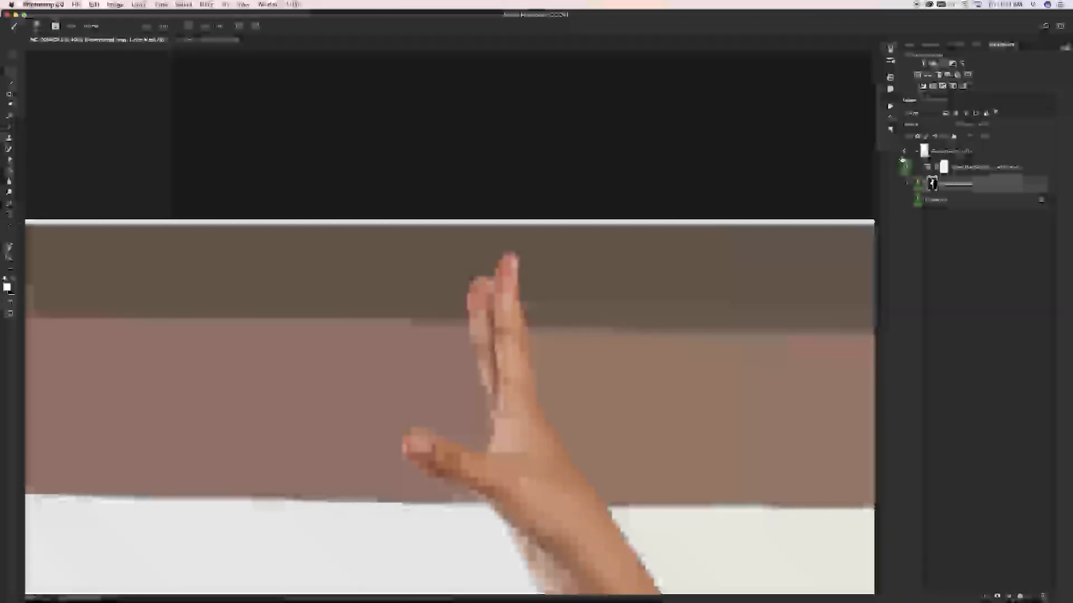
Step: Paint one soft and one maximum-hardness black dab on the layer mask, over the ceiling strip beside the raised hand
{"action": "left_click", "coordinate": [891, 49]}
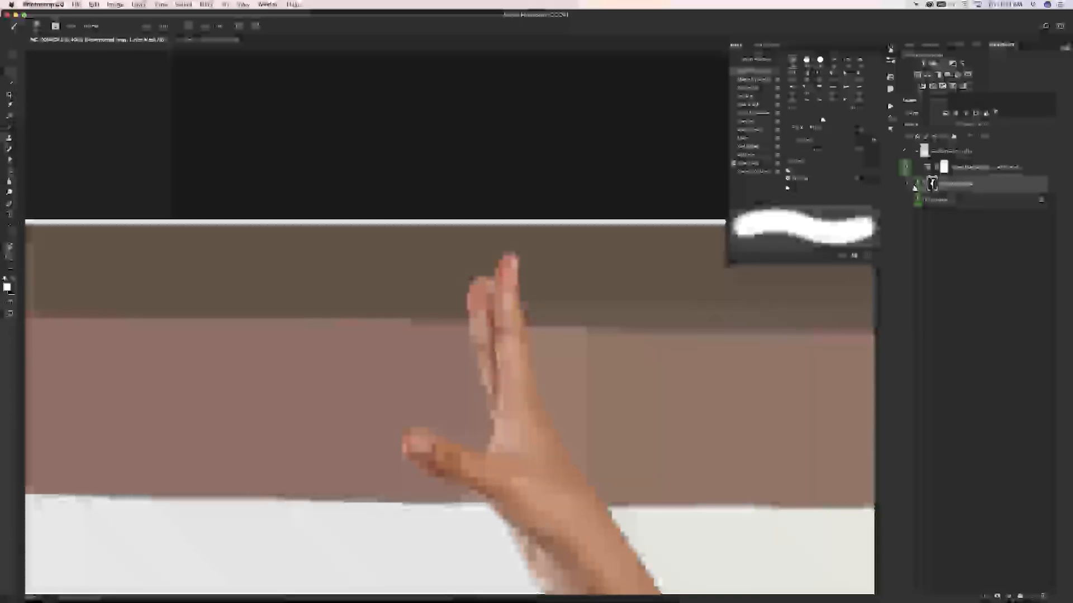
{"action": "key", "text": "x"}
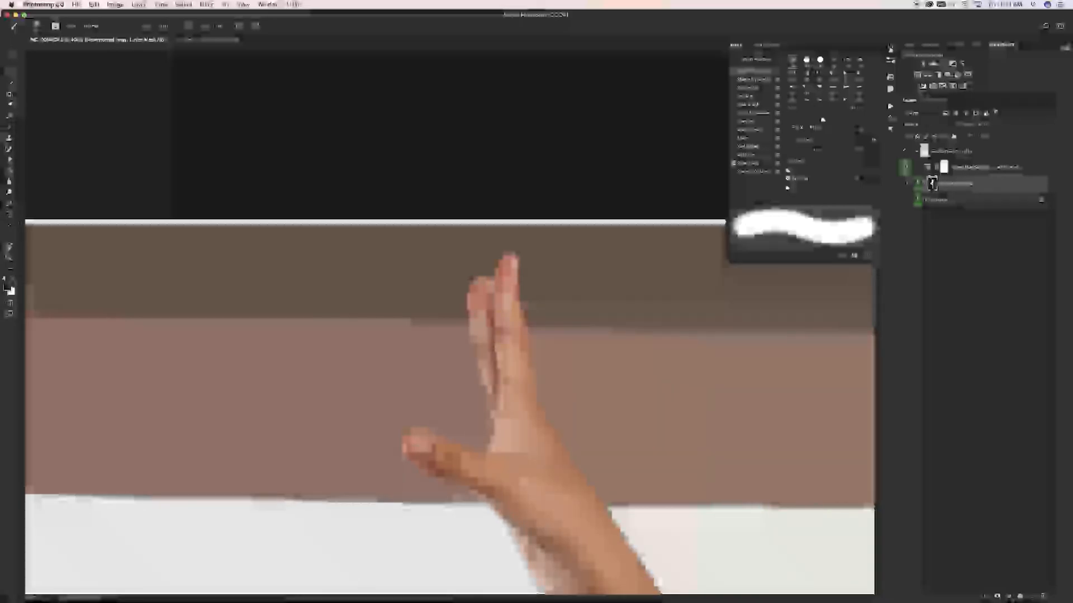
{"action": "left_click", "coordinate": [639, 429]}
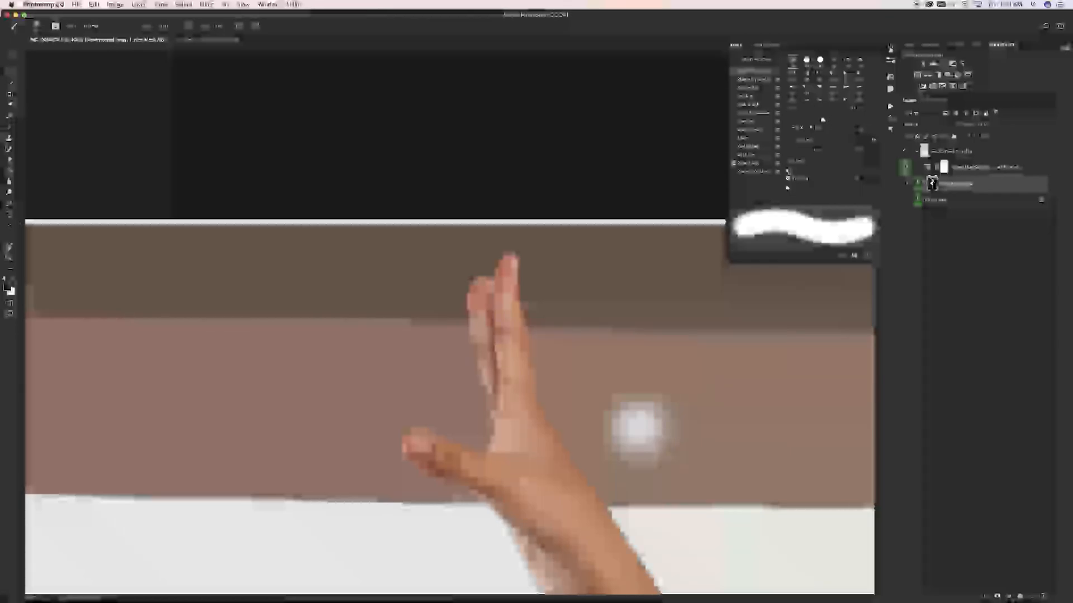
{"action": "mouse_move", "coordinate": [787, 171]}
{"action": "left_mouse_down"}
{"action": "mouse_move", "coordinate": [875, 174]}
{"action": "mouse_move", "coordinate": [871, 213]}
{"action": "left_mouse_up"}
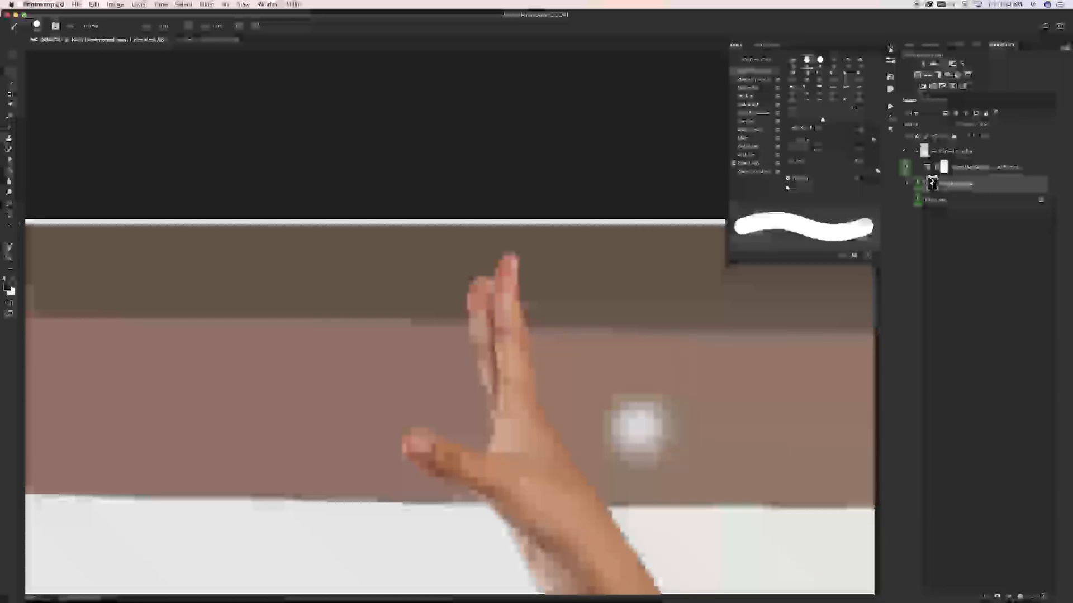
{"action": "left_click", "coordinate": [704, 358]}
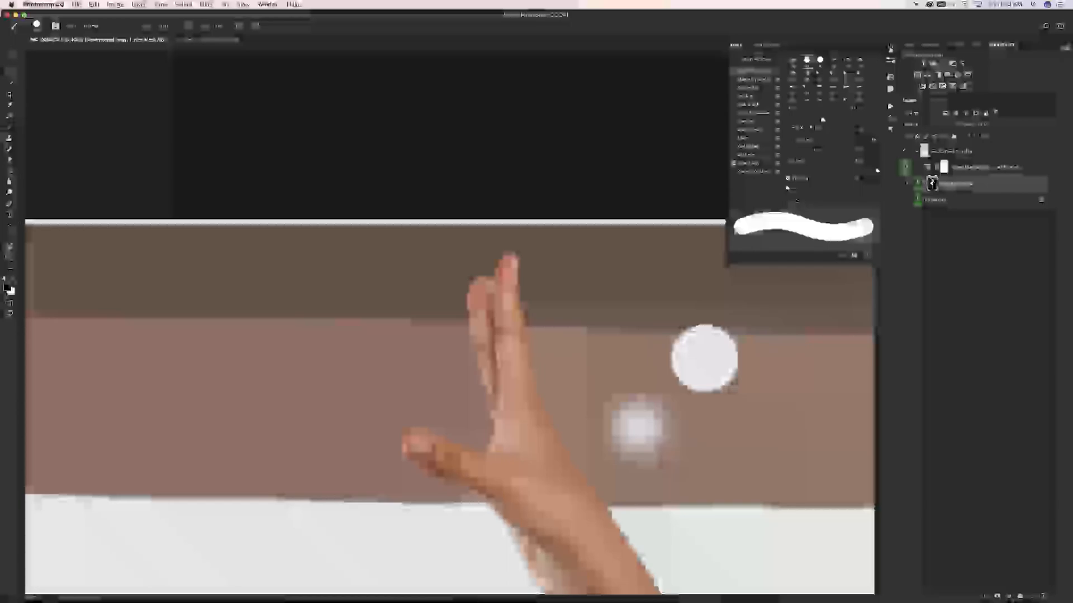
Step: Increase the brush spacing and mask out part of the upper ceiling strip beside the hand with several hard black dabs
{"action": "left_click_drag", "start_coordinate": [810, 188], "coordinate": [817, 188]}
{"action": "left_click", "coordinate": [657, 284]}
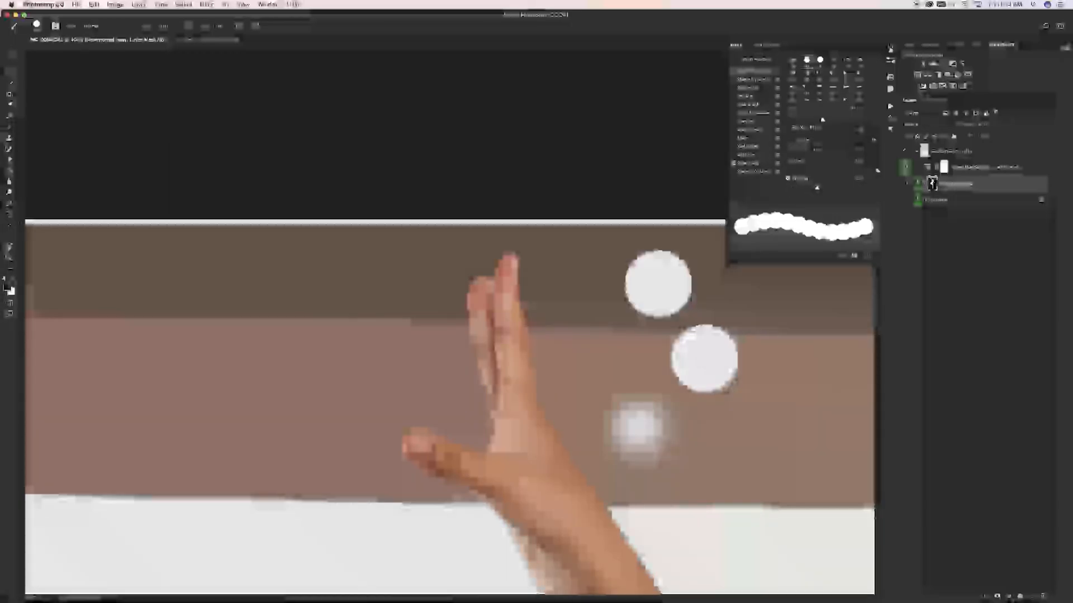
{"action": "left_click", "coordinate": [672, 281]}
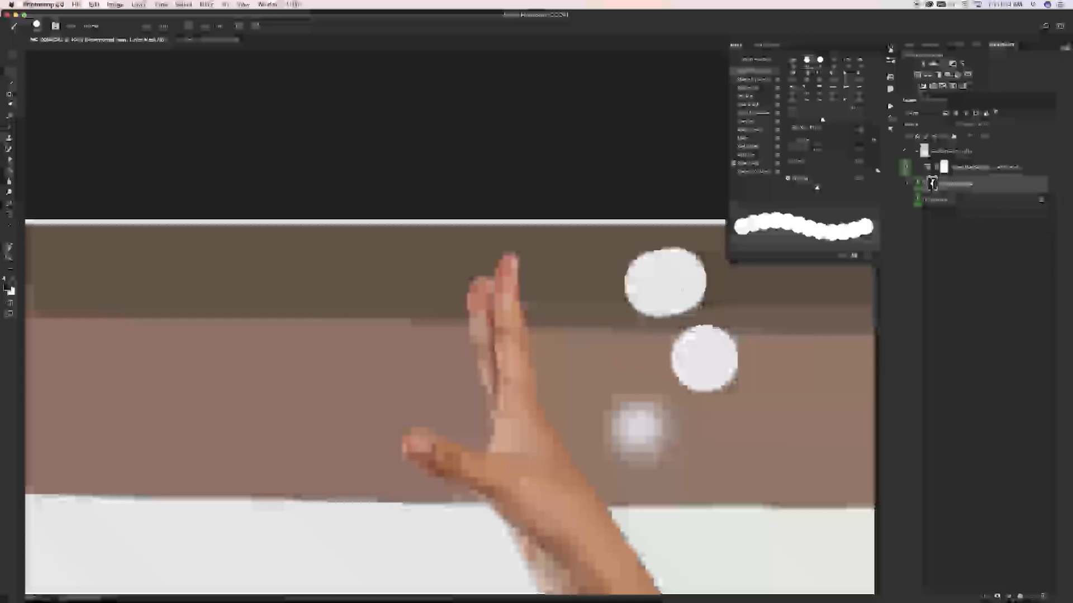
{"action": "left_click", "coordinate": [718, 290]}
{"action": "left_click", "coordinate": [754, 304]}
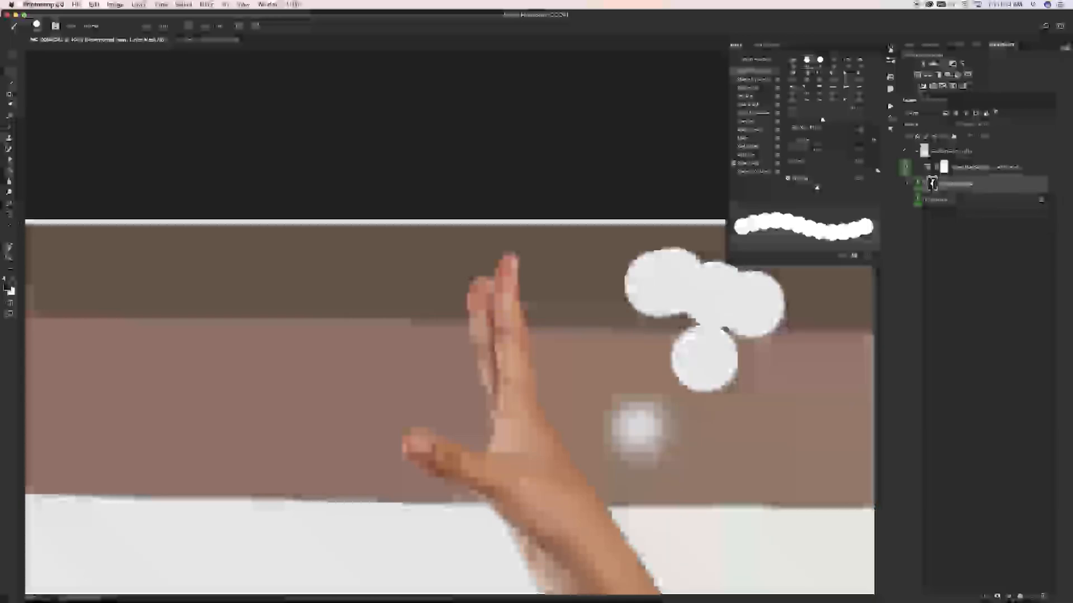
Step: Reduce the brush spacing for continuous strokes, mask out more of the ceiling strip beside the raised hand and close the brush settings
{"action": "left_click_drag", "start_coordinate": [816, 187], "coordinate": [761, 192]}
{"action": "left_click_drag", "start_coordinate": [619, 272], "coordinate": [794, 306]}
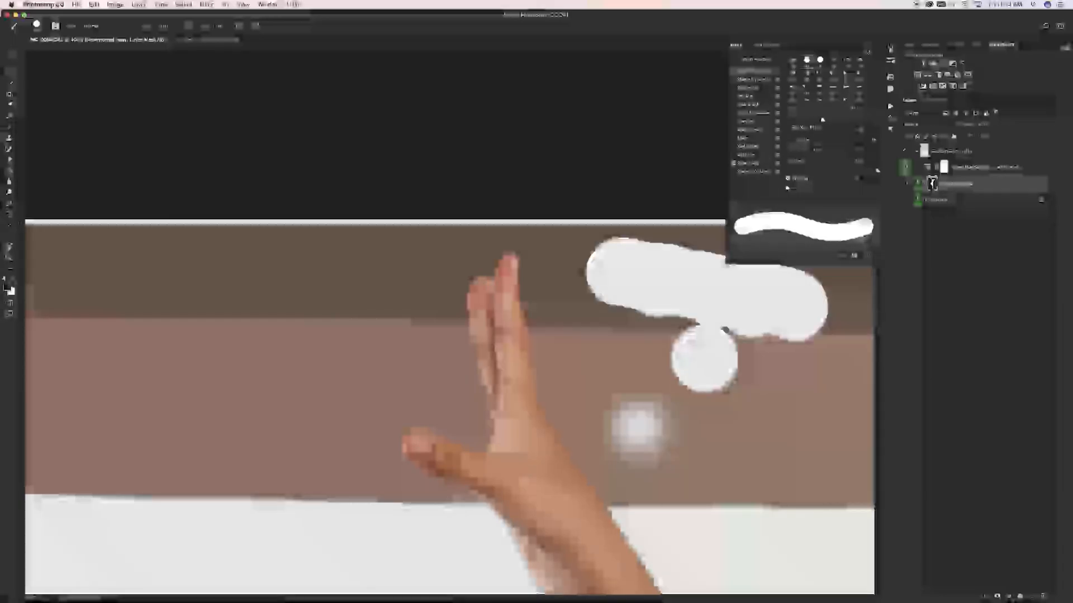
{"action": "mouse_move", "coordinate": [704, 357]}
{"action": "left_mouse_down"}
{"action": "mouse_move", "coordinate": [747, 438]}
{"action": "mouse_move", "coordinate": [785, 480]}
{"action": "left_mouse_up"}
{"action": "key", "text": "F5"}
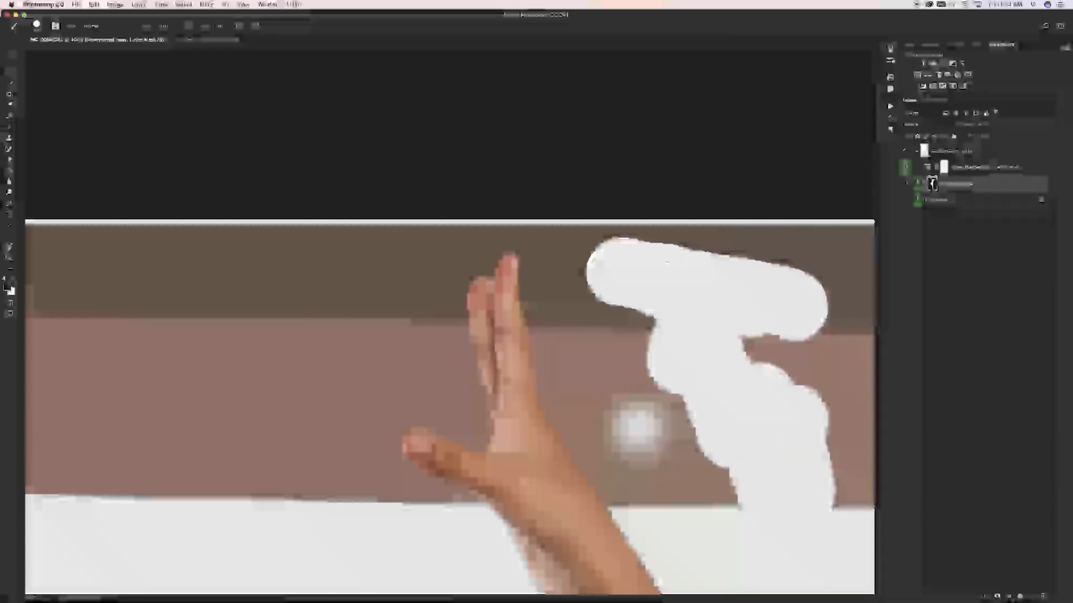
Step: Mask out the remaining ceiling strip on both sides of the raised hand, leaving only a narrow margin around the fingers and thumb
{"action": "mouse_move", "coordinate": [667, 262]}
{"action": "left_mouse_down"}
{"action": "mouse_move", "coordinate": [835, 421]}
{"action": "mouse_move", "coordinate": [861, 385]}
{"action": "left_mouse_up"}
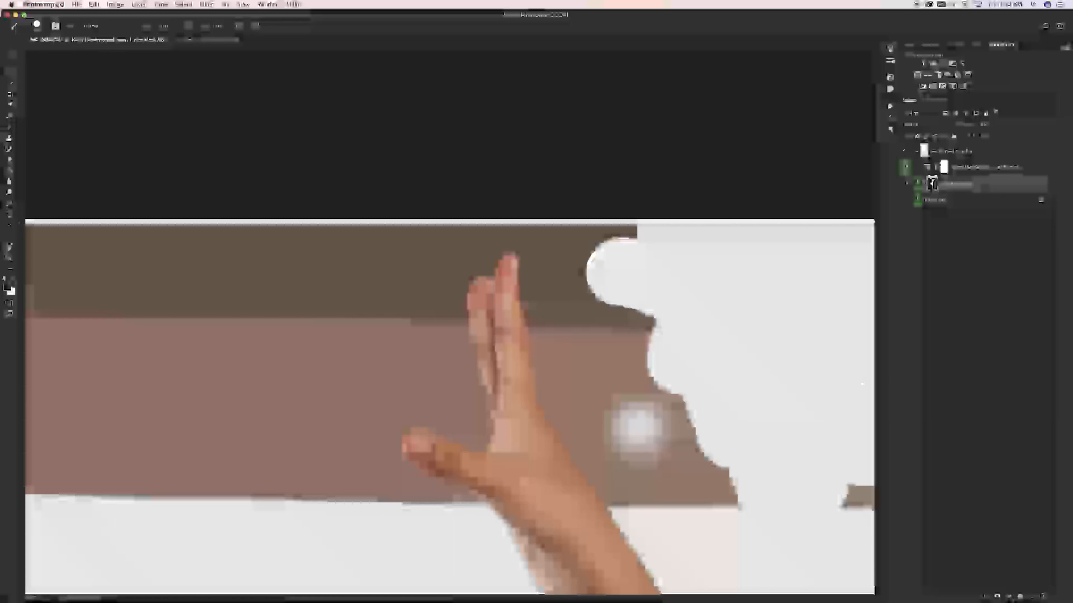
{"action": "left_click_drag", "start_coordinate": [678, 341], "coordinate": [624, 230]}
{"action": "left_click_drag", "start_coordinate": [690, 385], "coordinate": [844, 494]}
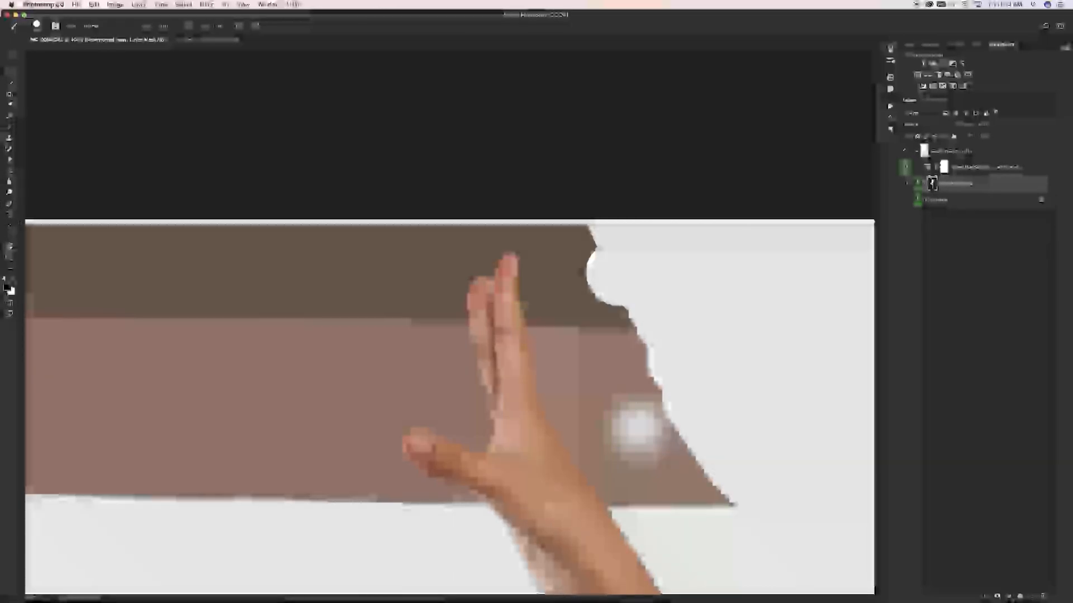
{"action": "left_click_drag", "start_coordinate": [740, 486], "coordinate": [565, 224]}
{"action": "mouse_move", "coordinate": [637, 431]}
{"action": "left_mouse_down"}
{"action": "mouse_move", "coordinate": [570, 263]}
{"action": "mouse_move", "coordinate": [566, 404]}
{"action": "left_mouse_up"}
{"action": "mouse_move", "coordinate": [408, 229]}
{"action": "left_mouse_down"}
{"action": "mouse_move", "coordinate": [352, 442]}
{"action": "mouse_move", "coordinate": [332, 262]}
{"action": "mouse_move", "coordinate": [246, 486]}
{"action": "mouse_move", "coordinate": [73, 257]}
{"action": "mouse_move", "coordinate": [35, 400]}
{"action": "mouse_move", "coordinate": [37, 470]}
{"action": "mouse_move", "coordinate": [39, 447]}
{"action": "left_mouse_up"}
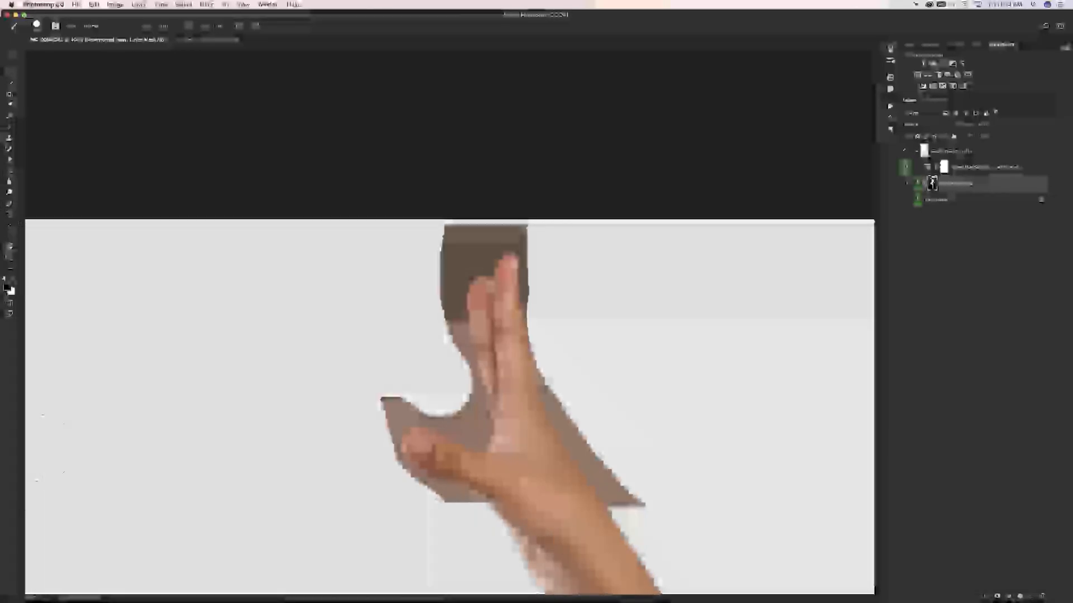
Step: With a smaller brush, mask out the ceiling remnants along the outer edges and over the tips of the two raised fingers
{"action": "mouse_move", "coordinate": [450, 262]}
{"action": "left_mouse_down"}
{"action": "mouse_move", "coordinate": [459, 226]}
{"action": "mouse_move", "coordinate": [448, 251]}
{"action": "mouse_move", "coordinate": [464, 394]}
{"action": "mouse_move", "coordinate": [466, 380]}
{"action": "left_mouse_up"}
{"action": "key", "text": "["}
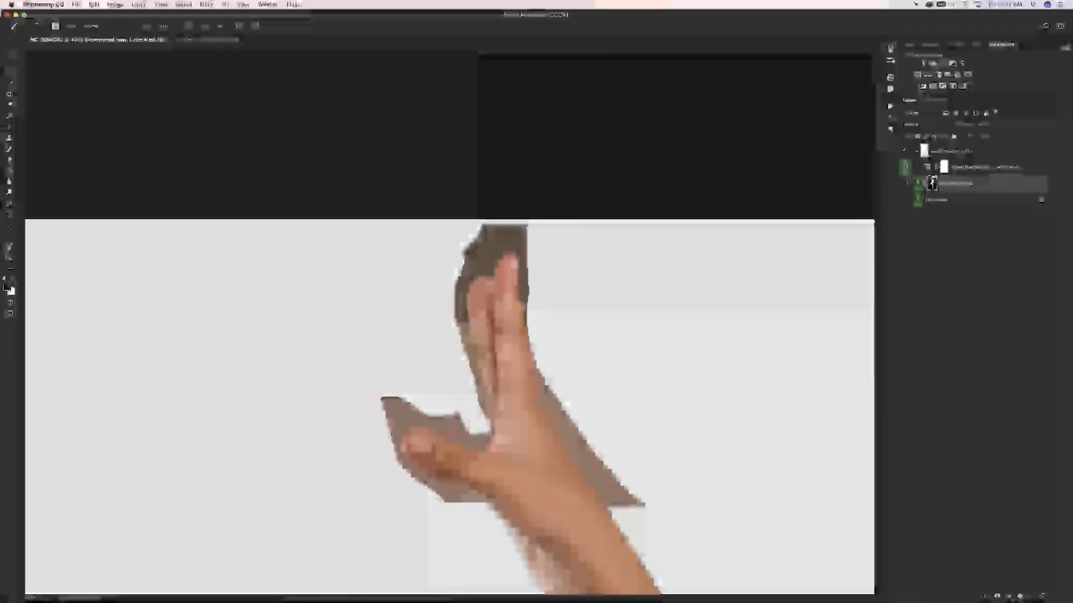
{"action": "left_click_drag", "start_coordinate": [484, 409], "coordinate": [478, 384]}
{"action": "mouse_move", "coordinate": [460, 285]}
{"action": "left_mouse_down"}
{"action": "mouse_move", "coordinate": [479, 380]}
{"action": "mouse_move", "coordinate": [459, 322]}
{"action": "mouse_move", "coordinate": [461, 278]}
{"action": "left_mouse_up"}
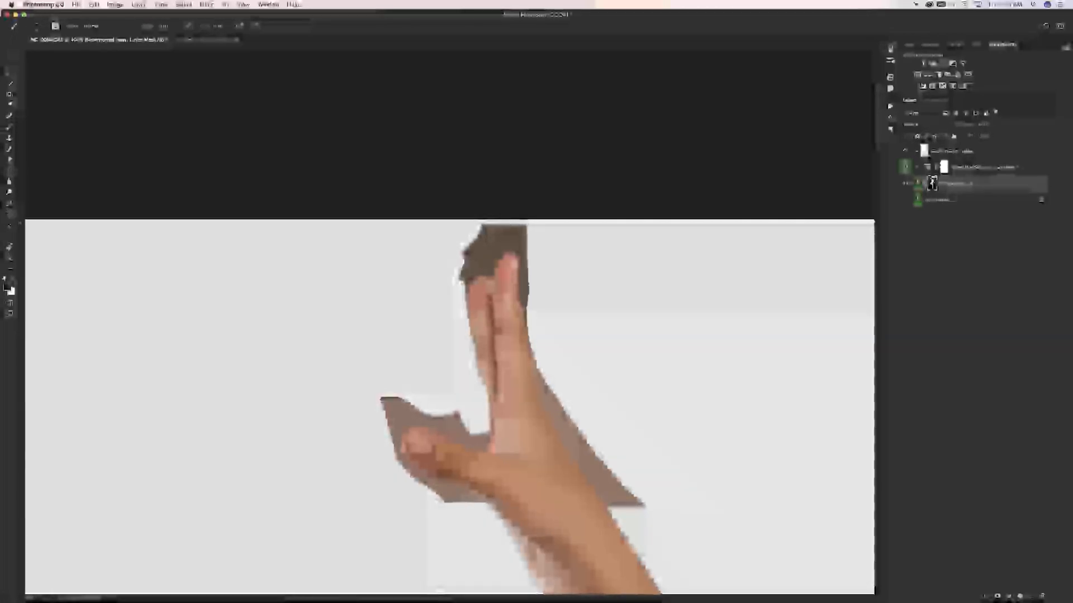
{"action": "left_click_drag", "start_coordinate": [528, 307], "coordinate": [528, 277]}
{"action": "left_click_drag", "start_coordinate": [525, 317], "coordinate": [522, 225]}
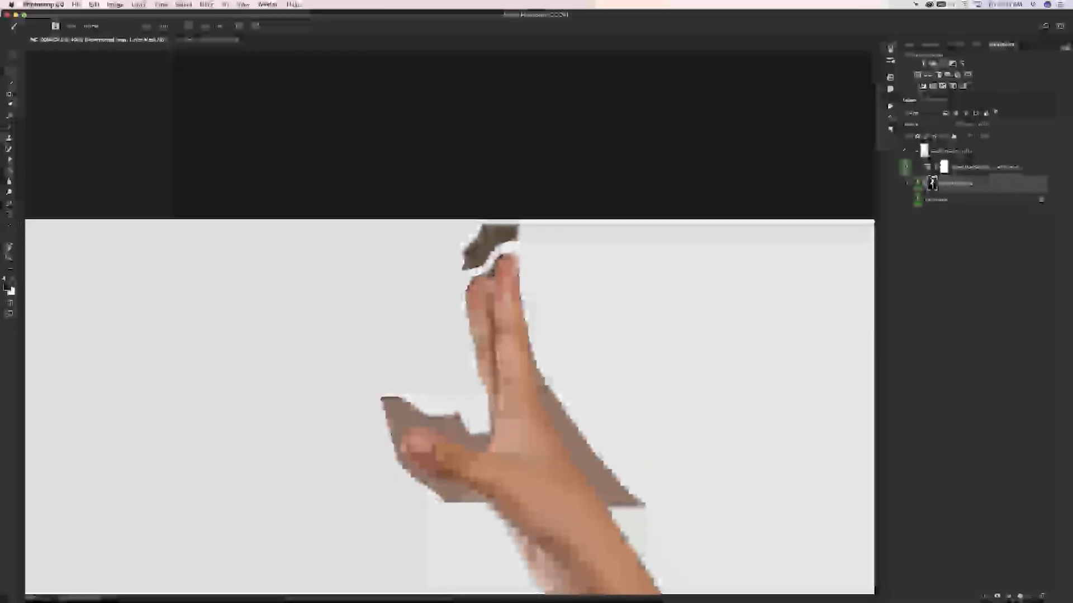
Step: Mask out the ceiling remnant in the notch between the fingertips and the whole leftover patch above them
{"action": "key", "text": "super+equal"}
{"action": "key", "text": "super+equal"}
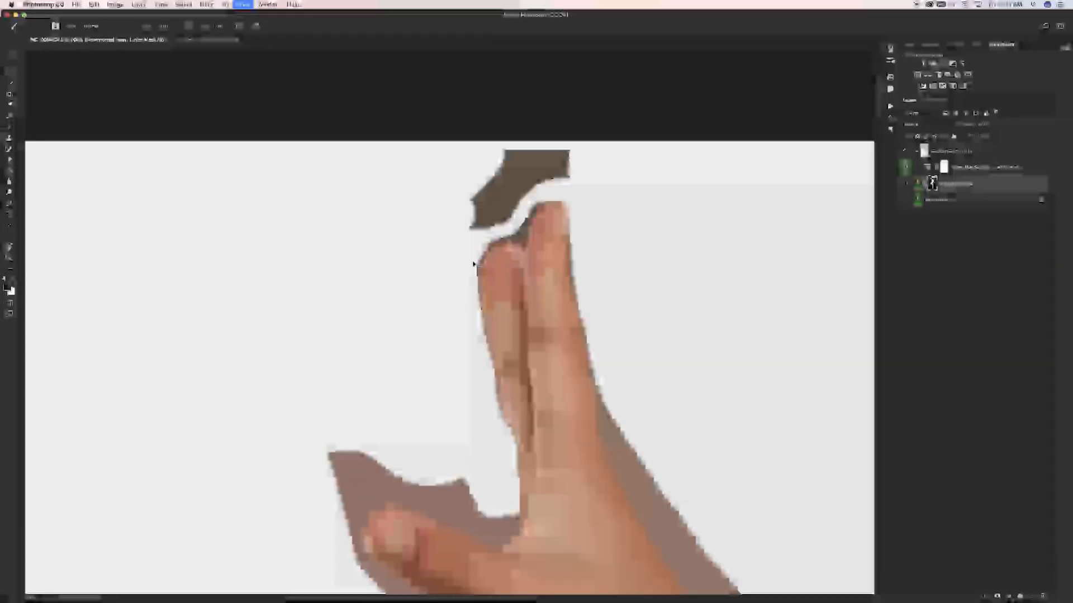
{"action": "key", "text": "super+equal"}
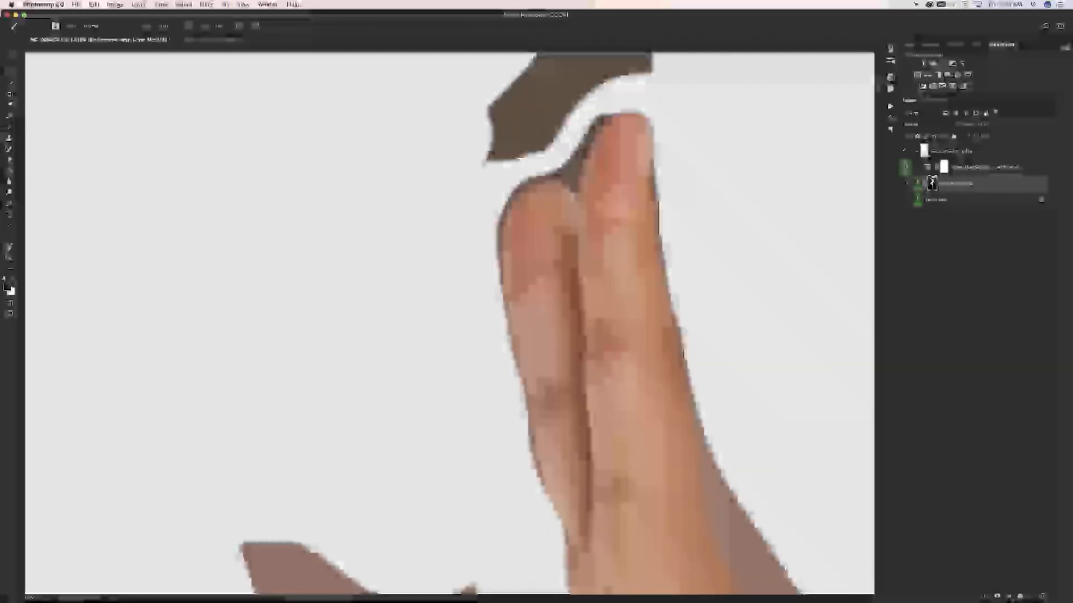
{"action": "scroll", "coordinate": [607, 343], "scroll_direction": "up", "scroll_amount": 5}
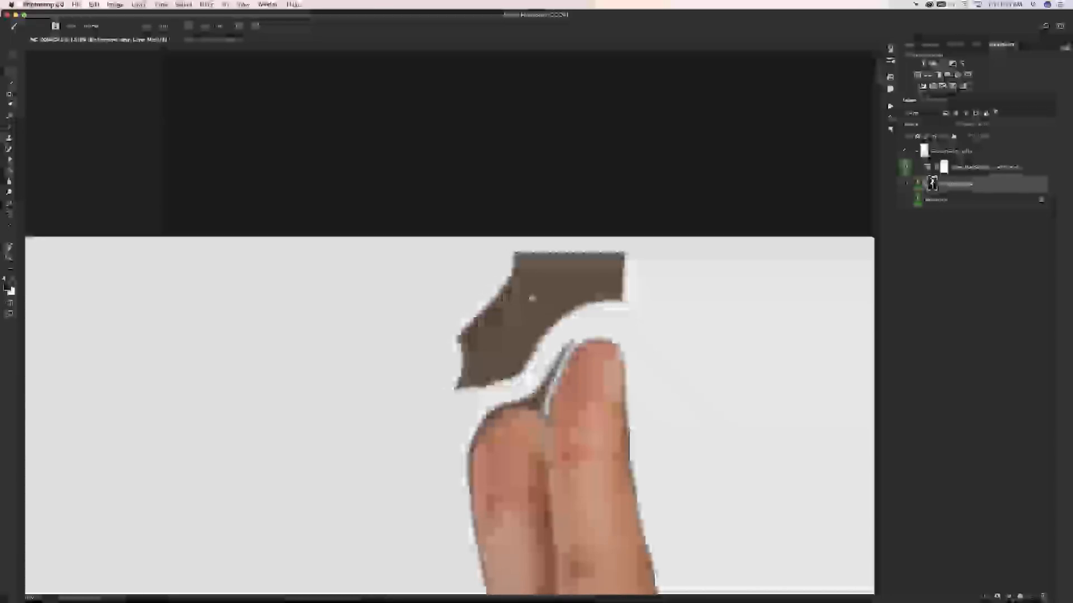
{"action": "mouse_move", "coordinate": [531, 299]}
{"action": "left_mouse_down"}
{"action": "mouse_move", "coordinate": [529, 280]}
{"action": "mouse_move", "coordinate": [576, 274]}
{"action": "left_mouse_up"}
{"action": "left_click_drag", "start_coordinate": [575, 294], "coordinate": [530, 300]}
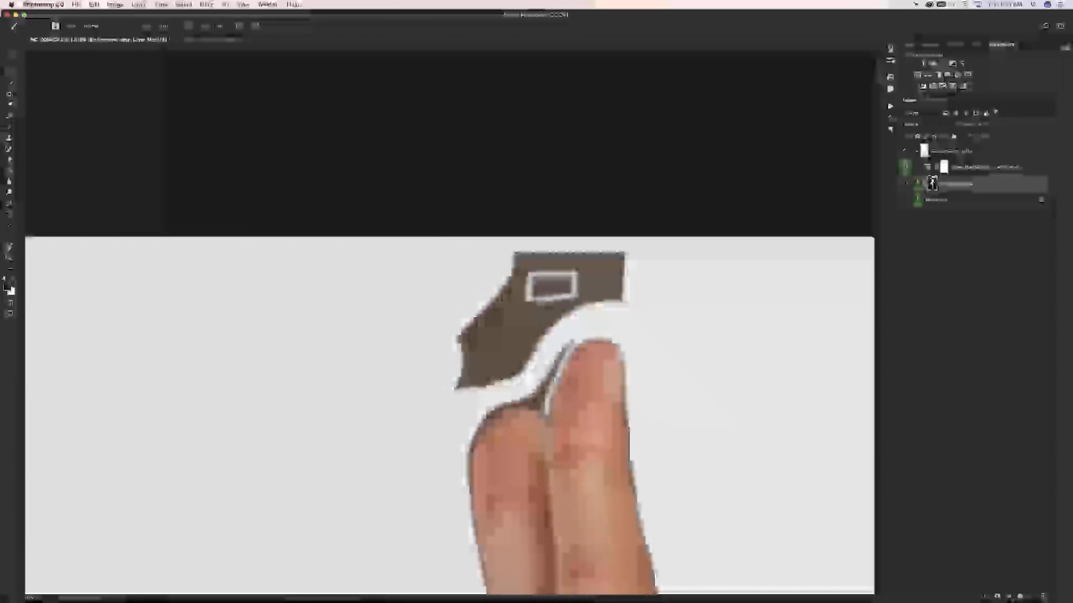
{"action": "left_click_drag", "start_coordinate": [572, 345], "coordinate": [555, 364]}
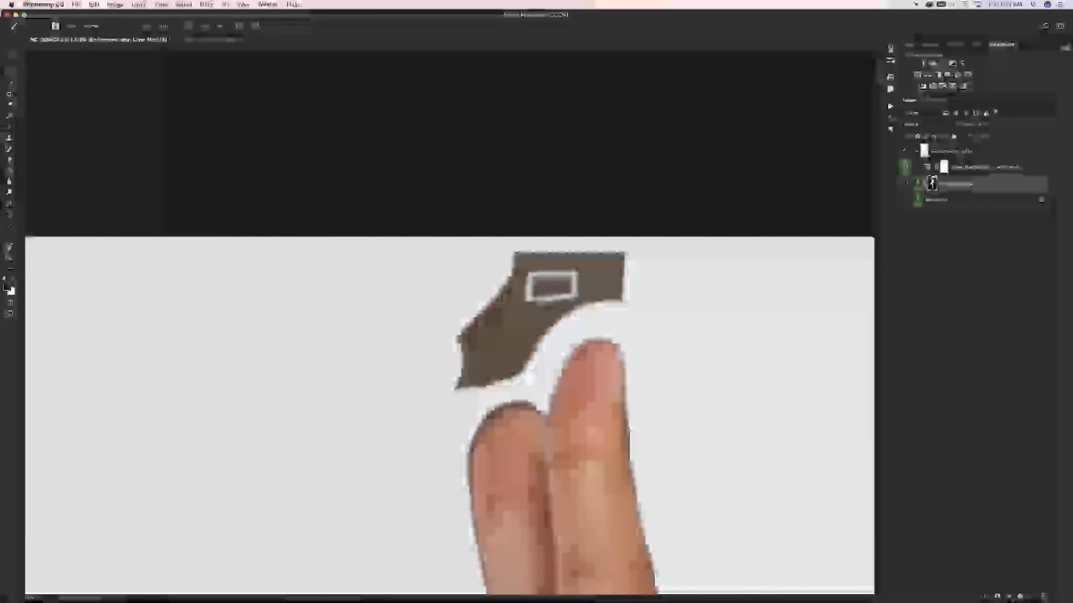
{"action": "mouse_move", "coordinate": [531, 336]}
{"action": "left_mouse_down"}
{"action": "mouse_move", "coordinate": [492, 375]}
{"action": "mouse_move", "coordinate": [489, 293]}
{"action": "left_mouse_up"}
{"action": "mouse_move", "coordinate": [491, 336]}
{"action": "left_mouse_down"}
{"action": "mouse_move", "coordinate": [615, 273]}
{"action": "mouse_move", "coordinate": [595, 261]}
{"action": "mouse_move", "coordinate": [541, 254]}
{"action": "mouse_move", "coordinate": [658, 375]}
{"action": "left_mouse_up"}
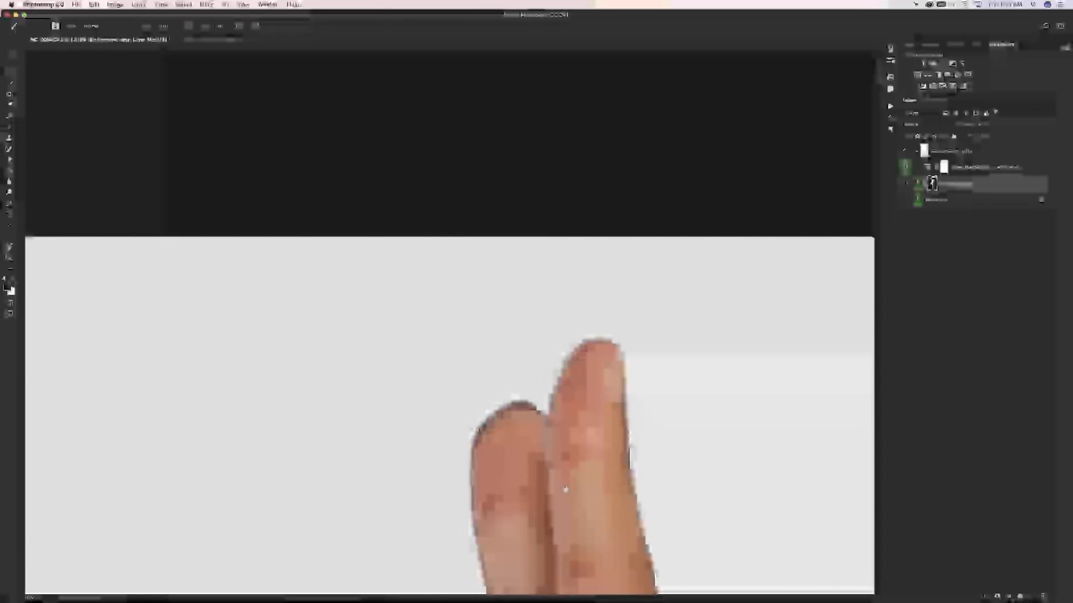
Step: Mask out a thin line along the thumb's contour, from the base of the fingers around the thumb tip to its underside
{"action": "scroll", "coordinate": [565, 490], "scroll_direction": "down", "scroll_amount": 3}
{"action": "scroll", "coordinate": [524, 223], "scroll_direction": "down", "scroll_amount": 5}
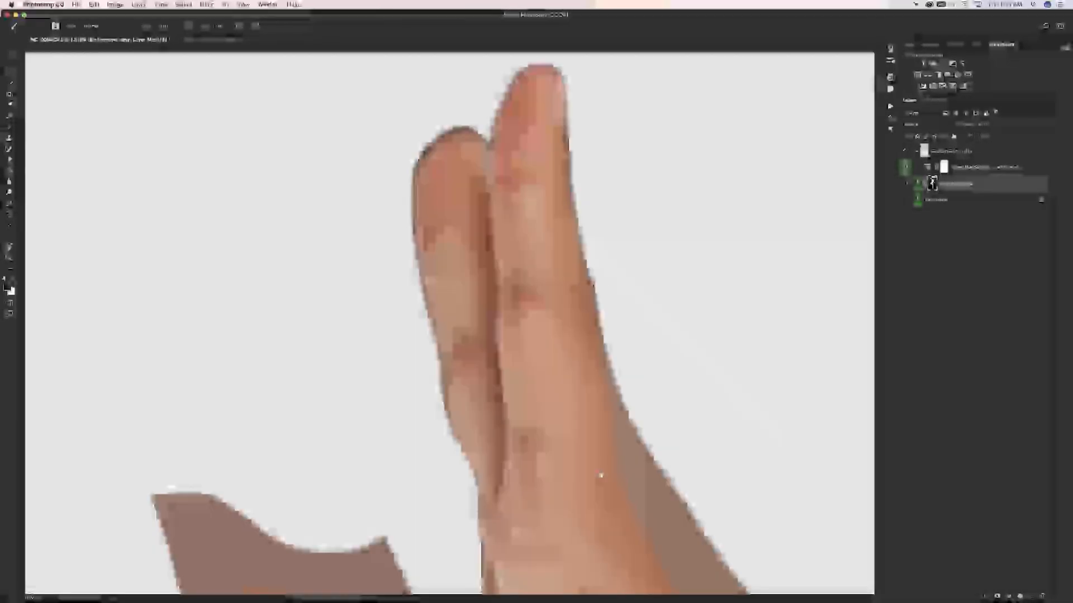
{"action": "scroll", "coordinate": [600, 476], "scroll_direction": "down", "scroll_amount": 5}
{"action": "scroll", "coordinate": [554, 268], "scroll_direction": "down", "scroll_amount": 1}
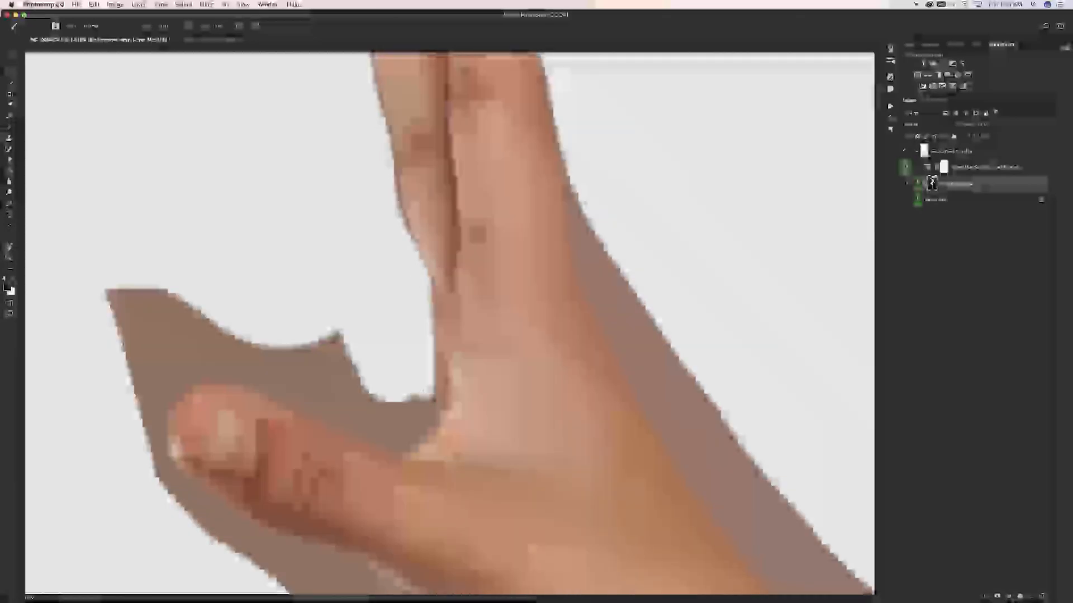
{"action": "left_click", "coordinate": [432, 405]}
{"action": "mouse_move", "coordinate": [431, 408]}
{"action": "left_mouse_down"}
{"action": "mouse_move", "coordinate": [431, 427]}
{"action": "mouse_move", "coordinate": [407, 450]}
{"action": "left_mouse_up"}
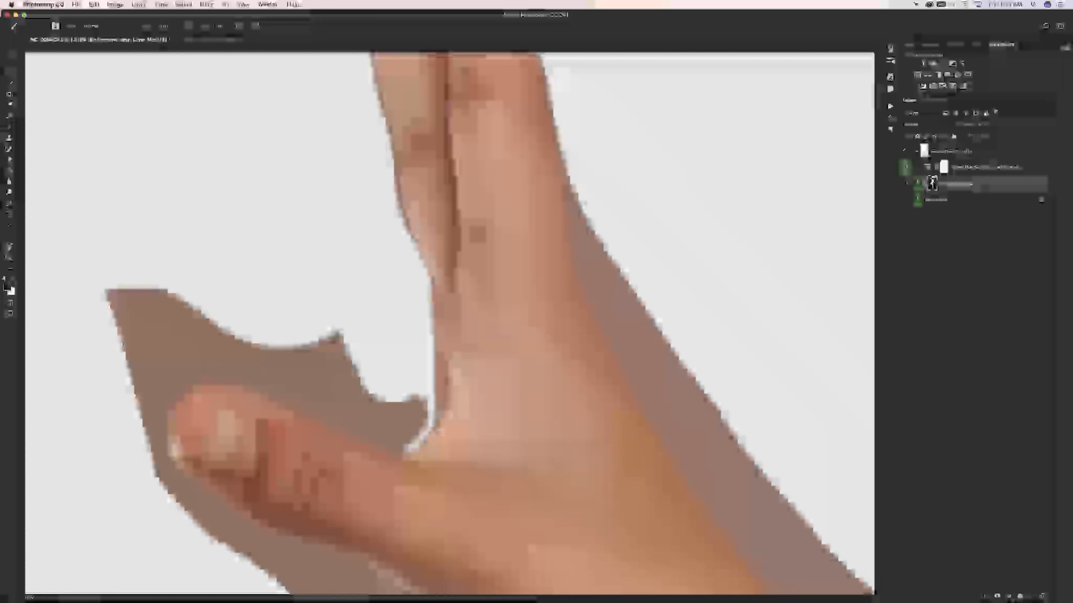
{"action": "mouse_move", "coordinate": [428, 407]}
{"action": "left_mouse_down"}
{"action": "mouse_move", "coordinate": [400, 452]}
{"action": "mouse_move", "coordinate": [240, 385]}
{"action": "left_mouse_up"}
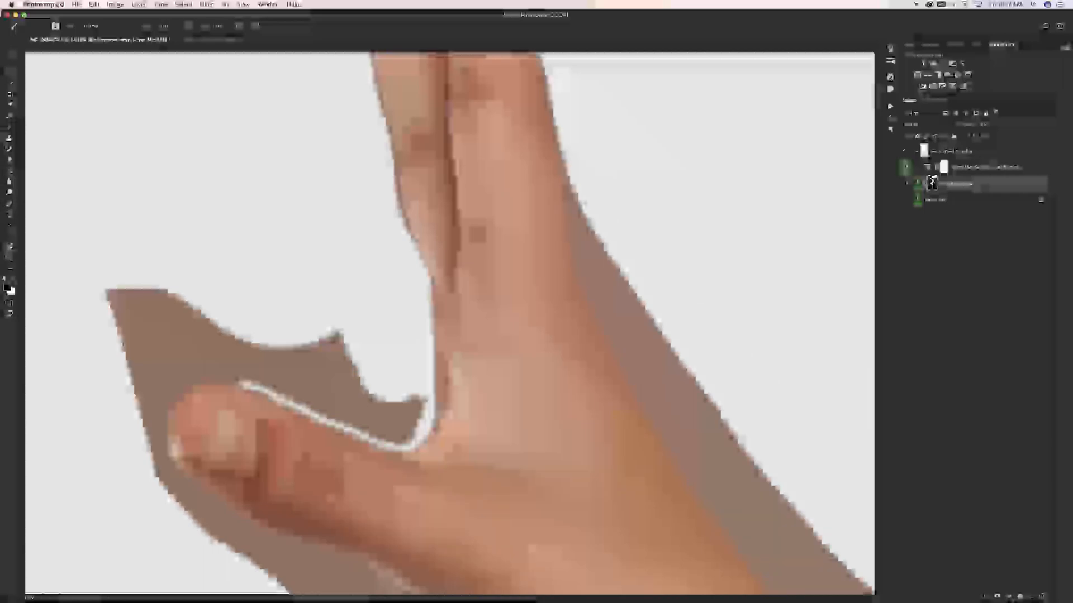
{"action": "mouse_move", "coordinate": [240, 384]}
{"action": "left_mouse_down"}
{"action": "mouse_move", "coordinate": [214, 374]}
{"action": "mouse_move", "coordinate": [178, 388]}
{"action": "mouse_move", "coordinate": [163, 412]}
{"action": "mouse_move", "coordinate": [167, 465]}
{"action": "mouse_move", "coordinate": [271, 543]}
{"action": "mouse_move", "coordinate": [301, 547]}
{"action": "left_mouse_up"}
{"action": "key", "text": "x"}
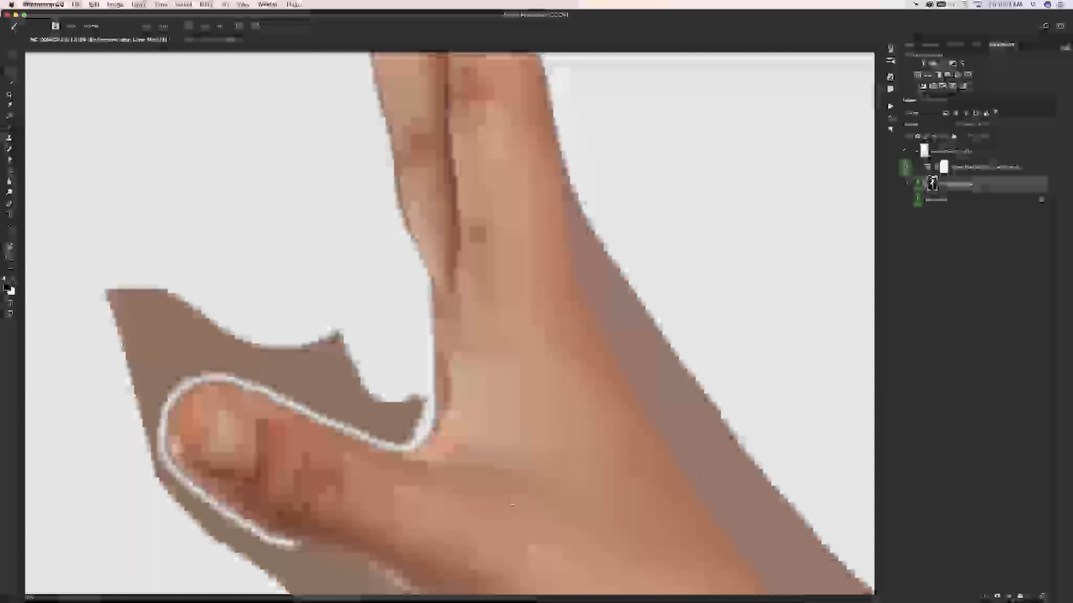
Step: Continue the masked outline along the thumb's underside to the wrist and mask out the leftover ceiling patch below the thumb
{"action": "left_click_drag", "start_coordinate": [493, 370], "coordinate": [429, 111]}
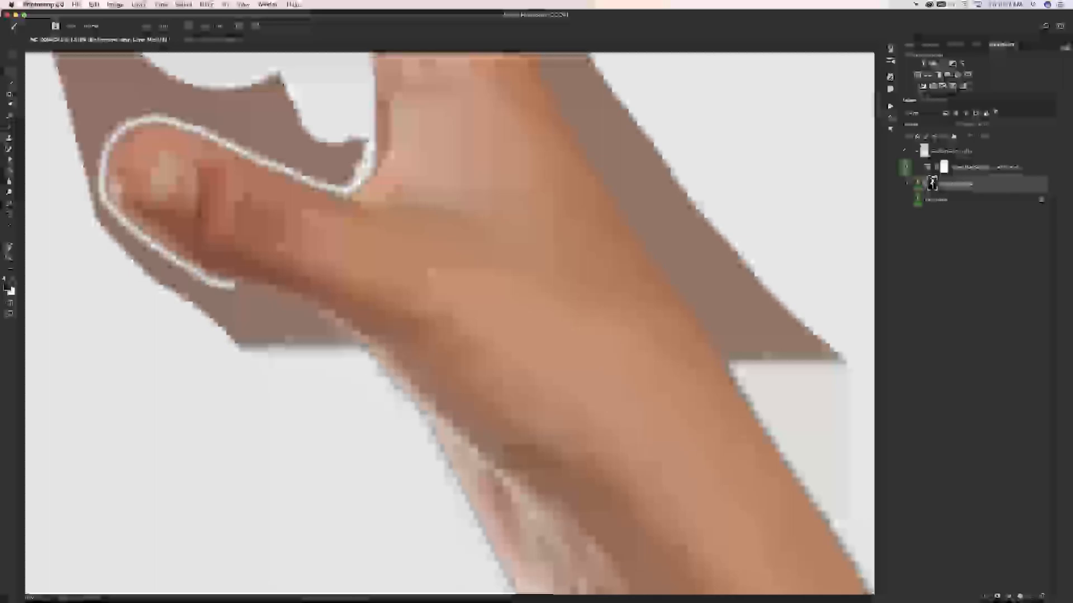
{"action": "mouse_move", "coordinate": [361, 348]}
{"action": "left_mouse_down"}
{"action": "mouse_move", "coordinate": [294, 307]}
{"action": "mouse_move", "coordinate": [201, 277]}
{"action": "left_mouse_up"}
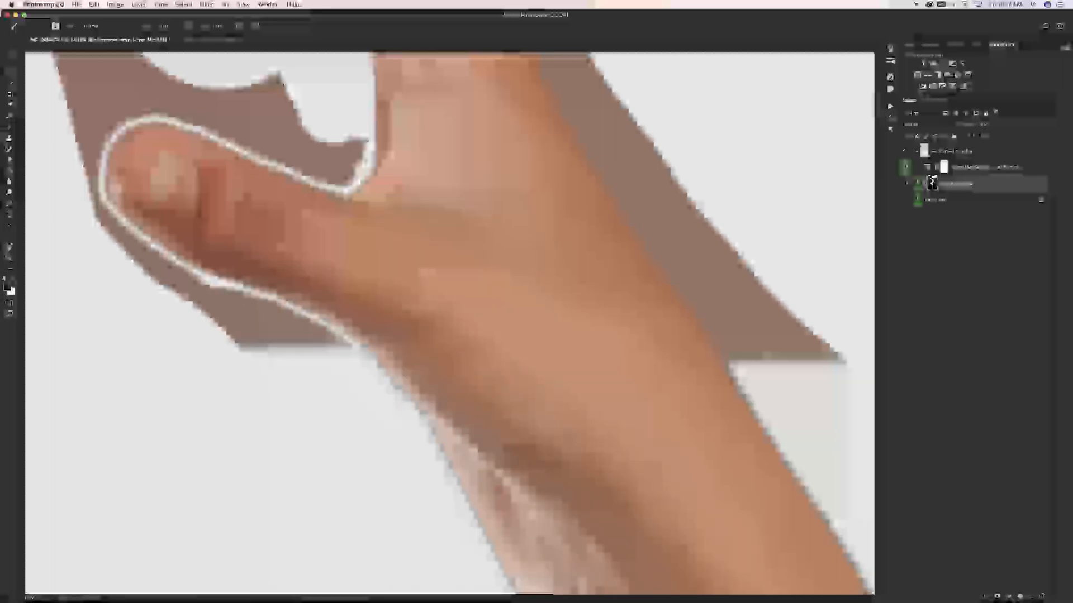
{"action": "left_click_drag", "start_coordinate": [346, 341], "coordinate": [382, 371]}
{"action": "left_click", "coordinate": [340, 342]}
{"action": "left_click_drag", "start_coordinate": [340, 341], "coordinate": [242, 306]}
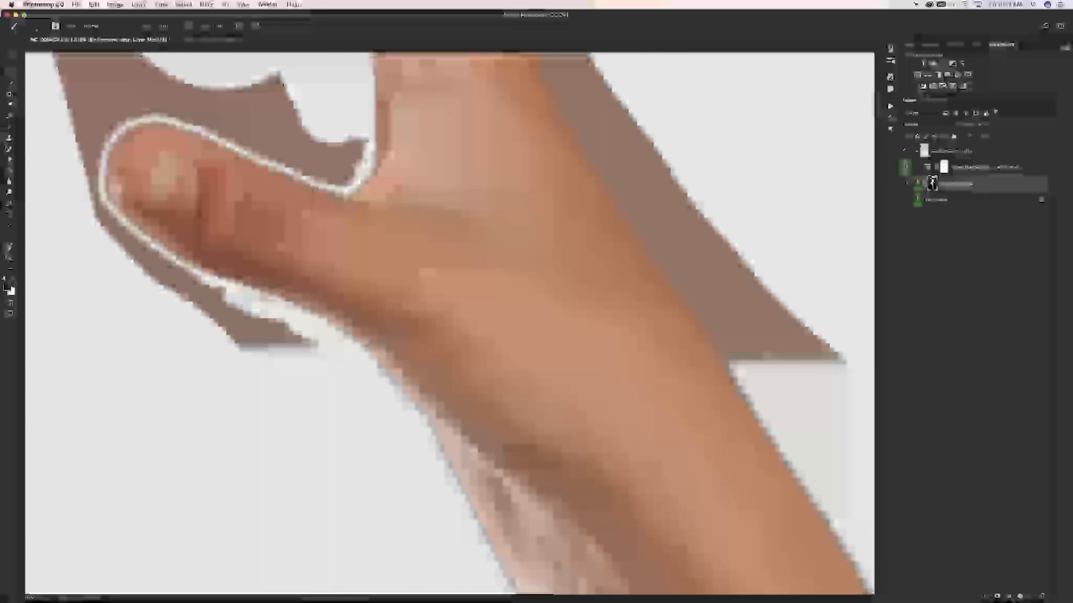
{"action": "left_click_drag", "start_coordinate": [315, 346], "coordinate": [249, 305]}
{"action": "left_click_drag", "start_coordinate": [276, 350], "coordinate": [243, 315]}
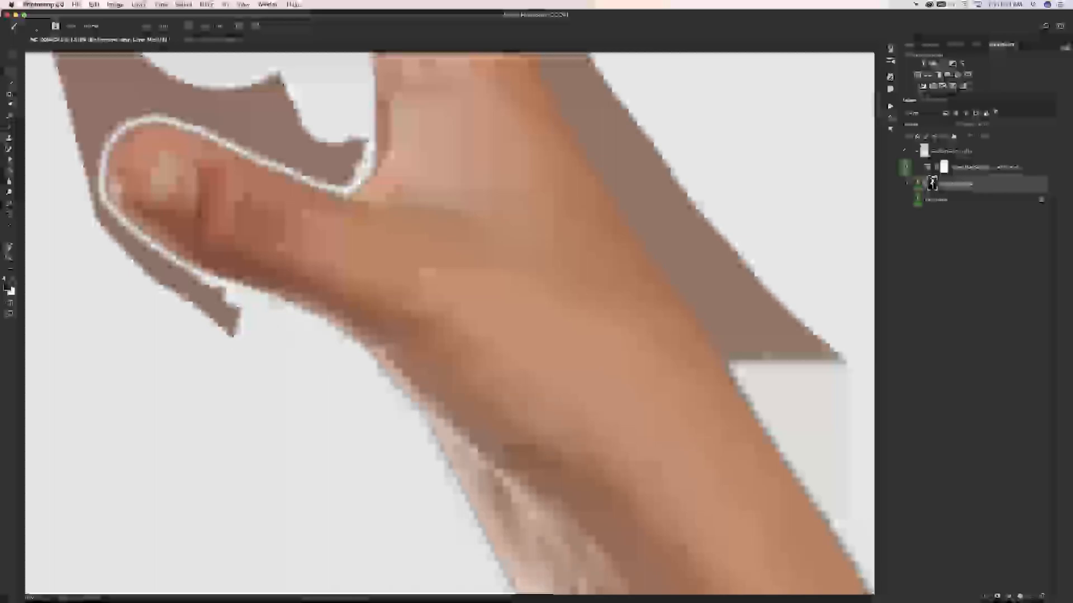
{"action": "mouse_move", "coordinate": [109, 246]}
{"action": "left_mouse_down"}
{"action": "mouse_move", "coordinate": [117, 227]}
{"action": "mouse_move", "coordinate": [92, 198]}
{"action": "left_mouse_up"}
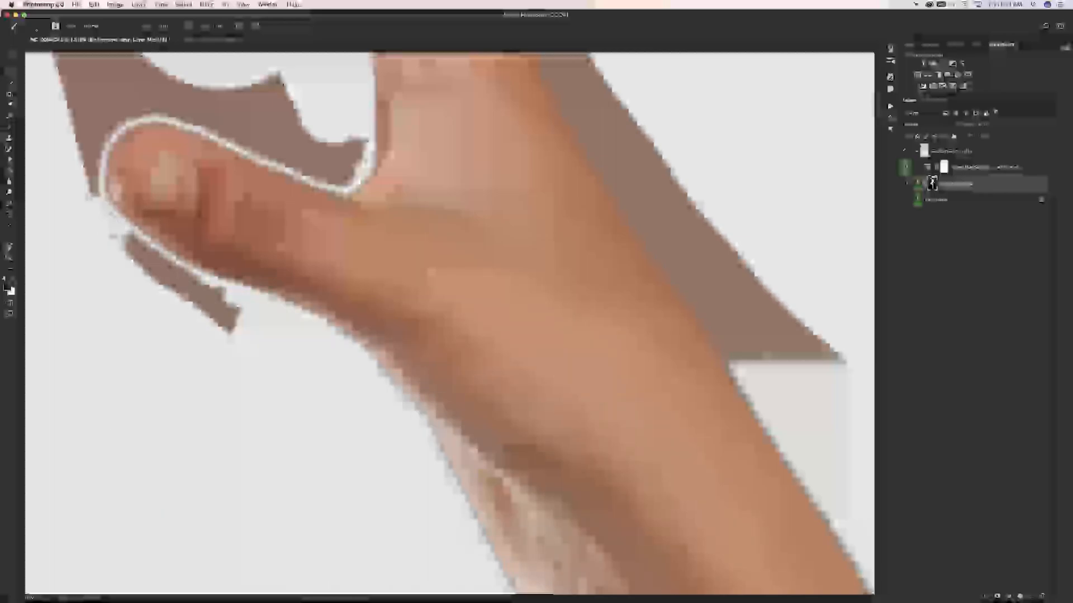
{"action": "mouse_move", "coordinate": [126, 237]}
{"action": "left_mouse_down"}
{"action": "mouse_move", "coordinate": [207, 296]}
{"action": "mouse_move", "coordinate": [229, 326]}
{"action": "mouse_move", "coordinate": [146, 243]}
{"action": "mouse_move", "coordinate": [198, 279]}
{"action": "left_mouse_up"}
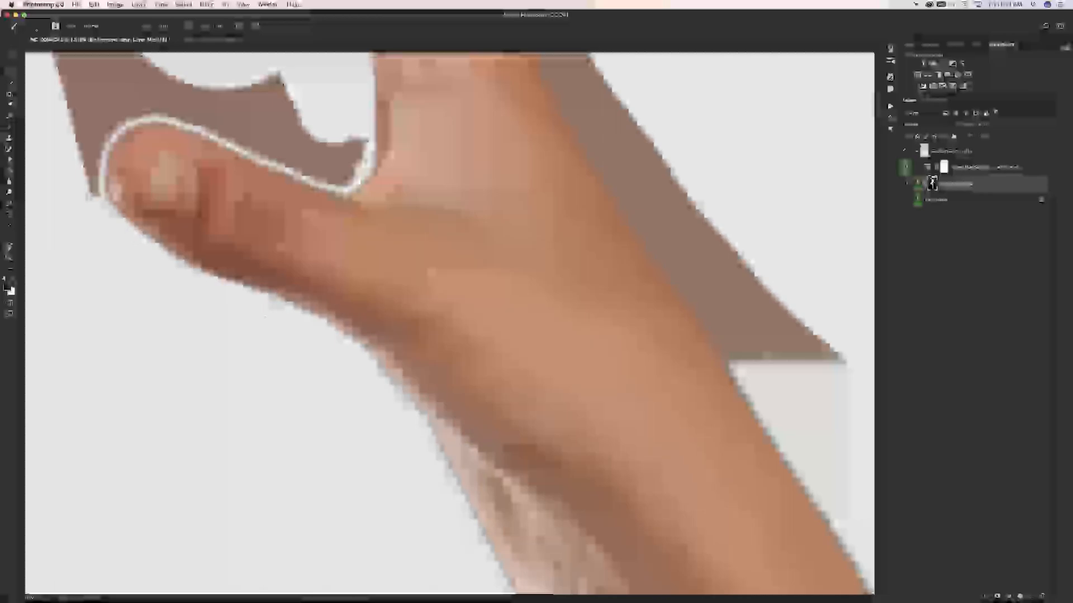
Step: Mask out the leftover ceiling patch above the thumb, between the thumb and the raised fingers
{"action": "left_click_drag", "start_coordinate": [431, 272], "coordinate": [526, 337]}
{"action": "mouse_move", "coordinate": [489, 242]}
{"action": "left_mouse_down"}
{"action": "mouse_move", "coordinate": [478, 264]}
{"action": "mouse_move", "coordinate": [460, 270]}
{"action": "left_mouse_up"}
{"action": "mouse_move", "coordinate": [223, 226]}
{"action": "left_mouse_down"}
{"action": "mouse_move", "coordinate": [221, 279]}
{"action": "mouse_move", "coordinate": [251, 193]}
{"action": "mouse_move", "coordinate": [206, 257]}
{"action": "mouse_move", "coordinate": [267, 142]}
{"action": "mouse_move", "coordinate": [199, 198]}
{"action": "left_mouse_up"}
{"action": "mouse_move", "coordinate": [295, 153]}
{"action": "left_mouse_down"}
{"action": "mouse_move", "coordinate": [257, 188]}
{"action": "mouse_move", "coordinate": [461, 265]}
{"action": "mouse_move", "coordinate": [473, 244]}
{"action": "left_mouse_up"}
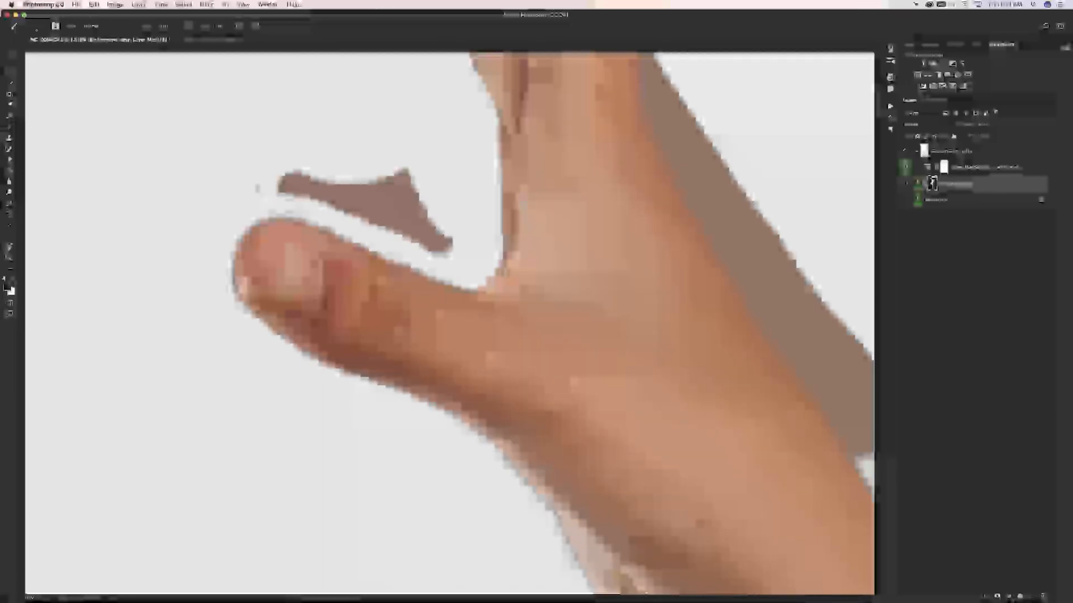
{"action": "mouse_move", "coordinate": [278, 182]}
{"action": "left_mouse_down"}
{"action": "mouse_move", "coordinate": [299, 201]}
{"action": "mouse_move", "coordinate": [324, 199]}
{"action": "mouse_move", "coordinate": [446, 249]}
{"action": "left_mouse_up"}
{"action": "left_click_drag", "start_coordinate": [410, 171], "coordinate": [423, 232]}
{"action": "mouse_move", "coordinate": [336, 190]}
{"action": "left_mouse_down"}
{"action": "mouse_move", "coordinate": [382, 206]}
{"action": "mouse_move", "coordinate": [357, 185]}
{"action": "left_mouse_up"}
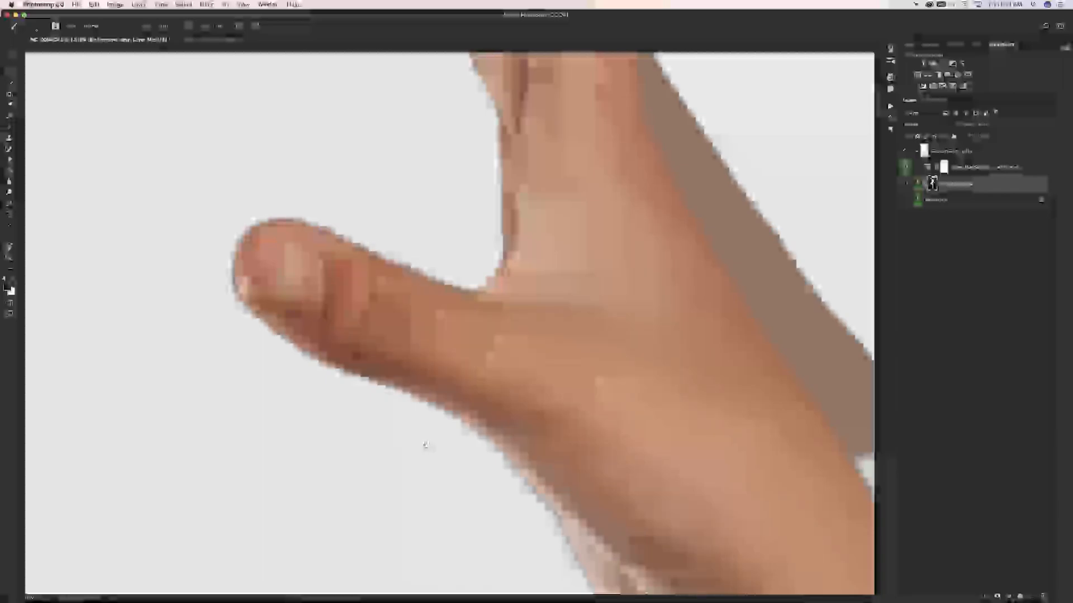
Step: Mask out a thin line along the edge of the hand opposite the thumb, starting at the lower corner of the ceiling patch
{"action": "left_click_drag", "start_coordinate": [425, 444], "coordinate": [267, 243]}
{"action": "scroll", "coordinate": [291, 252], "scroll_direction": "down", "scroll_amount": 2}
{"action": "scroll", "coordinate": [291, 251], "scroll_direction": "right", "scroll_amount": 1}
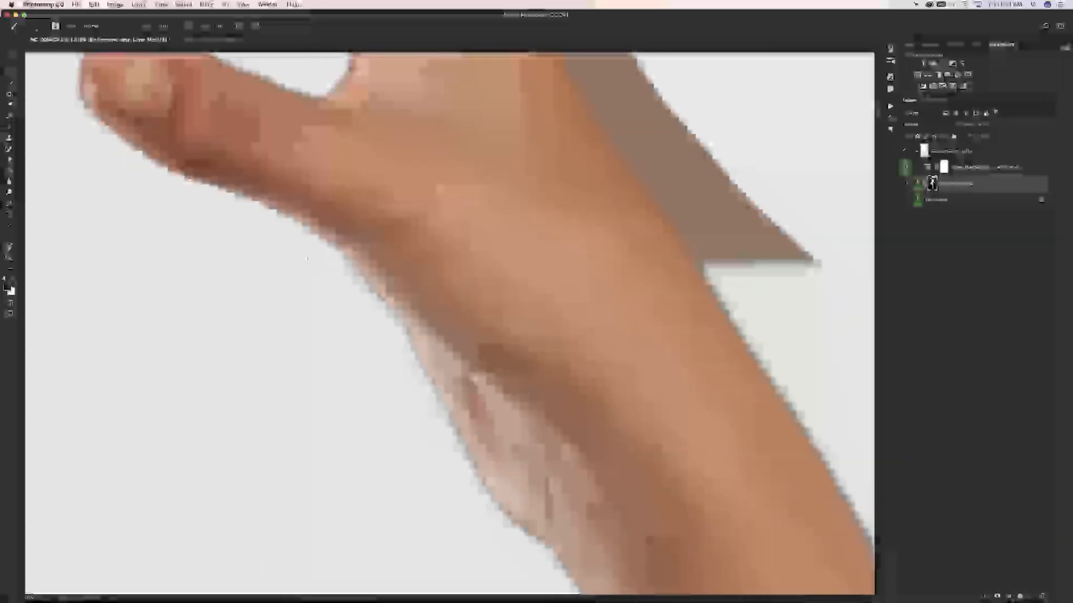
{"action": "scroll", "coordinate": [479, 406], "scroll_direction": "right", "scroll_amount": 1}
{"action": "scroll", "coordinate": [479, 405], "scroll_direction": "up", "scroll_amount": 1}
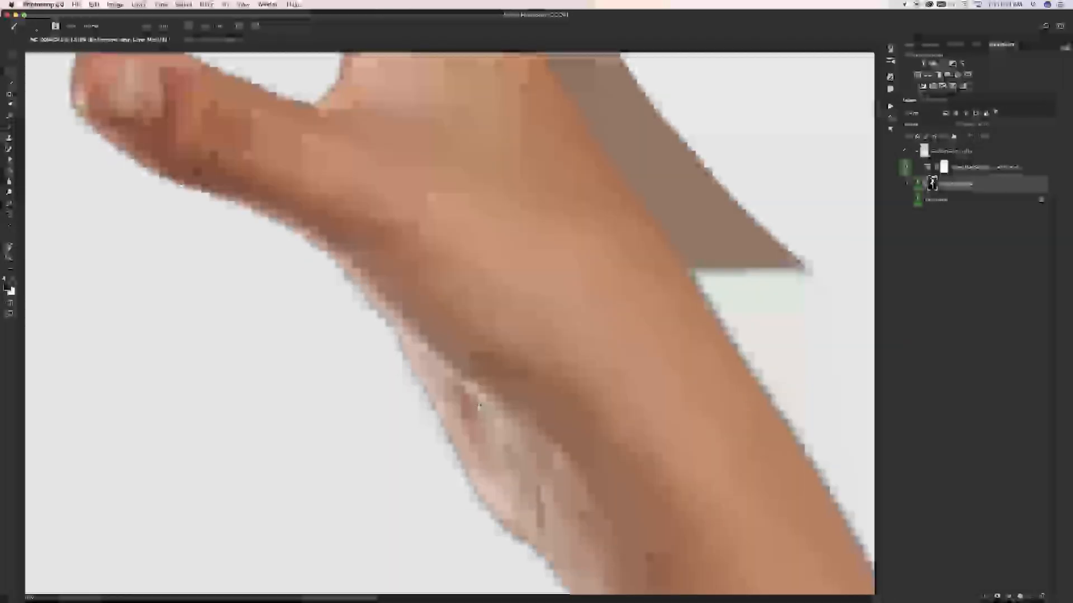
{"action": "scroll", "coordinate": [478, 405], "scroll_direction": "right", "scroll_amount": 5}
{"action": "scroll", "coordinate": [479, 406], "scroll_direction": "up", "scroll_amount": 2}
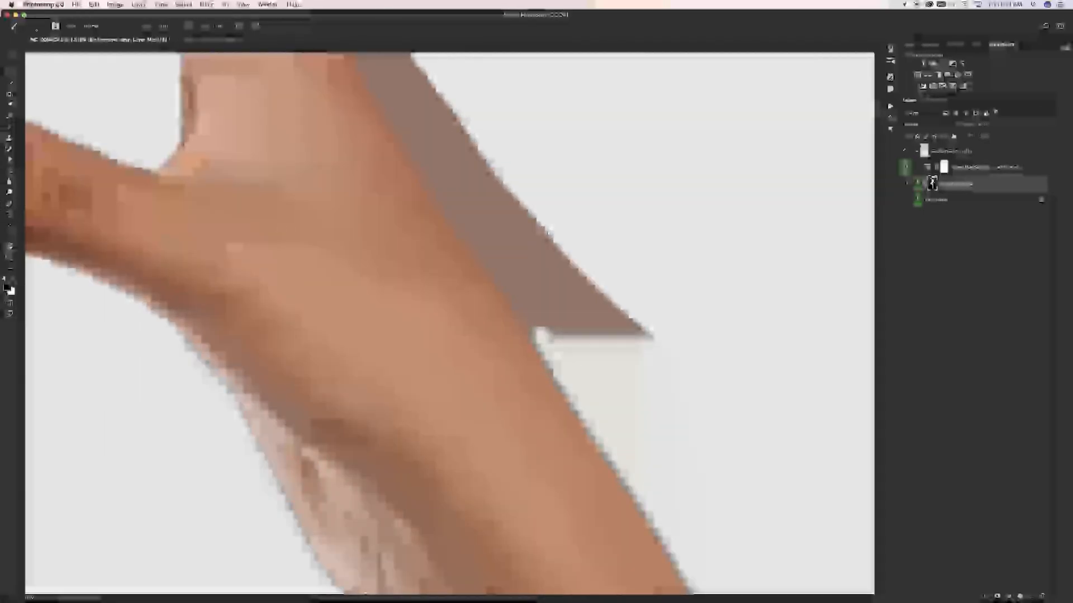
{"action": "left_click_drag", "start_coordinate": [540, 335], "coordinate": [397, 126]}
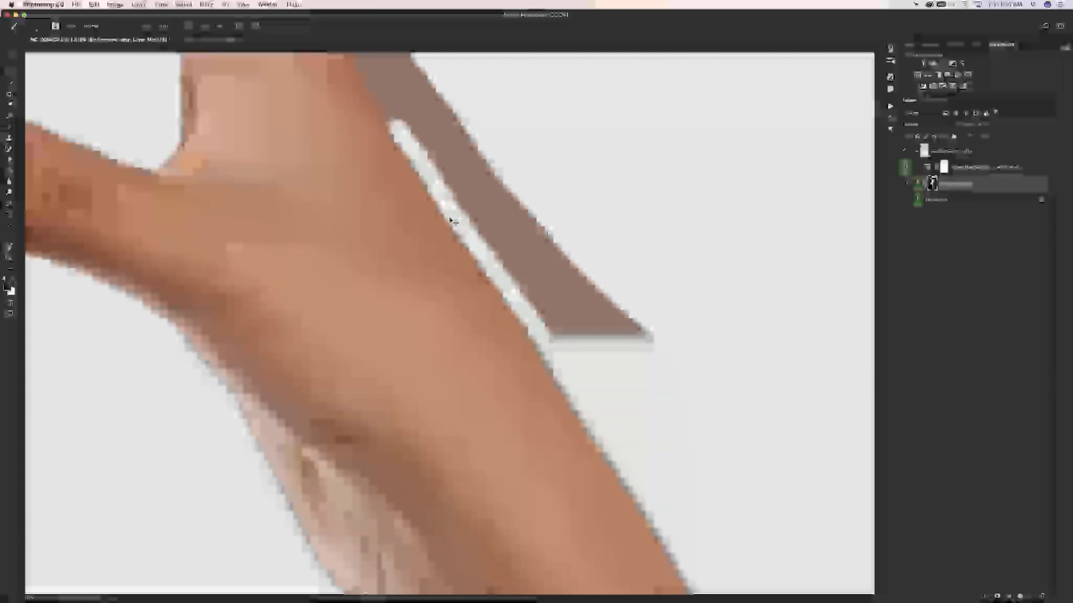
Step: Restore the upper end of that line with white, and repaint it in black farther up along the hand's edge
{"action": "key", "text": "x"}
{"action": "left_click_drag", "start_coordinate": [394, 126], "coordinate": [419, 156]}
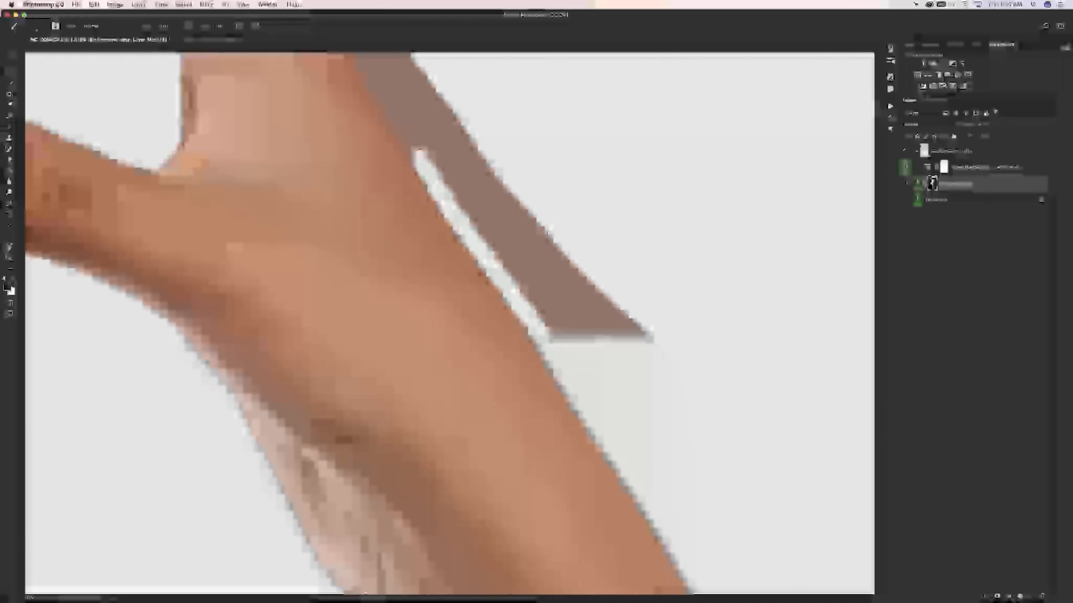
{"action": "left_click_drag", "start_coordinate": [419, 156], "coordinate": [376, 77]}
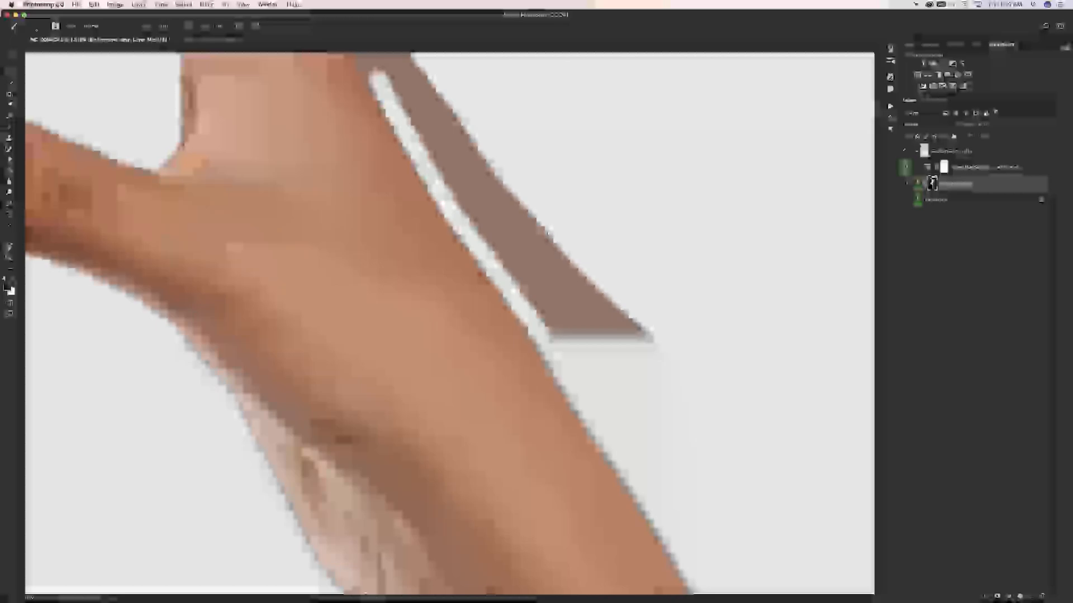
Step: Extend the masked line up the hand's edge past the top of the leftover patch to the side of the raised finger
{"action": "left_click_drag", "start_coordinate": [481, 483], "coordinate": [486, 498]}
{"action": "scroll", "coordinate": [485, 497], "scroll_direction": "up", "scroll_amount": 10}
{"action": "scroll", "coordinate": [486, 497], "scroll_direction": "left", "scroll_amount": 4}
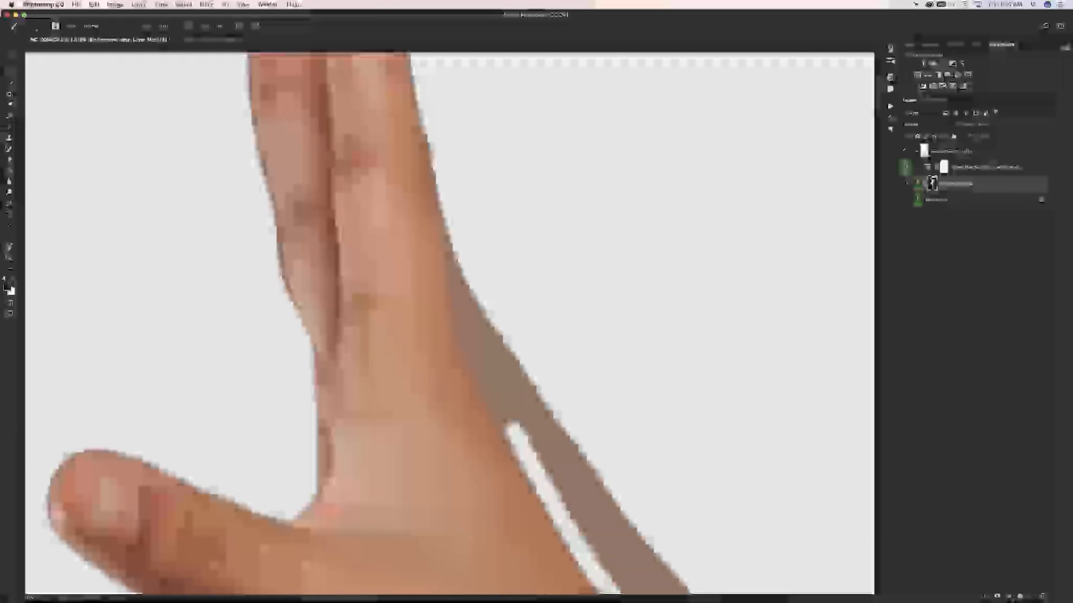
{"action": "mouse_move", "coordinate": [515, 431]}
{"action": "left_mouse_down"}
{"action": "mouse_move", "coordinate": [468, 331]}
{"action": "mouse_move", "coordinate": [453, 230]}
{"action": "left_mouse_up"}
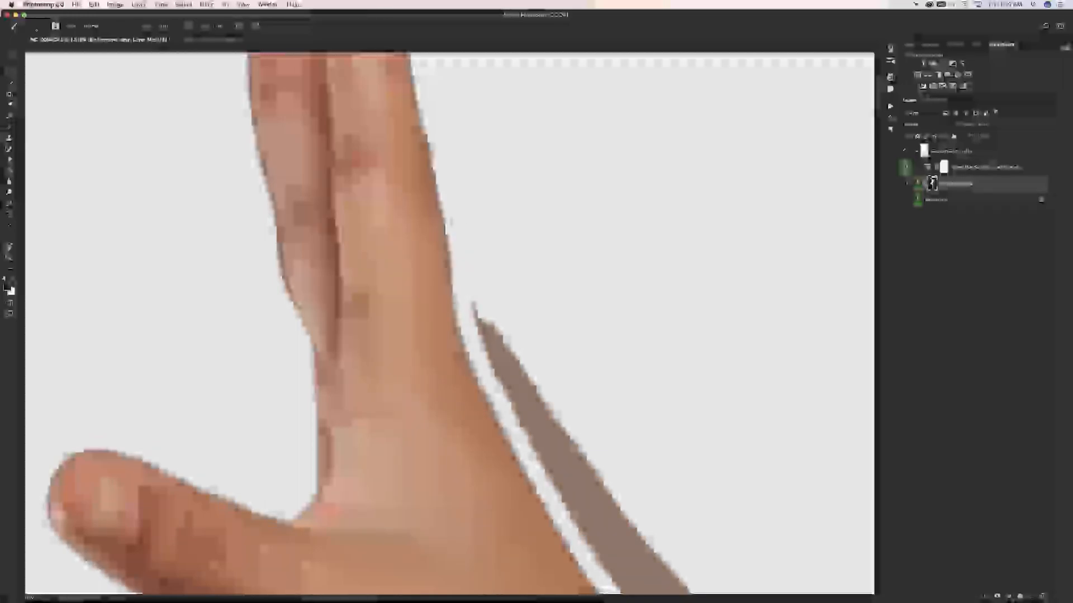
Step: Mask out the remaining ceiling patch along the edge of the hand opposite the thumb, from its tip down to the wrist
{"action": "left_click_drag", "start_coordinate": [476, 306], "coordinate": [487, 329]}
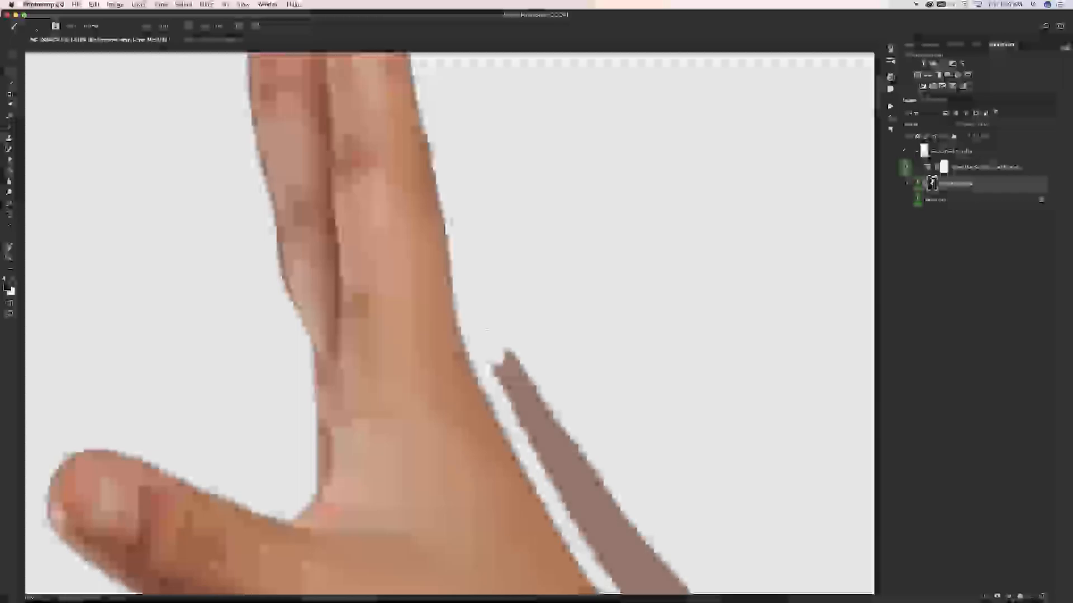
{"action": "key", "text": "super+minus"}
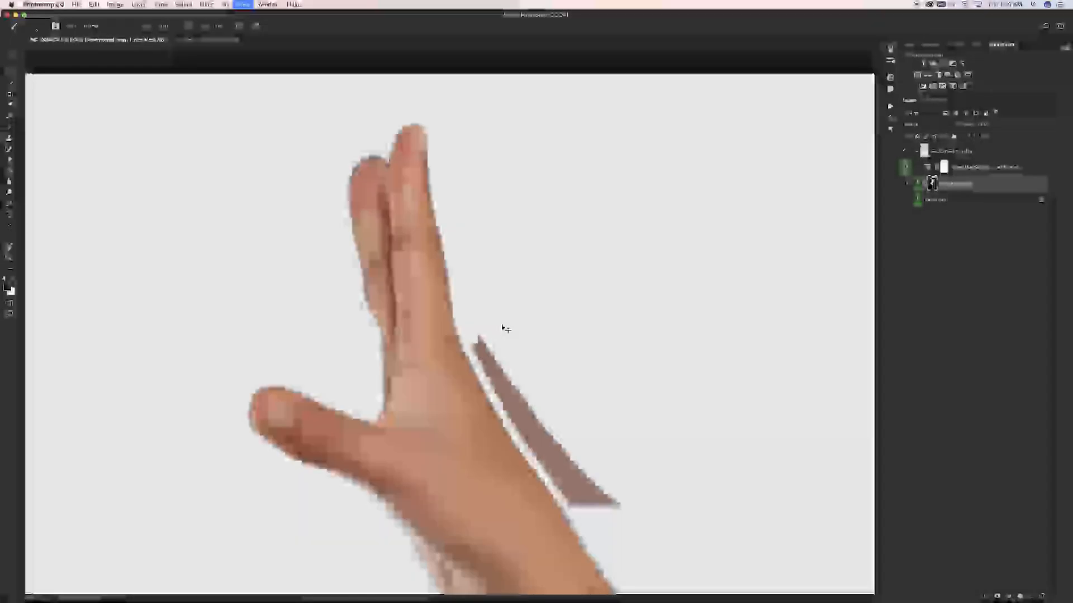
{"action": "key", "text": "super+minus"}
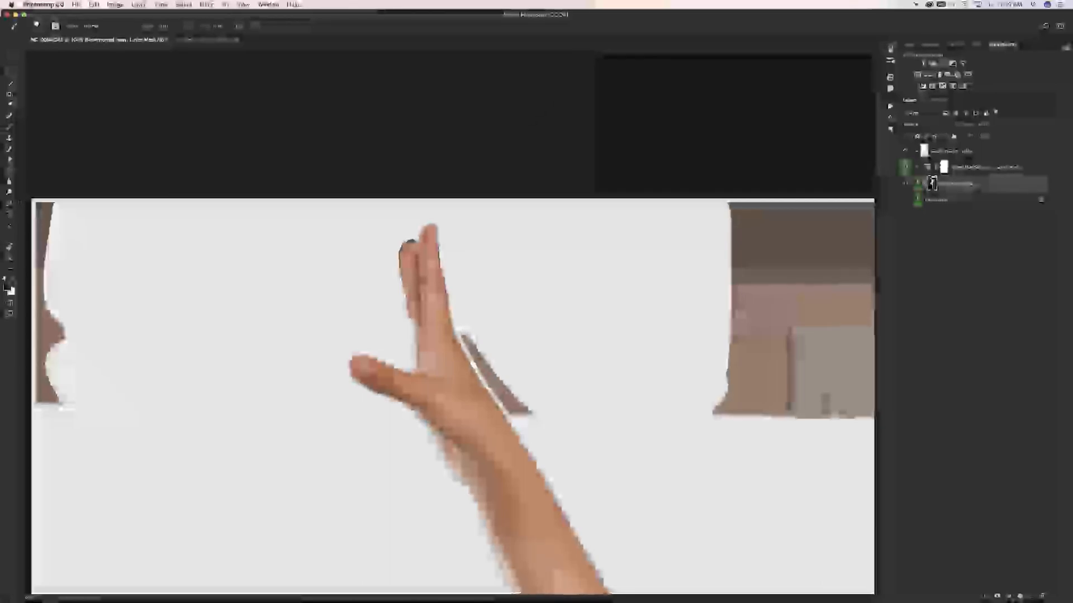
{"action": "mouse_move", "coordinate": [467, 334]}
{"action": "left_mouse_down"}
{"action": "mouse_move", "coordinate": [533, 411]}
{"action": "mouse_move", "coordinate": [512, 407]}
{"action": "mouse_move", "coordinate": [471, 353]}
{"action": "mouse_move", "coordinate": [502, 401]}
{"action": "left_mouse_up"}
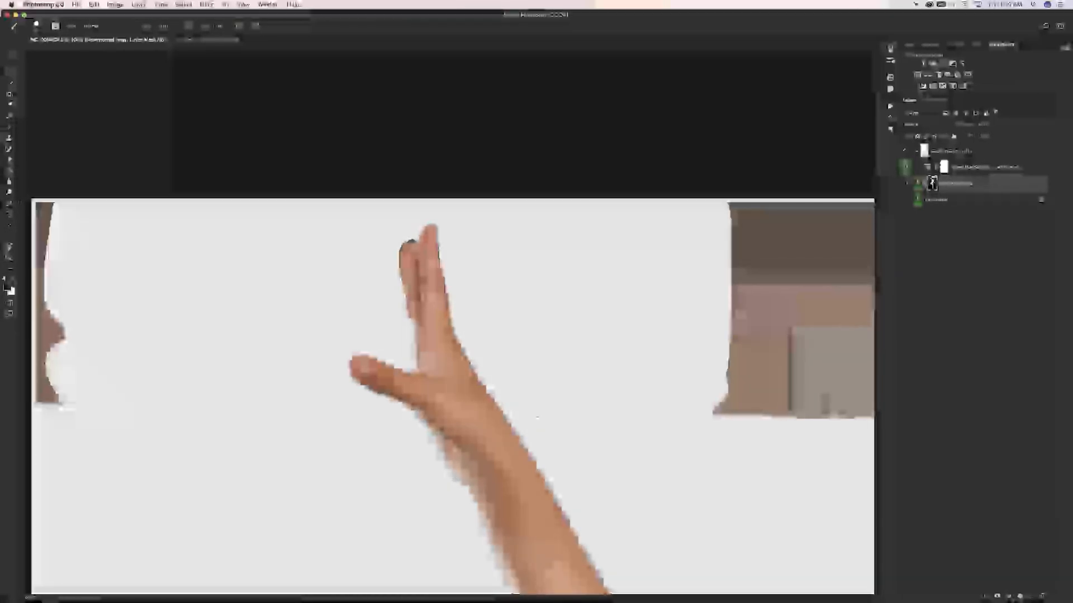
Step: Mask out the remaining ceiling areas across the top of the photo, at the edge beside the thumb and above the dancer's head
{"action": "scroll", "coordinate": [538, 417], "scroll_direction": "down", "scroll_amount": 2}
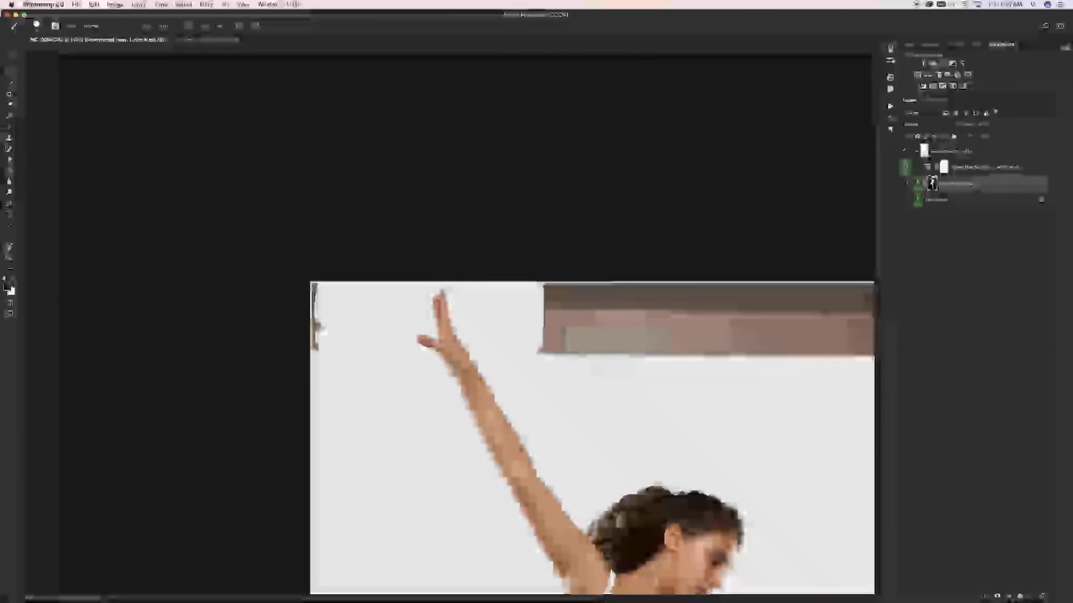
{"action": "left_click_drag", "start_coordinate": [319, 327], "coordinate": [313, 288]}
{"action": "left_click_drag", "start_coordinate": [541, 319], "coordinate": [657, 318]}
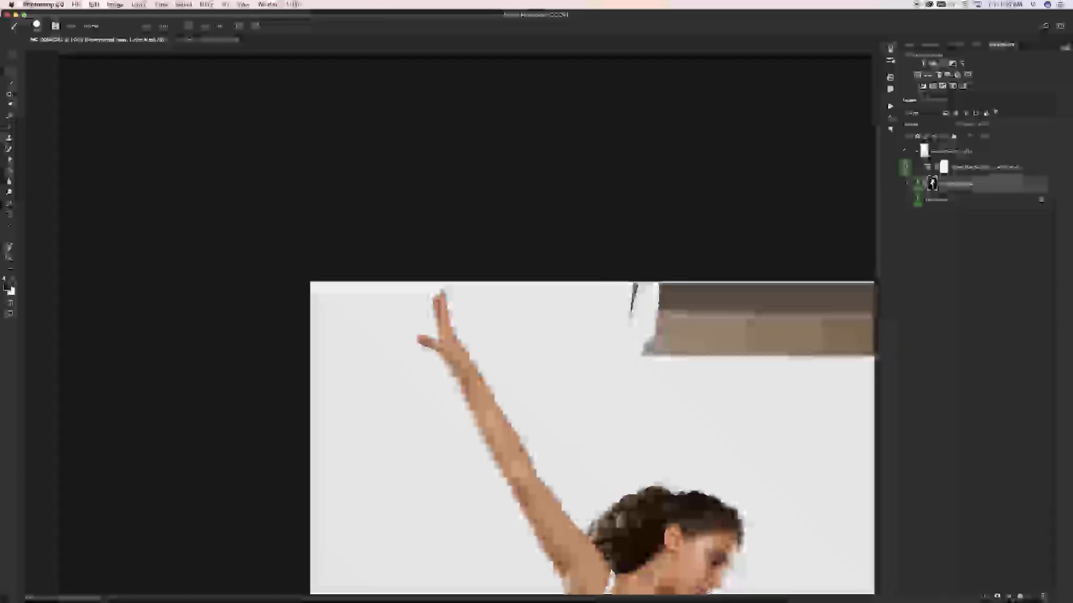
{"action": "mouse_move", "coordinate": [657, 282]}
{"action": "left_mouse_down"}
{"action": "mouse_move", "coordinate": [827, 262]}
{"action": "mouse_move", "coordinate": [804, 357]}
{"action": "left_mouse_up"}
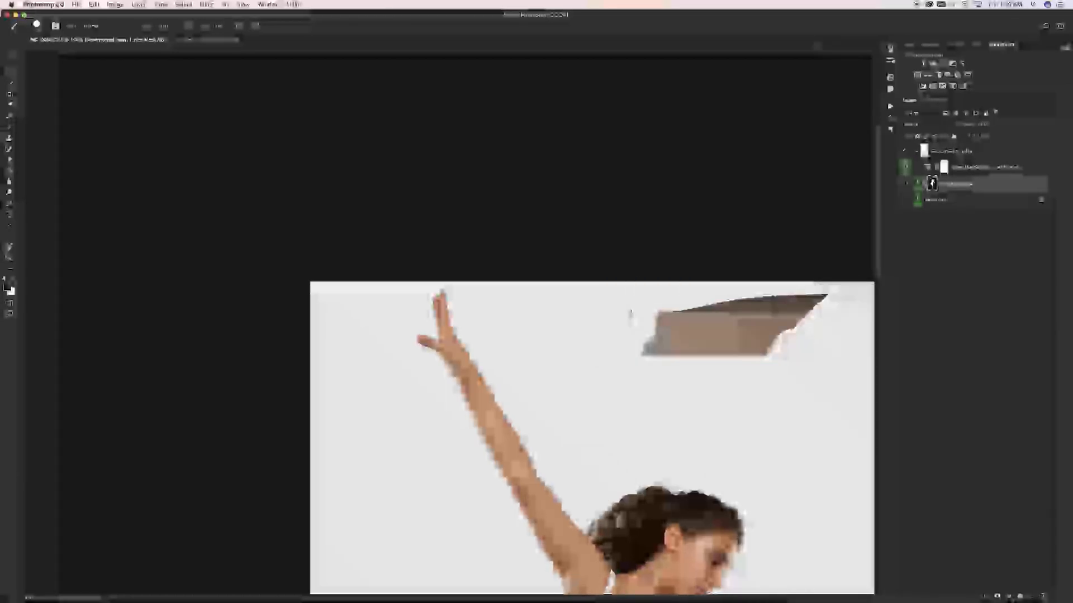
{"action": "left_click_drag", "start_coordinate": [630, 314], "coordinate": [602, 359]}
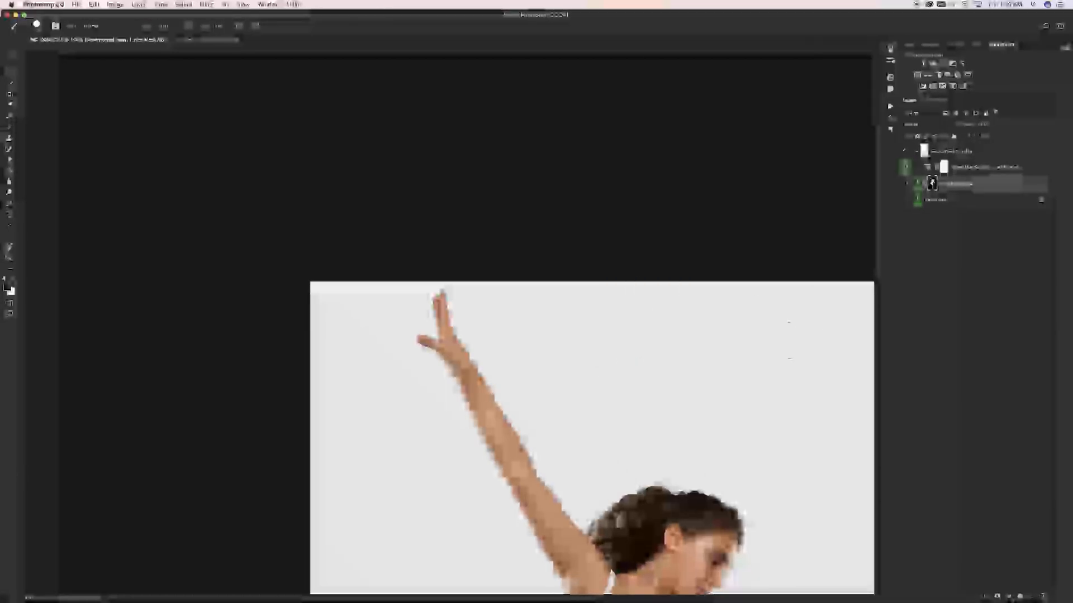
Step: Inspect the cutout's edges along the raised arm, the side of the dress, the underarm, the neck and the face
{"action": "left_click_drag", "start_coordinate": [540, 334], "coordinate": [283, 284]}
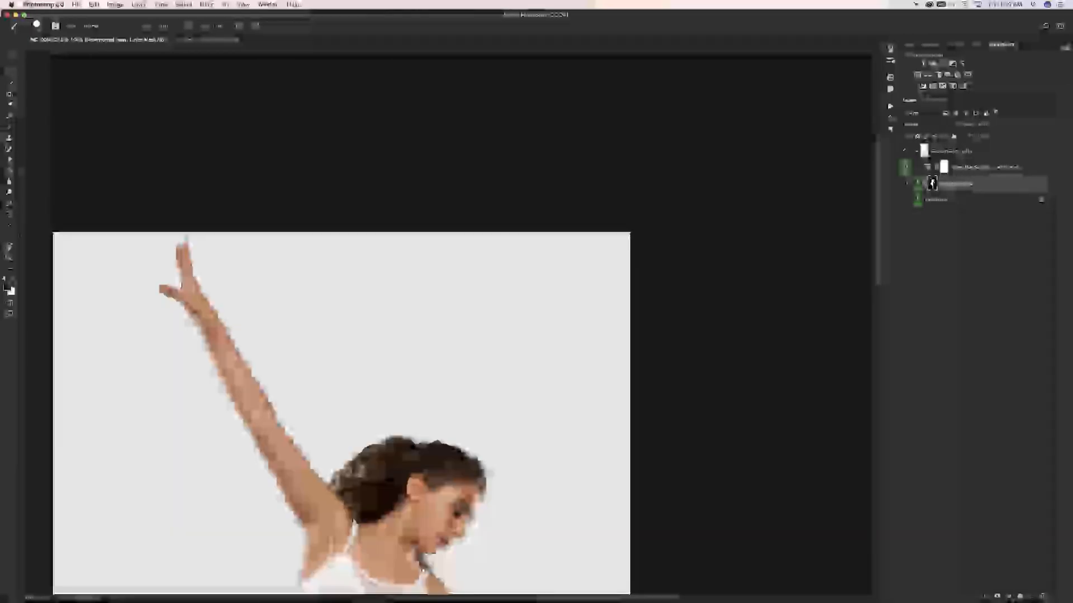
{"action": "left_click_drag", "start_coordinate": [629, 237], "coordinate": [777, 129]}
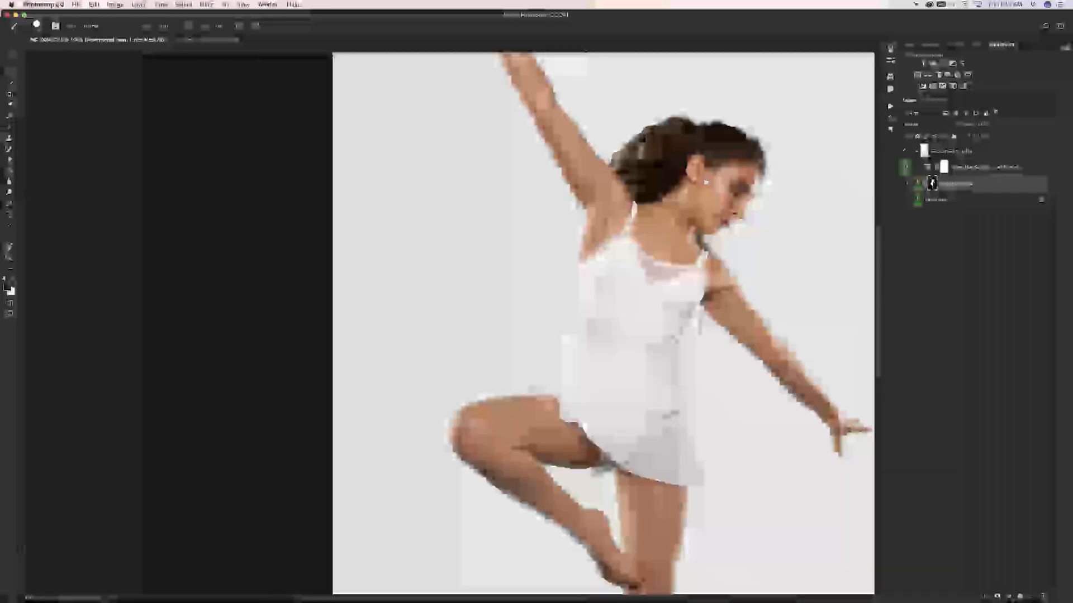
{"action": "left_click_drag", "start_coordinate": [706, 182], "coordinate": [701, 187]}
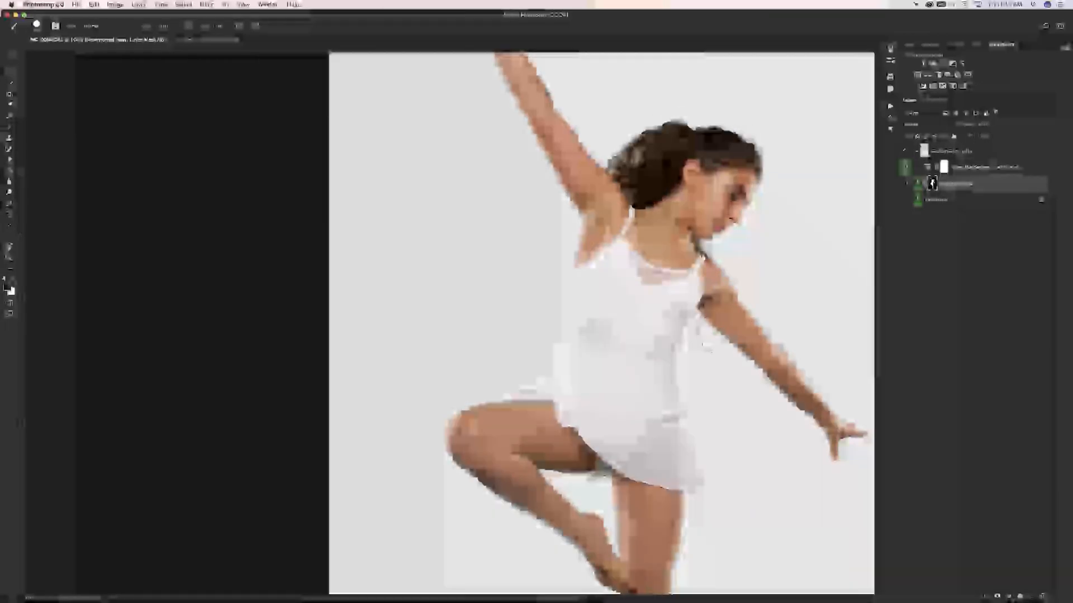
{"action": "key", "text": "bracketleft"}
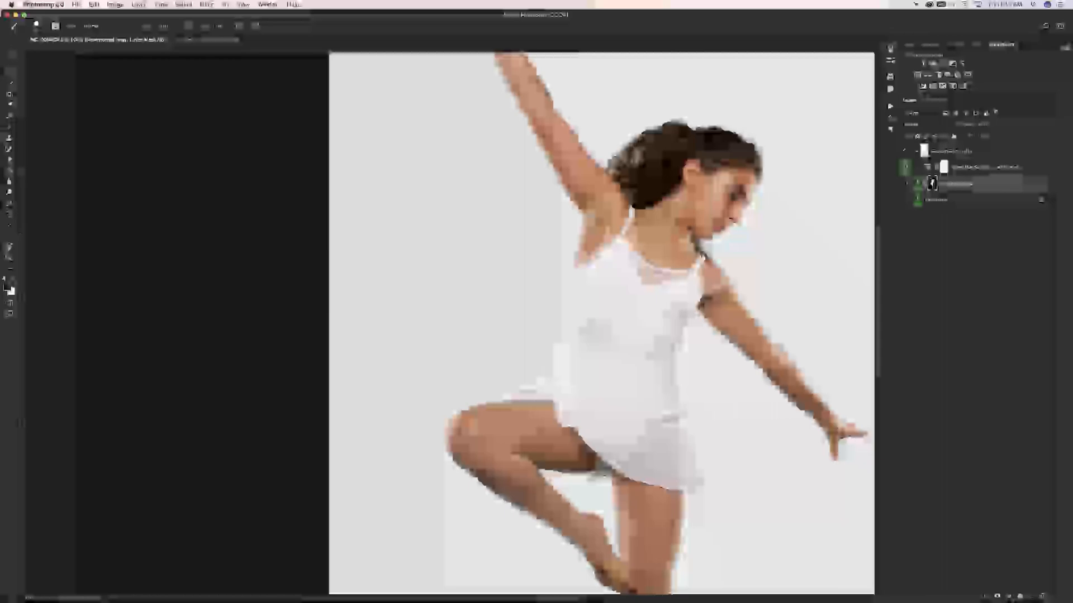
{"action": "key", "text": "super+plus"}
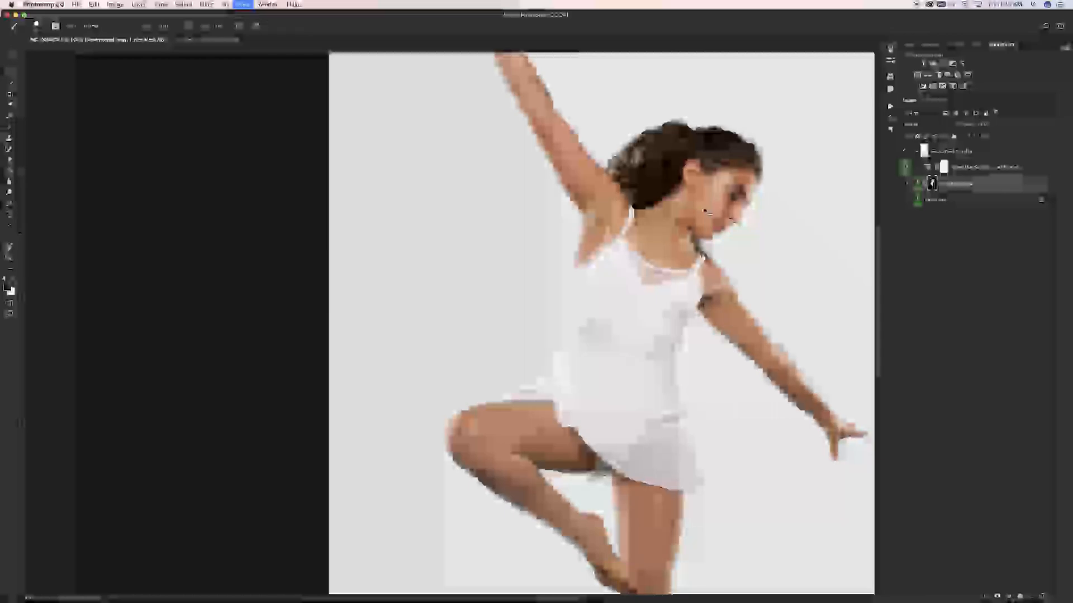
{"action": "key", "text": "super+plus"}
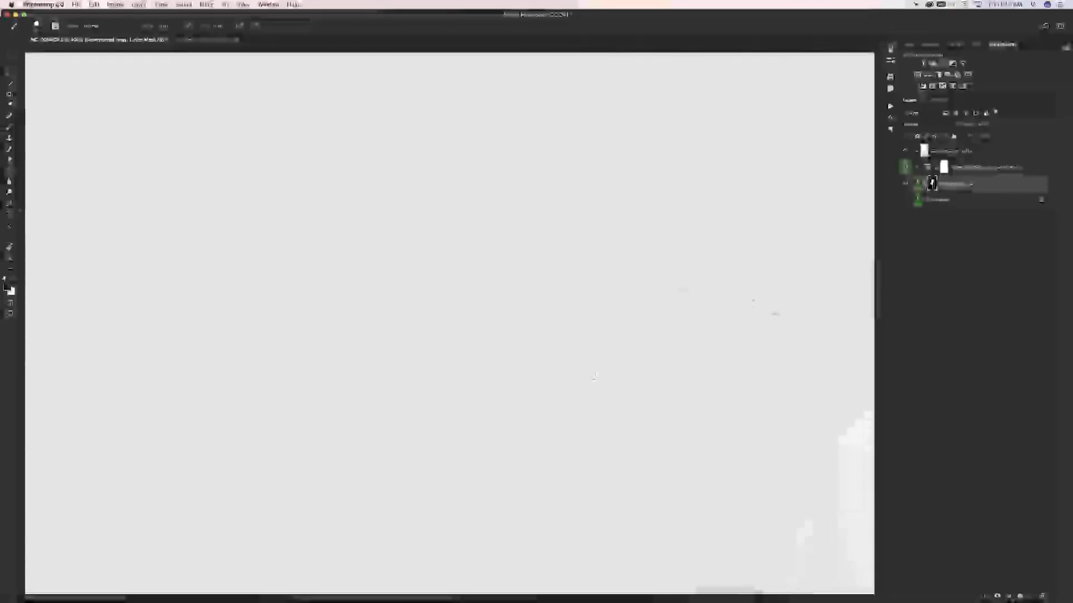
{"action": "left_click_drag", "start_coordinate": [756, 428], "coordinate": [306, 410]}
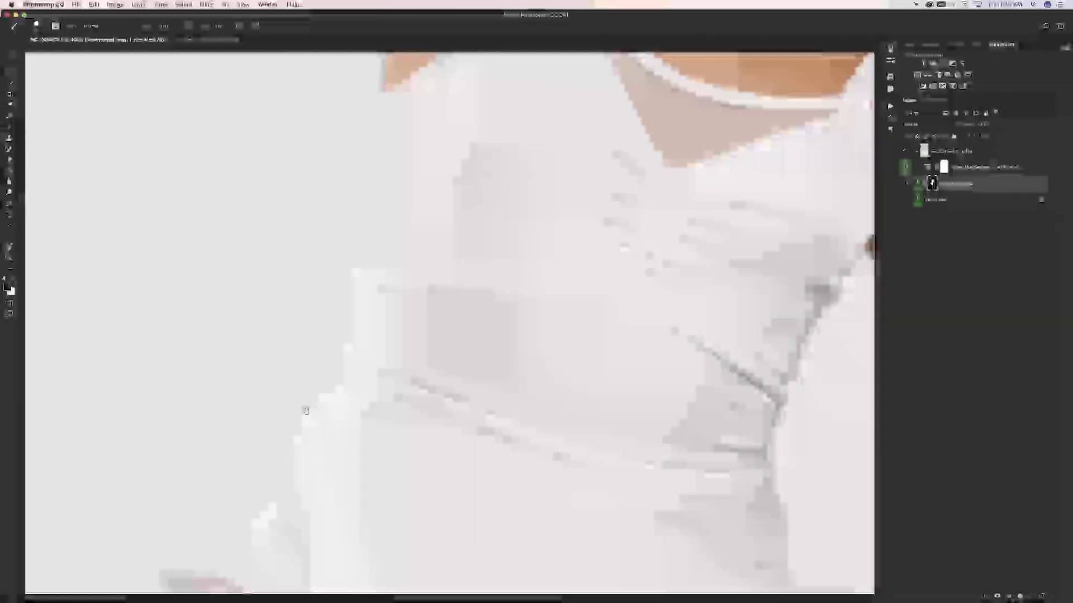
{"action": "left_click_drag", "start_coordinate": [878, 284], "coordinate": [882, 215]}
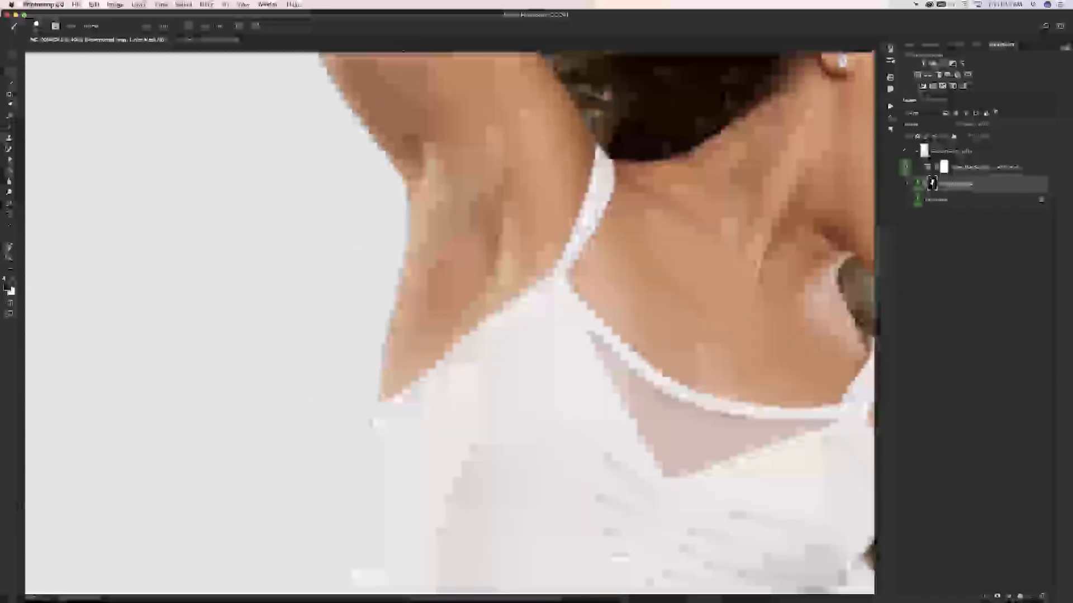
{"action": "scroll", "coordinate": [359, 395], "scroll_direction": "right", "scroll_amount": 3}
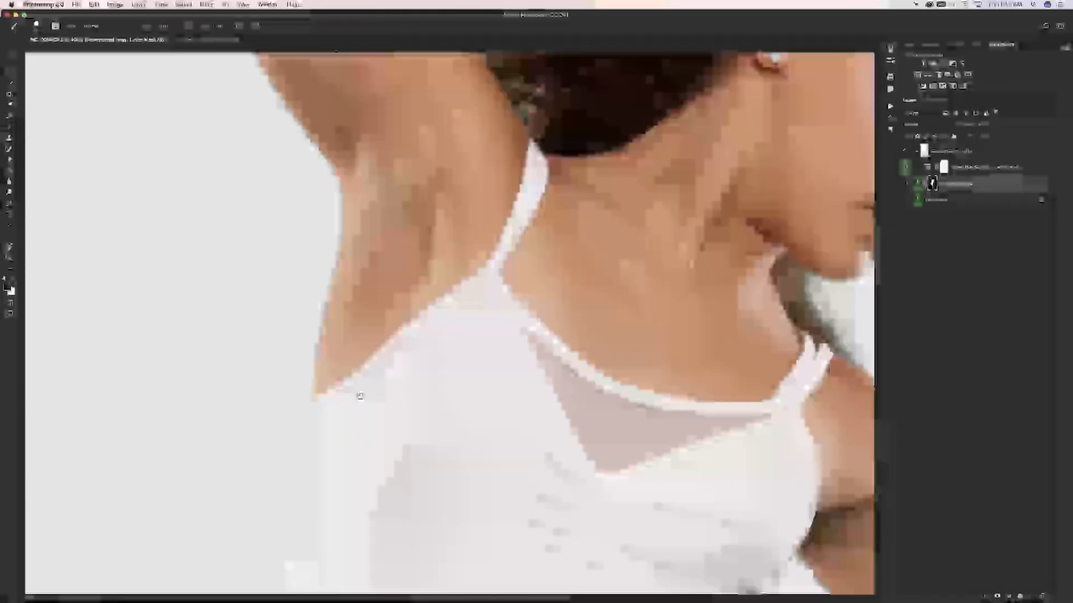
{"action": "scroll", "coordinate": [359, 395], "scroll_direction": "right", "scroll_amount": 10}
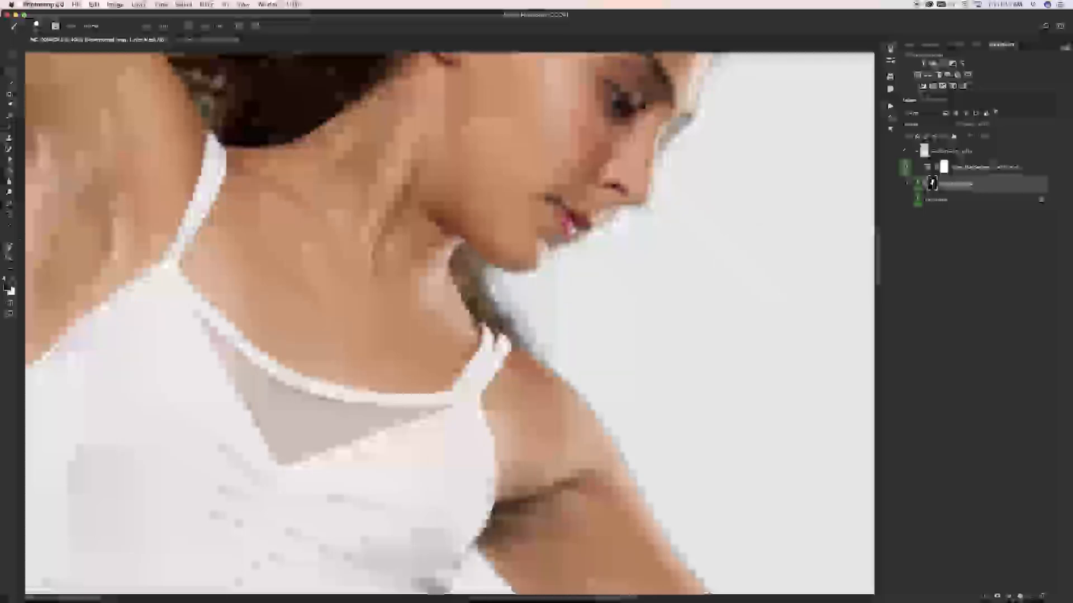
Step: Restore the dancer's missing eyelashes with a small white brush on the layer mask, undo overextended strokes and trim the excess with black
{"action": "key", "text": "x"}
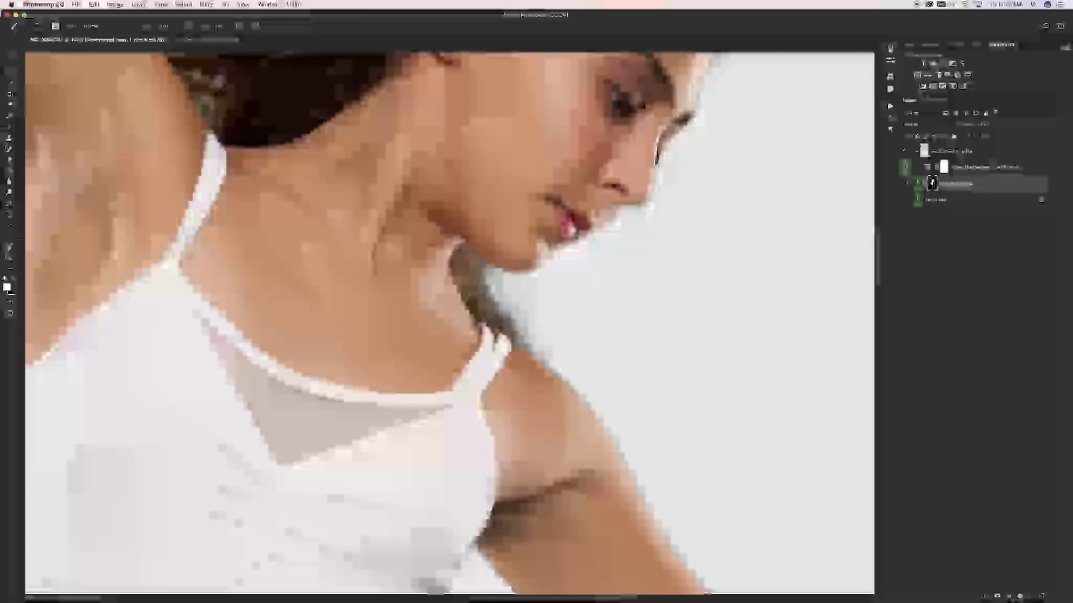
{"action": "left_click_drag", "start_coordinate": [656, 162], "coordinate": [686, 122]}
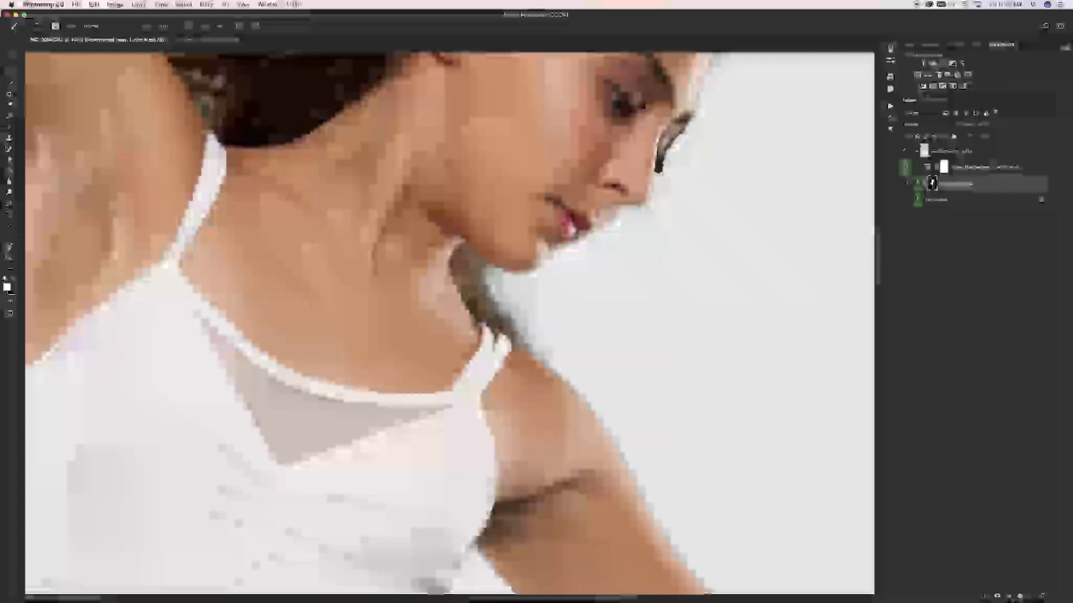
{"action": "left_click_drag", "start_coordinate": [659, 168], "coordinate": [655, 188]}
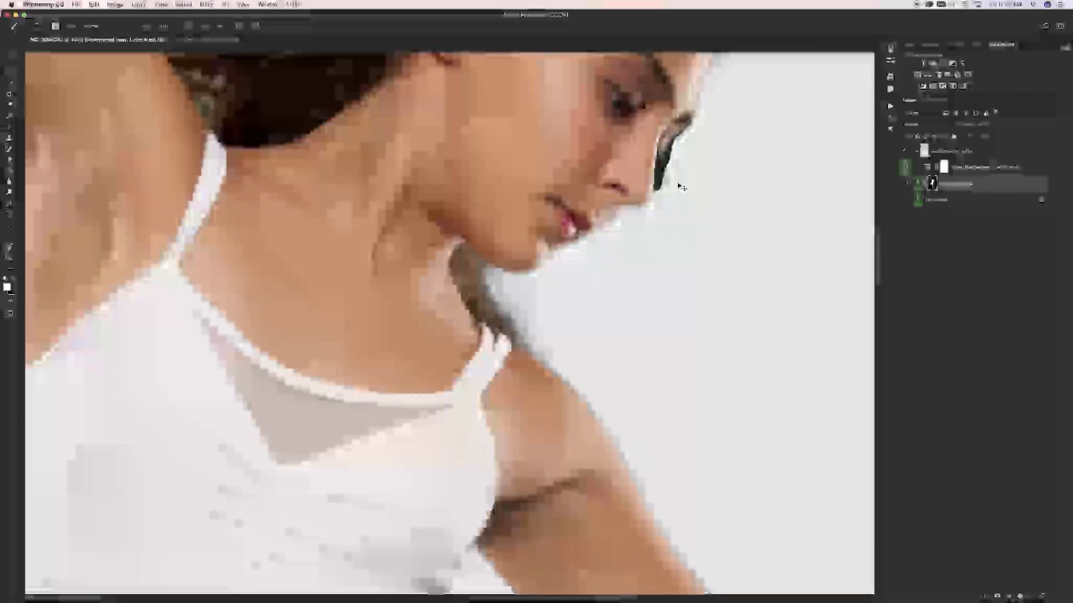
{"action": "key", "text": "ctrl+z"}
{"action": "left_click_drag", "start_coordinate": [658, 152], "coordinate": [686, 117]}
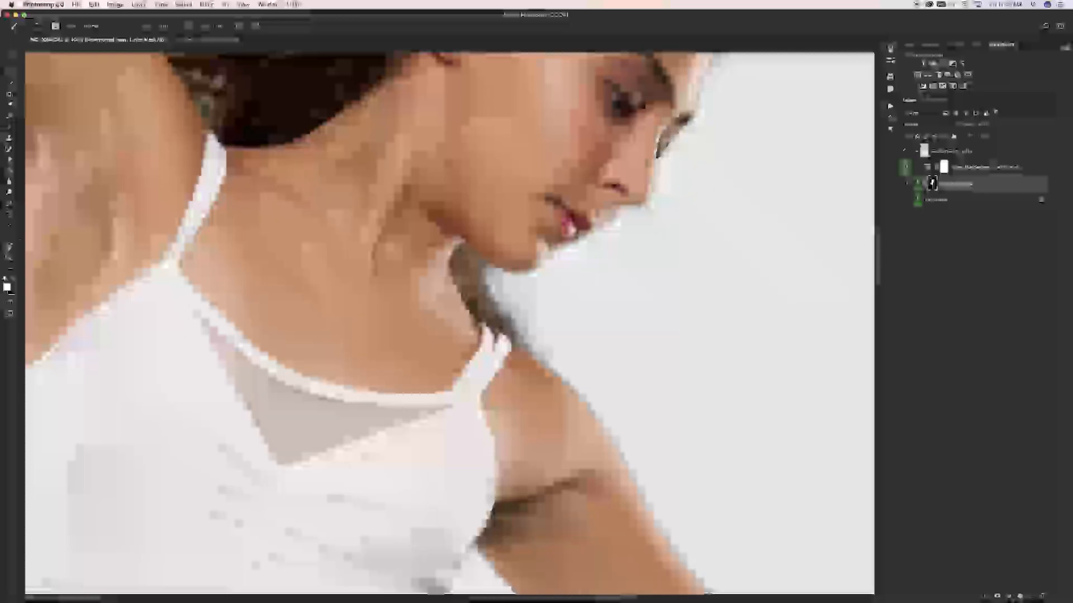
{"action": "left_click_drag", "start_coordinate": [658, 146], "coordinate": [661, 170]}
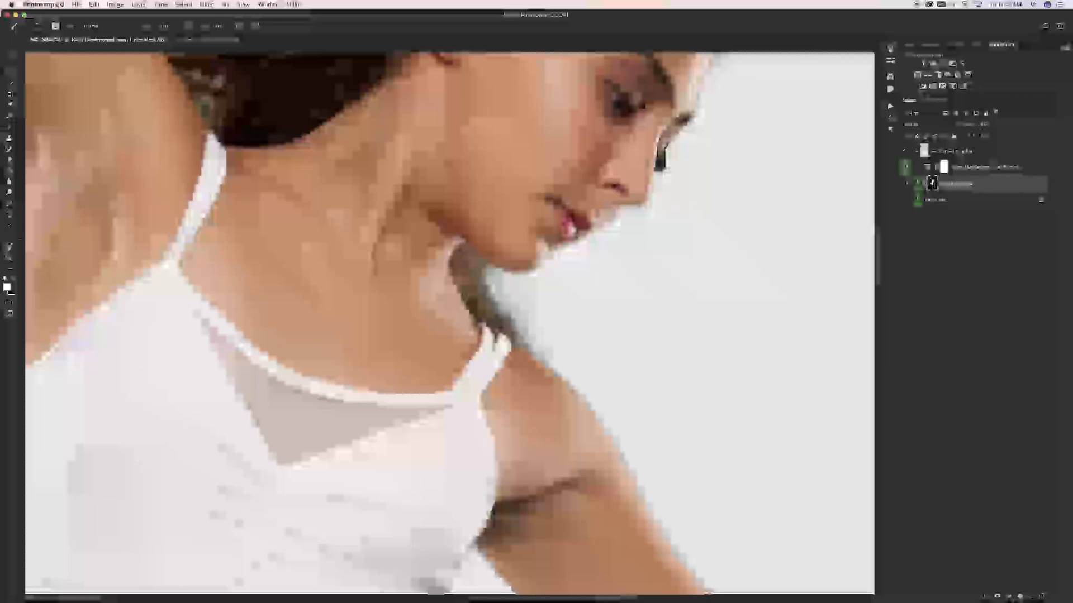
{"action": "key", "text": "x"}
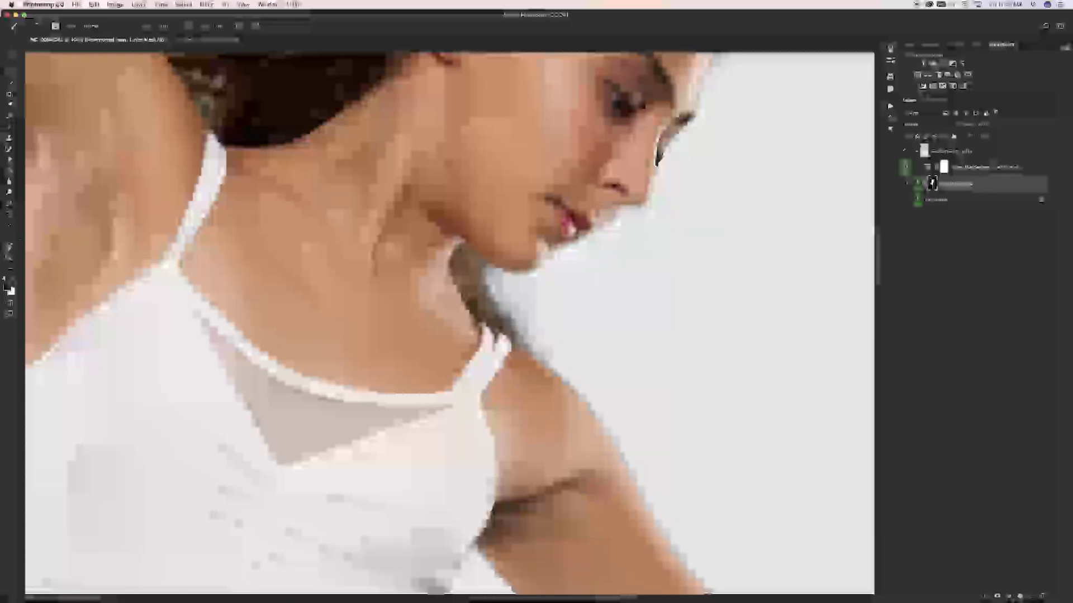
Step: Quit the mail application running in the background
{"action": "key", "text": "super+minus"}
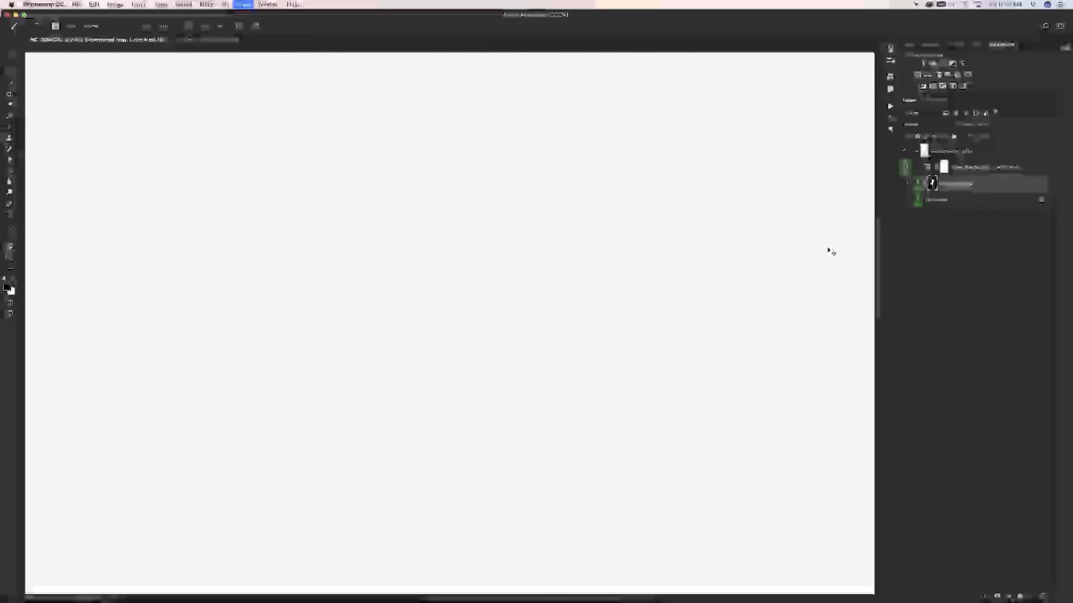
{"action": "key", "text": "super+plus"}
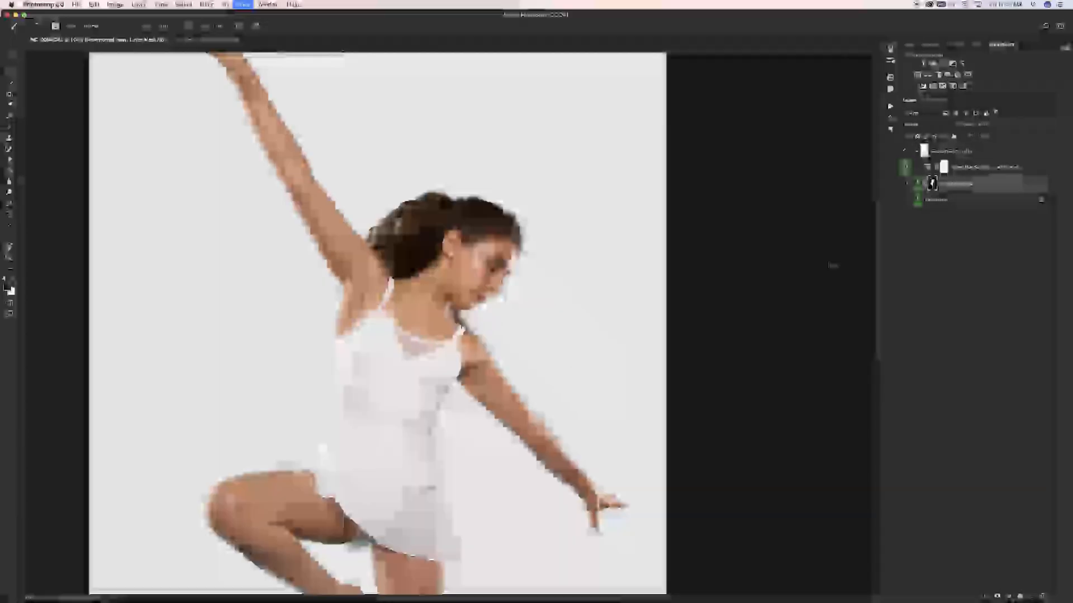
{"action": "key", "text": "super+plus"}
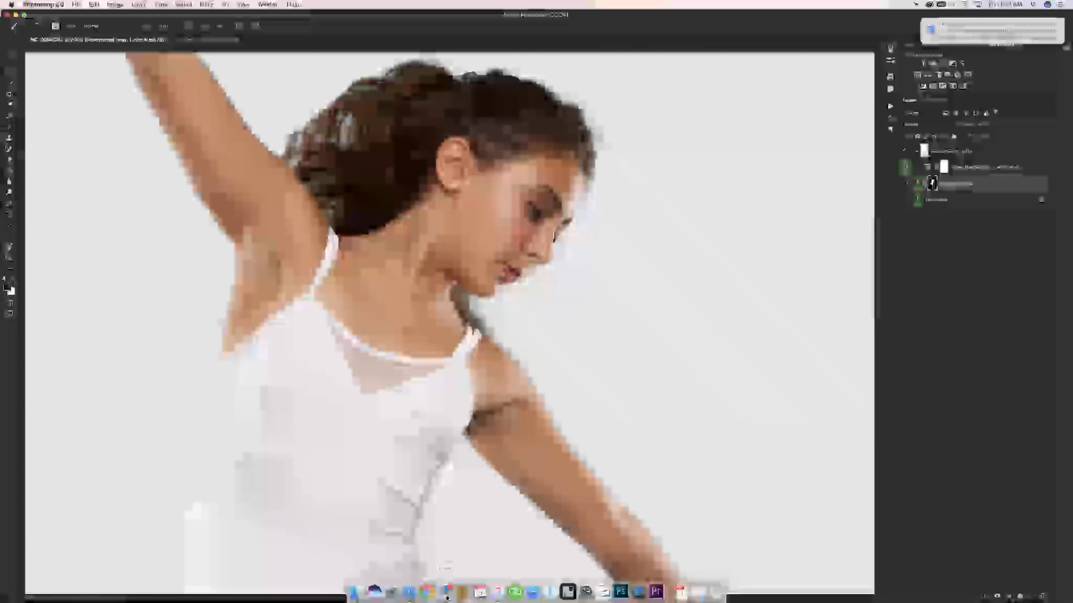
{"action": "right_click", "coordinate": [447, 592]}
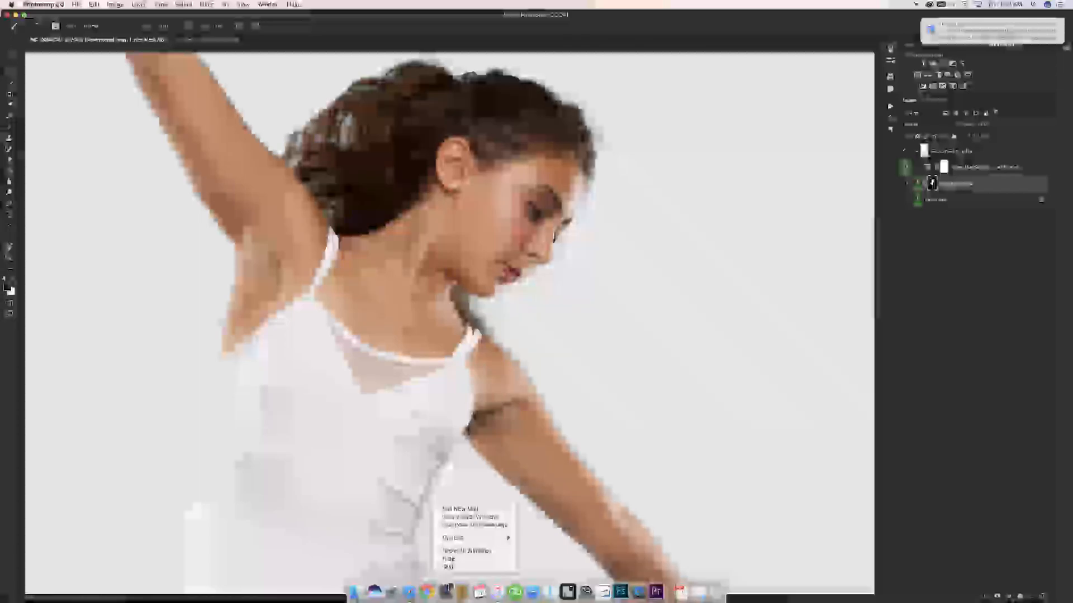
{"action": "left_click", "coordinate": [448, 567]}
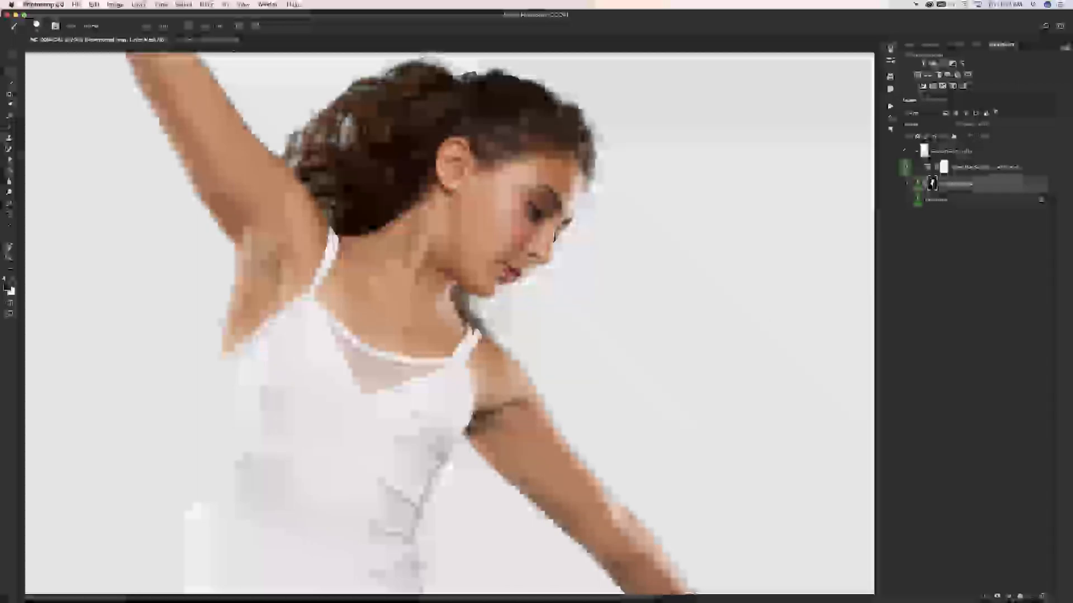
Step: Restore the side edge of the dress below the raised arm with white on the layer mask, and examine the arms and upper body
{"action": "key", "text": "x"}
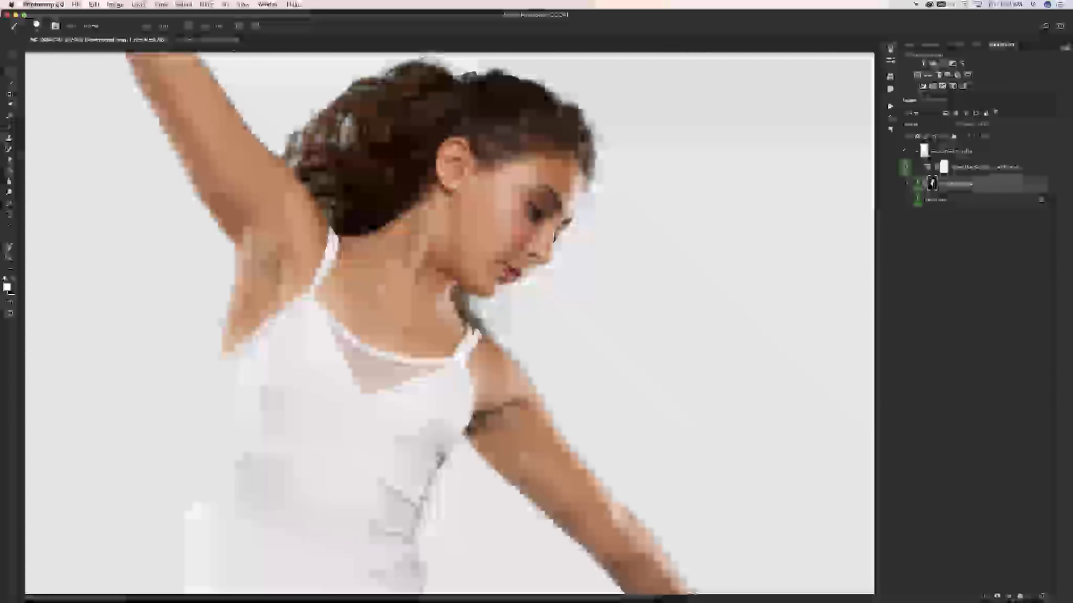
{"action": "left_click_drag", "start_coordinate": [318, 443], "coordinate": [262, 333]}
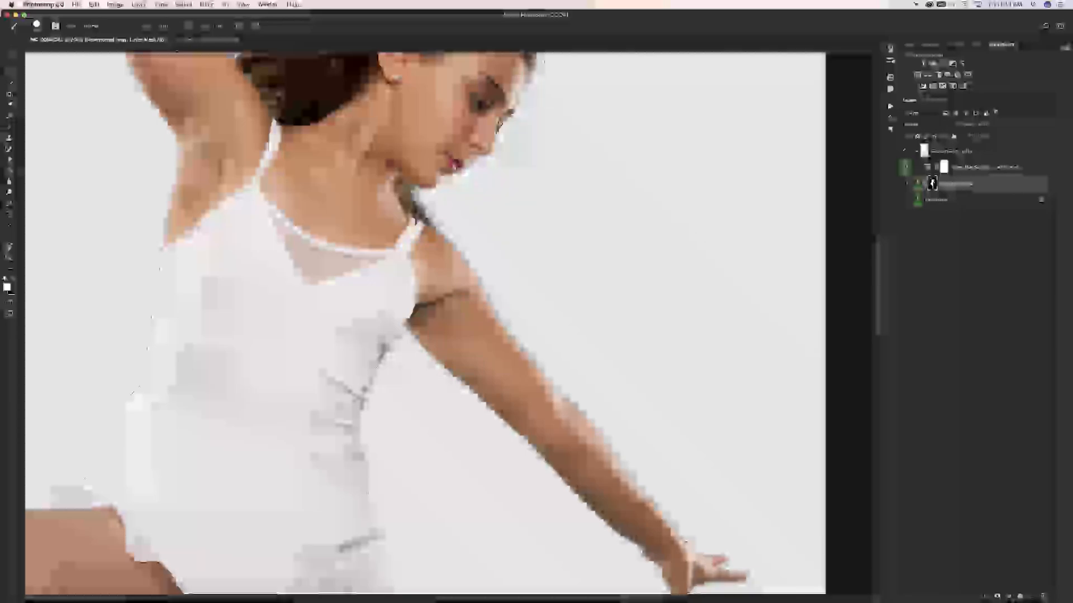
{"action": "left_click_drag", "start_coordinate": [474, 317], "coordinate": [477, 348]}
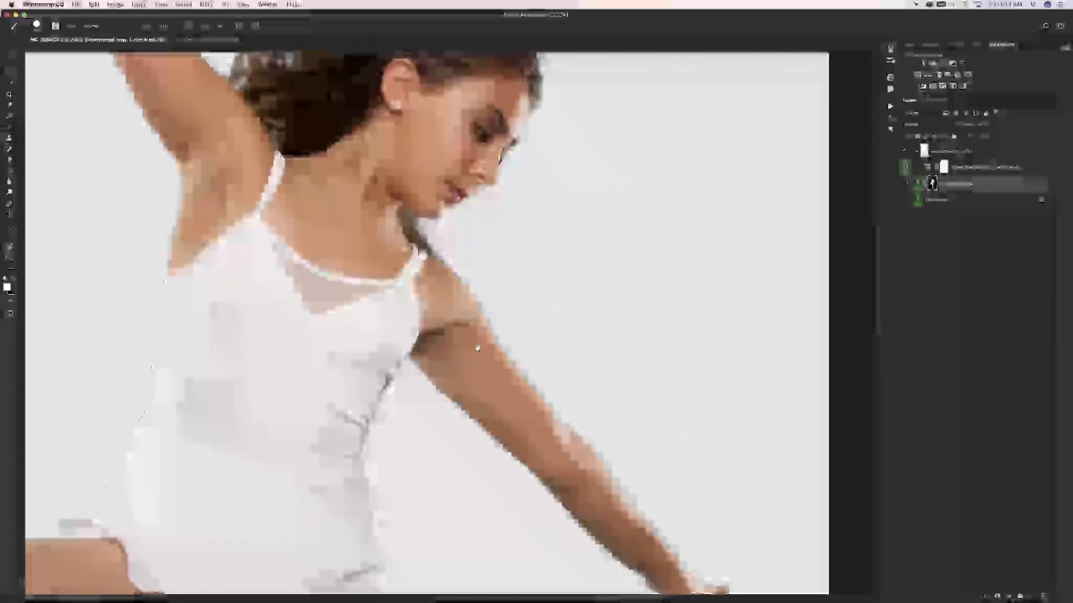
{"action": "scroll", "coordinate": [477, 348], "scroll_direction": "up", "scroll_amount": 5}
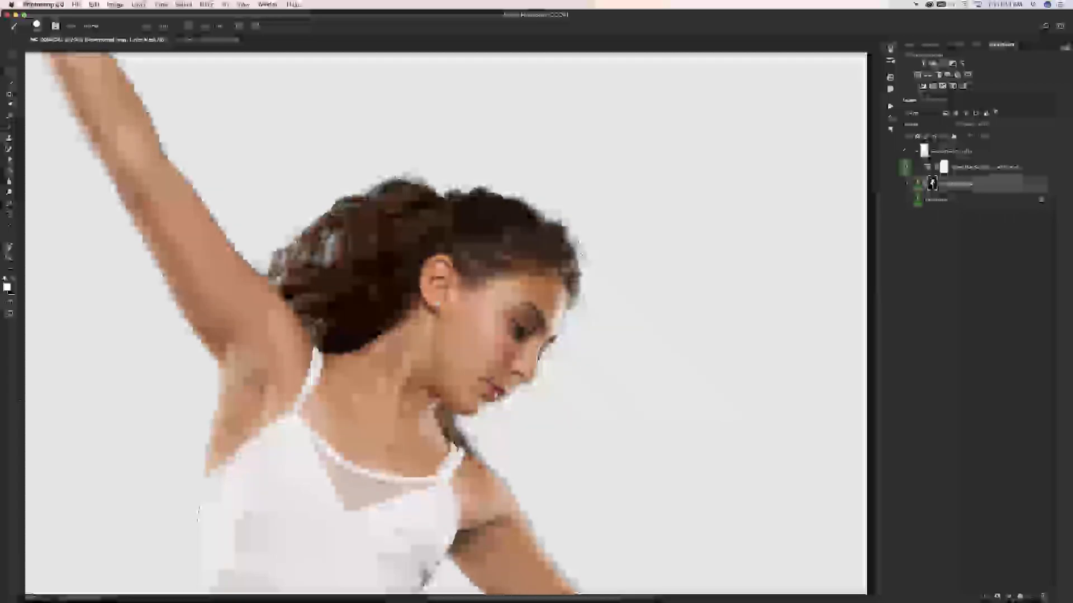
{"action": "left_click_drag", "start_coordinate": [414, 468], "coordinate": [558, 592]}
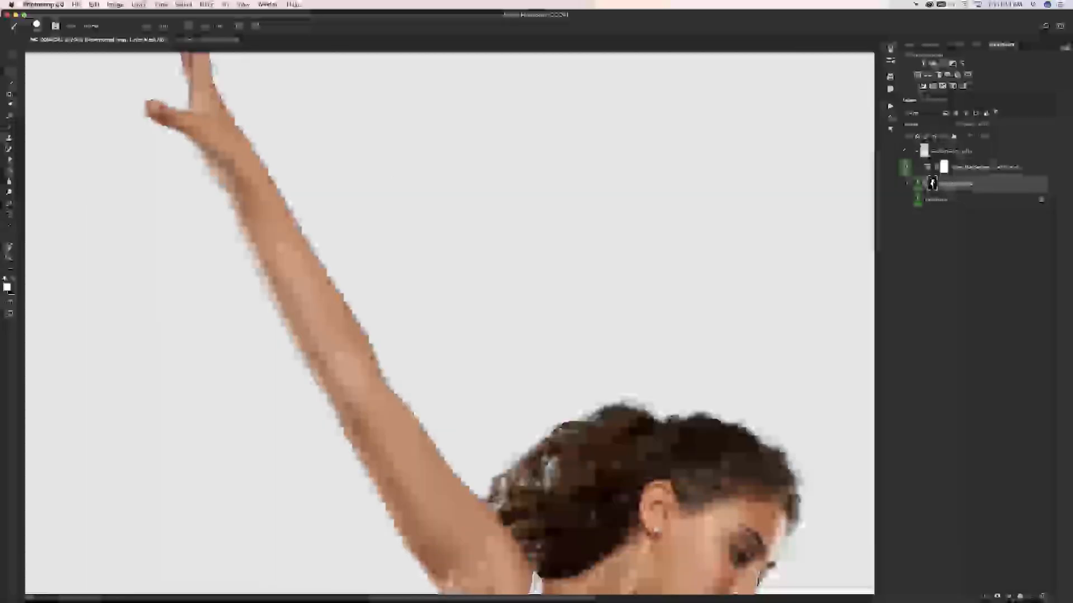
{"action": "left_click_drag", "start_coordinate": [576, 539], "coordinate": [536, 238]}
{"action": "scroll", "coordinate": [481, 249], "scroll_direction": "down", "scroll_amount": 3}
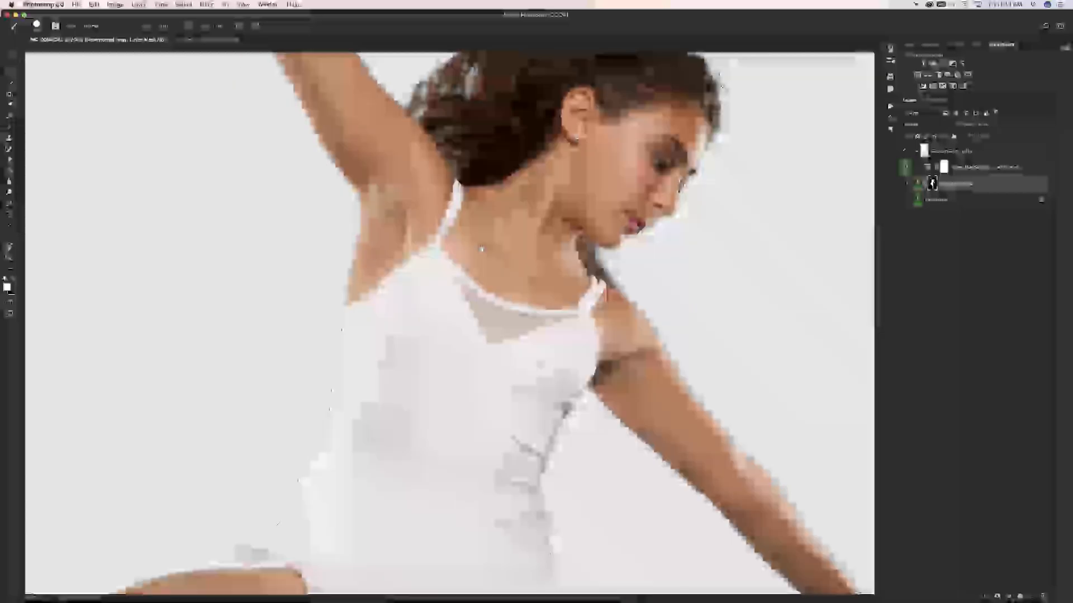
Step: Check the cutout's edges down the dress, legs and standing foot, and touch up the heel and toe edges with white on the layer mask
{"action": "scroll", "coordinate": [481, 249], "scroll_direction": "down", "scroll_amount": 8}
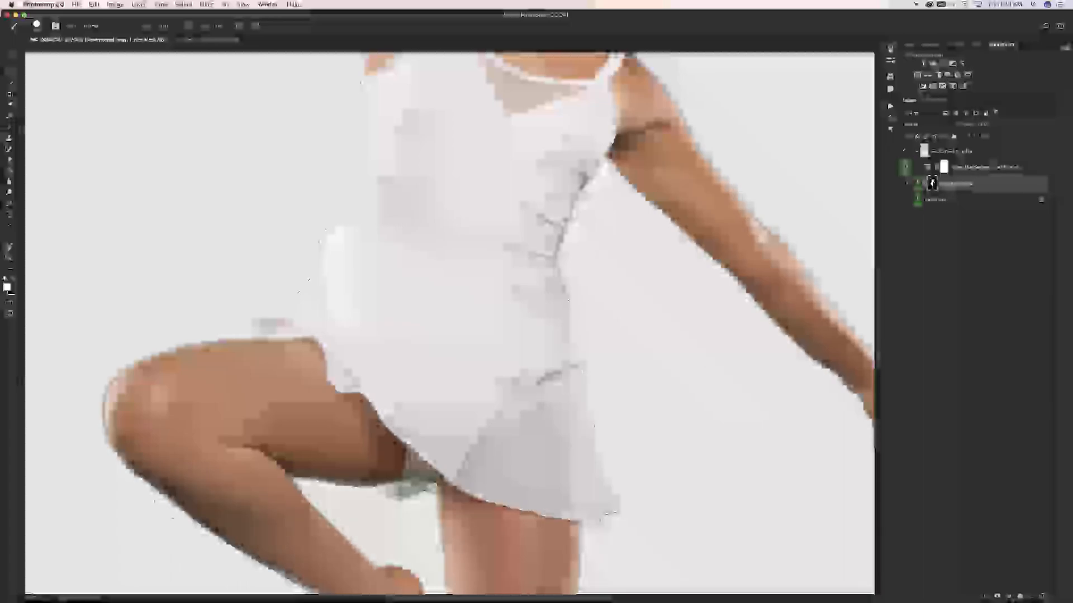
{"action": "left_click_drag", "start_coordinate": [246, 383], "coordinate": [163, 181]}
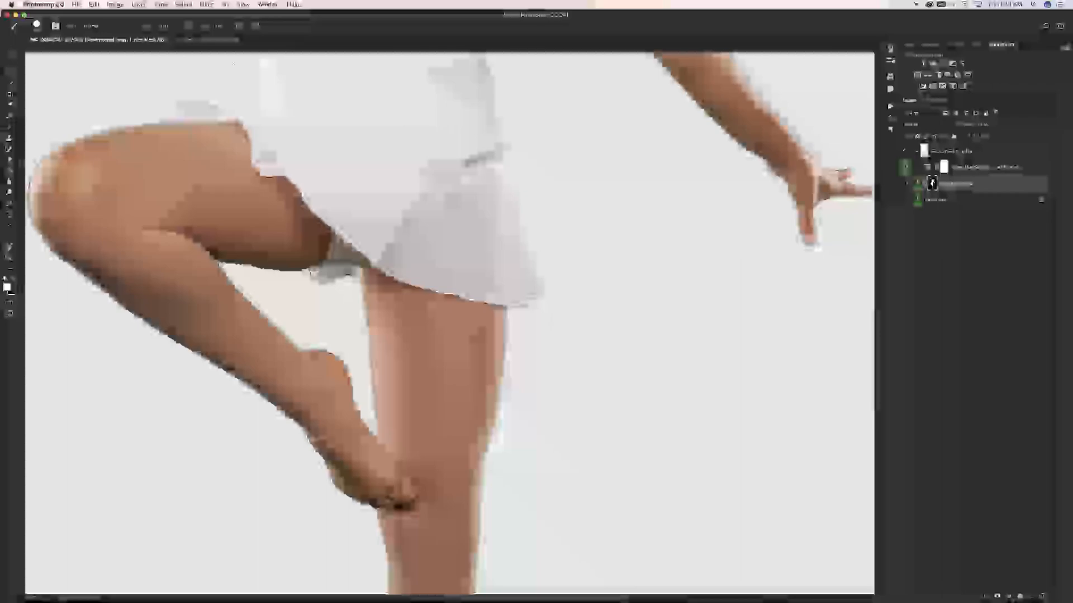
{"action": "scroll", "coordinate": [413, 189], "scroll_direction": "down", "scroll_amount": 2}
{"action": "scroll", "coordinate": [414, 188], "scroll_direction": "down", "scroll_amount": 6}
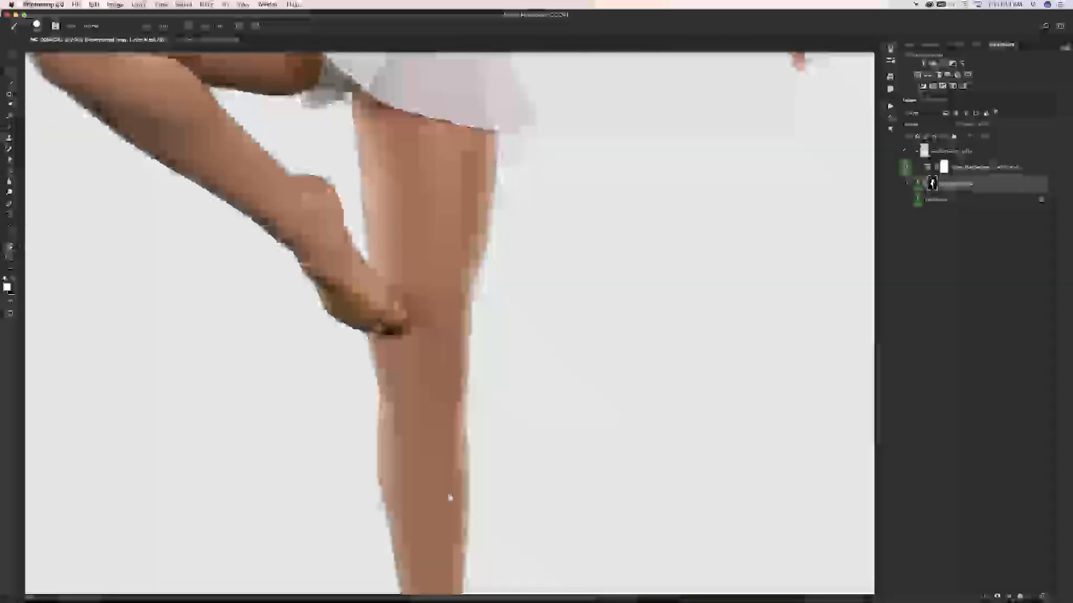
{"action": "scroll", "coordinate": [426, 238], "scroll_direction": "down", "scroll_amount": 1}
{"action": "scroll", "coordinate": [425, 238], "scroll_direction": "down", "scroll_amount": 8}
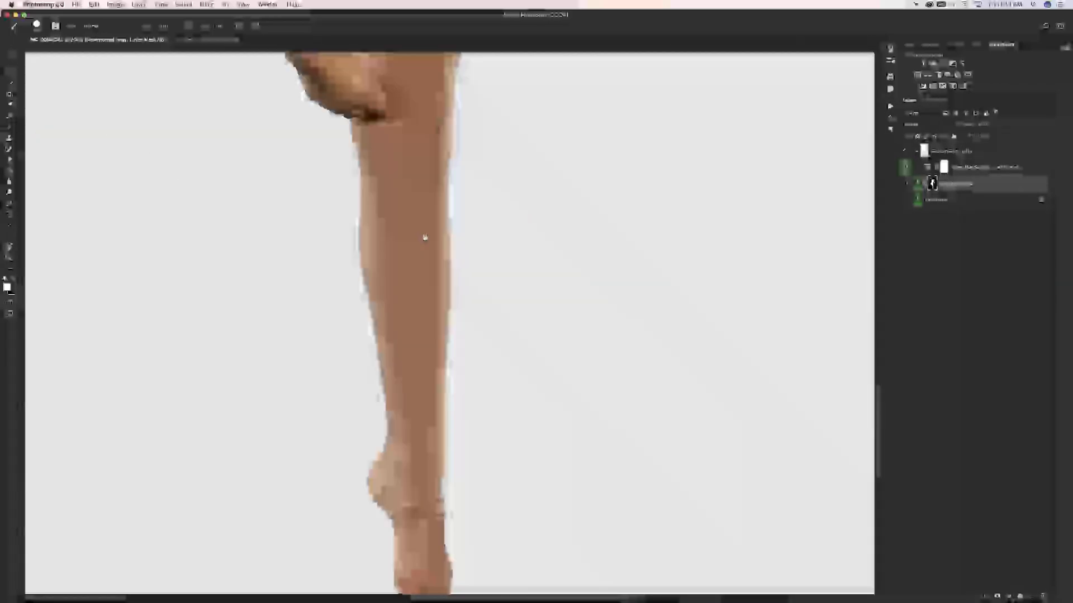
{"action": "scroll", "coordinate": [425, 238], "scroll_direction": "down", "scroll_amount": 3}
{"action": "left_click_drag", "start_coordinate": [370, 440], "coordinate": [391, 458]}
{"action": "left_click_drag", "start_coordinate": [434, 567], "coordinate": [450, 547]}
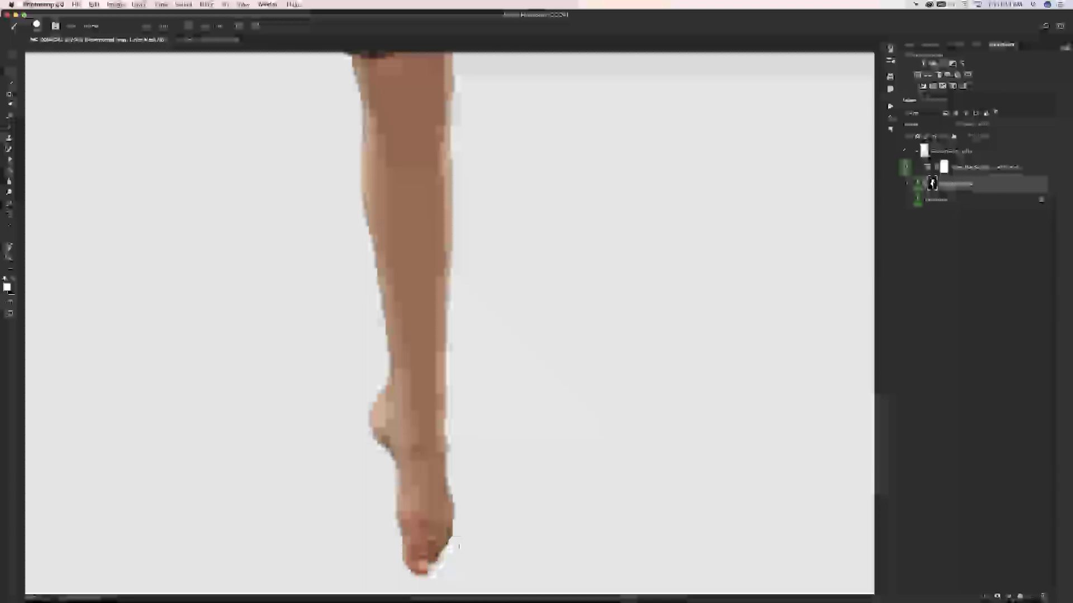
Step: Review the dancer's cutout at a wider view, from the standing foot up to the raised hand and back to the legs
{"action": "key", "text": "super+0"}
{"action": "key", "text": "super+minus"}
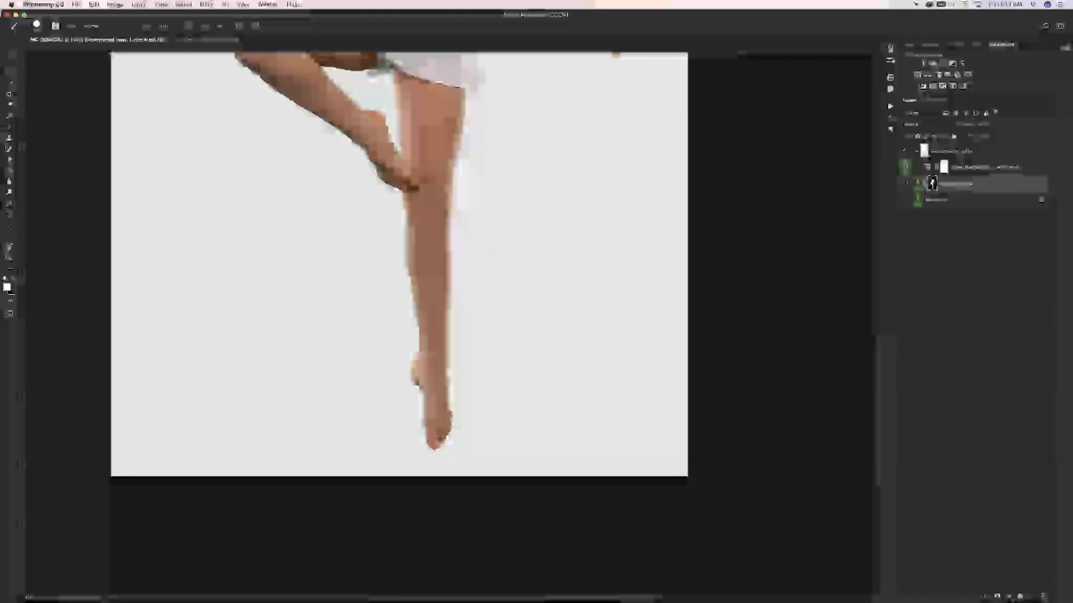
{"action": "key", "text": "x"}
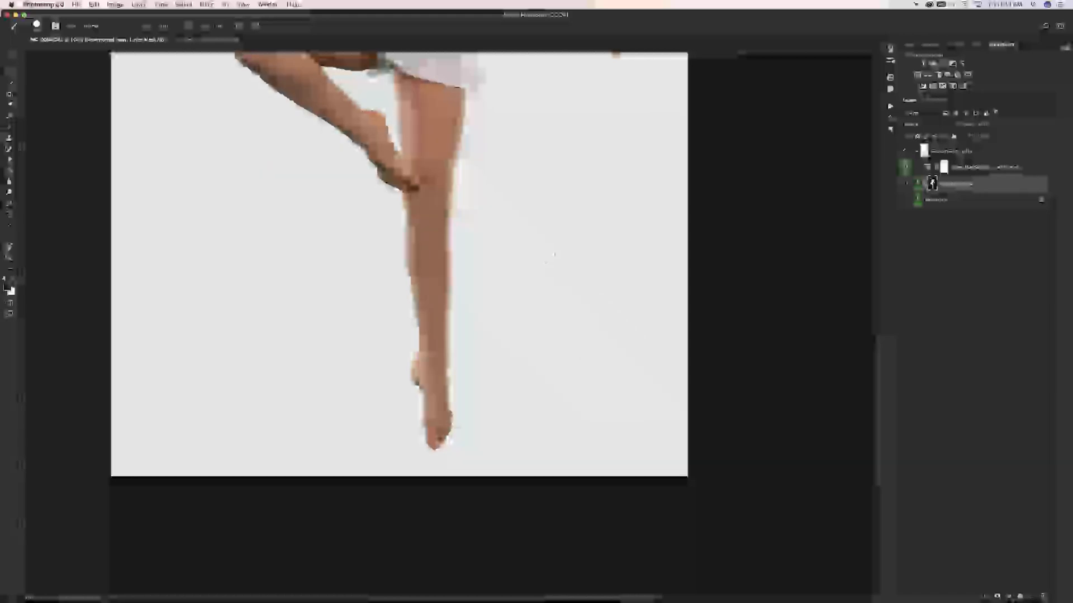
{"action": "left_click_drag", "start_coordinate": [608, 371], "coordinate": [617, 420]}
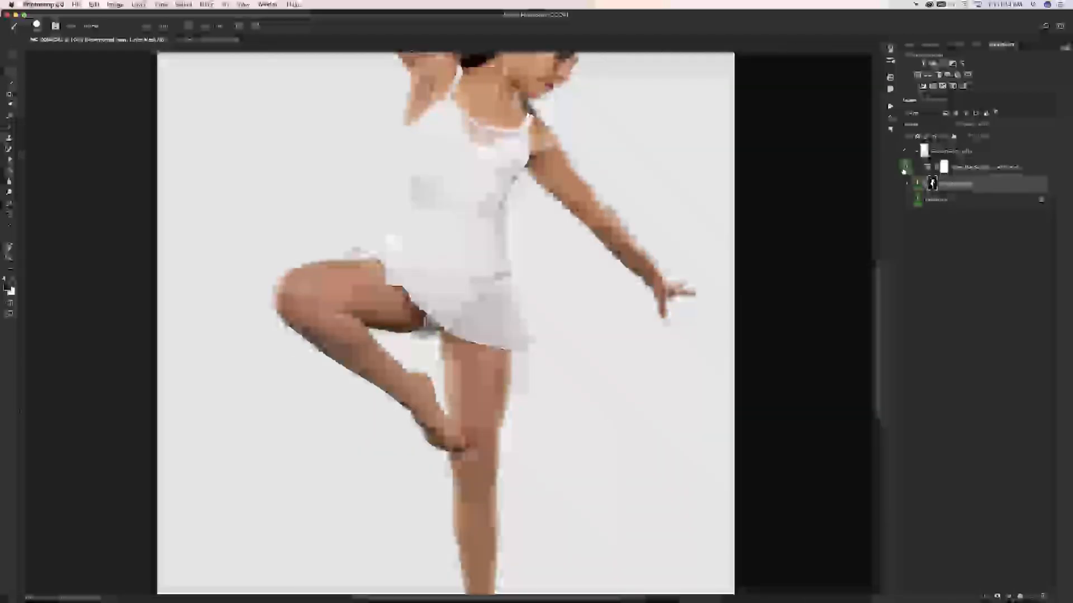
{"action": "left_click", "coordinate": [904, 168]}
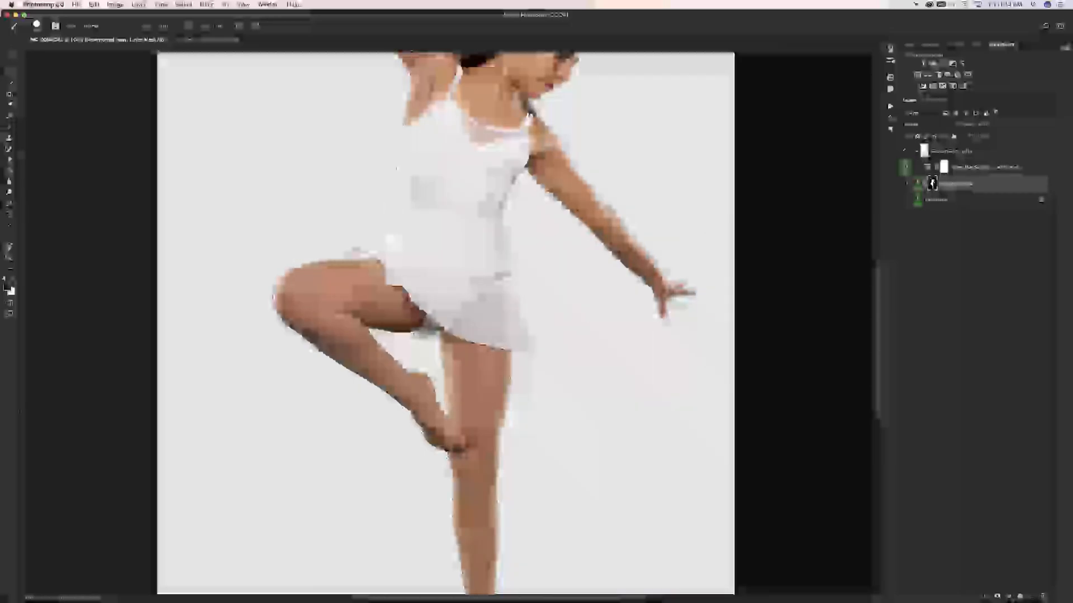
{"action": "key", "text": "x"}
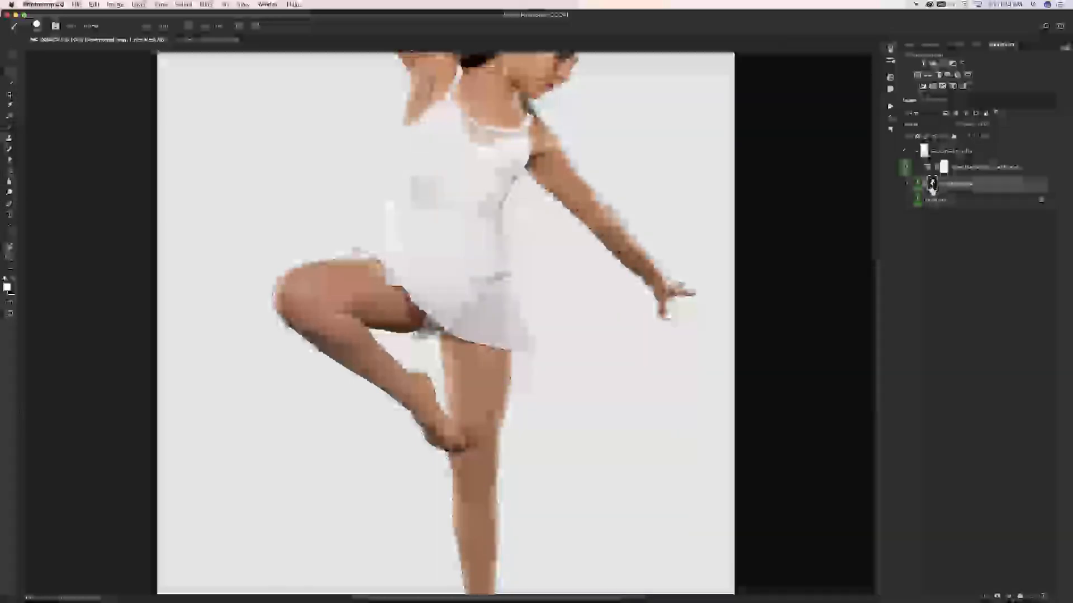
{"action": "key", "text": "super+alt+r"}
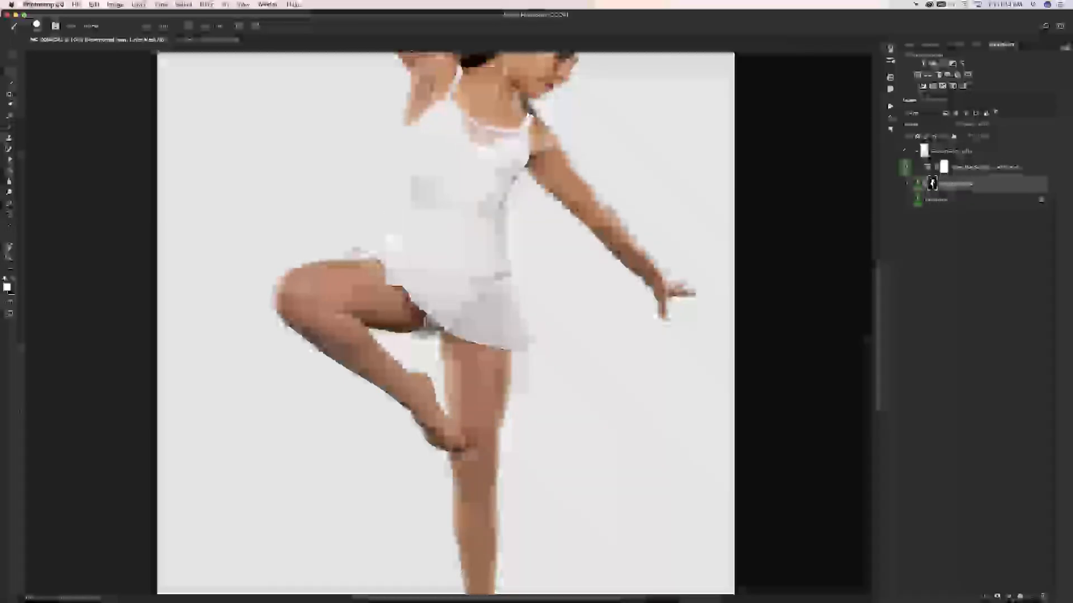
{"action": "scroll", "coordinate": [885, 321], "scroll_direction": "up", "scroll_amount": 5}
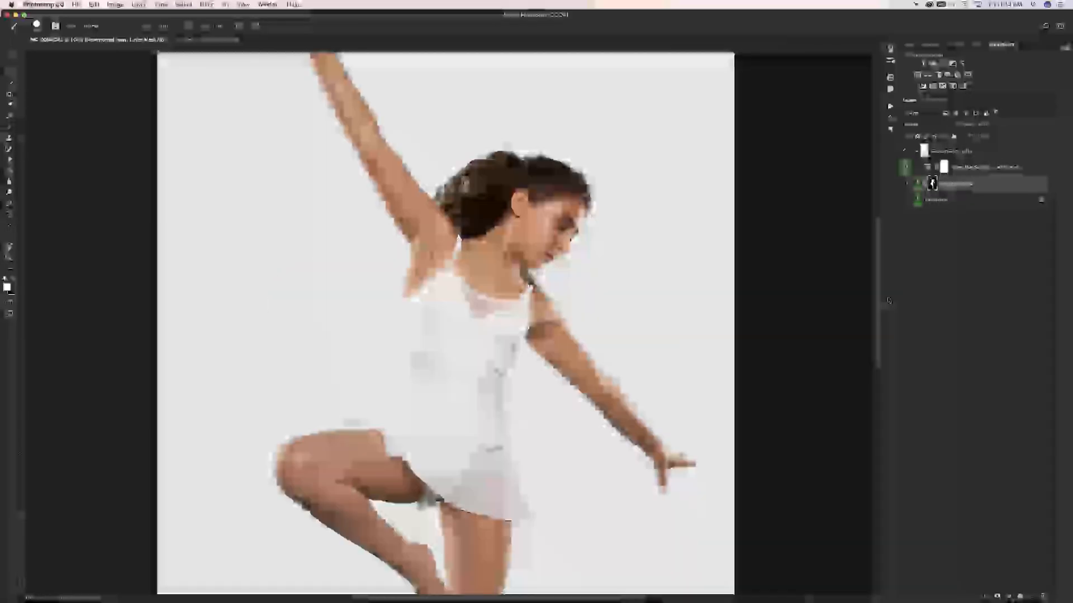
{"action": "scroll", "coordinate": [888, 300], "scroll_direction": "up", "scroll_amount": 2}
{"action": "scroll", "coordinate": [890, 258], "scroll_direction": "up", "scroll_amount": 2}
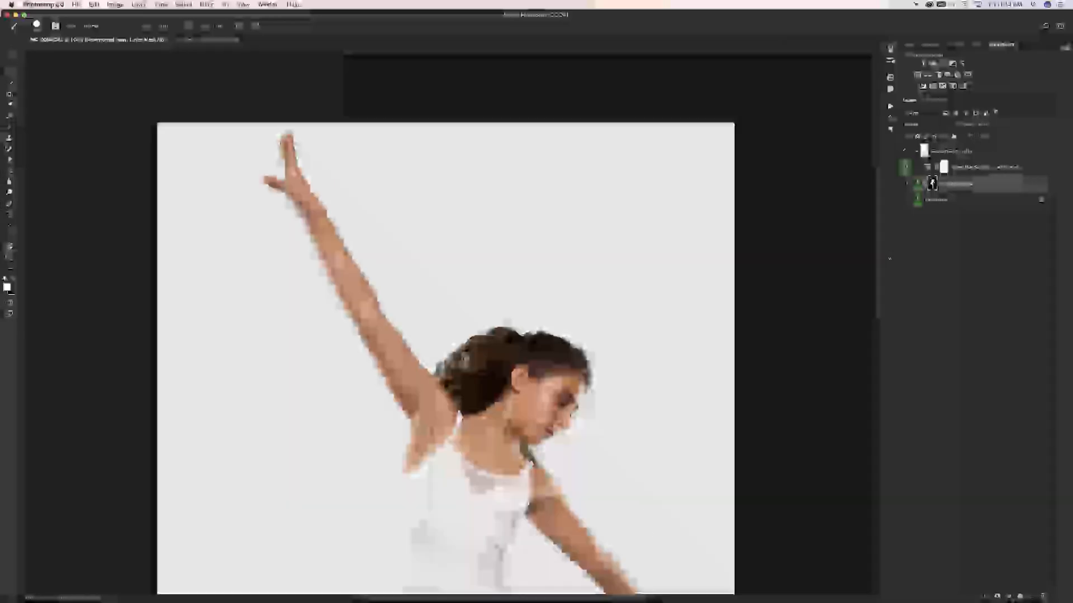
{"action": "scroll", "coordinate": [889, 379], "scroll_direction": "down", "scroll_amount": 8}
{"action": "scroll", "coordinate": [879, 356], "scroll_direction": "down", "scroll_amount": 1}
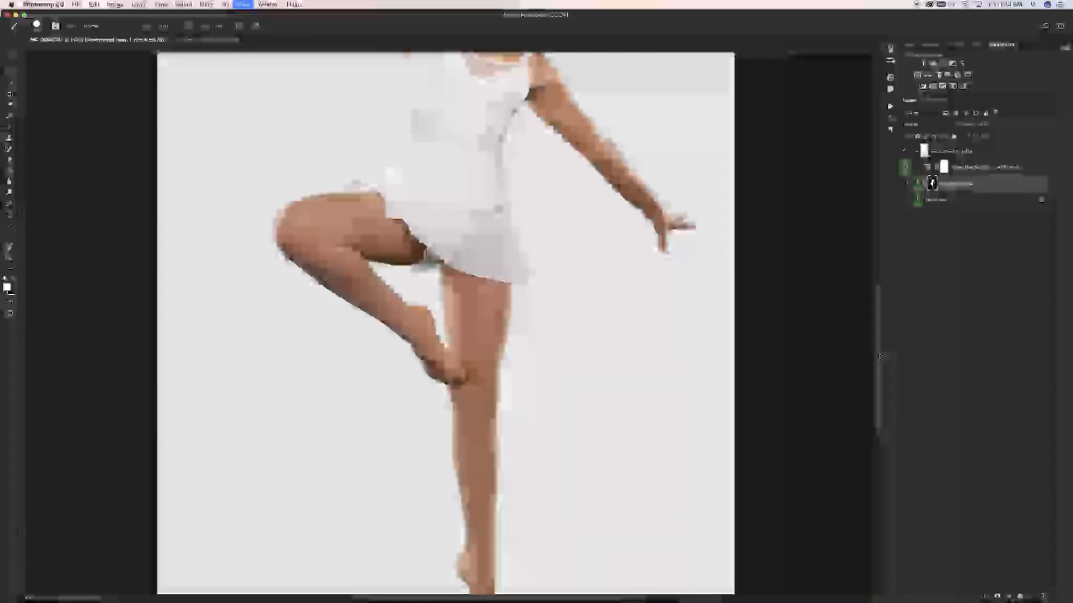
Step: Merge the clipped adjustment layers into the dancer layer while keeping its layer mask
{"action": "key", "text": "super+minus"}
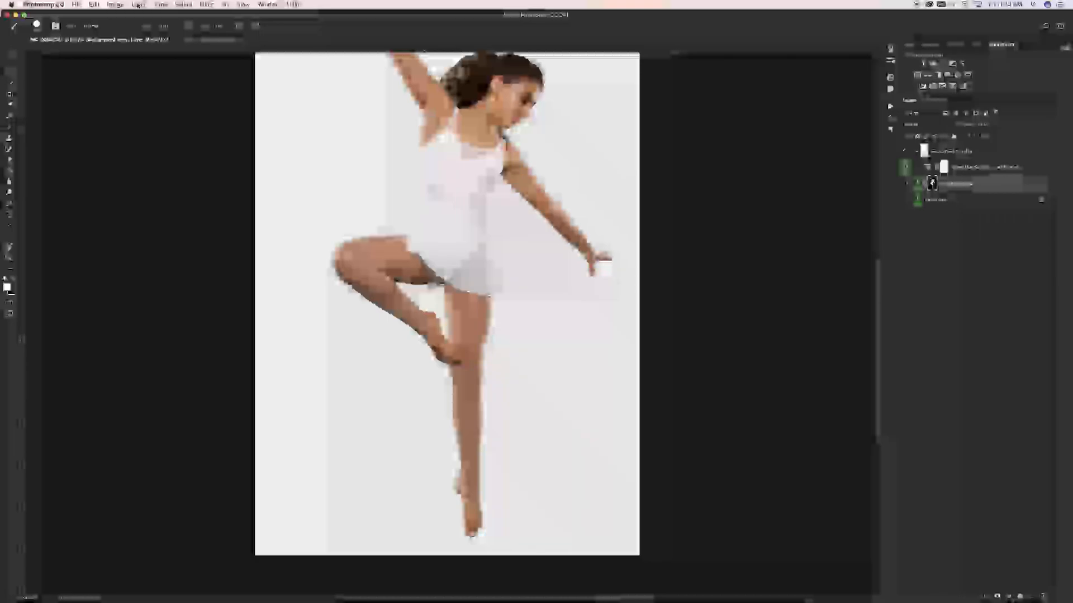
{"action": "left_click", "coordinate": [225, 5]}
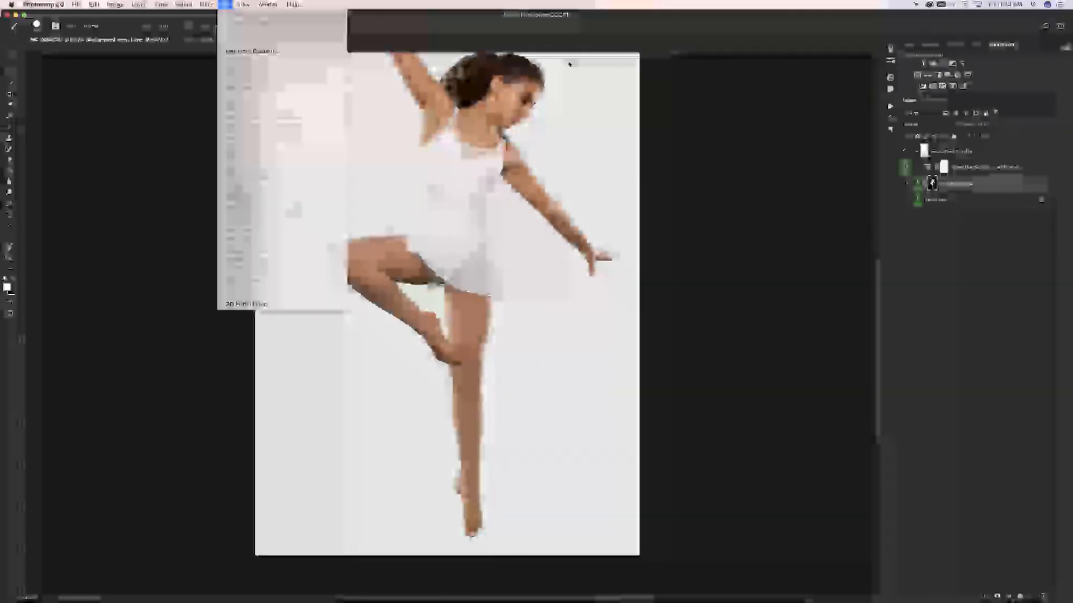
{"action": "left_click", "coordinate": [131, 37]}
{"action": "left_click", "coordinate": [138, 5]}
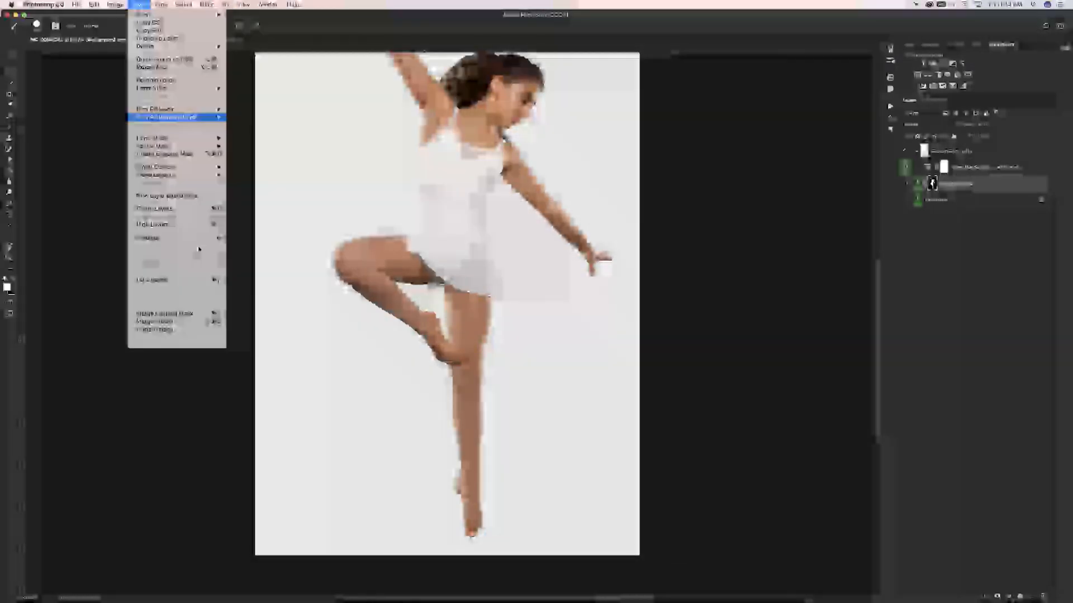
{"action": "left_click", "coordinate": [191, 315]}
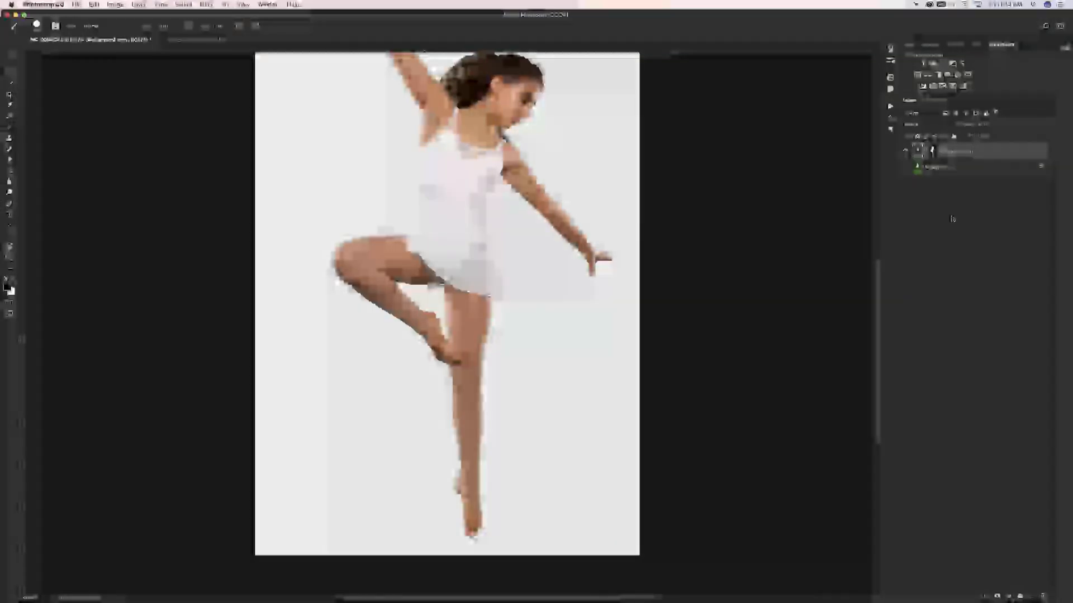
Step: Copy the merged dancer layer with its mask into the document with the black background
{"action": "left_click", "coordinate": [10, 71]}
{"action": "left_click_drag", "start_coordinate": [426, 220], "coordinate": [385, 206]}
{"action": "left_click_drag", "start_coordinate": [175, 51], "coordinate": [459, 295]}
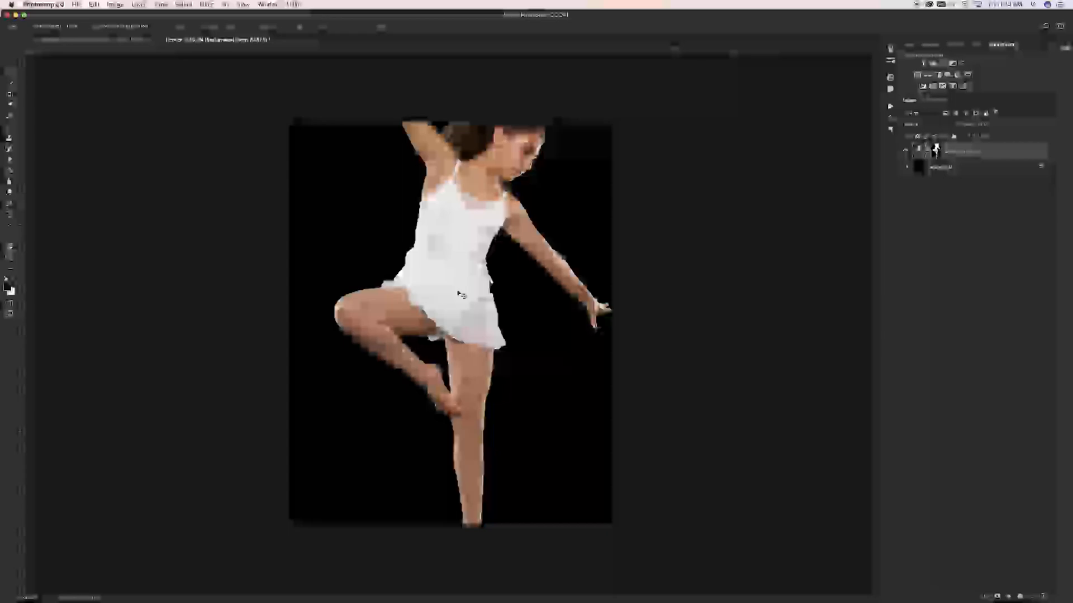
Step: Scale the dancer down with Free Transform until the whole figure fits on the black canvas, place it near the centre and apply the transform
{"action": "key", "text": "super+t"}
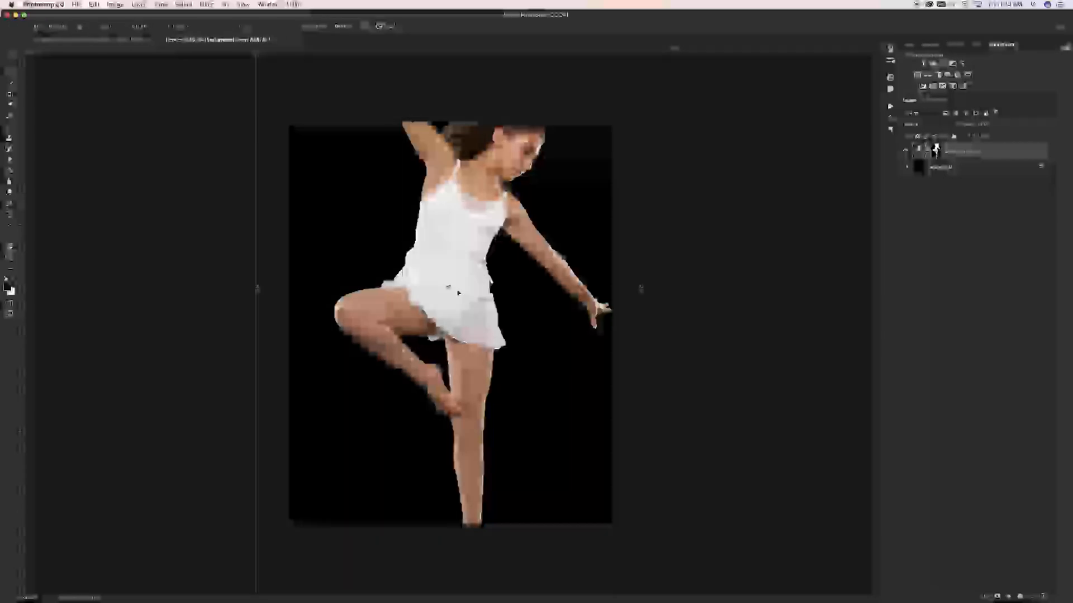
{"action": "key", "text": "super+0"}
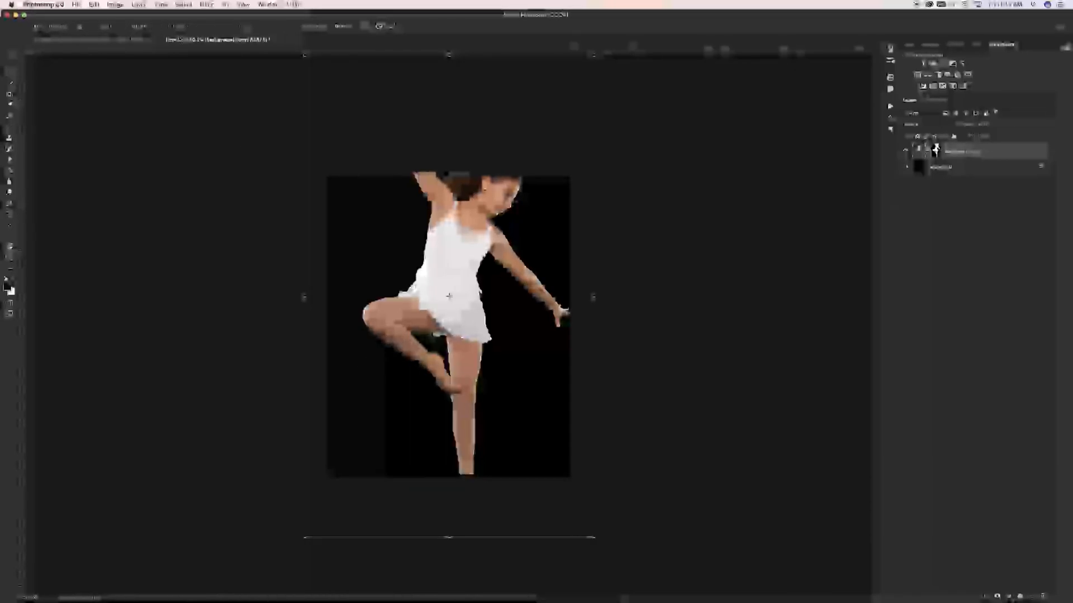
{"action": "left_click_drag", "start_coordinate": [304, 55], "coordinate": [361, 182]}
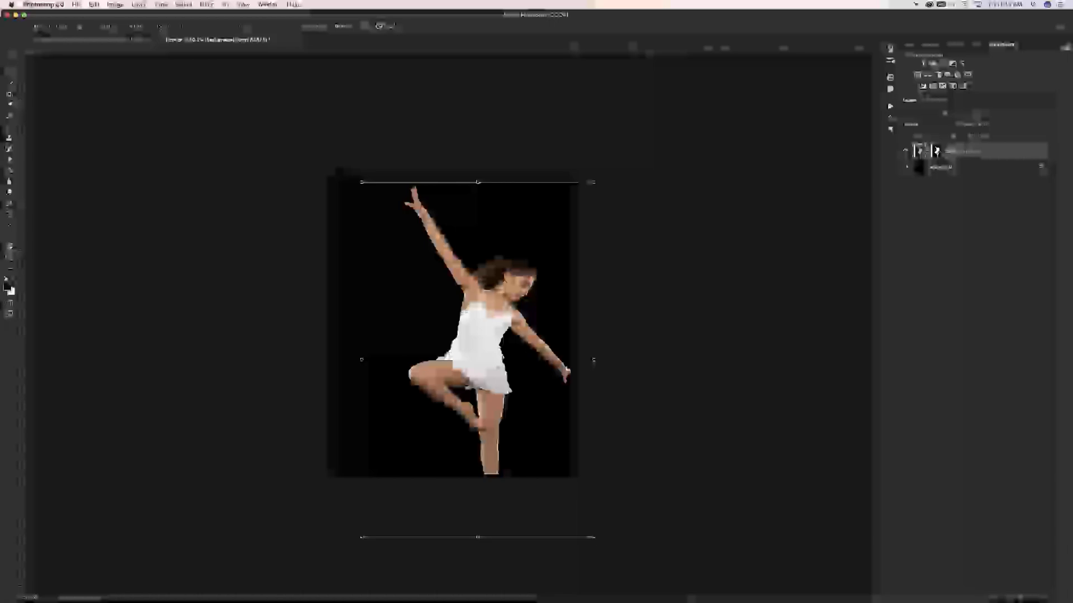
{"action": "left_click", "coordinate": [160, 26]}
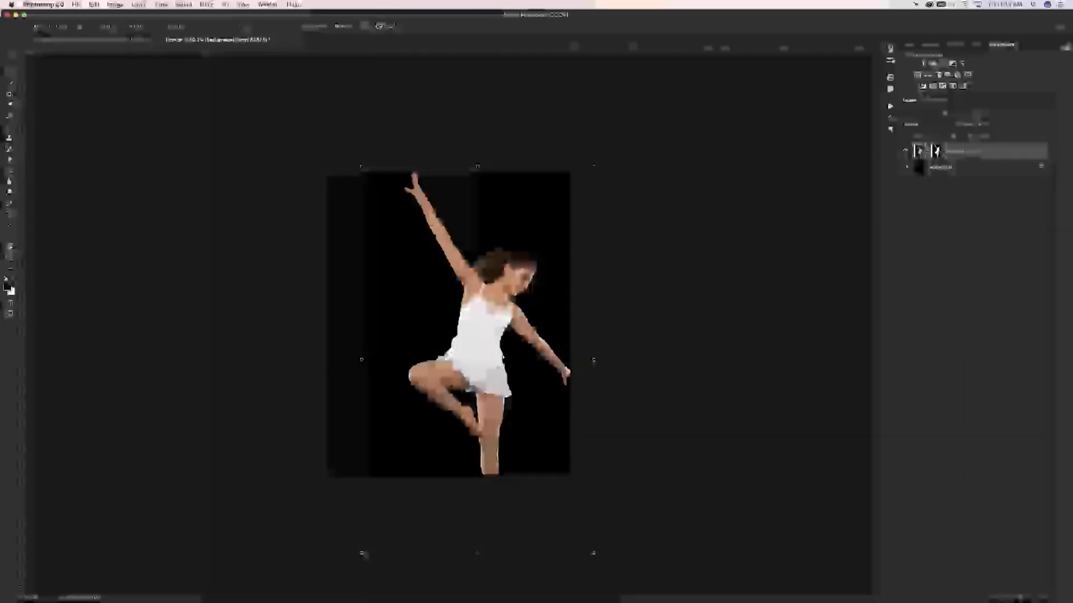
{"action": "left_click_drag", "start_coordinate": [593, 166], "coordinate": [505, 313]}
{"action": "left_click_drag", "start_coordinate": [447, 383], "coordinate": [461, 302]}
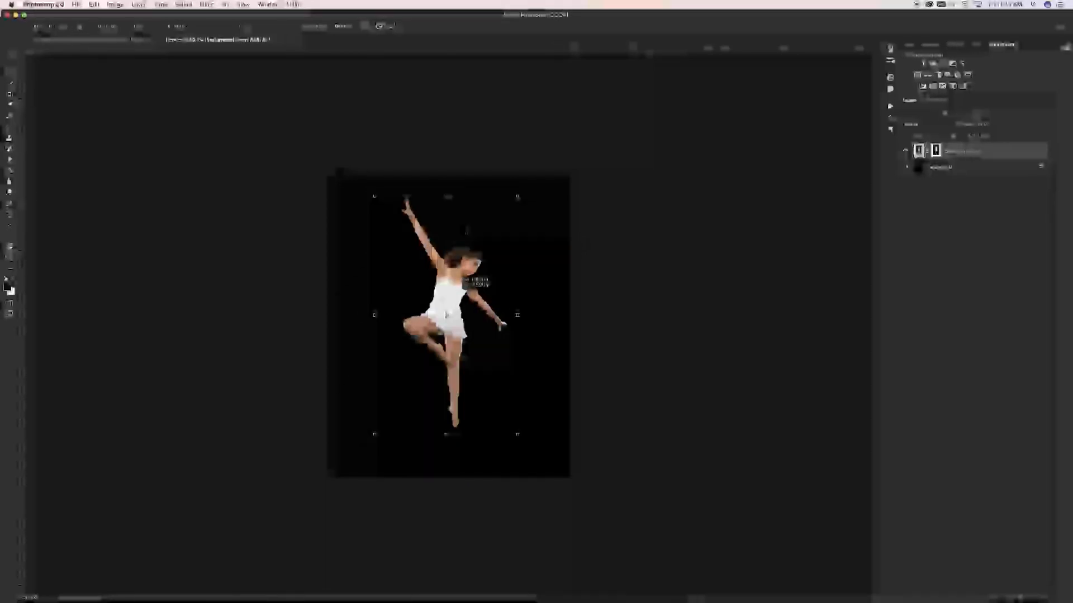
{"action": "left_click_drag", "start_coordinate": [520, 197], "coordinate": [523, 194]}
{"action": "left_click_drag", "start_coordinate": [456, 320], "coordinate": [453, 322]}
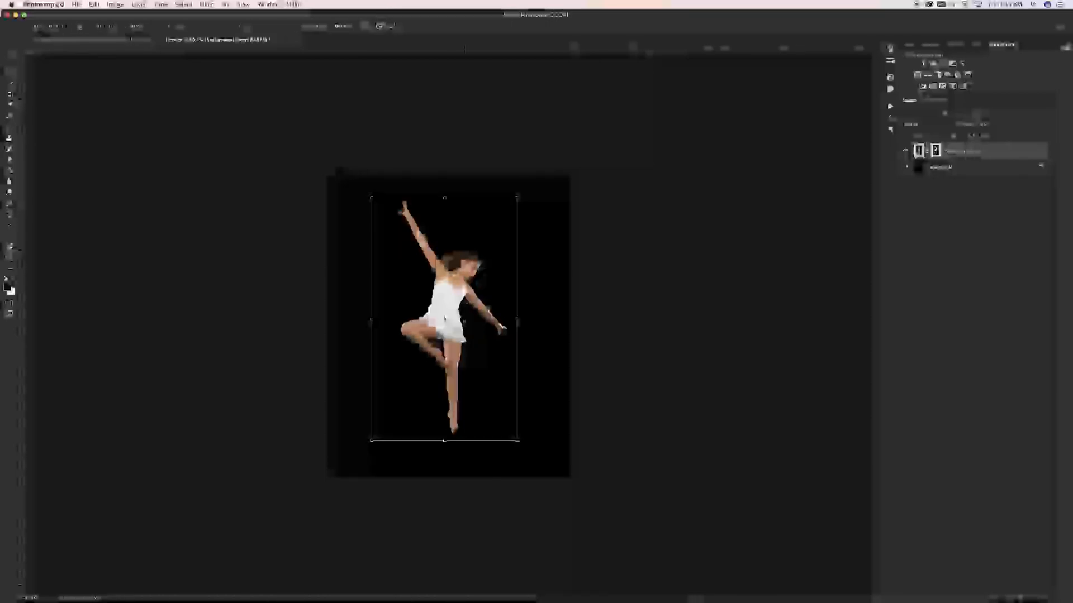
{"action": "left_click", "coordinate": [393, 26]}
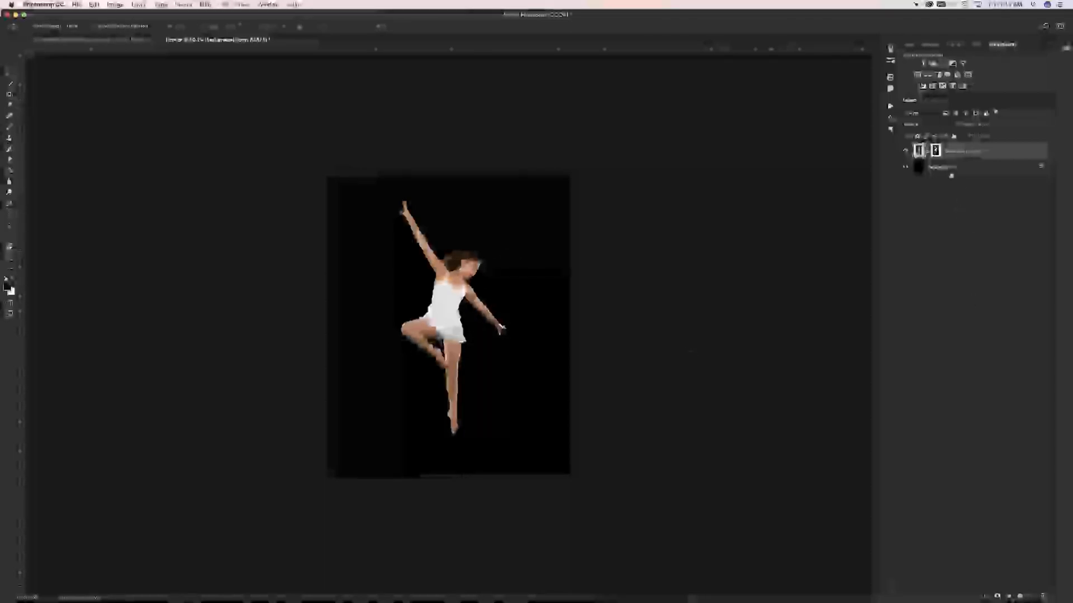
Step: Target the dancer's layer mask, check the upper body up close, and set up the Brush with black paint and a low hardness
{"action": "left_click", "coordinate": [935, 151]}
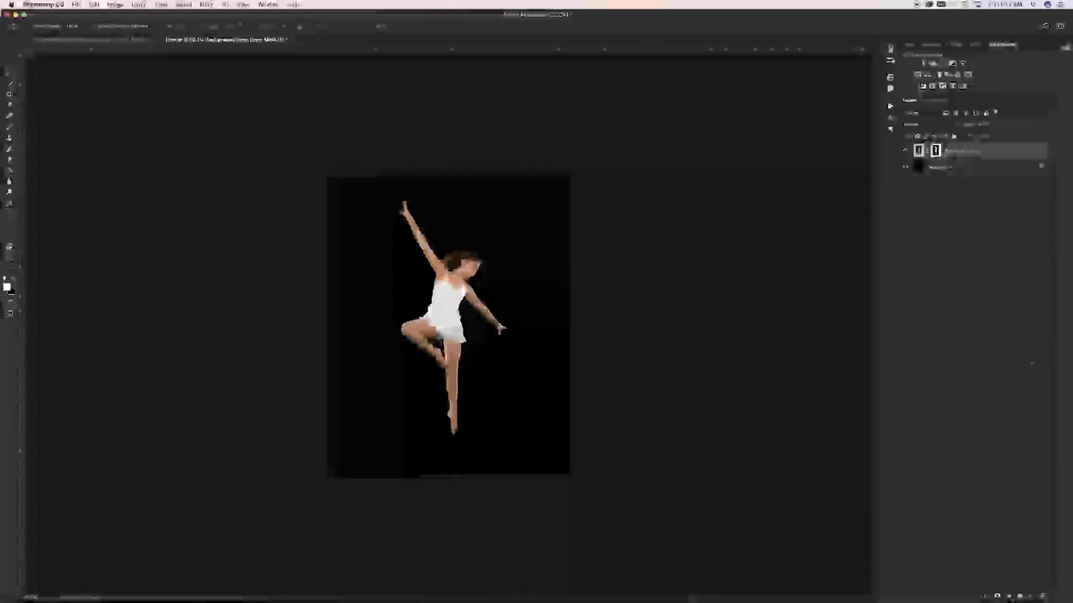
{"action": "key", "text": "super+equal"}
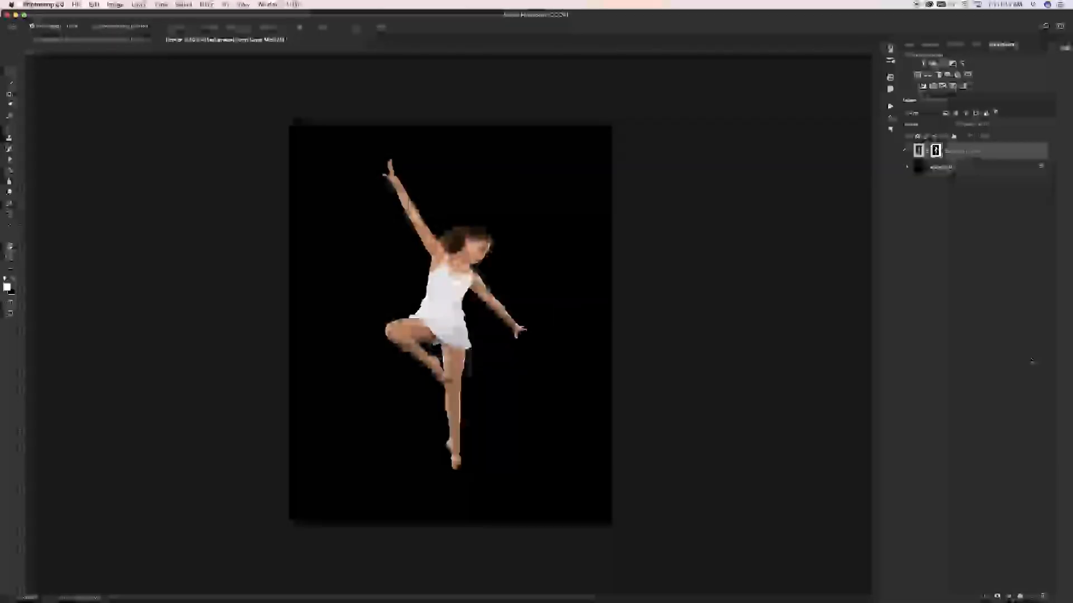
{"action": "key", "text": "super+1"}
{"action": "key", "text": "super+equal"}
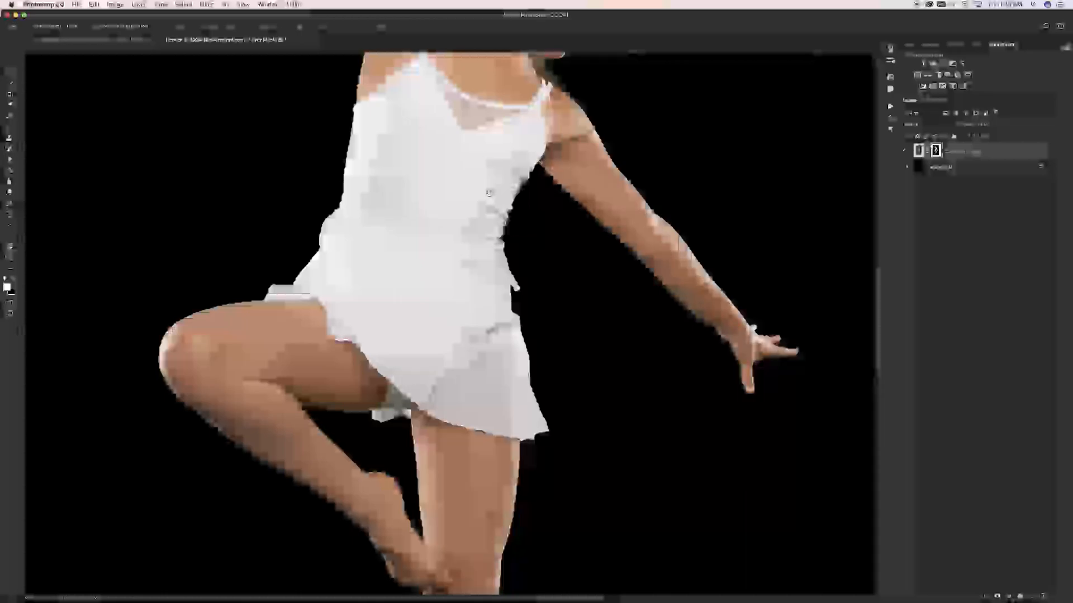
{"action": "left_click_drag", "start_coordinate": [489, 192], "coordinate": [491, 460]}
{"action": "left_click_drag", "start_coordinate": [499, 185], "coordinate": [499, 181]}
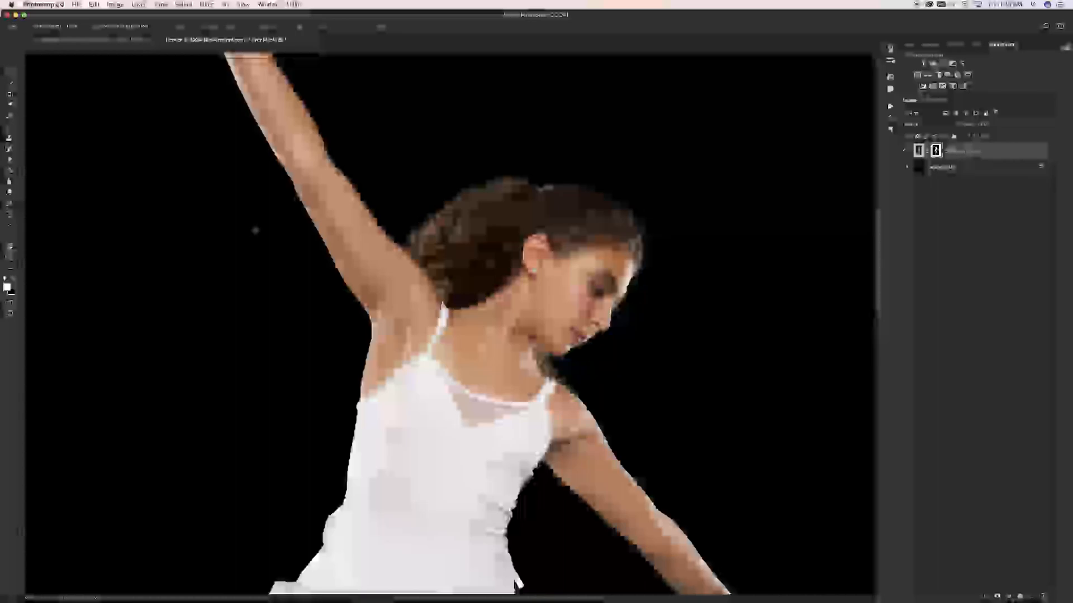
{"action": "key", "text": "b"}
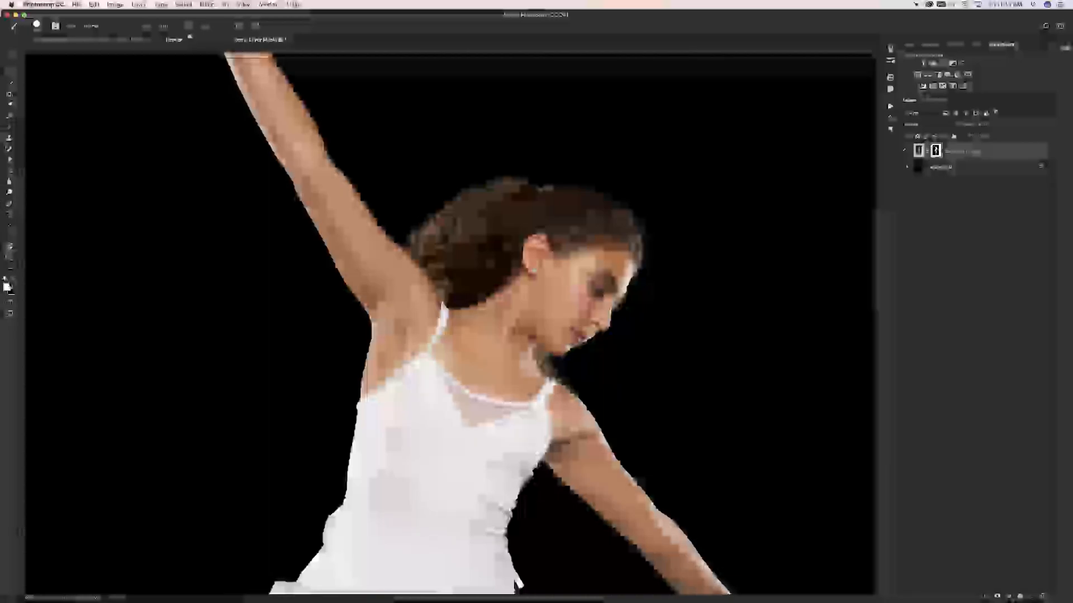
{"action": "key", "text": "x"}
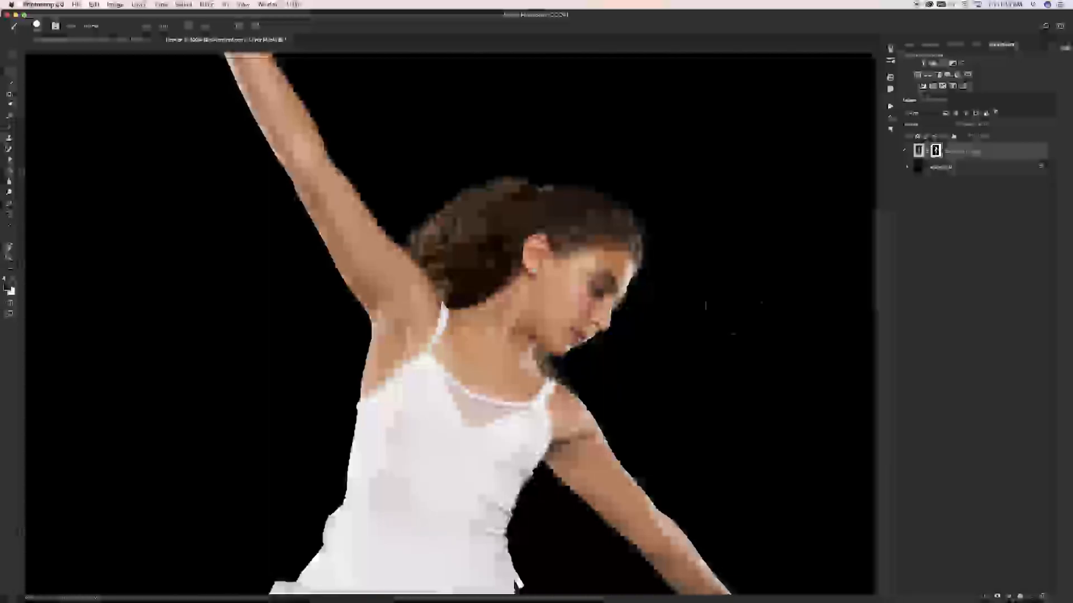
{"action": "key", "text": "F5"}
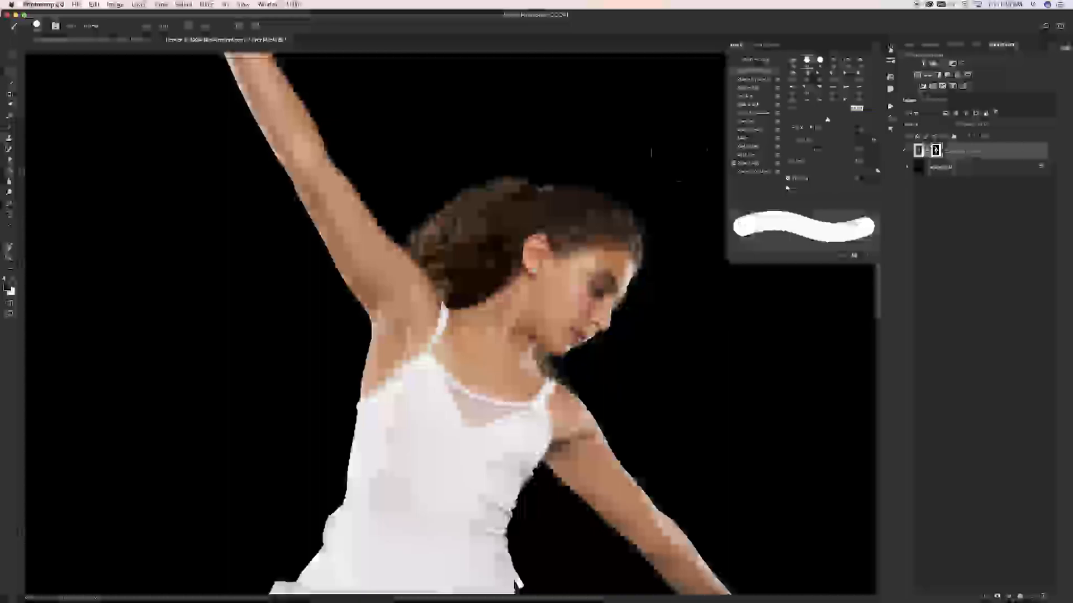
{"action": "left_click", "coordinate": [849, 171]}
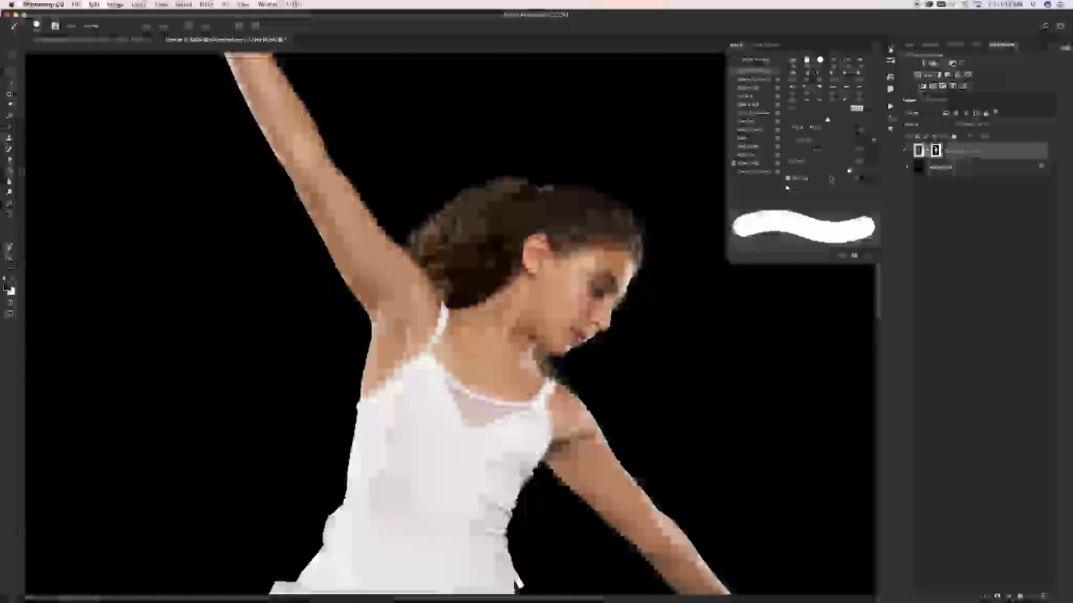
{"action": "left_click", "coordinate": [794, 170]}
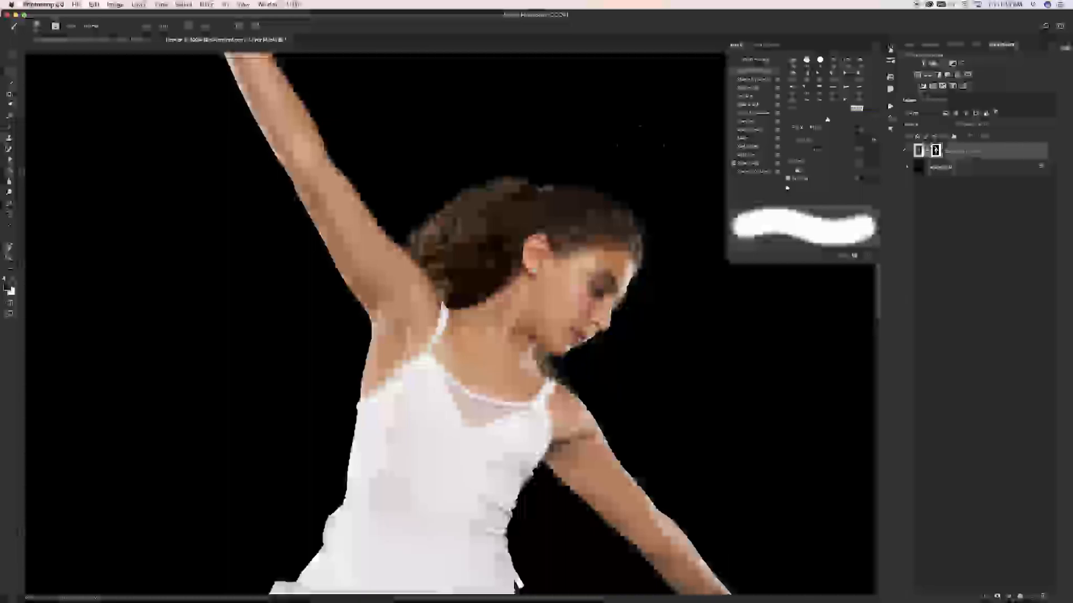
Step: Paint out background residue along the edge of the dancer's hair on the layer mask, shrinking the brush for finer areas
{"action": "key", "text": "bracketleft"}
{"action": "key", "text": "bracketleft"}
{"action": "key", "text": "bracketleft"}
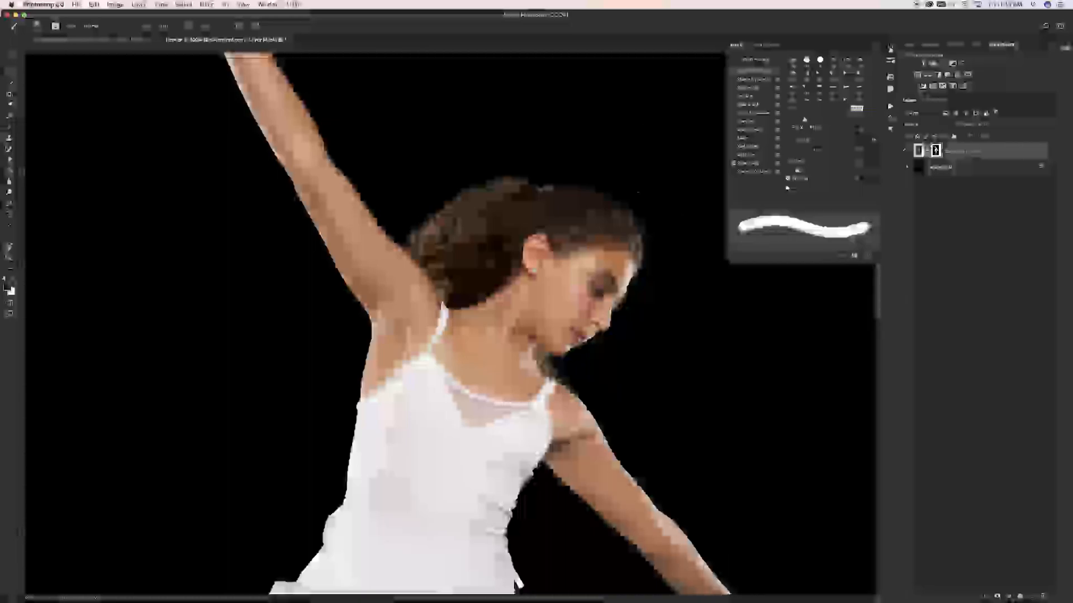
{"action": "key", "text": "bracketright"}
{"action": "key", "text": "bracketright"}
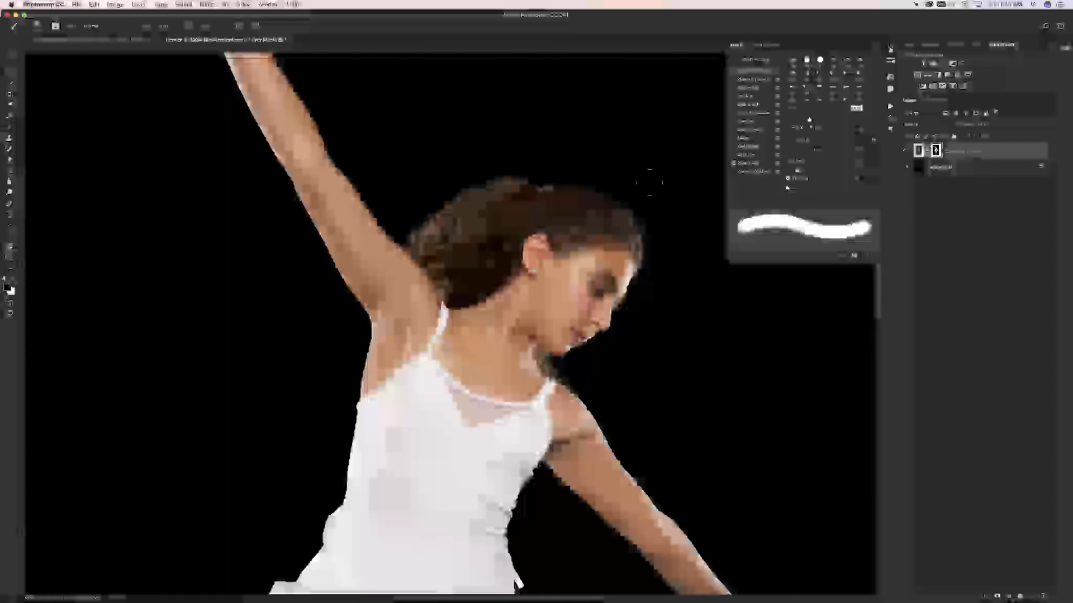
{"action": "key", "text": "bracketleft"}
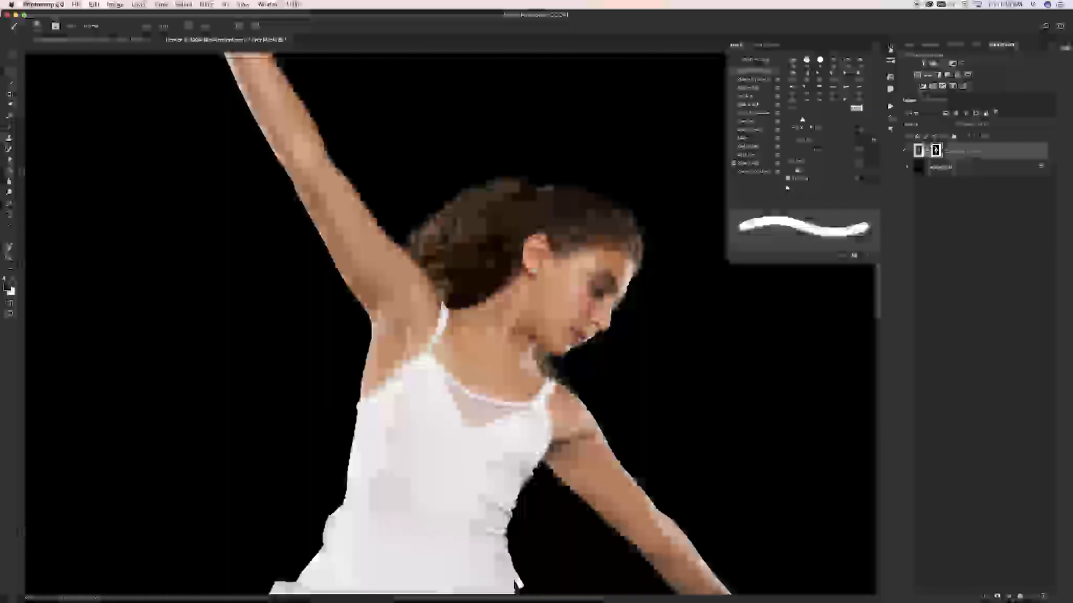
{"action": "key", "text": "bracketleft"}
{"action": "key", "text": "bracketleft"}
{"action": "key", "text": "bracketleft"}
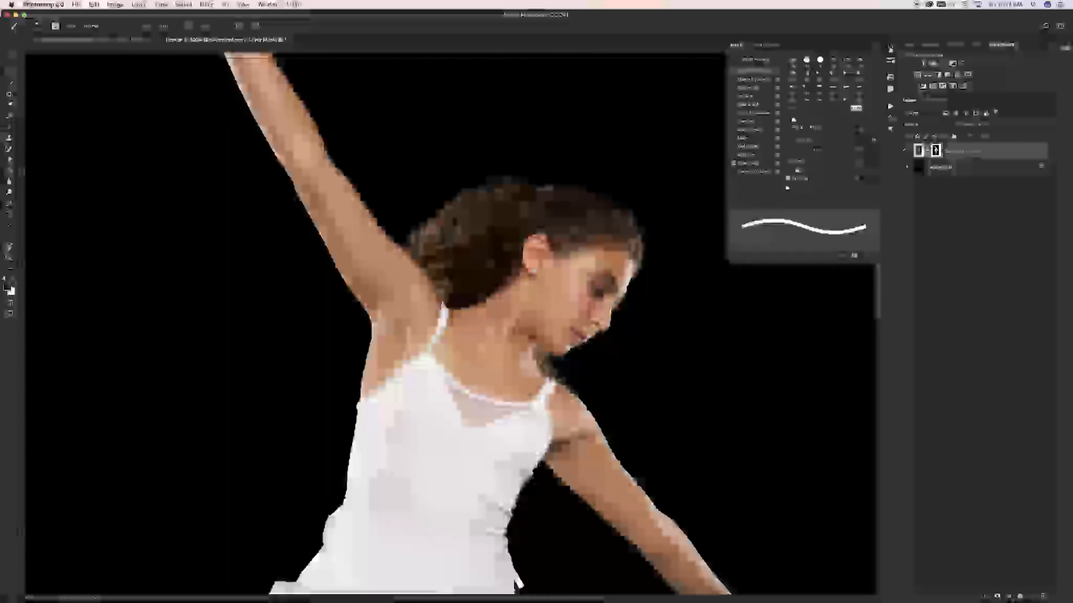
{"action": "key", "text": "bracketleft"}
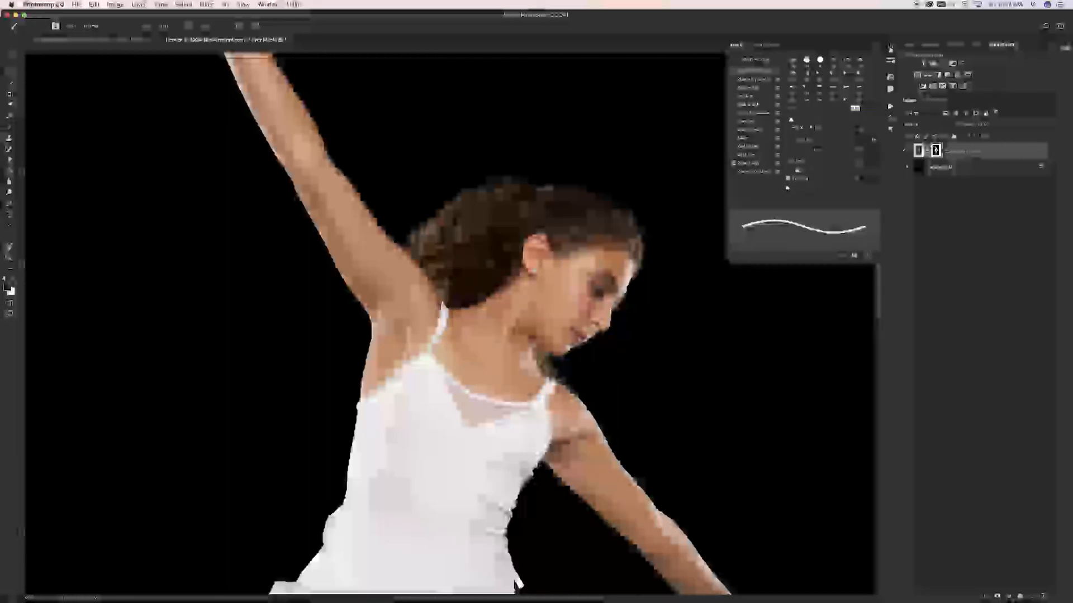
Step: Clean up the remaining fringe around the dancer's head and neck on the mask, adjusting the brush size to fit each area
{"action": "key", "text": "bracketright"}
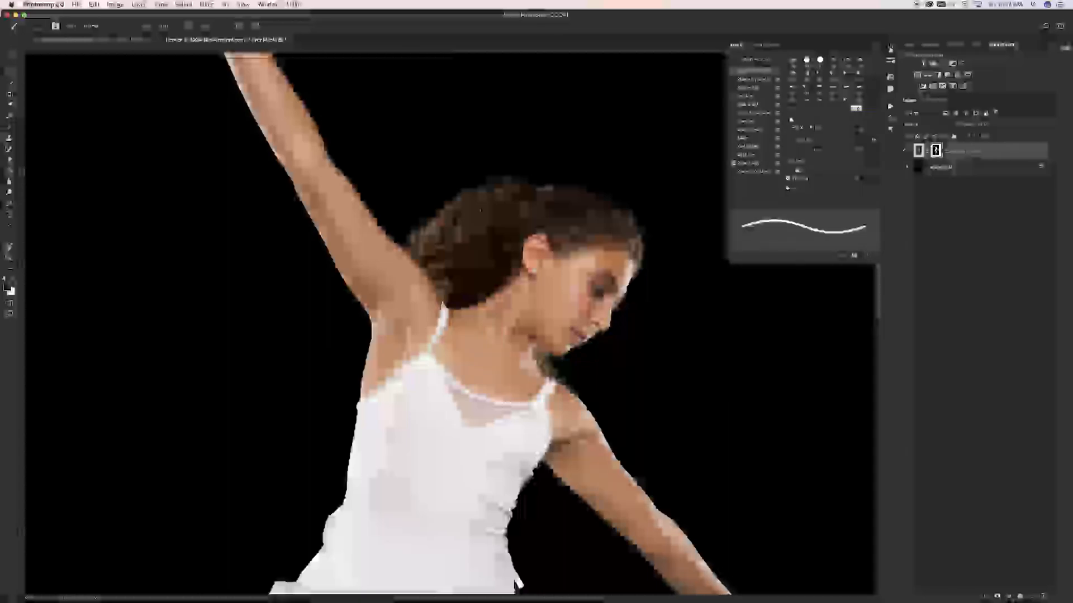
{"action": "key", "text": "bracketright"}
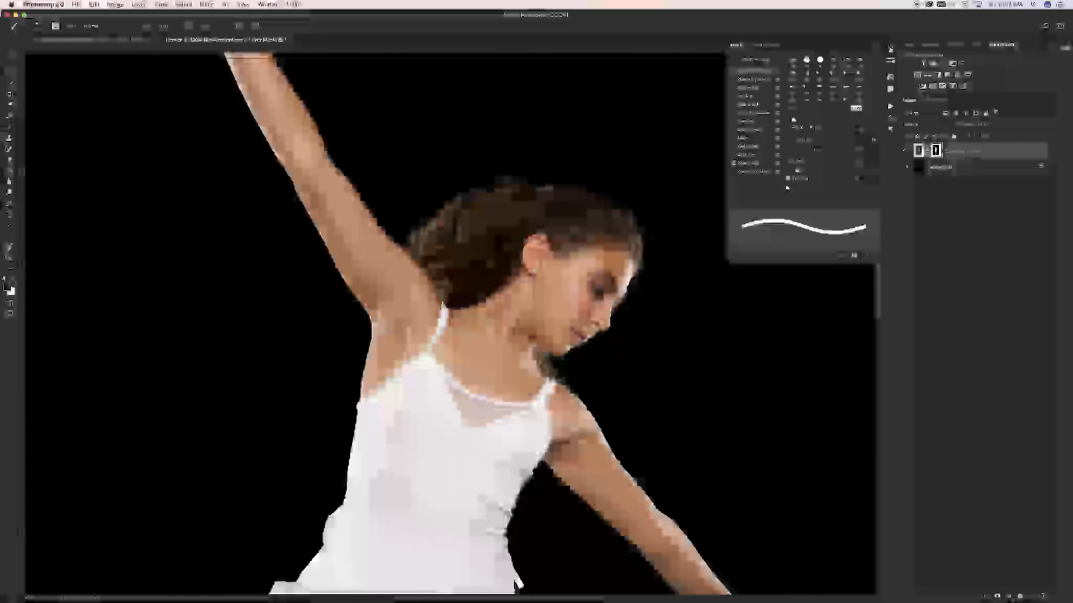
{"action": "key", "text": "bracketright"}
{"action": "key", "text": "bracketright"}
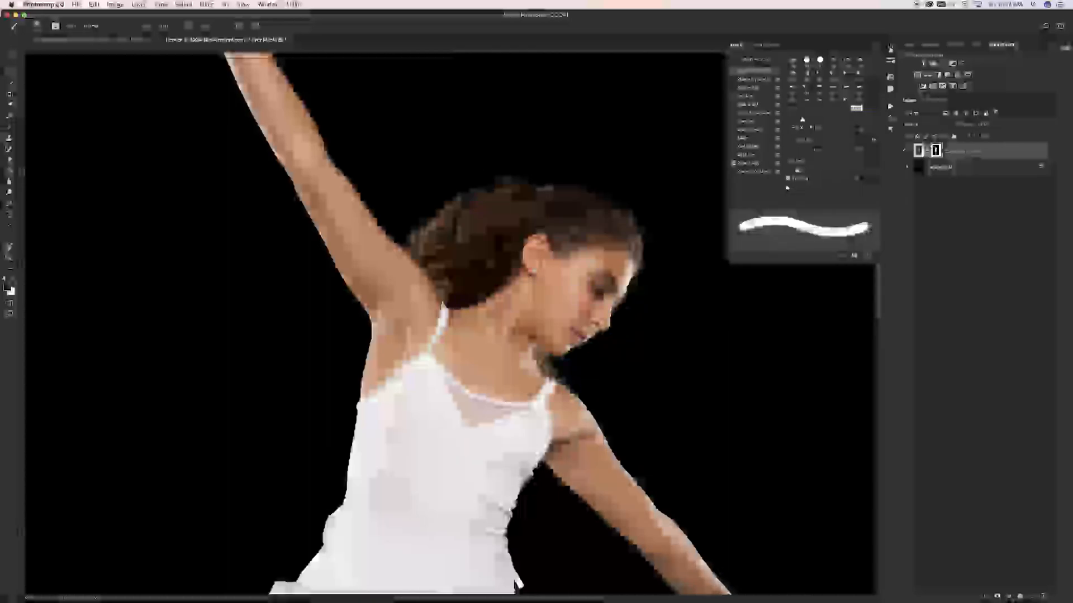
{"action": "key", "text": "bracketright"}
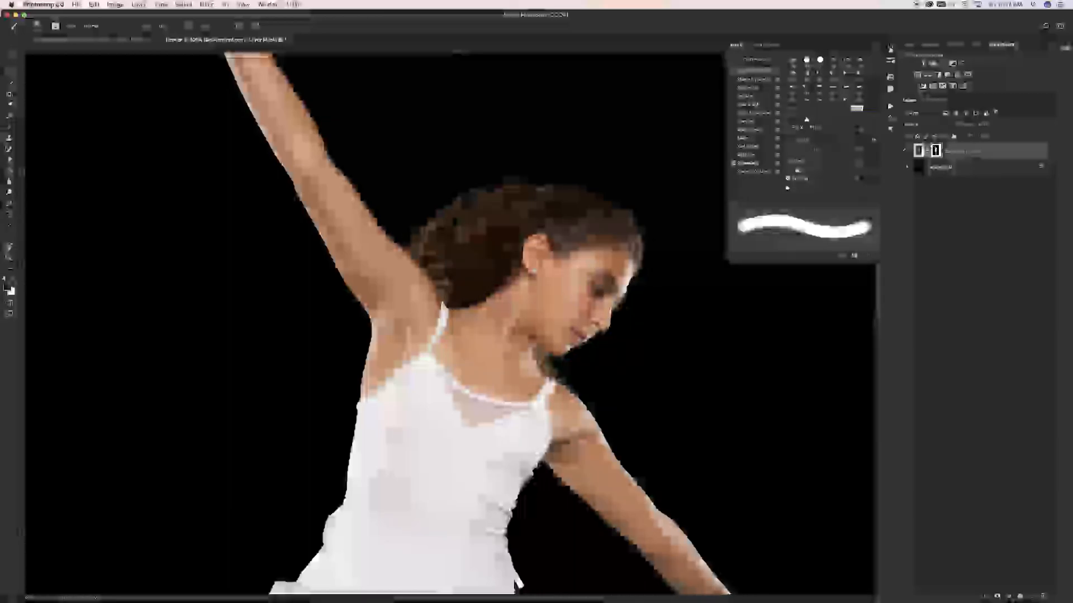
{"action": "key", "text": "bracketleft"}
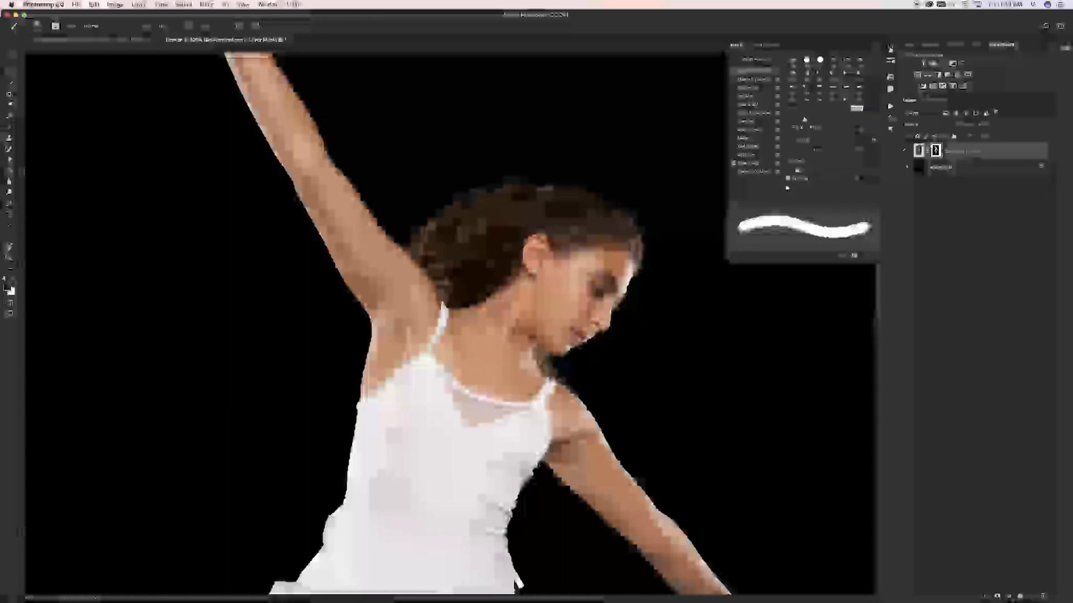
{"action": "key", "text": "bracketleft"}
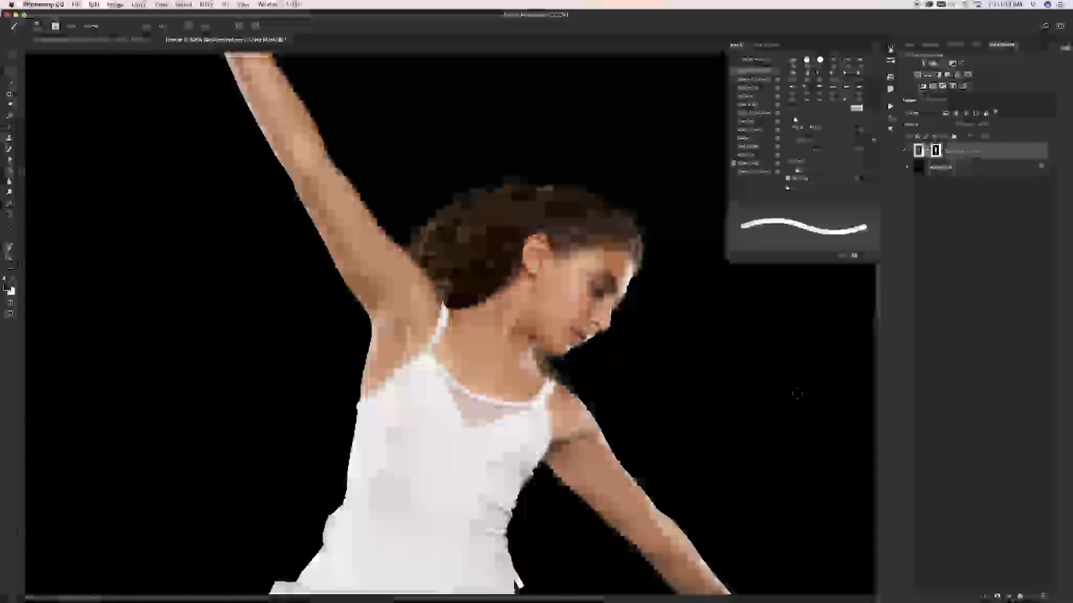
{"action": "key", "text": "super+0"}
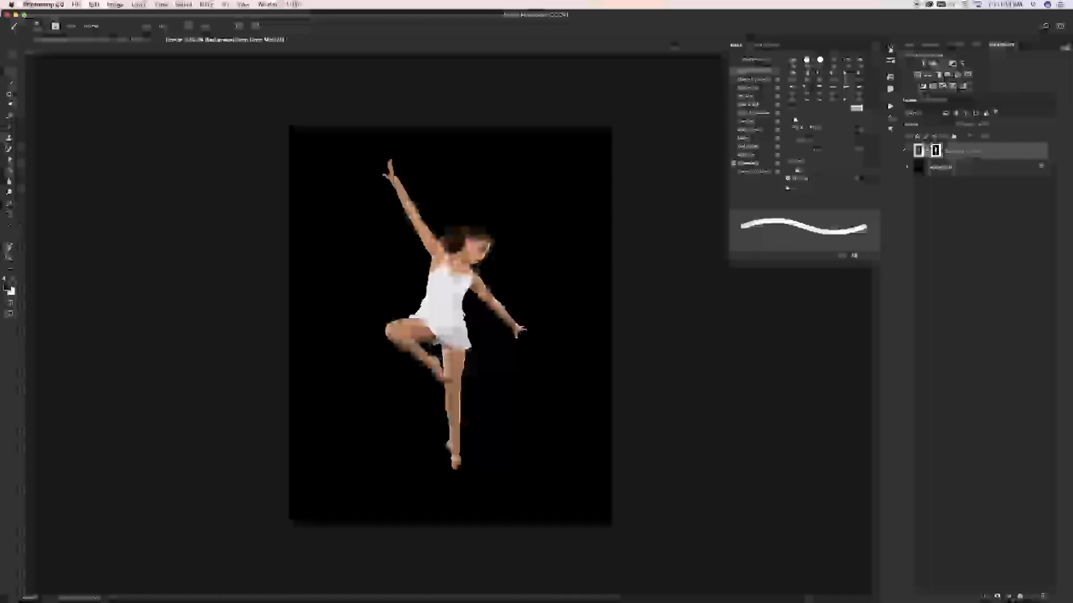
Step: Raise the brush hardness and mask out the loose white ribbon at the waist edge of the dress
{"action": "left_click", "coordinate": [890, 48]}
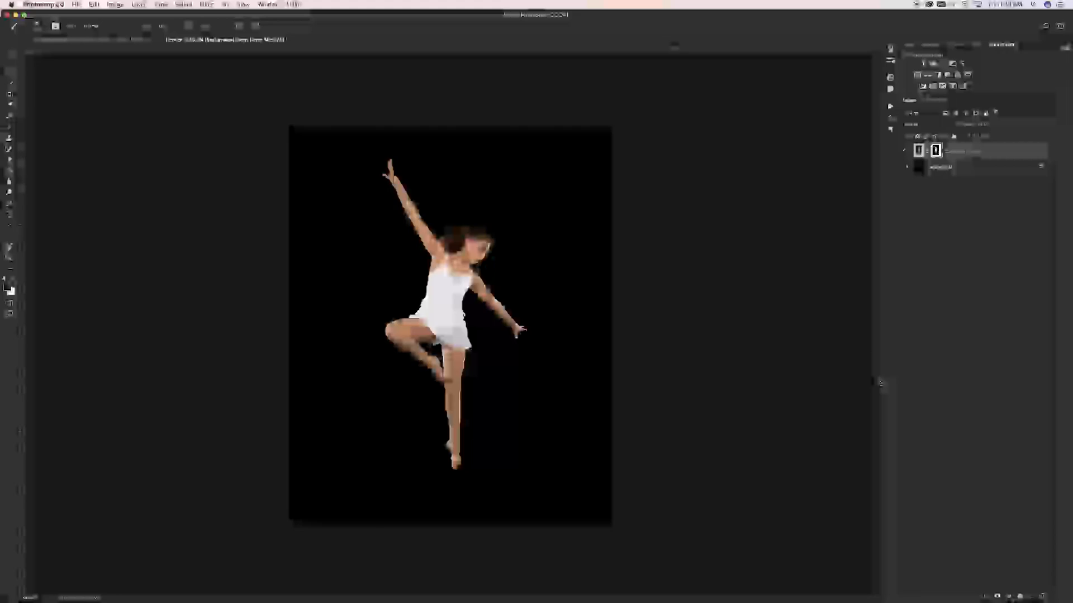
{"action": "key", "text": "super+plus"}
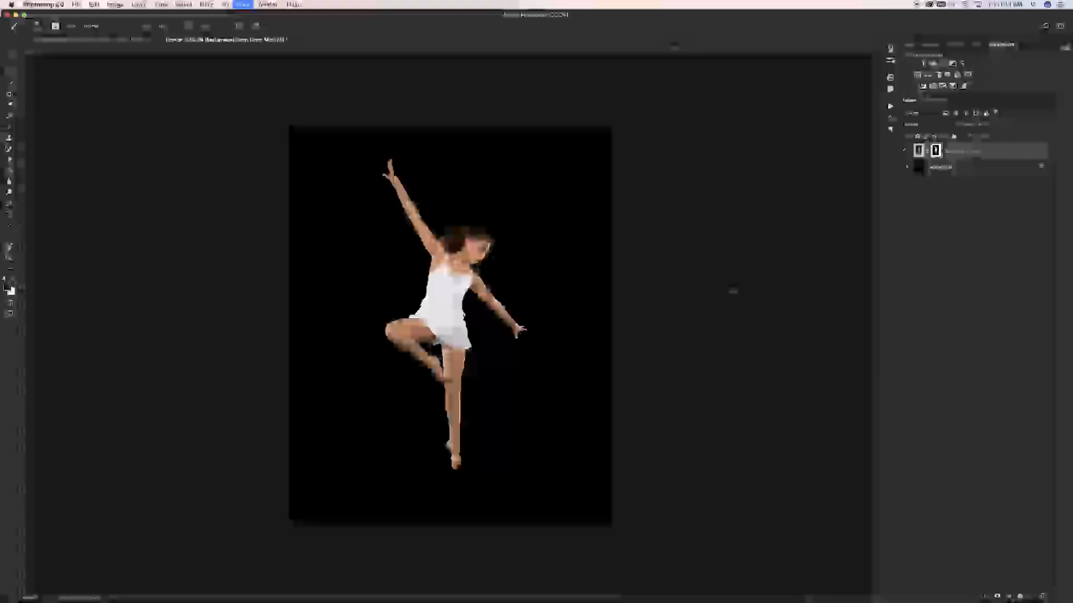
{"action": "key", "text": "super+plus"}
{"action": "key", "text": "super+plus"}
{"action": "key", "text": "super+plus"}
{"action": "key", "text": "super+plus"}
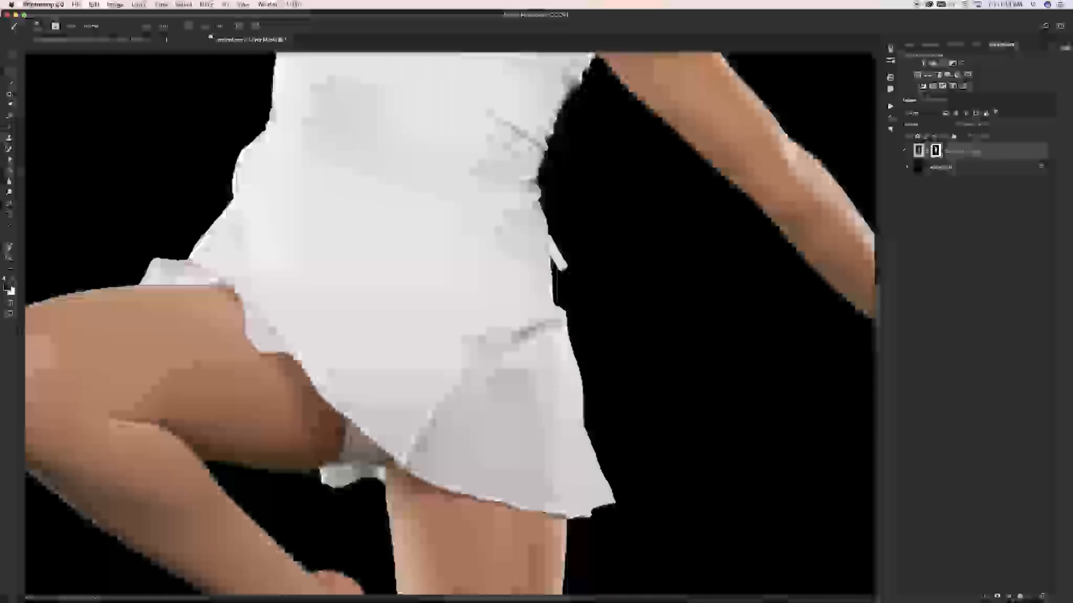
{"action": "mouse_move", "coordinate": [563, 240]}
{"action": "left_mouse_down"}
{"action": "mouse_move", "coordinate": [571, 267]}
{"action": "mouse_move", "coordinate": [569, 247]}
{"action": "left_mouse_up"}
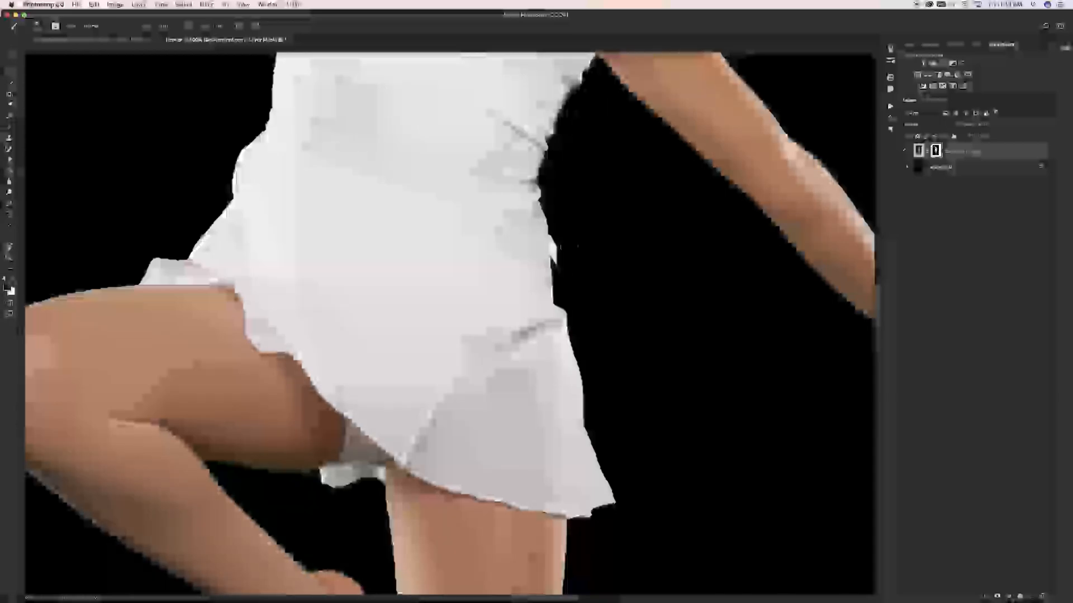
{"action": "left_click", "coordinate": [891, 48]}
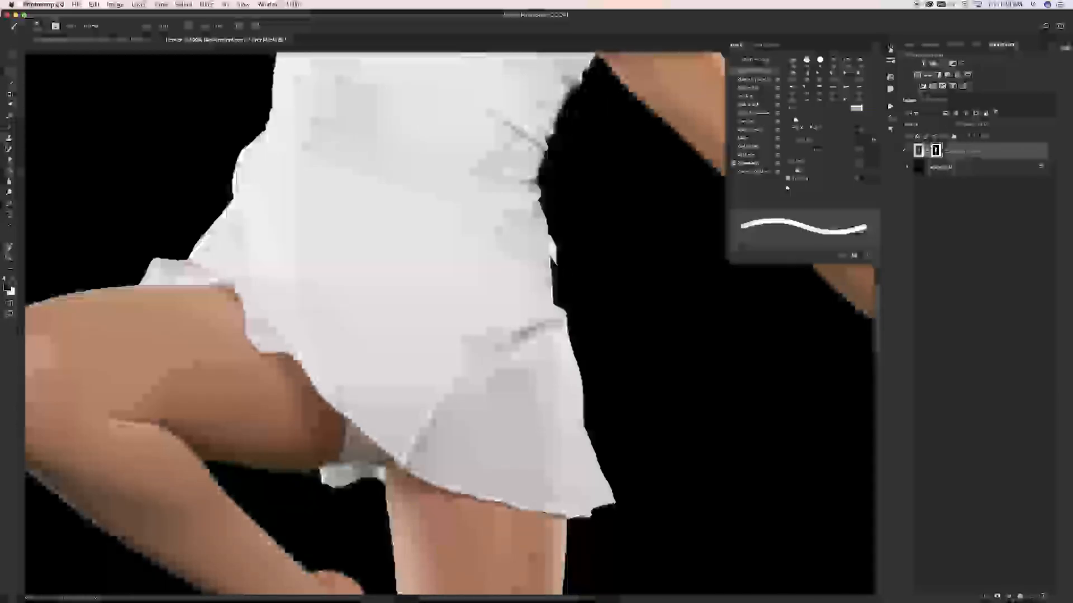
{"action": "left_click", "coordinate": [857, 171]}
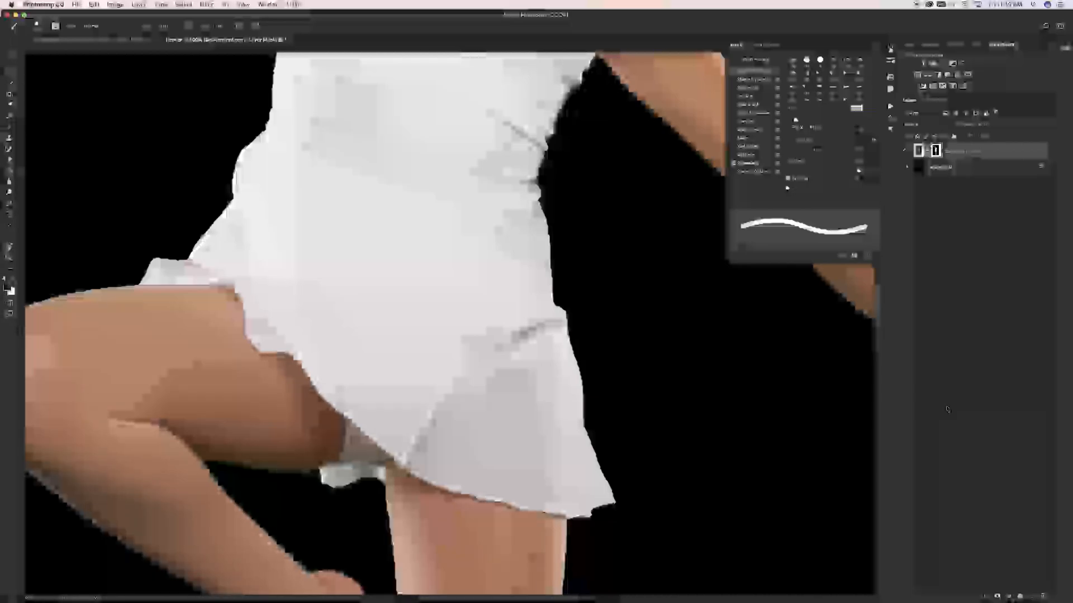
{"action": "key", "text": "F5"}
Step: Play the retouching action that adds a blank layer and two adjustment layers with black masks above the dancer
{"action": "key", "text": "super+minus"}
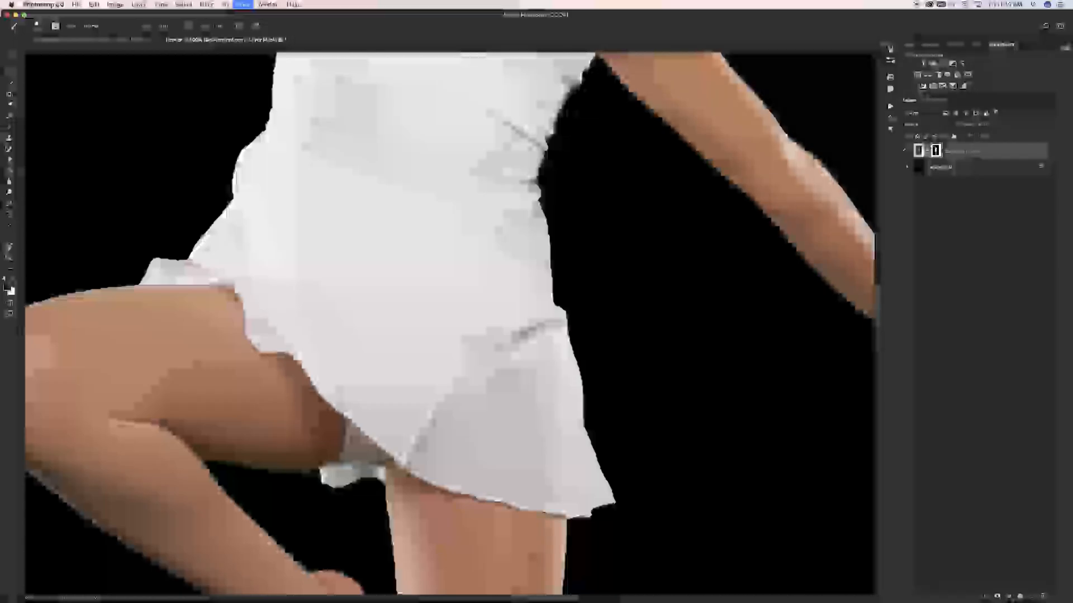
{"action": "key", "text": "super+minus"}
{"action": "key", "text": "super+minus"}
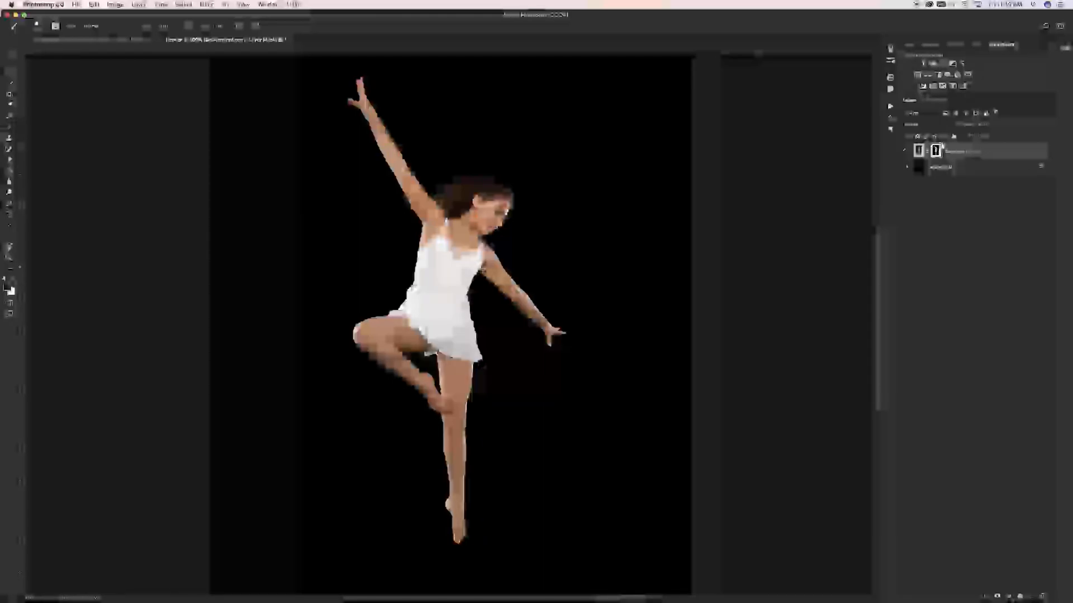
{"action": "left_click", "coordinate": [890, 106]}
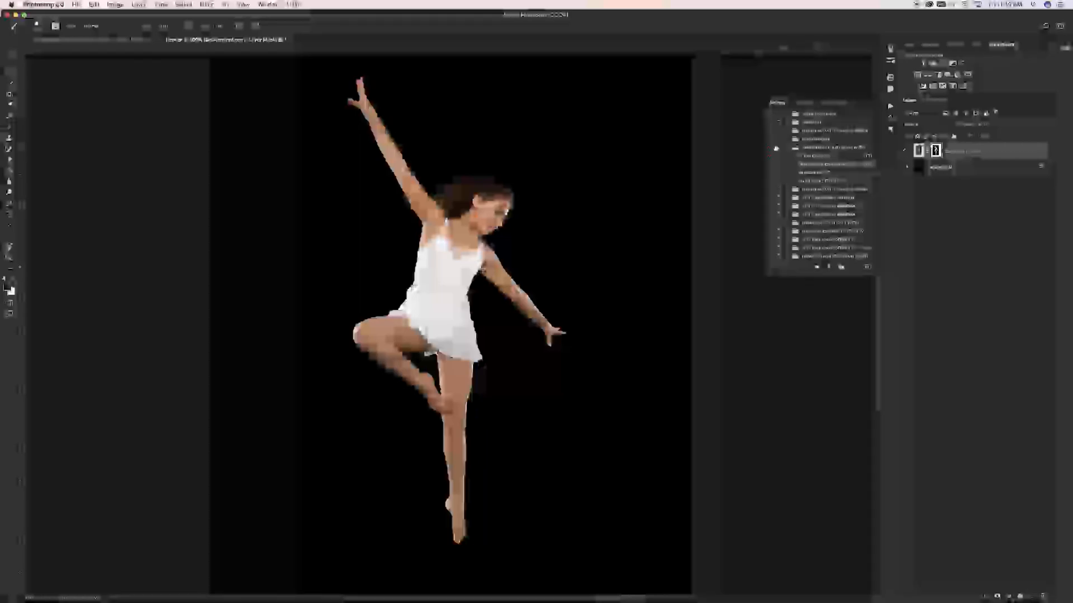
{"action": "left_click", "coordinate": [794, 147]}
{"action": "left_click", "coordinate": [787, 114]}
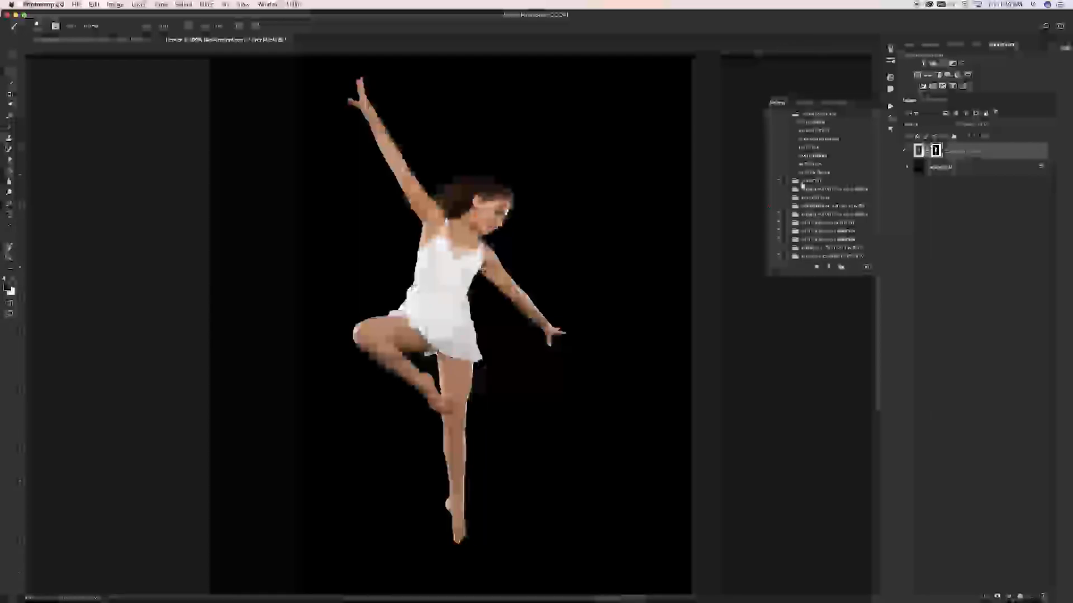
{"action": "left_click", "coordinate": [810, 147]}
{"action": "left_click", "coordinate": [829, 267]}
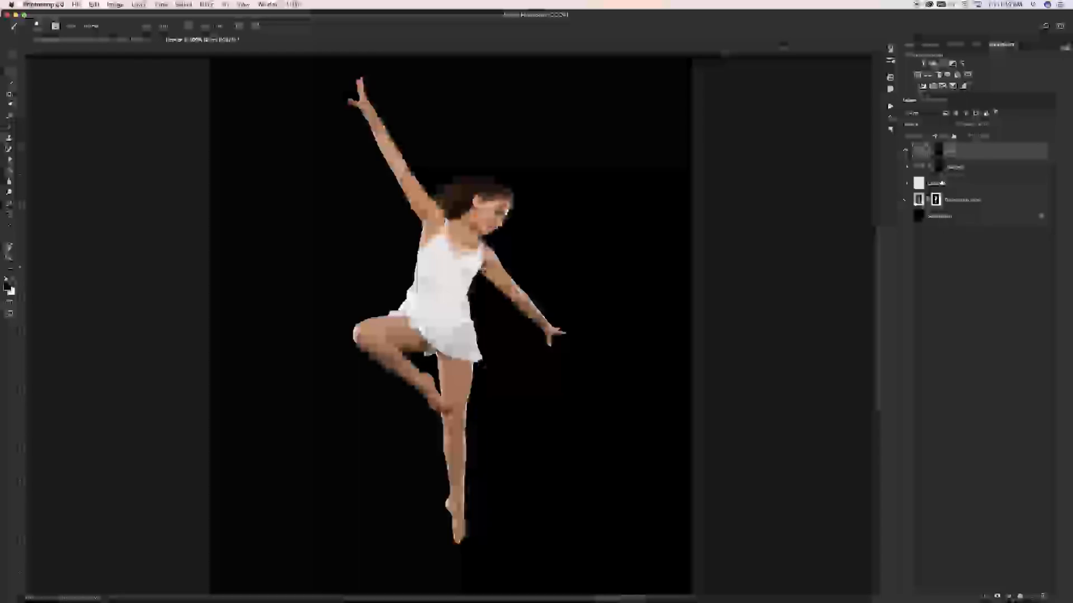
Step: Select the new blank layer above the dancer and activate the Healing Brush tool
{"action": "left_click", "coordinate": [943, 183]}
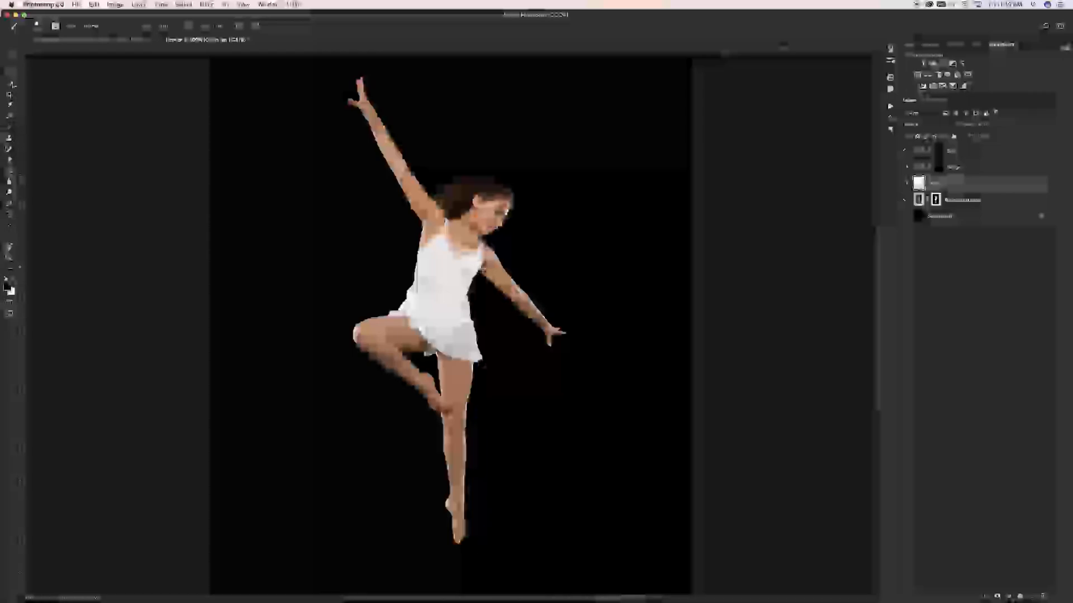
{"action": "left_click", "coordinate": [13, 126]}
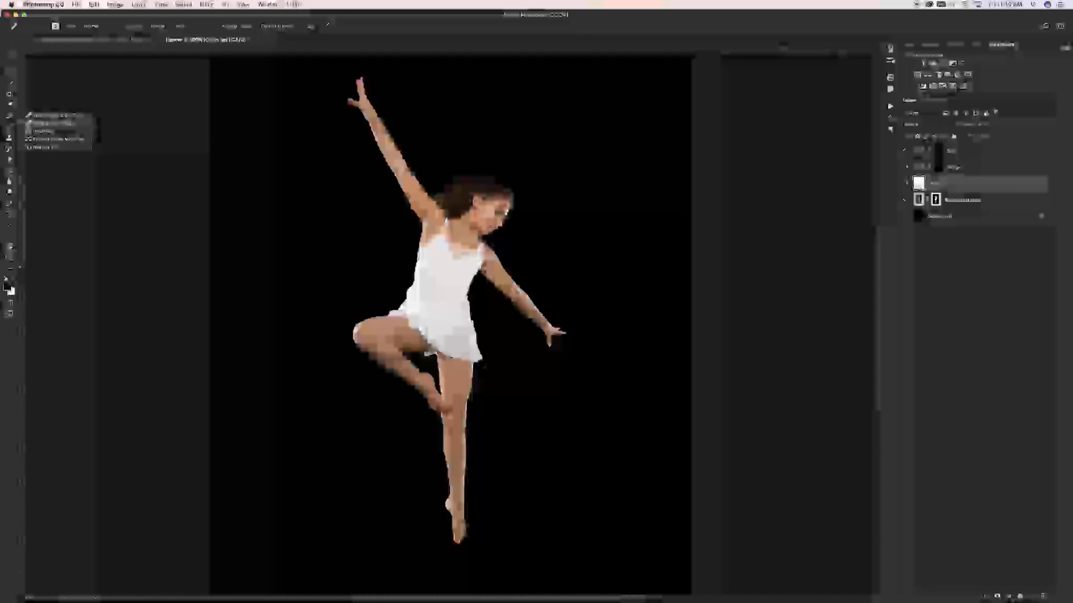
{"action": "left_click", "coordinate": [48, 123]}
{"action": "left_click", "coordinate": [9, 139]}
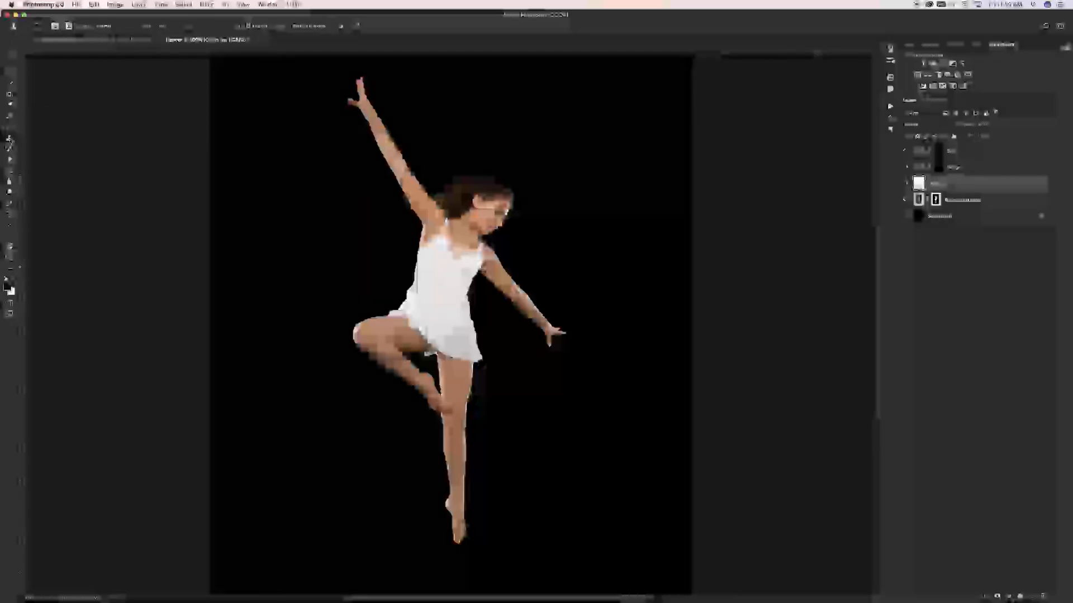
{"action": "left_click", "coordinate": [9, 139]}
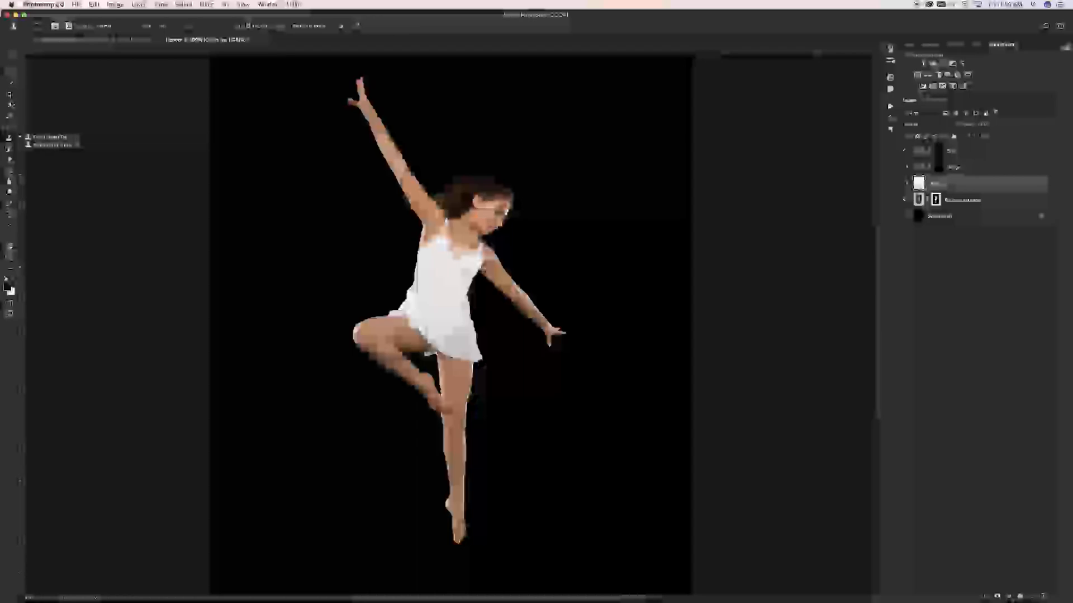
{"action": "key", "text": "Escape"}
{"action": "left_click", "coordinate": [10, 116]}
{"action": "left_click", "coordinate": [9, 117]}
{"action": "left_click", "coordinate": [93, 123]}
Step: Examine the dancer's face, hair and neck up close for areas to retouch with the Healing Brush
{"action": "key", "text": "super+plus"}
{"action": "key", "text": "super+plus"}
{"action": "key", "text": "super+plus"}
{"action": "key", "text": "super+plus"}
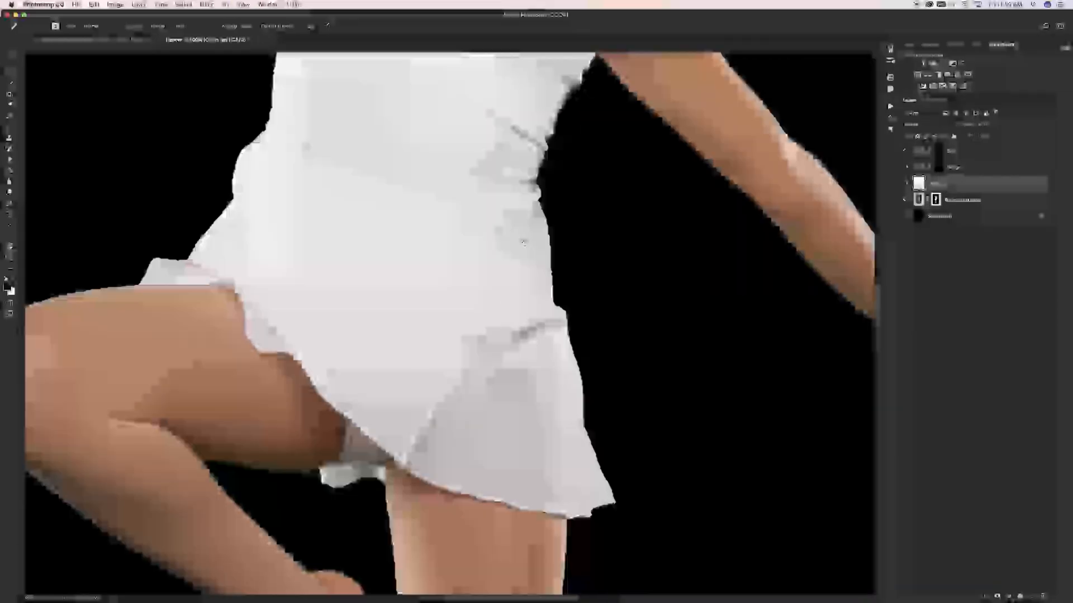
{"action": "scroll", "coordinate": [523, 242], "scroll_direction": "up", "scroll_amount": 5}
{"action": "left_click_drag", "start_coordinate": [505, 144], "coordinate": [447, 409]}
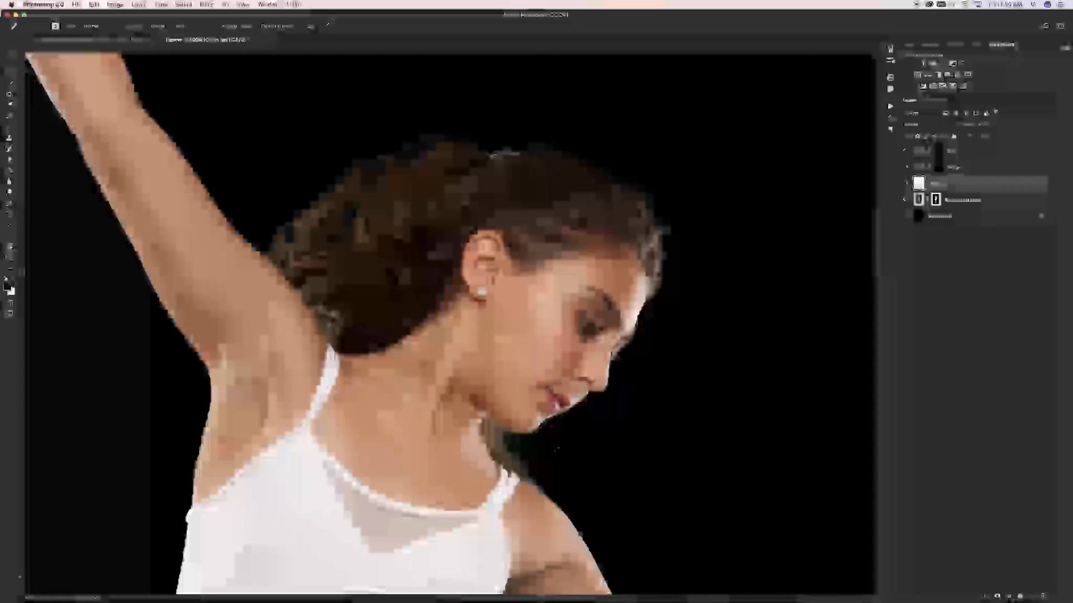
{"action": "key", "text": "super+plus"}
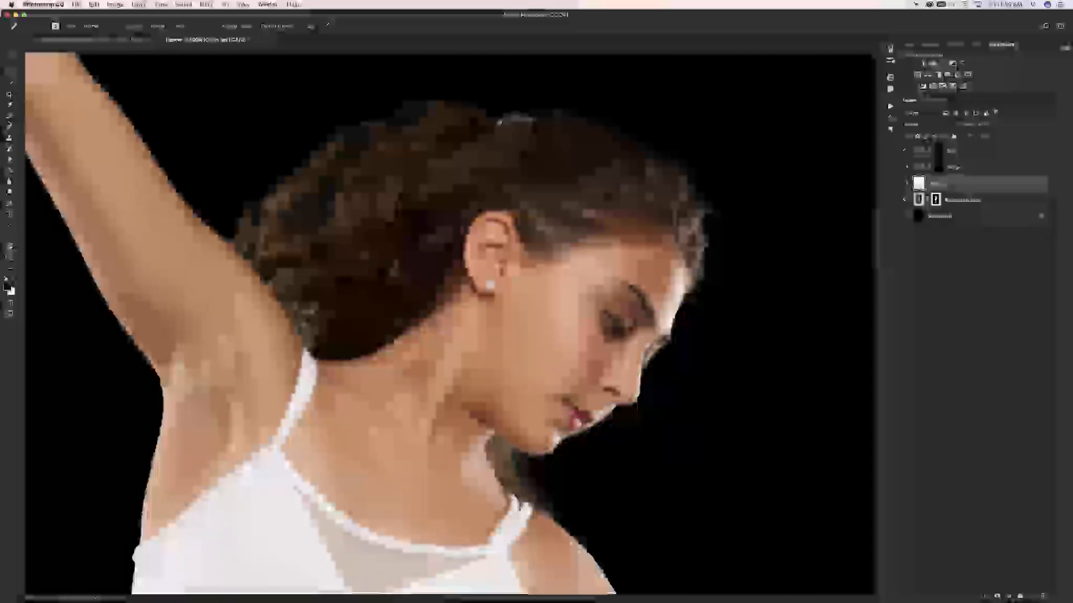
{"action": "right_click", "coordinate": [10, 120]}
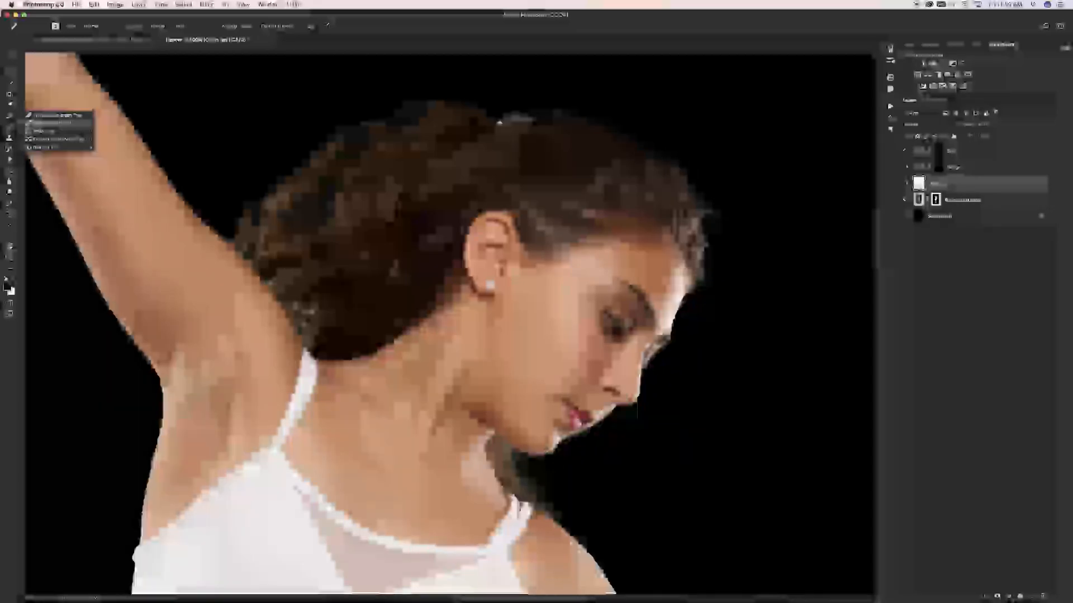
{"action": "left_click", "coordinate": [53, 122]}
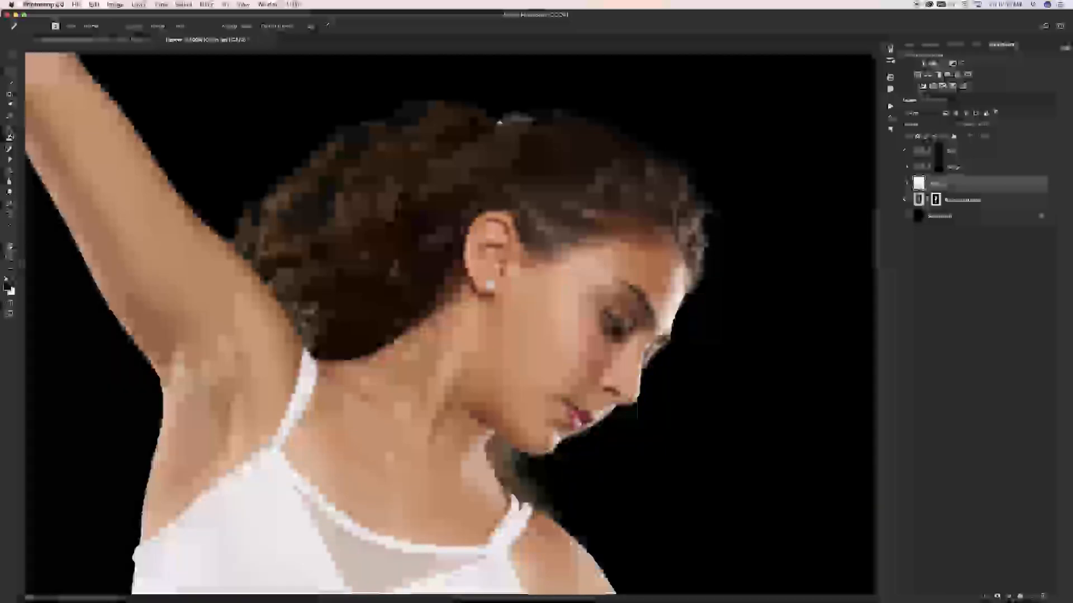
Step: Switch to the Clone Stamp tool for retouching the dancer on the blank layer
{"action": "left_click", "coordinate": [9, 136]}
{"action": "left_click", "coordinate": [50, 144]}
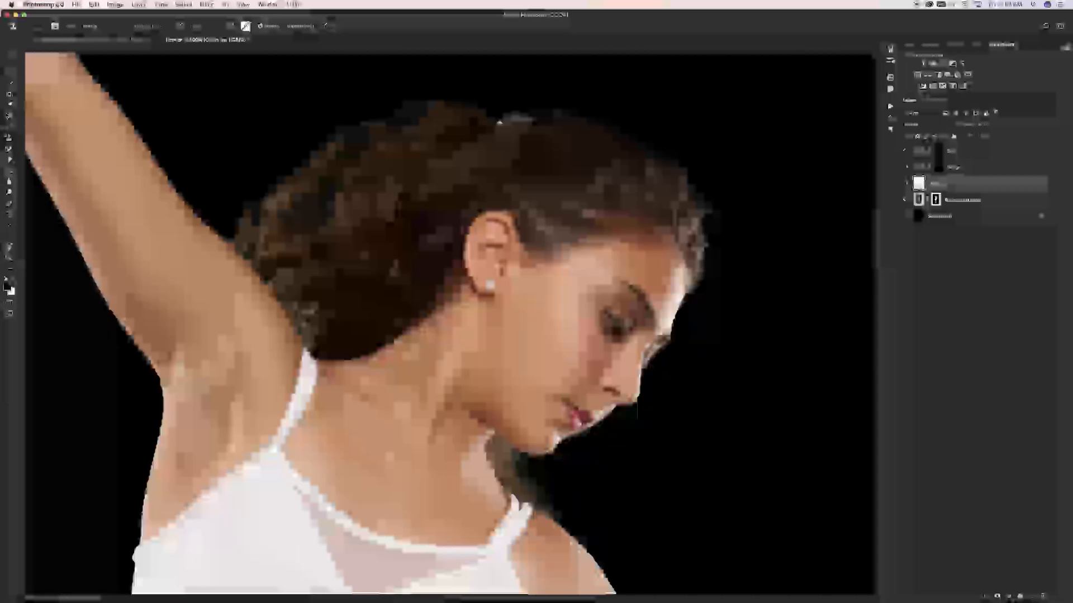
{"action": "left_click", "coordinate": [9, 137]}
{"action": "left_click", "coordinate": [49, 137]}
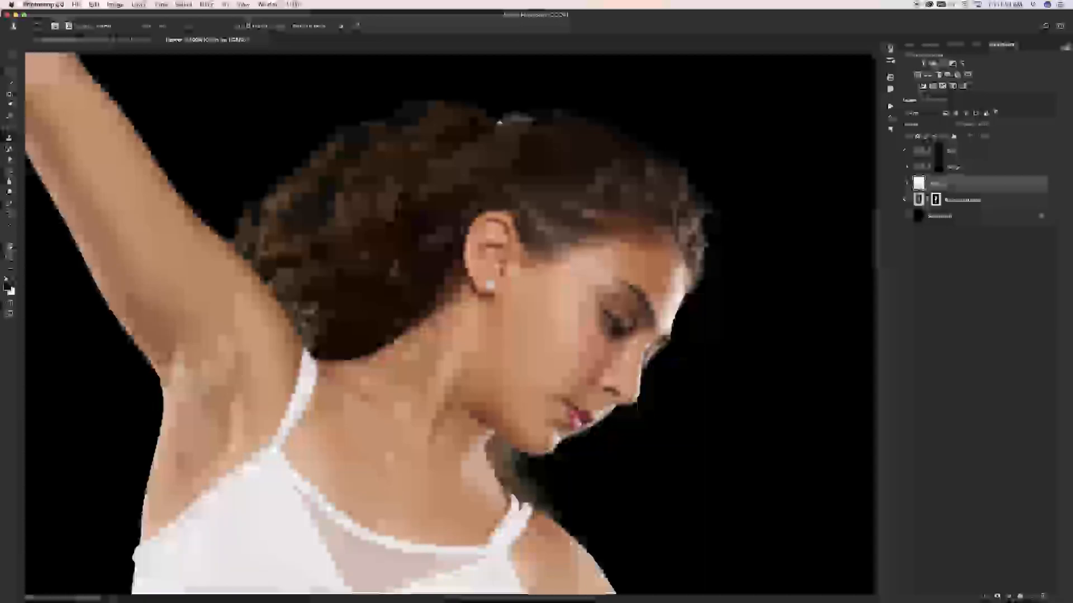
{"action": "key", "text": "super+minus"}
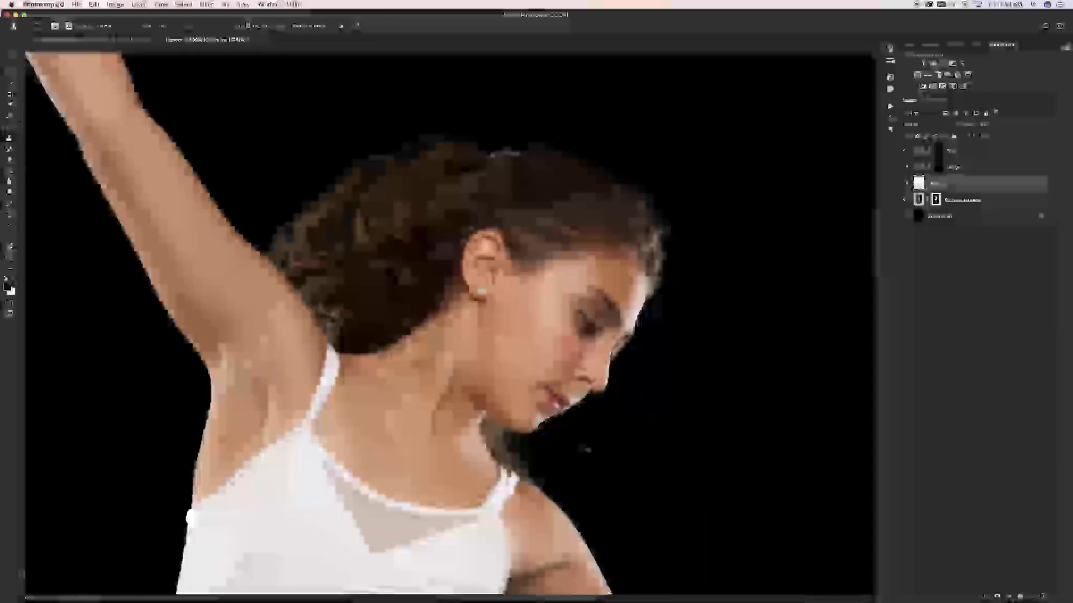
Step: Group the masked dancer layer and the three retouching layers above it into a group named Dancer
{"action": "key", "text": "super+minus"}
{"action": "key", "text": "super+minus"}
{"action": "key", "text": "super+minus"}
{"action": "key", "text": "super+minus"}
{"action": "key", "text": "super+minus"}
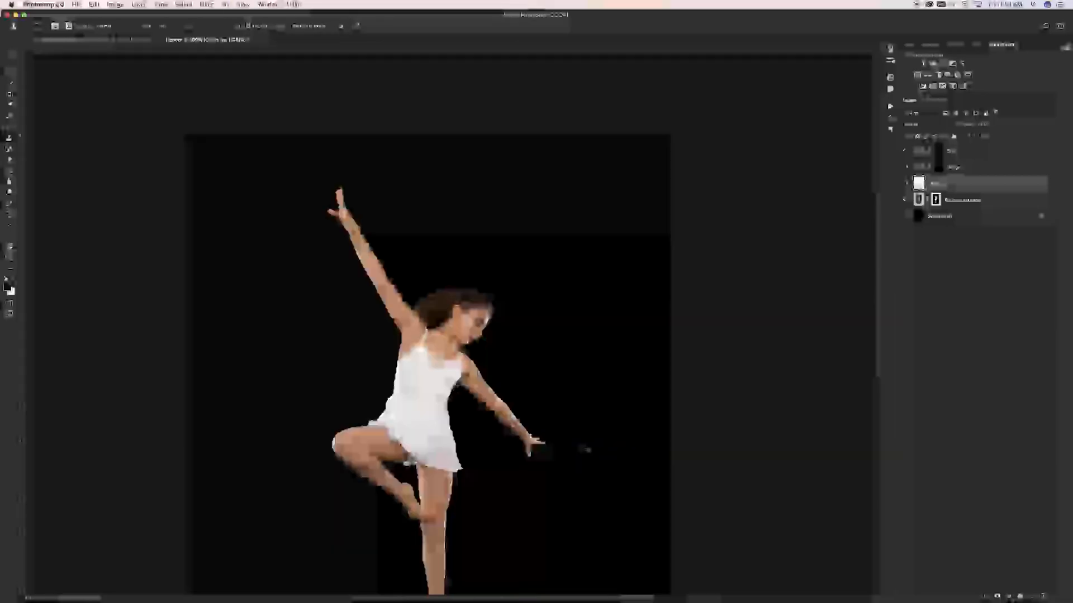
{"action": "key", "text": "super+minus"}
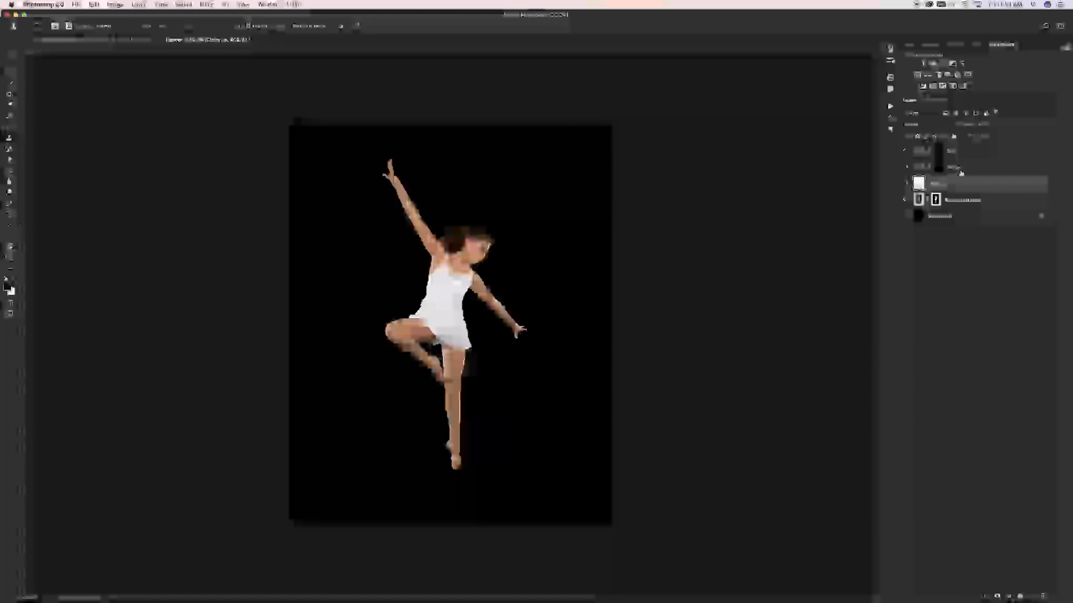
{"action": "left_click", "coordinate": [989, 152]}
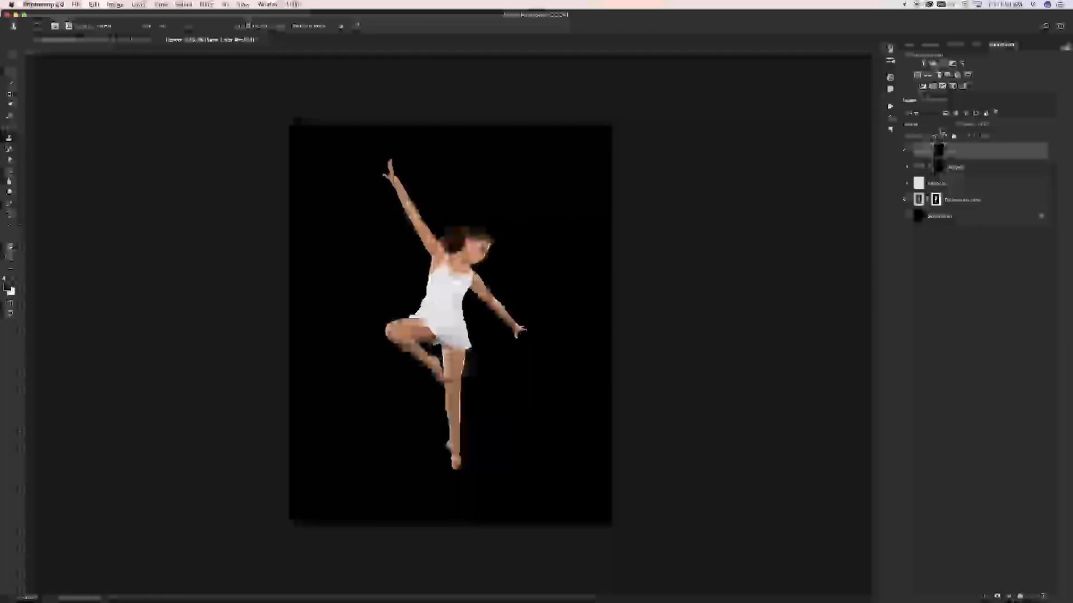
{"action": "left_click", "coordinate": [980, 200], "text": "shift"}
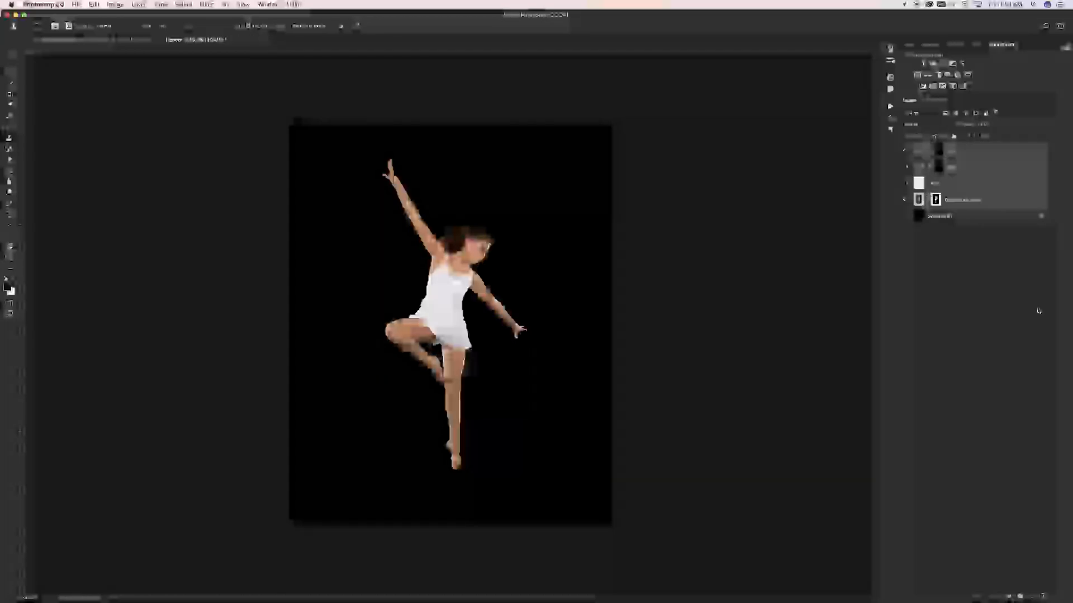
{"action": "left_click", "coordinate": [1020, 597]}
{"action": "double_click", "coordinate": [936, 148]}
{"action": "key", "text": "BackSpace"}
{"action": "type", "text": "Dancer"}
{"action": "key", "text": "Return"}
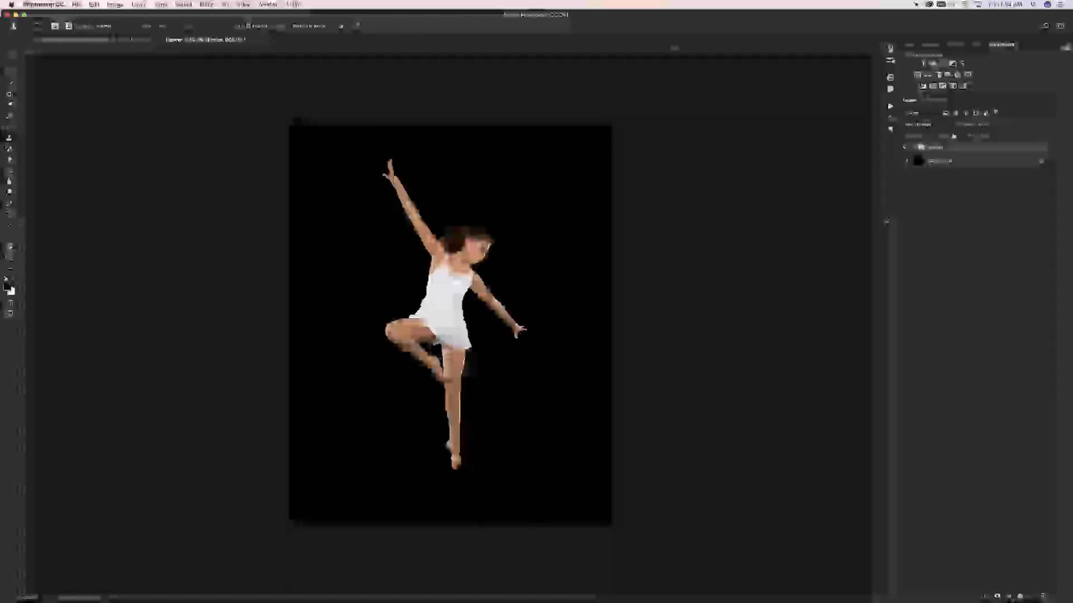
Step: Expand the Dancer group, duplicate the masked dancer layer and select the lower of the two copies
{"action": "left_click", "coordinate": [985, 162]}
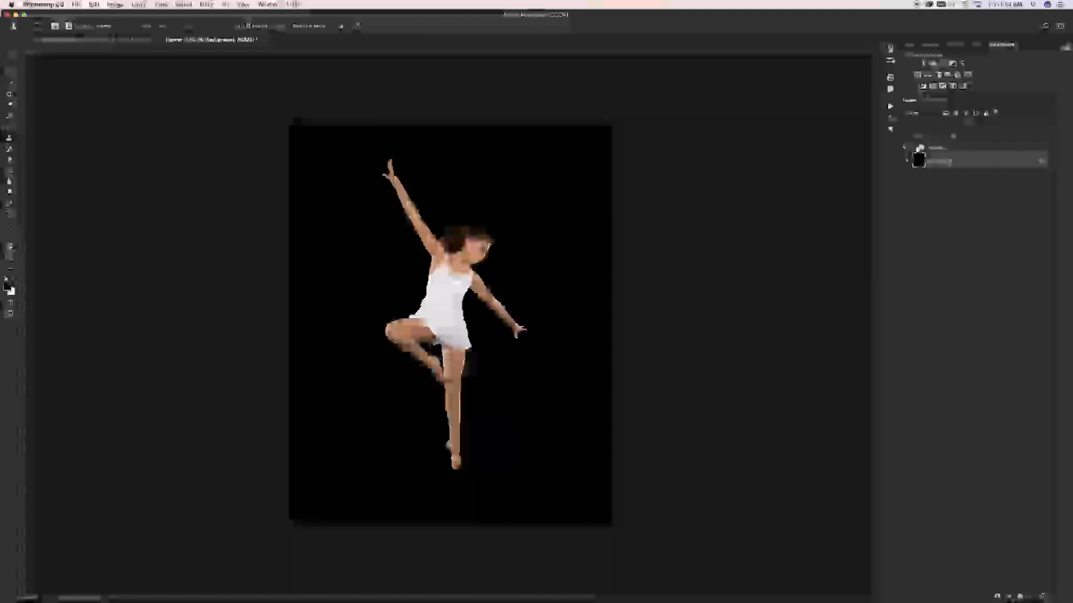
{"action": "left_click", "coordinate": [905, 148]}
{"action": "left_click", "coordinate": [991, 210]}
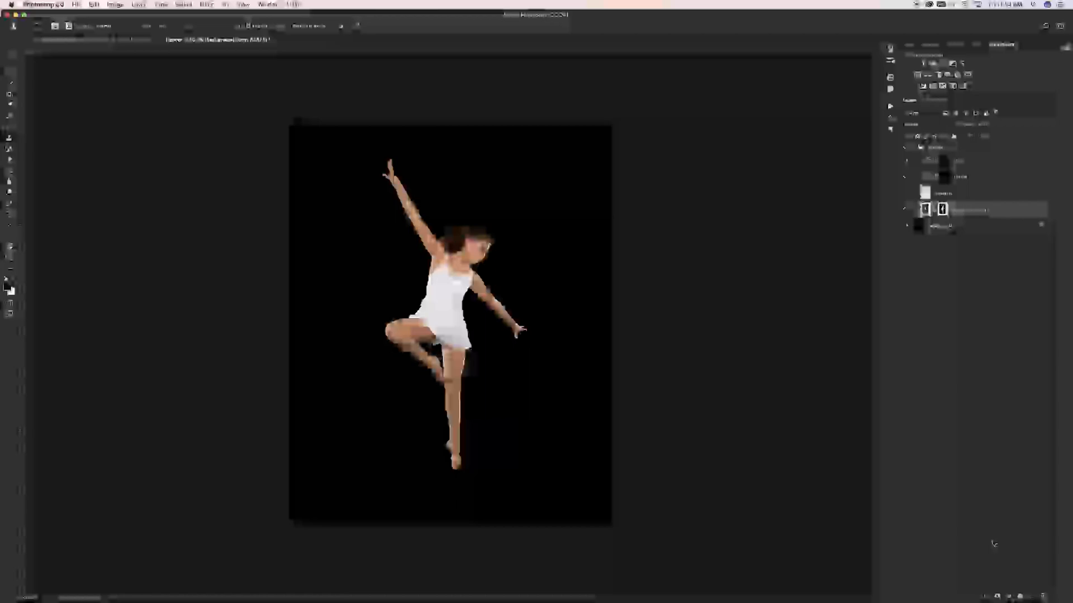
{"action": "key", "text": "super+j"}
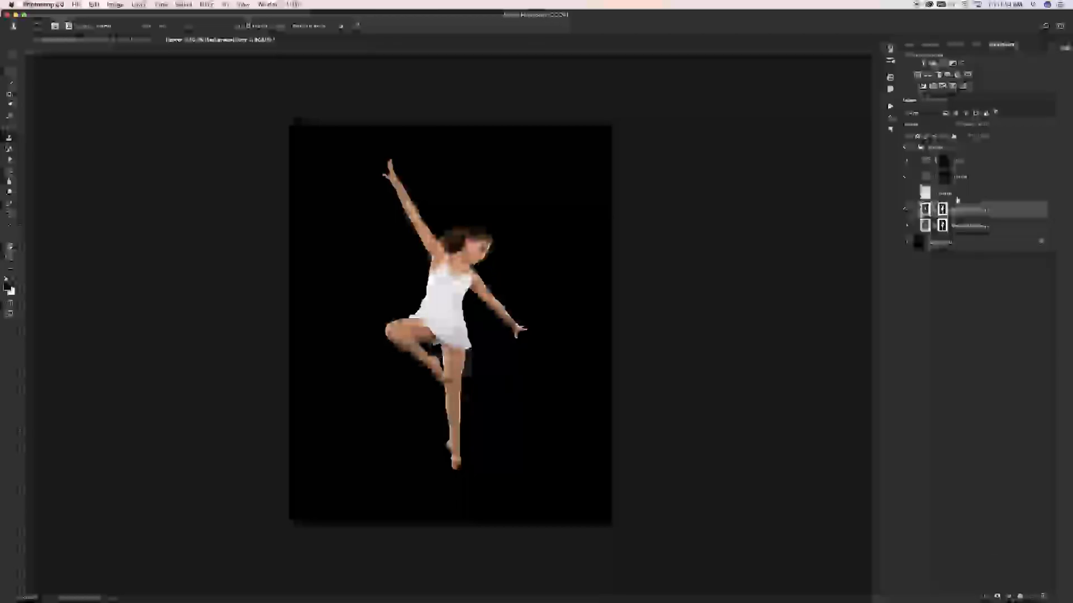
{"action": "left_click", "coordinate": [969, 225], "text": "shift"}
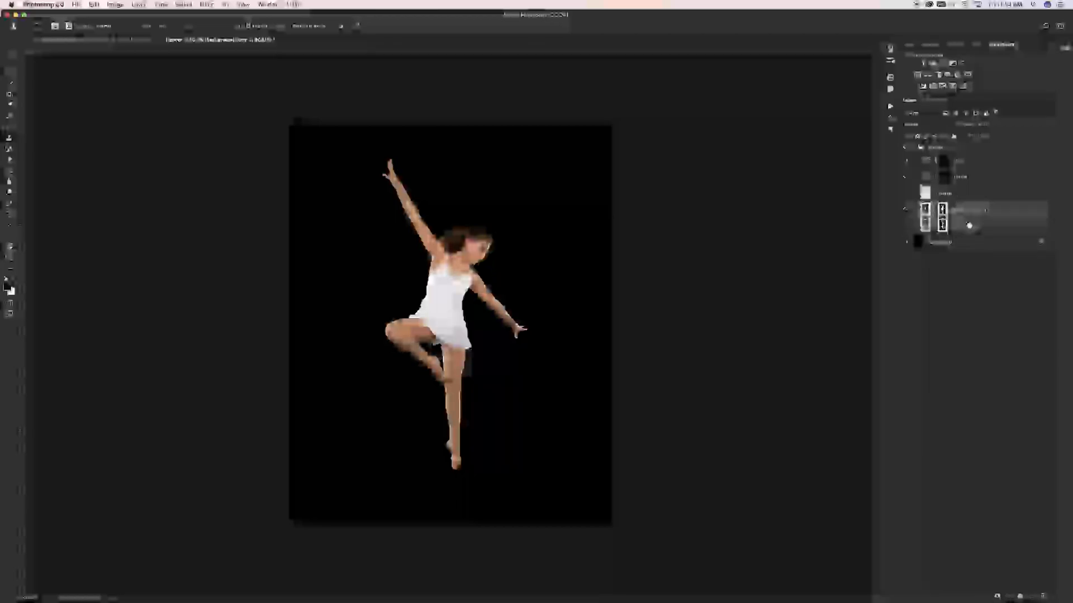
{"action": "left_click_drag", "start_coordinate": [969, 225], "coordinate": [970, 236]}
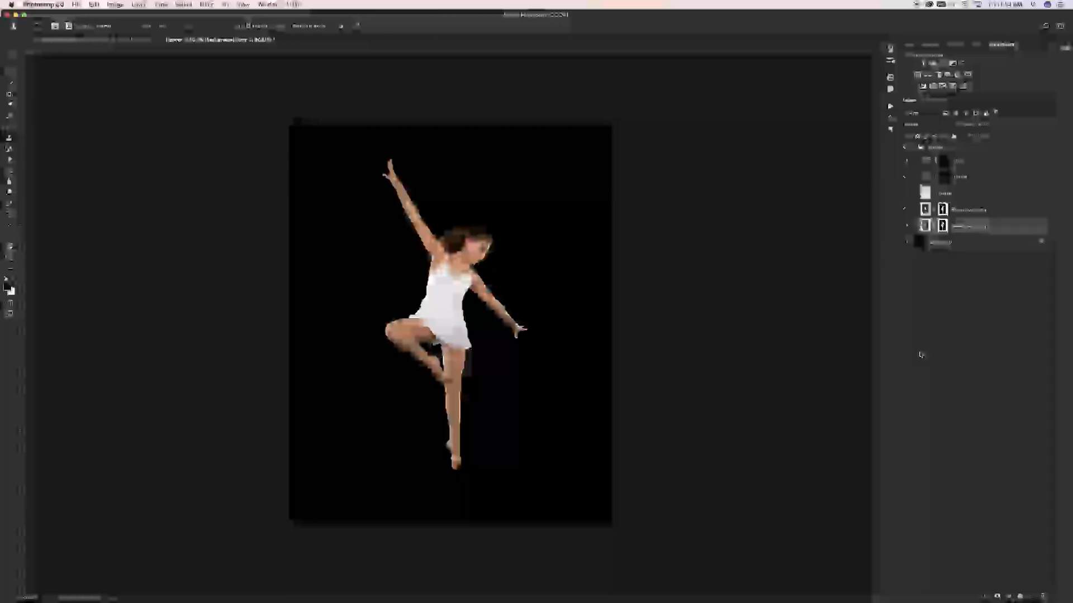
Step: Flip the lower dancer copy vertically and position it directly beneath the standing foot as a reflection
{"action": "key", "text": "super+t"}
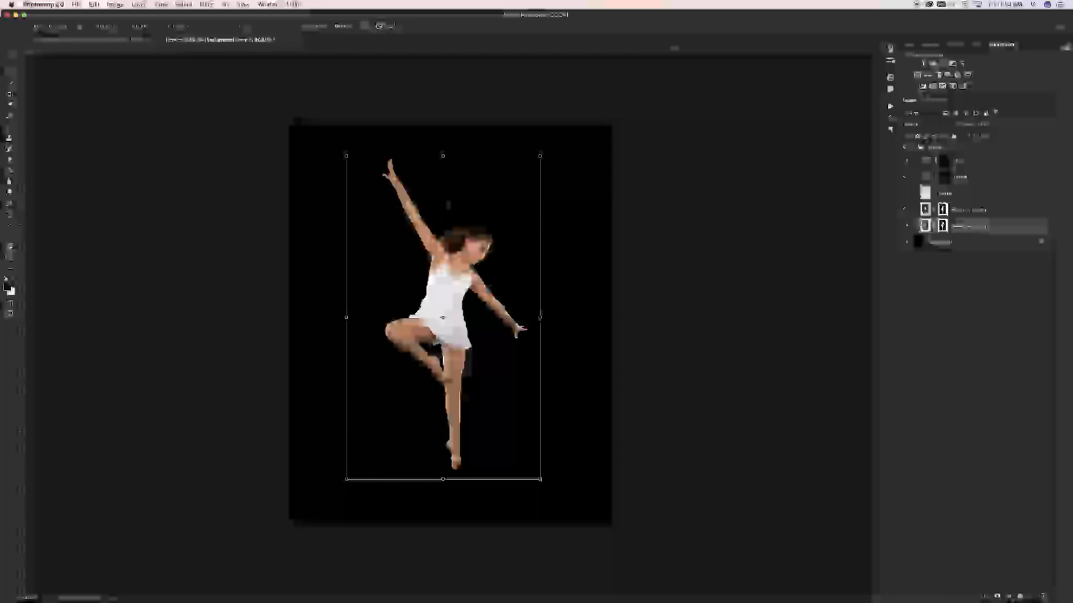
{"action": "right_click", "coordinate": [448, 205]}
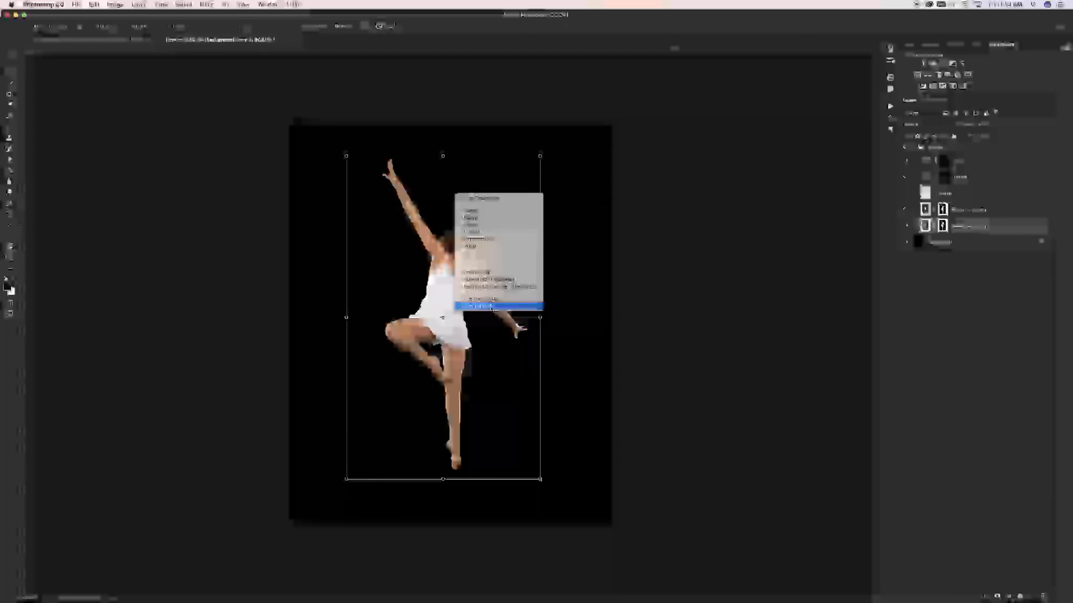
{"action": "left_click", "coordinate": [496, 306]}
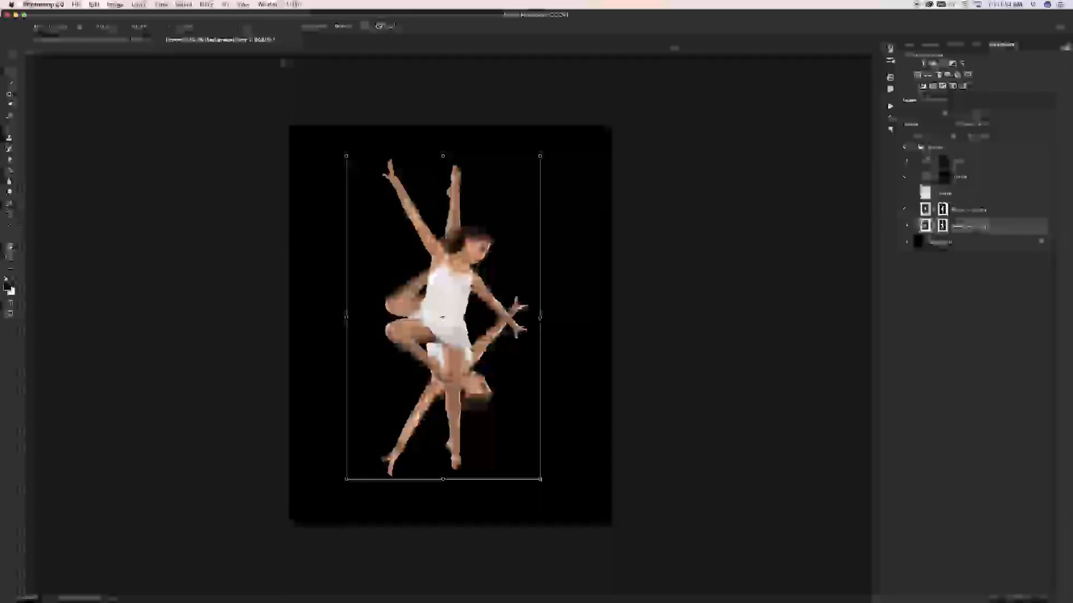
{"action": "left_click_drag", "start_coordinate": [467, 333], "coordinate": [466, 602]}
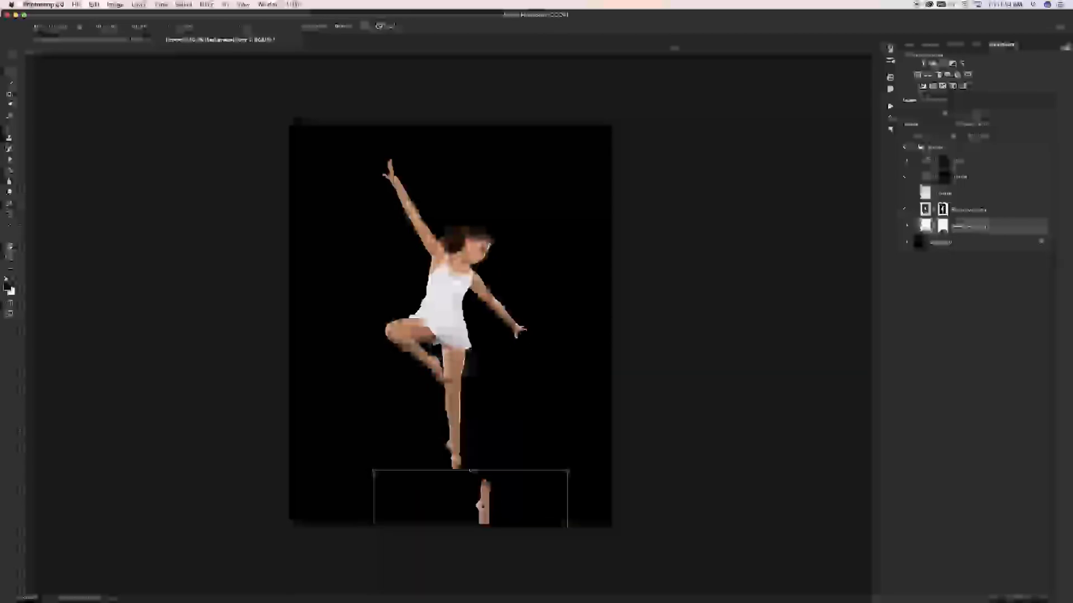
{"action": "left_click_drag", "start_coordinate": [469, 471], "coordinate": [457, 500]}
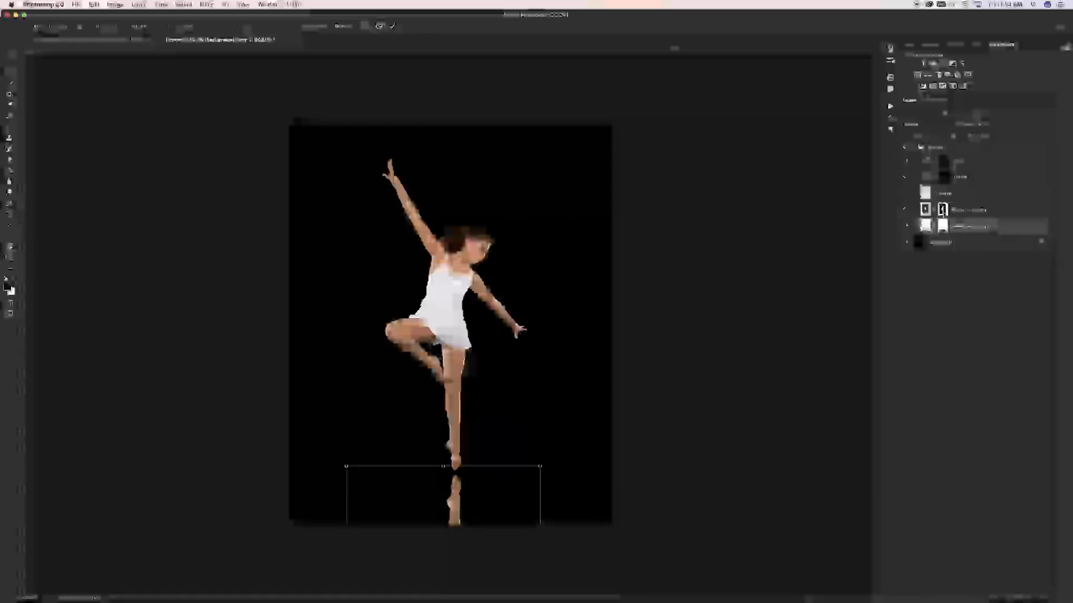
{"action": "left_click", "coordinate": [393, 26]}
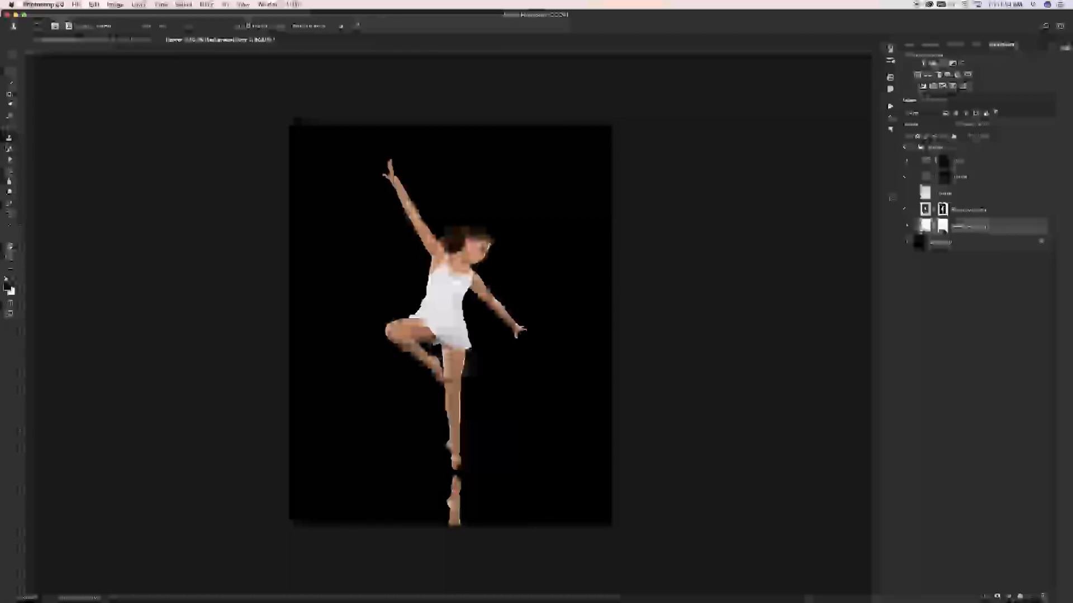
Step: Nudge the reflection slightly left and up with the Move tool to align it with the dancer's foot
{"action": "left_click", "coordinate": [959, 211]}
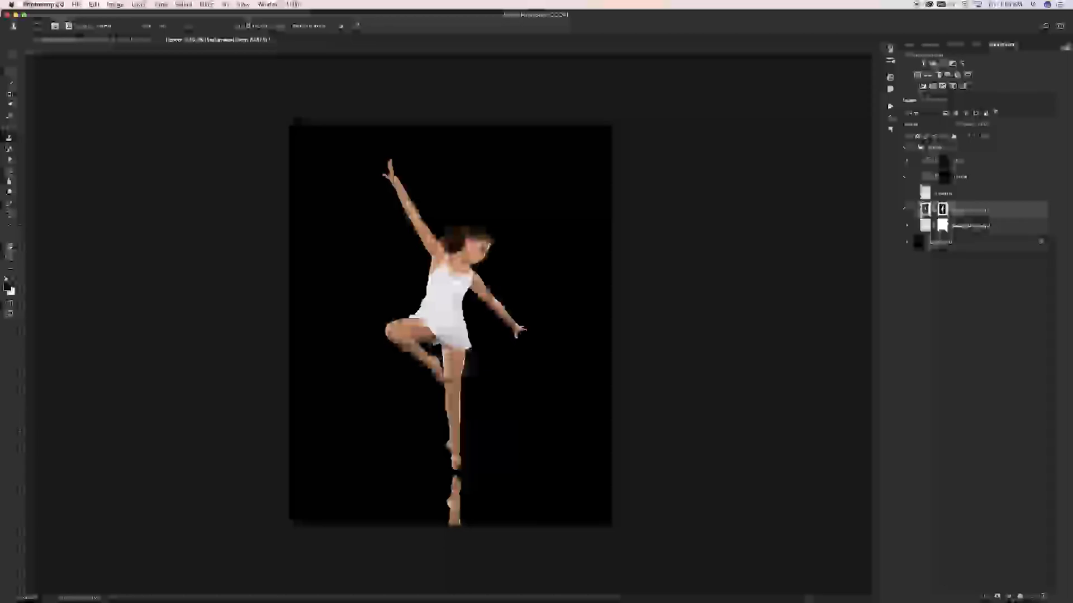
{"action": "left_click", "coordinate": [942, 226]}
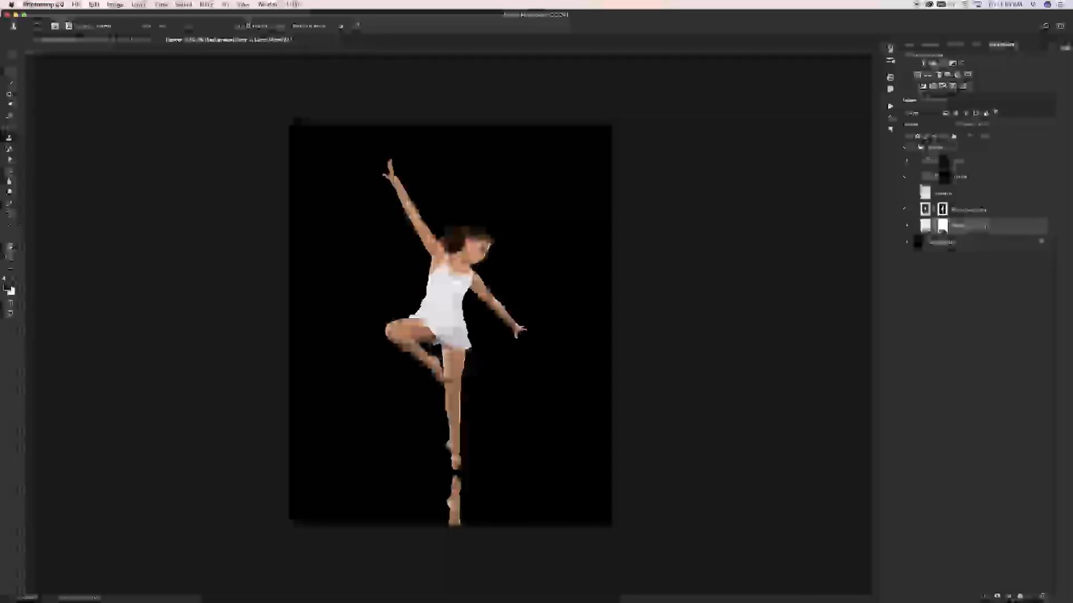
{"action": "left_click", "coordinate": [8, 57]}
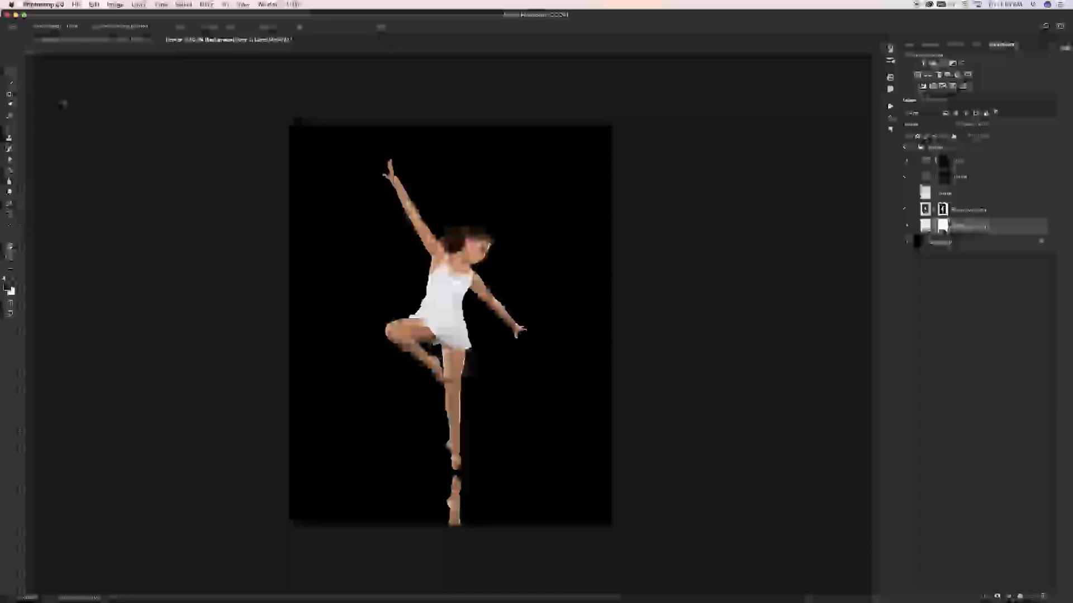
{"action": "key", "text": "shift+Left"}
{"action": "key", "text": "shift+Up"}
Step: Apply the reflection layer's existing mask to its pixels and add a new white layer mask to it
{"action": "left_click", "coordinate": [992, 324]}
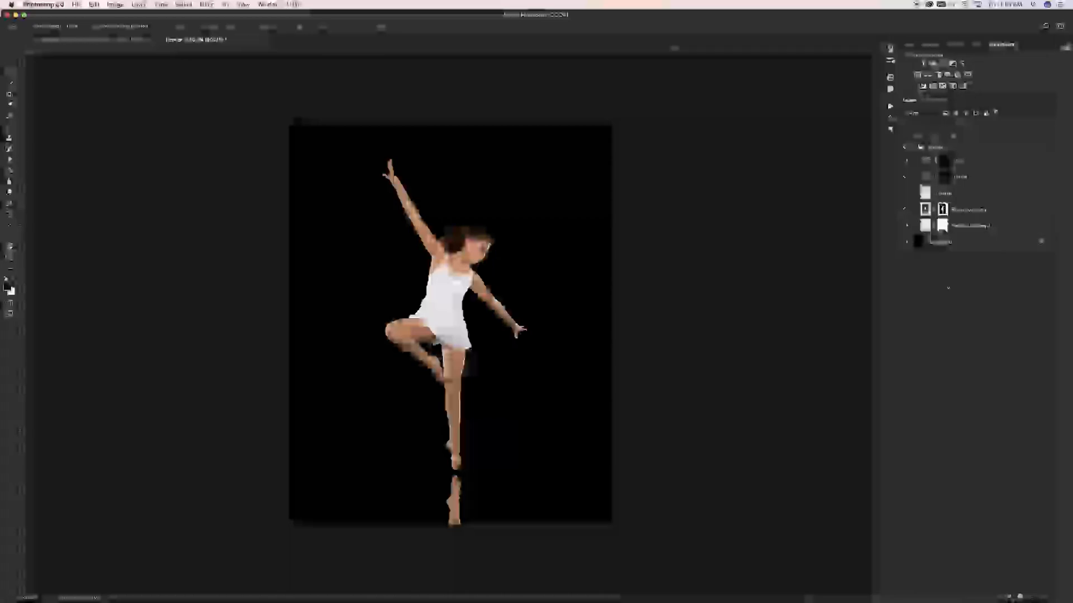
{"action": "right_click", "coordinate": [947, 230]}
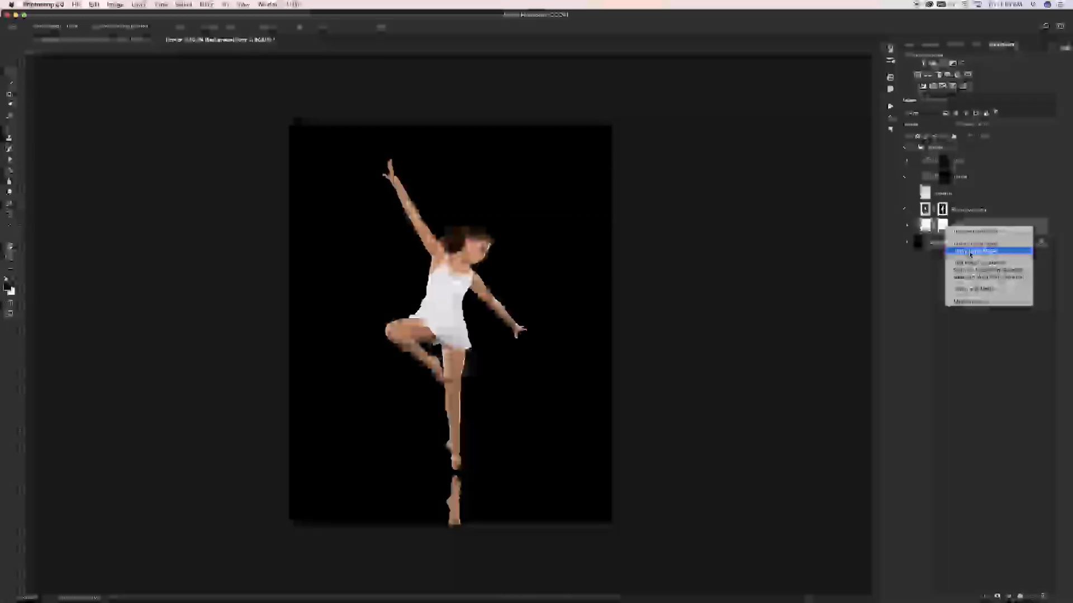
{"action": "left_click", "coordinate": [970, 252]}
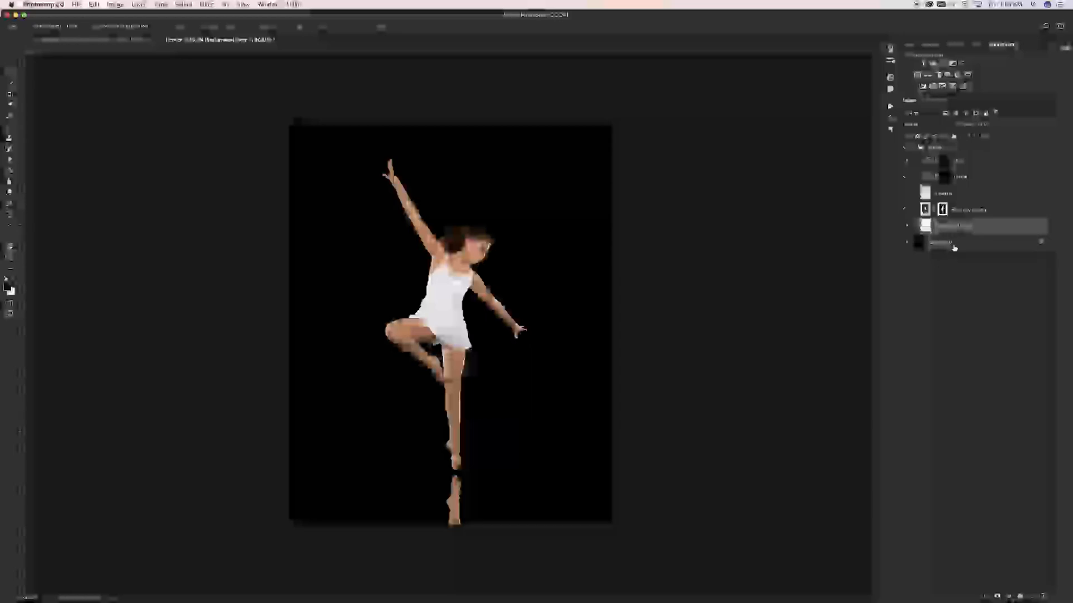
{"action": "left_click", "coordinate": [999, 598]}
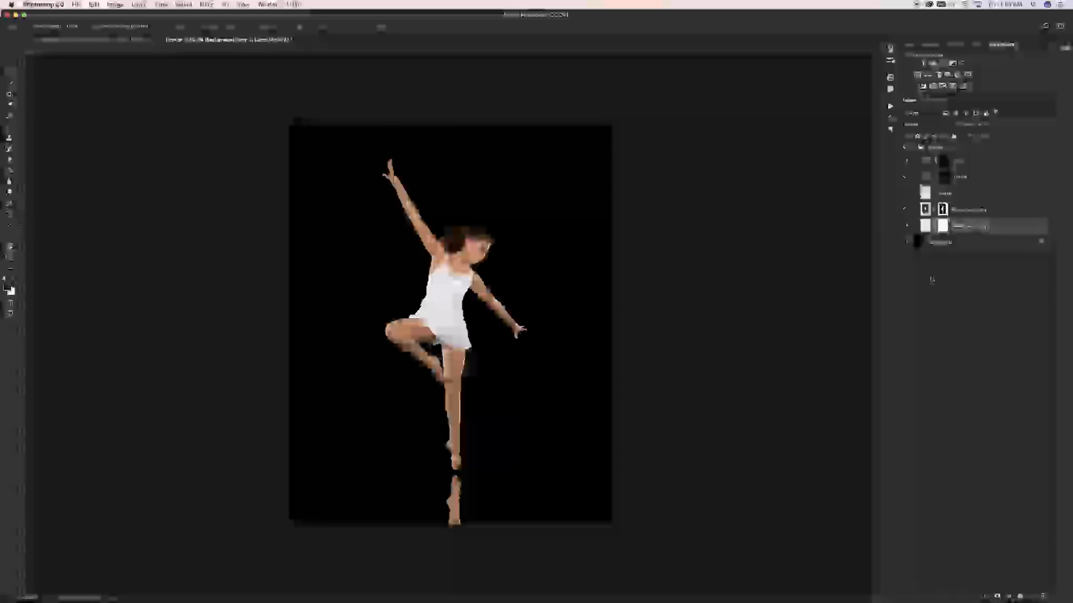
Step: Activate the Gradient tool for the reflection's mask and look over the gradient presets
{"action": "left_click", "coordinate": [12, 171]}
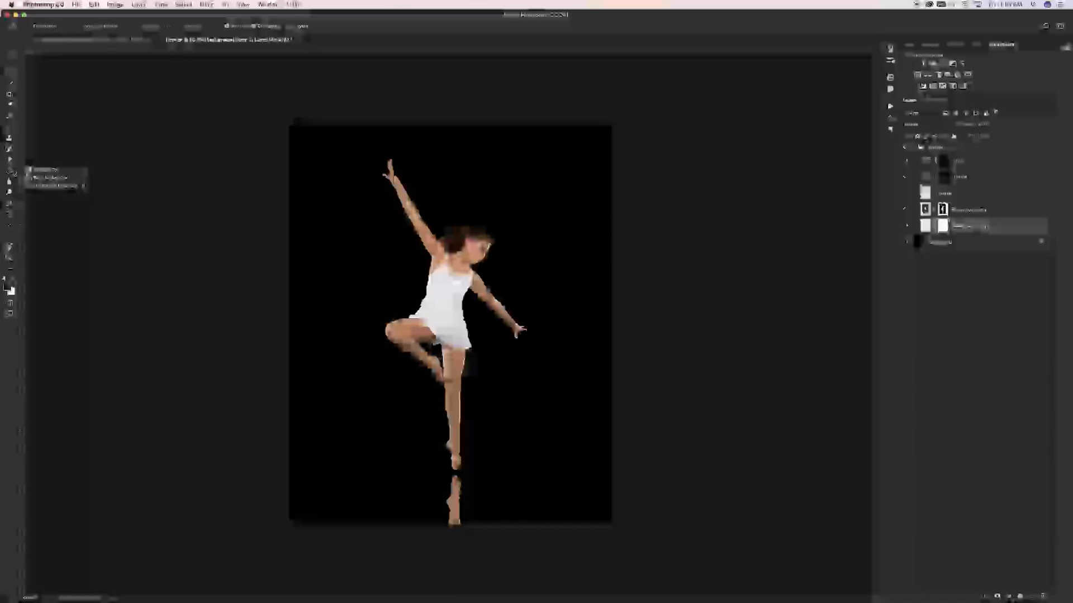
{"action": "left_click", "coordinate": [45, 170]}
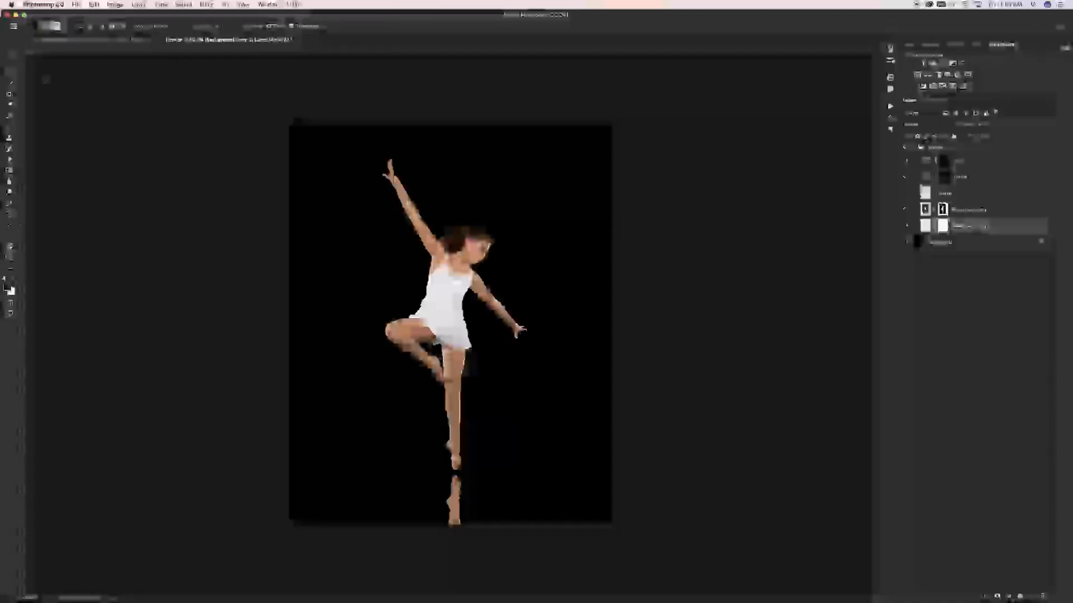
{"action": "left_click", "coordinate": [56, 26]}
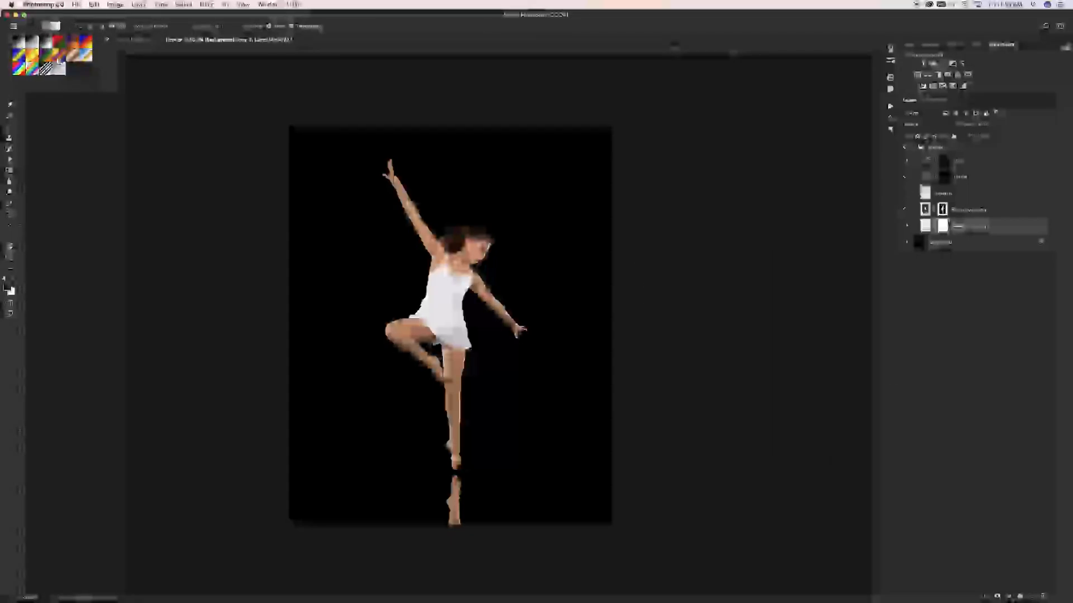
{"action": "left_click", "coordinate": [122, 63]}
Step: Open the black-to-white gradient in the Gradient Editor and shift the opacity stop at its black end slightly inward
{"action": "left_click", "coordinate": [51, 25]}
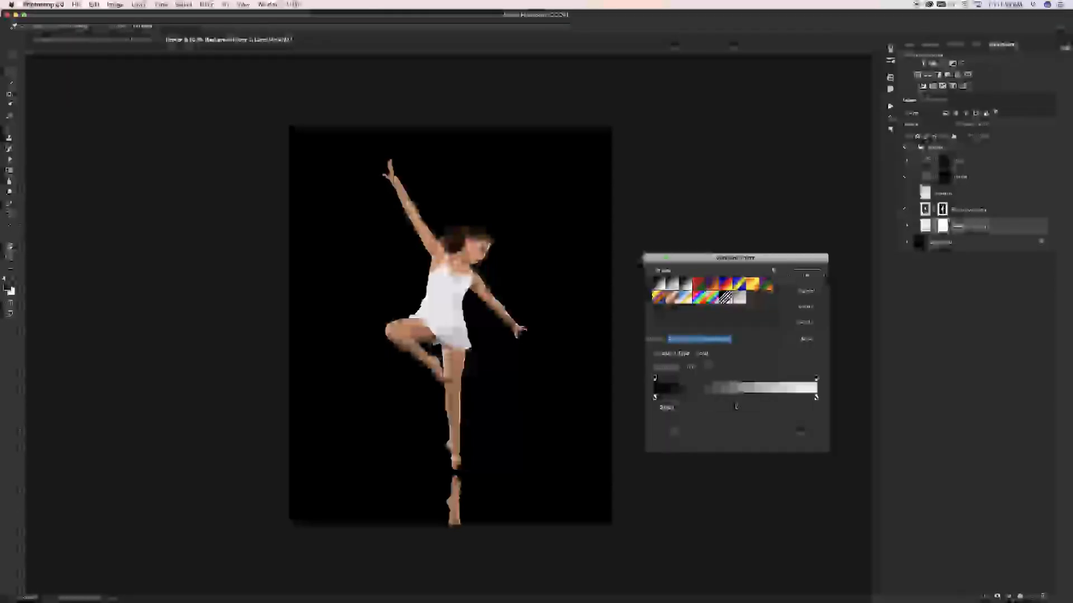
{"action": "left_click", "coordinate": [655, 378]}
{"action": "left_click_drag", "start_coordinate": [659, 382], "coordinate": [740, 383]}
{"action": "left_click", "coordinate": [740, 381]}
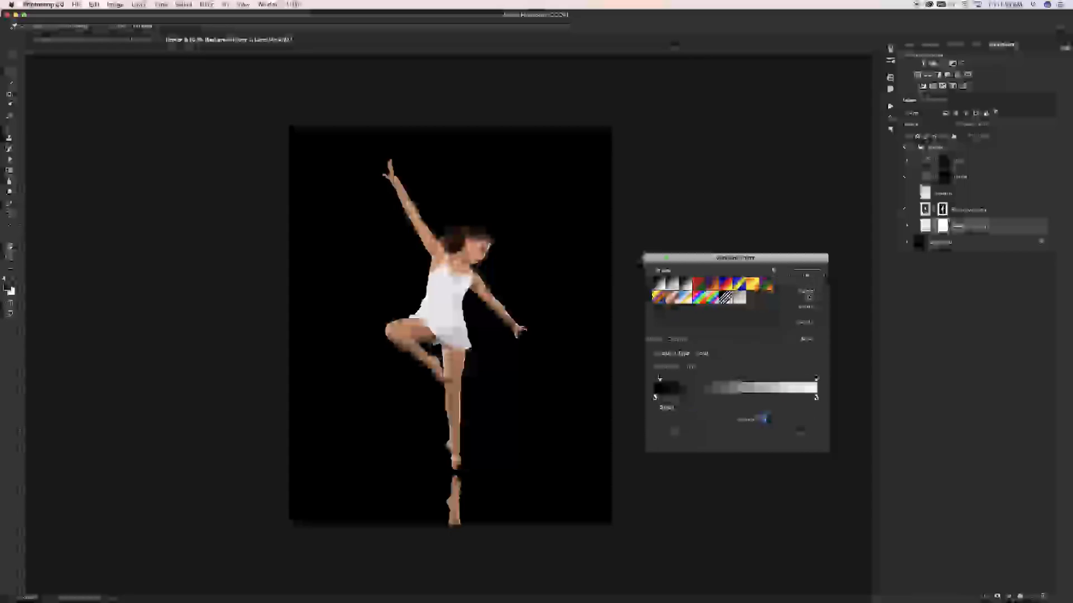
{"action": "left_click", "coordinate": [808, 279]}
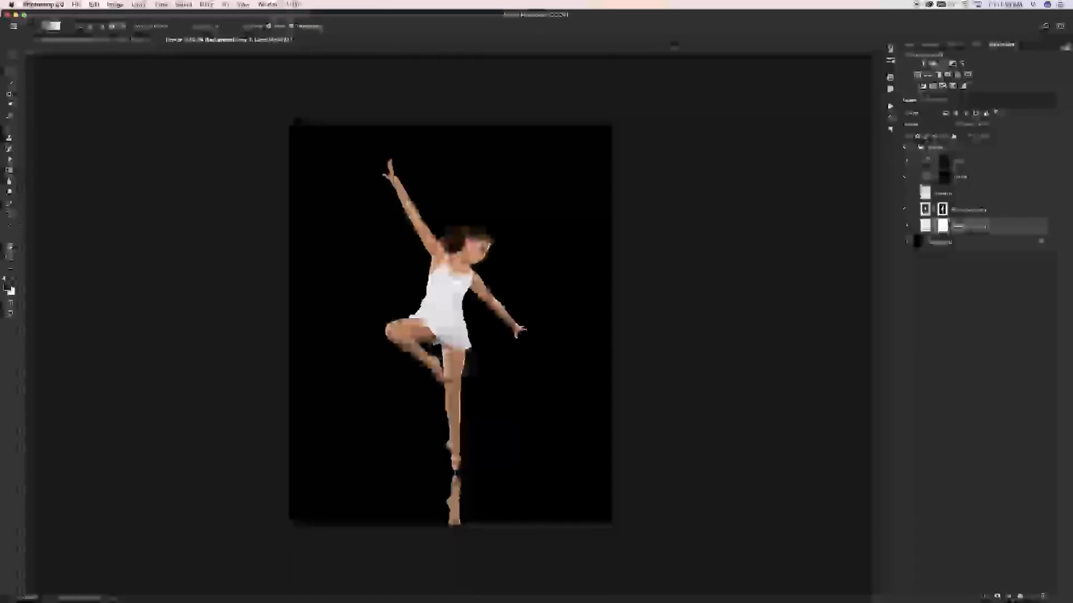
Step: Fade the reflection with a gradient on its mask running from the canvas's bottom edge up to the dancer's foot, replacing a shorter first attempt
{"action": "left_click_drag", "start_coordinate": [455, 525], "coordinate": [454, 474]}
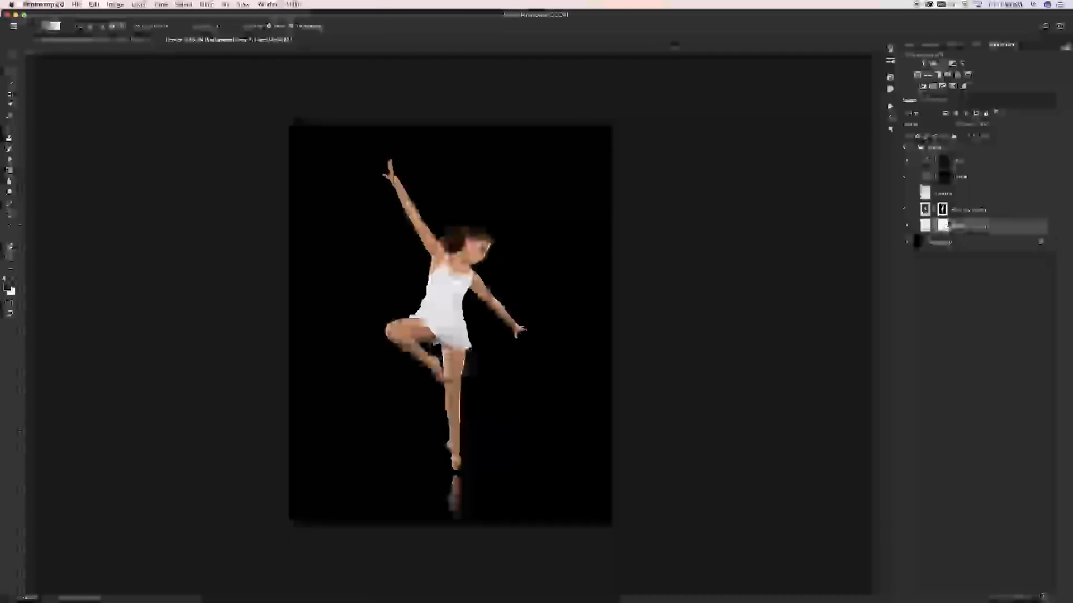
{"action": "key", "text": "super+z"}
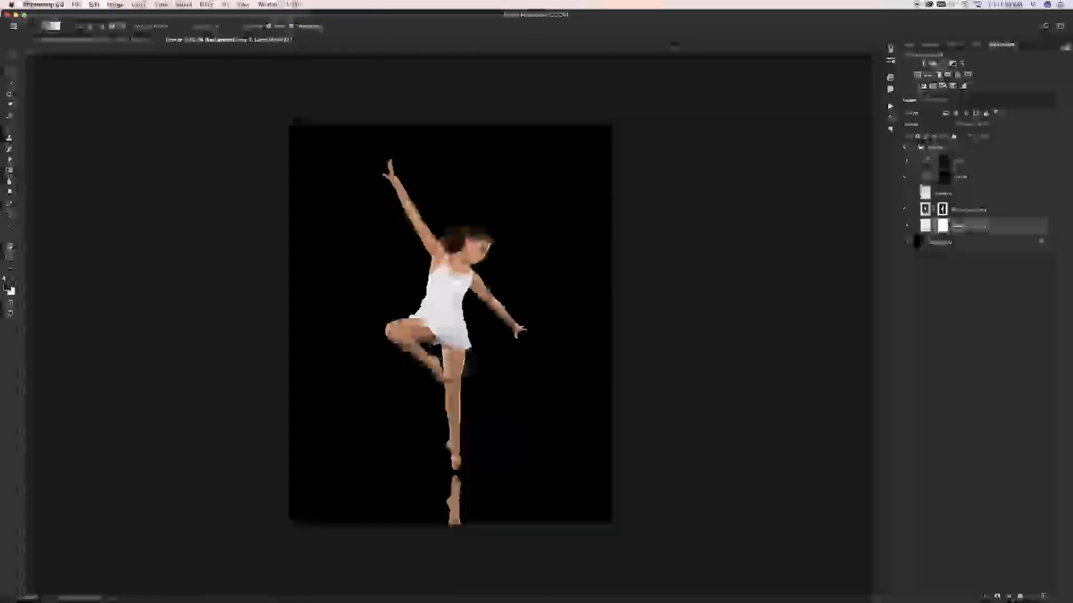
{"action": "left_click_drag", "start_coordinate": [455, 527], "coordinate": [455, 465]}
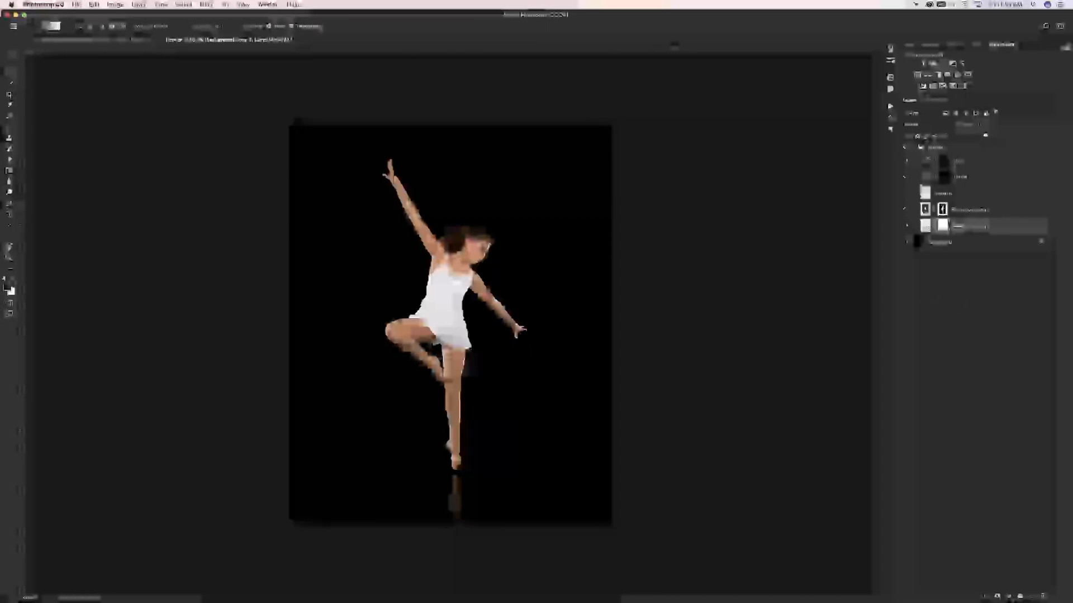
Step: Blur the pixels of the dancer's reflection layer, rather than its mask, with a Gaussian Blur
{"action": "left_click", "coordinate": [925, 225]}
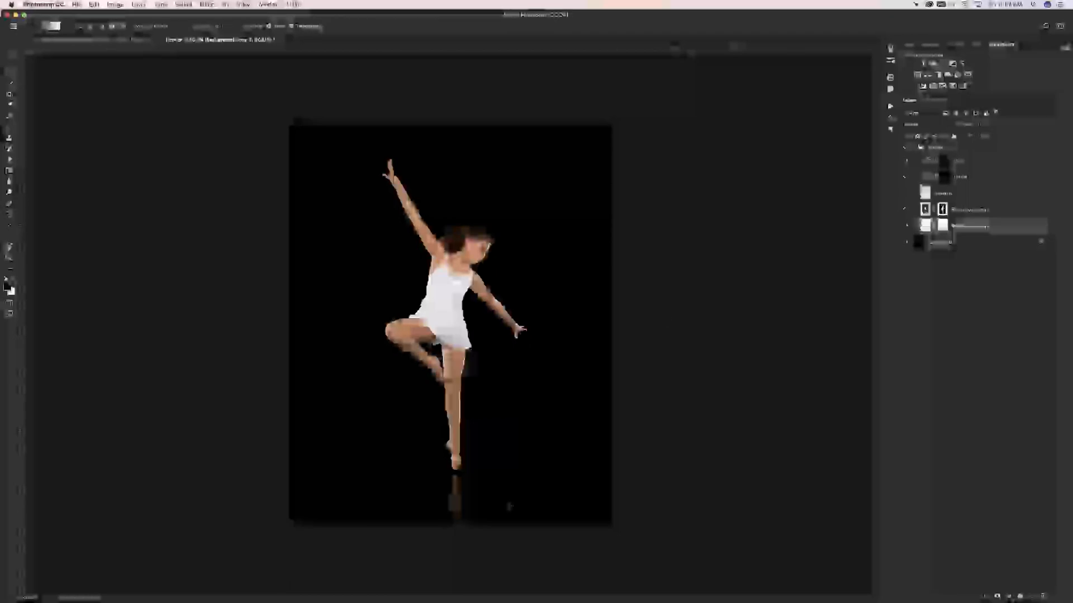
{"action": "left_click", "coordinate": [184, 4]}
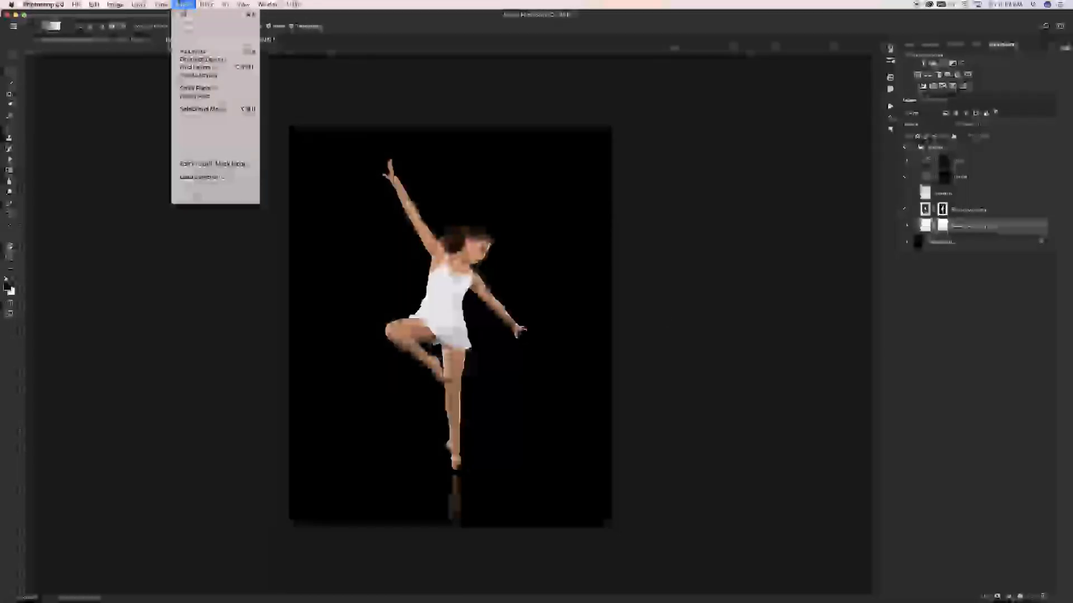
{"action": "mouse_move", "coordinate": [207, 5]}
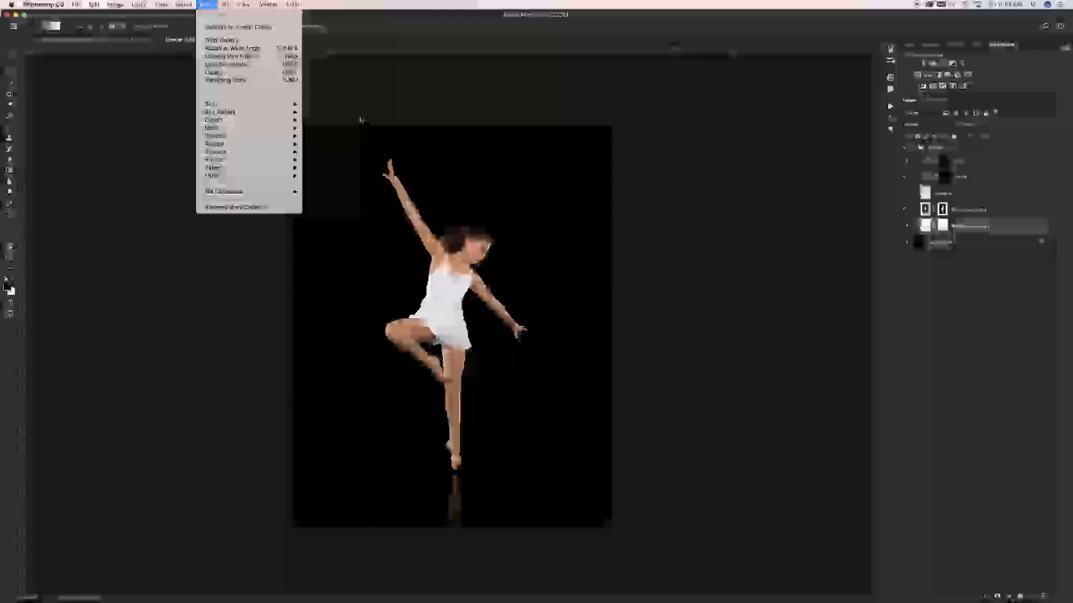
{"action": "mouse_move", "coordinate": [268, 103]}
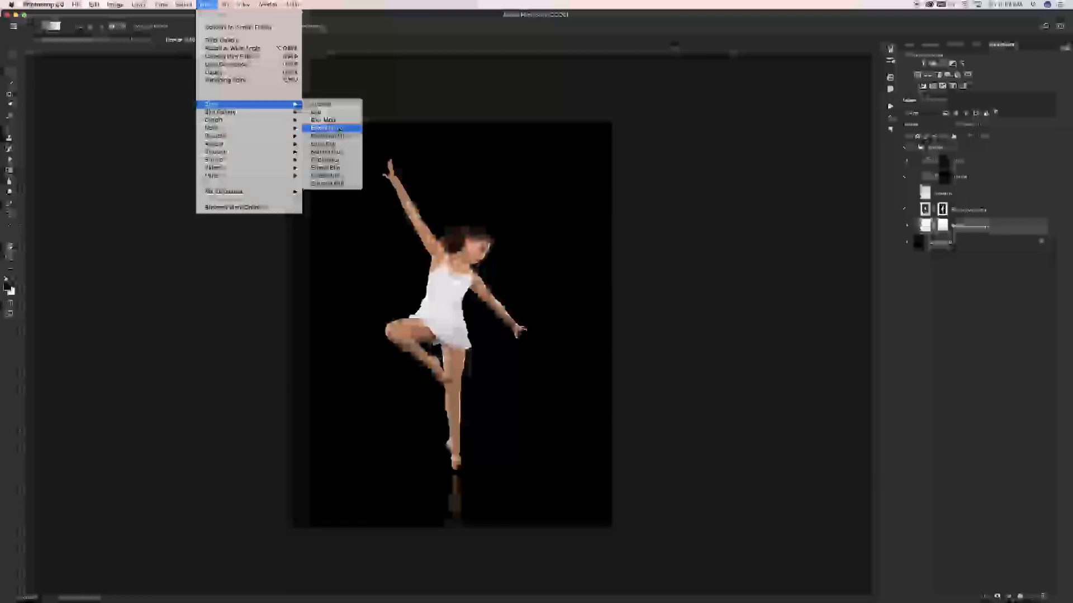
{"action": "left_click", "coordinate": [345, 138]}
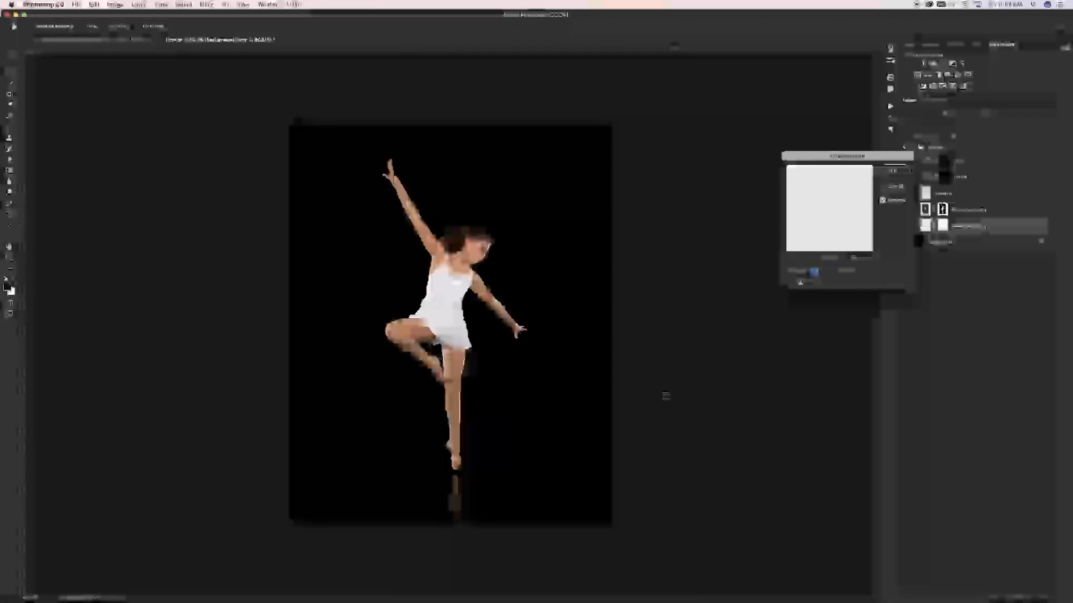
{"action": "left_click", "coordinate": [895, 171]}
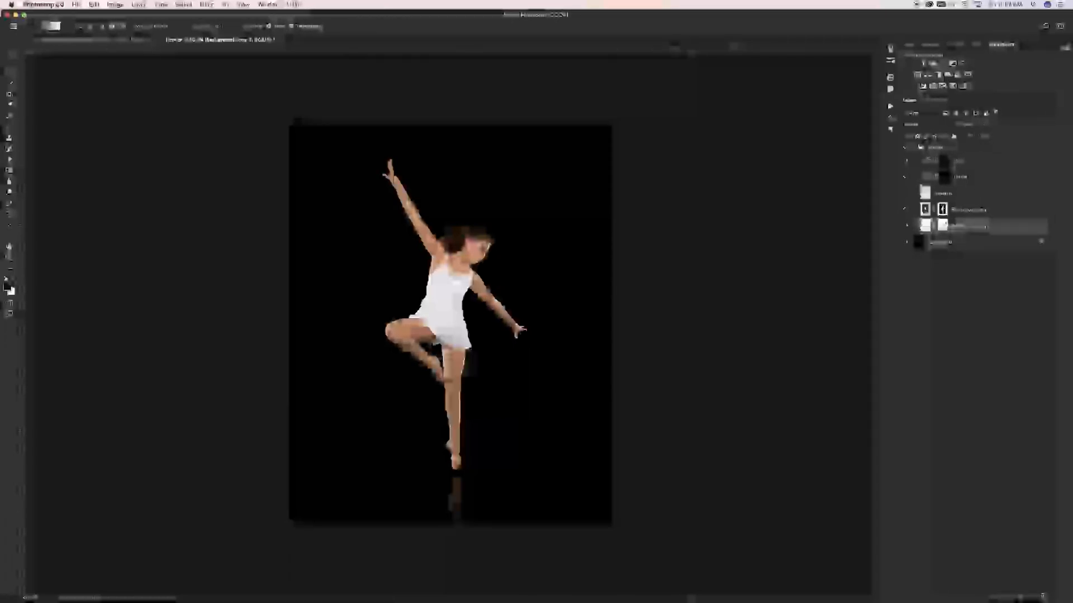
Step: Target the reflection layer's mask with the Brush tool and adjust the soft round brush to a larger size
{"action": "left_click", "coordinate": [943, 226]}
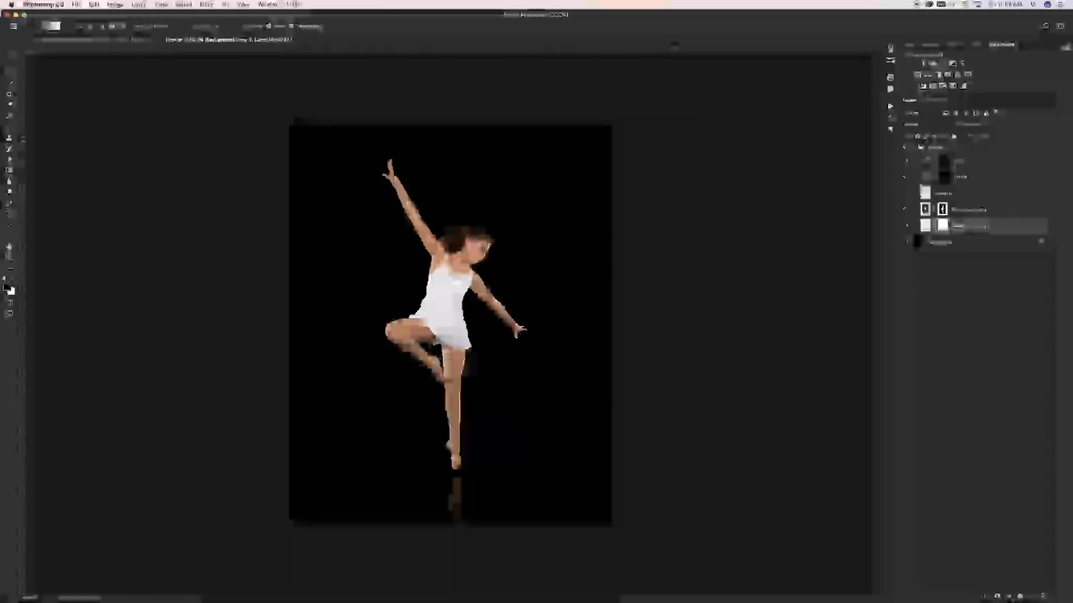
{"action": "left_click", "coordinate": [9, 127]}
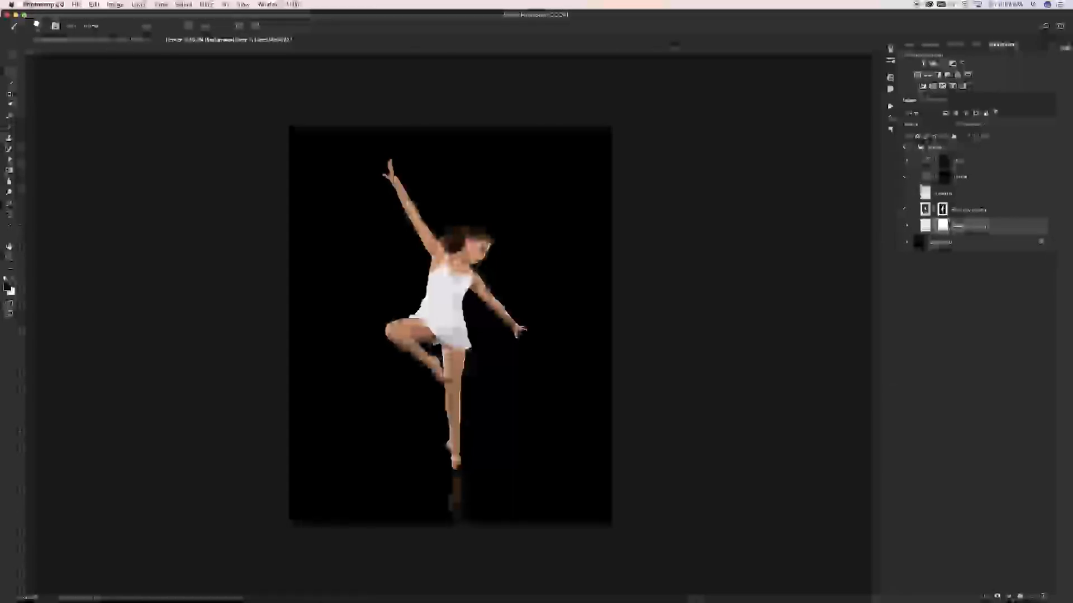
{"action": "left_click", "coordinate": [889, 46]}
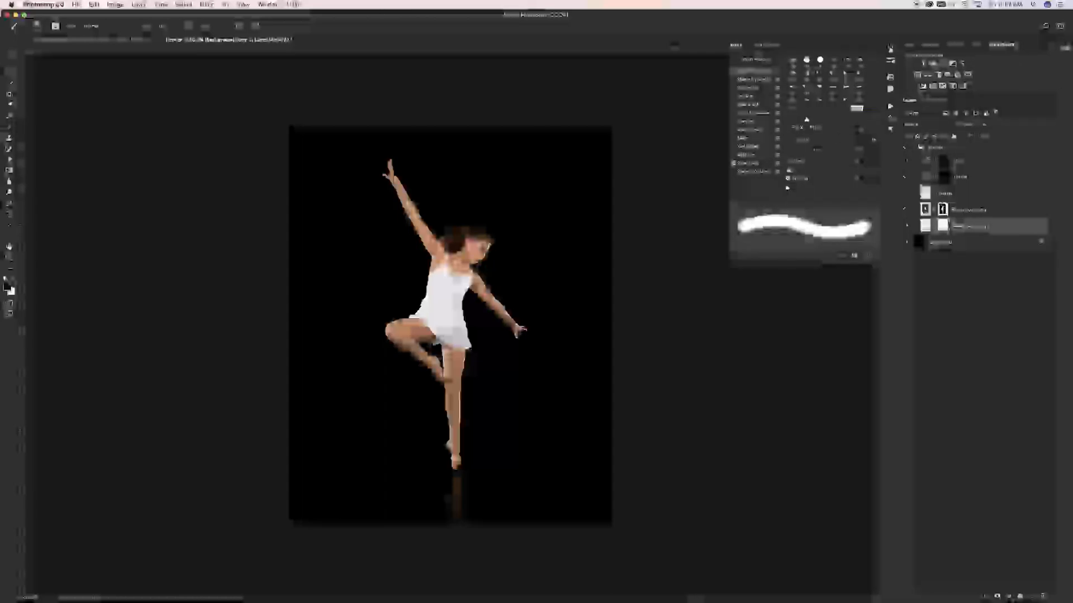
{"action": "left_click_drag", "start_coordinate": [806, 119], "coordinate": [864, 119]}
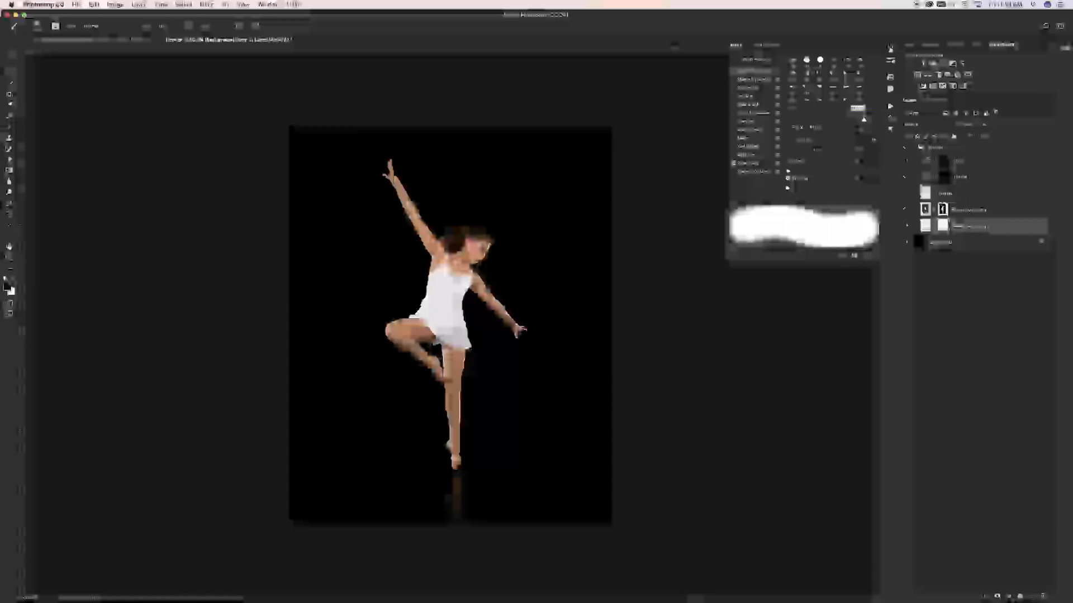
{"action": "key", "text": "["}
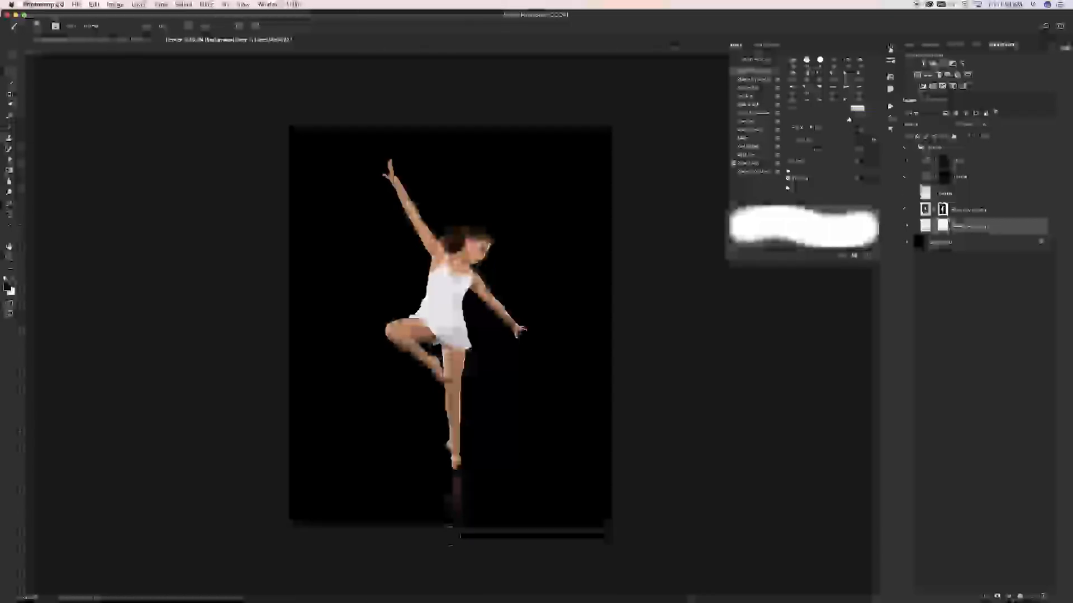
{"action": "key", "text": "bracketleft"}
{"action": "key", "text": "bracketleft"}
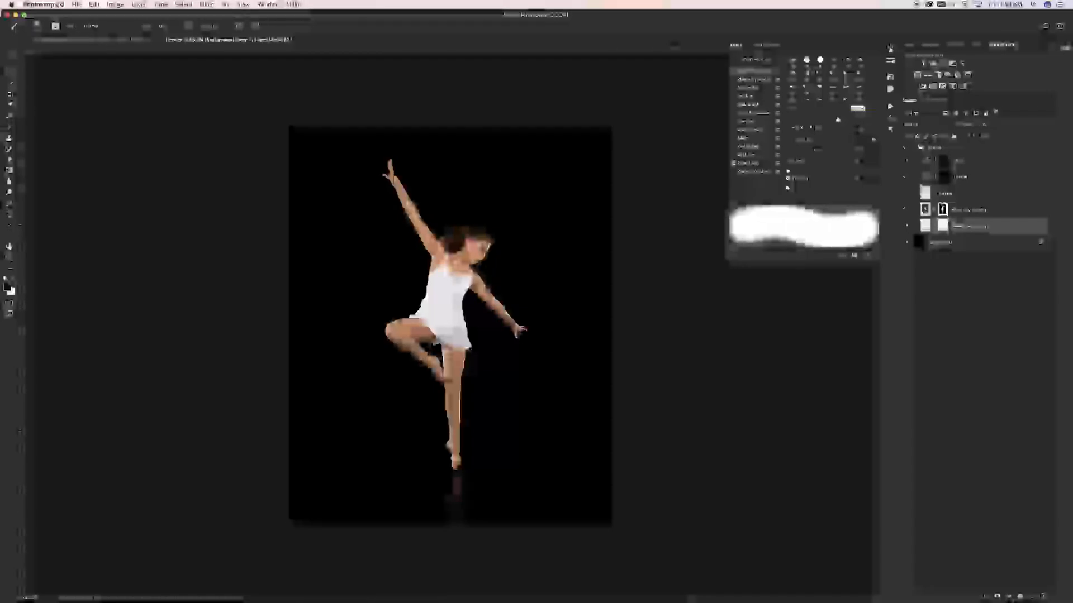
Step: Paint on the reflection's mask with black and white at a reduced brush opacity to soften the reflection beneath the foot
{"action": "left_click_drag", "start_coordinate": [456, 487], "coordinate": [459, 517]}
{"action": "left_click", "coordinate": [175, 25]}
{"action": "left_click_drag", "start_coordinate": [144, 36], "coordinate": [138, 37]}
{"action": "left_click", "coordinate": [463, 499]}
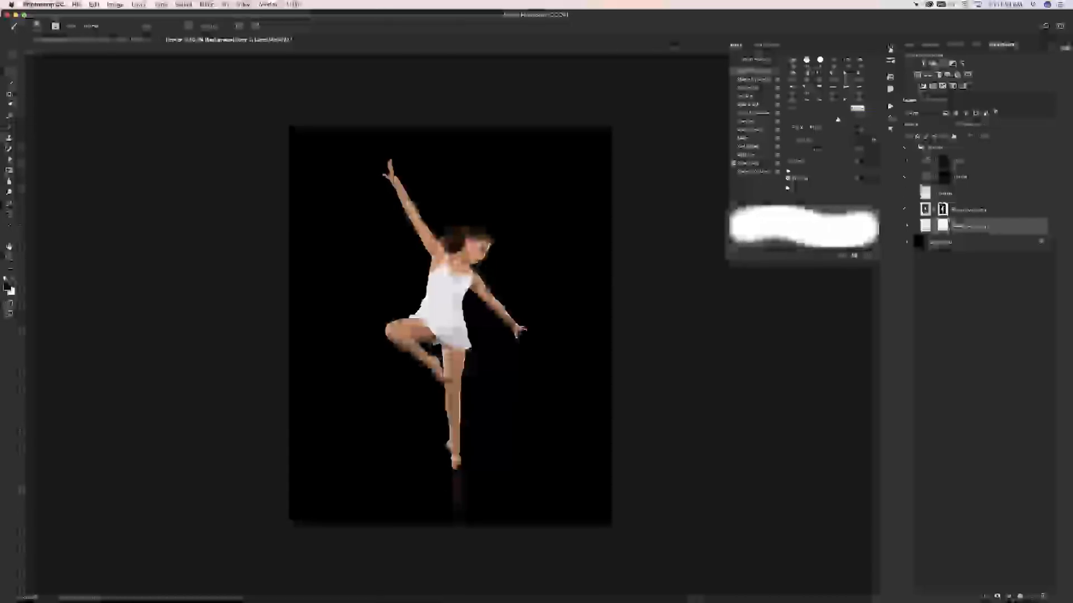
{"action": "key", "text": "x"}
{"action": "left_click", "coordinate": [456, 470]}
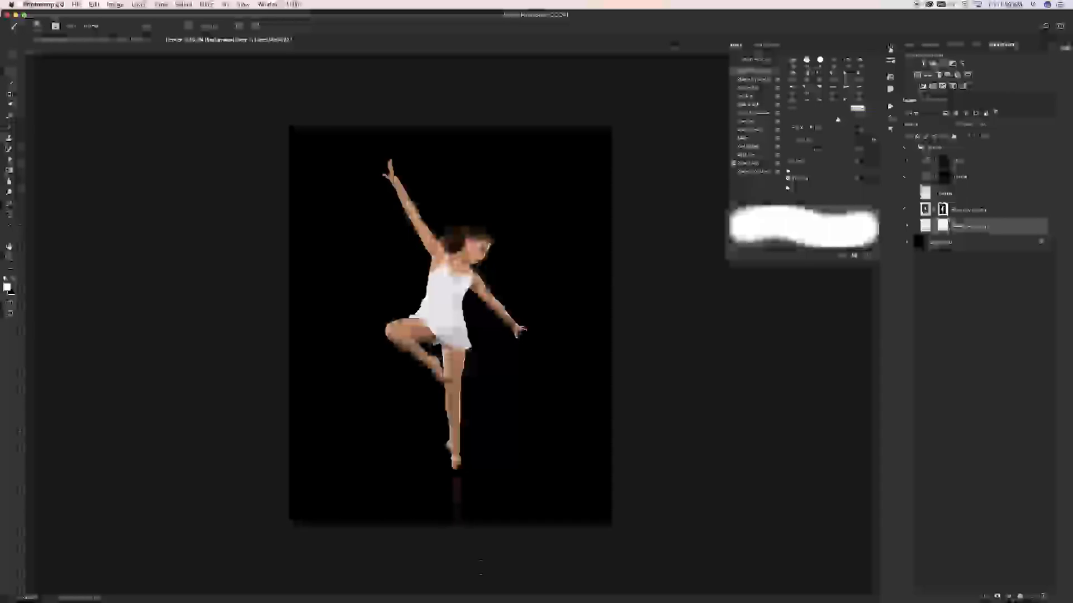
{"action": "key", "text": "x"}
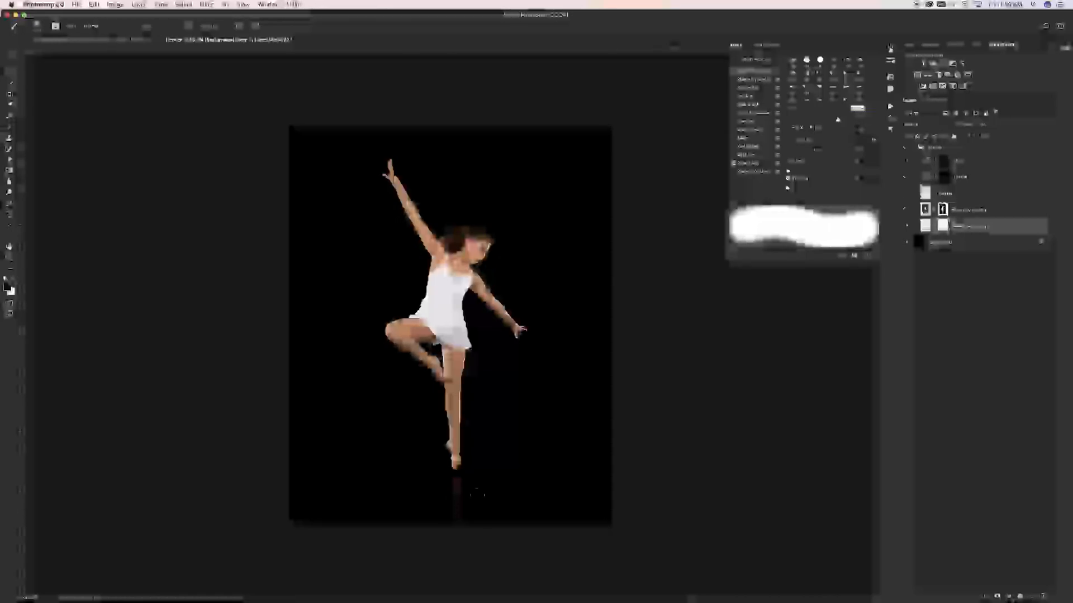
{"action": "left_click_drag", "start_coordinate": [448, 491], "coordinate": [476, 514]}
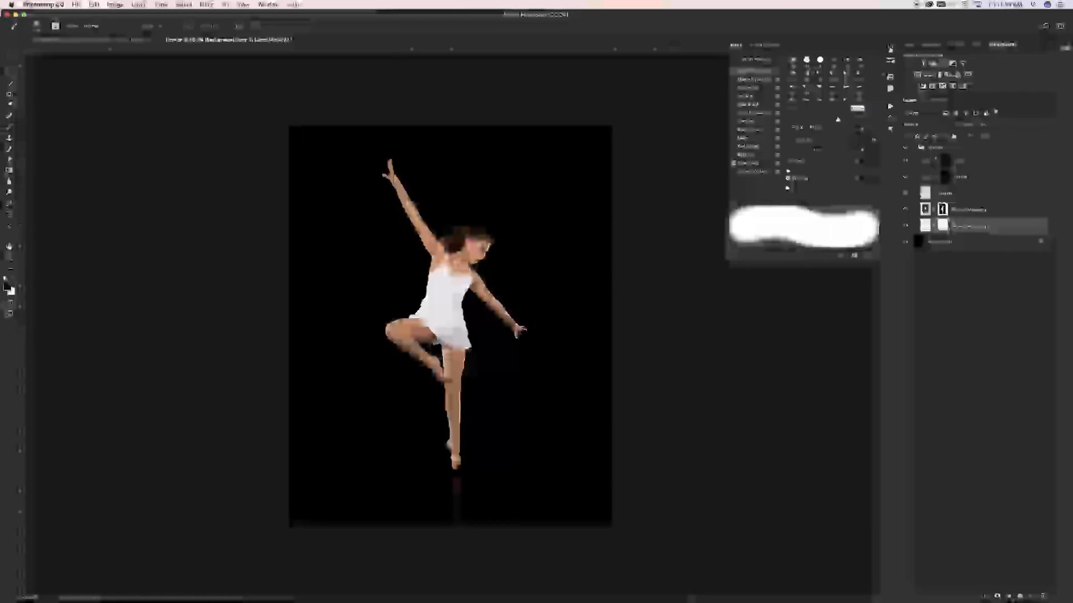
{"action": "left_click", "coordinate": [869, 47]}
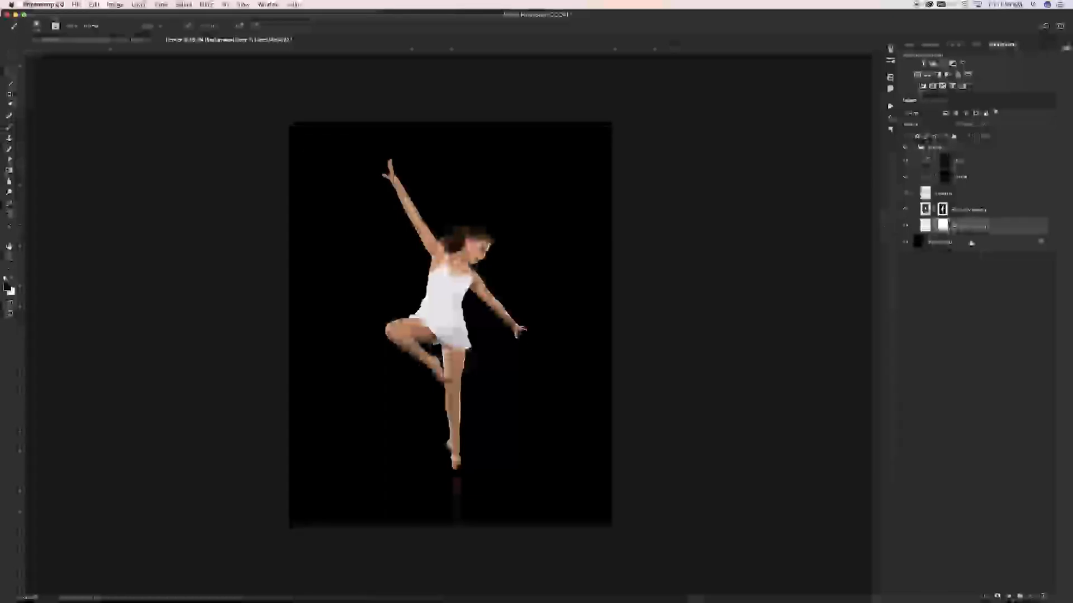
Step: Rename the reflection layer inside the dancer's group and collapse the group
{"action": "left_click", "coordinate": [914, 147]}
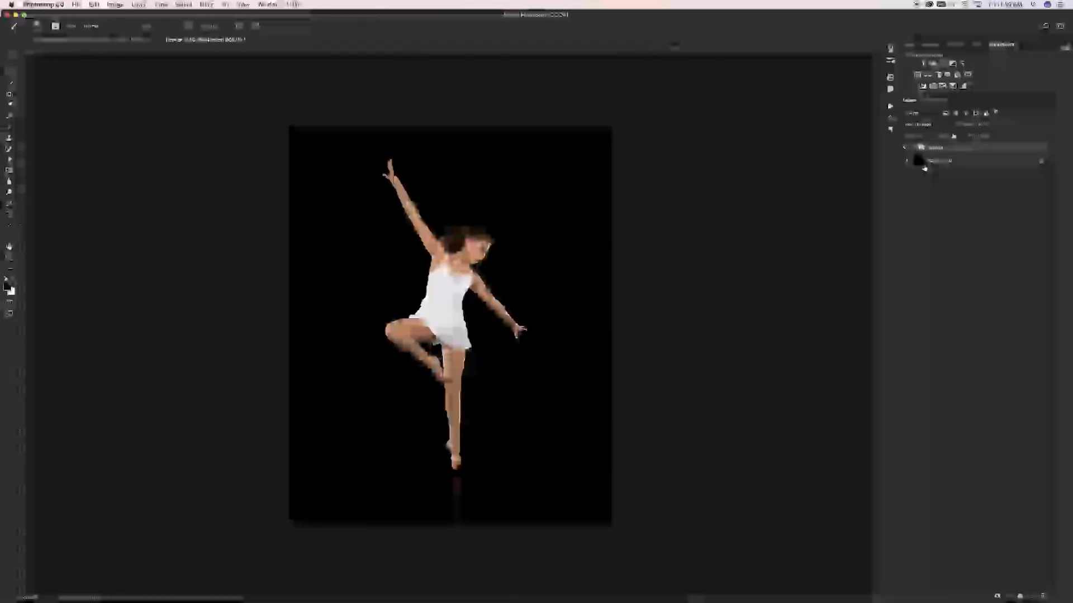
{"action": "left_click", "coordinate": [914, 147]}
{"action": "double_click", "coordinate": [970, 226]}
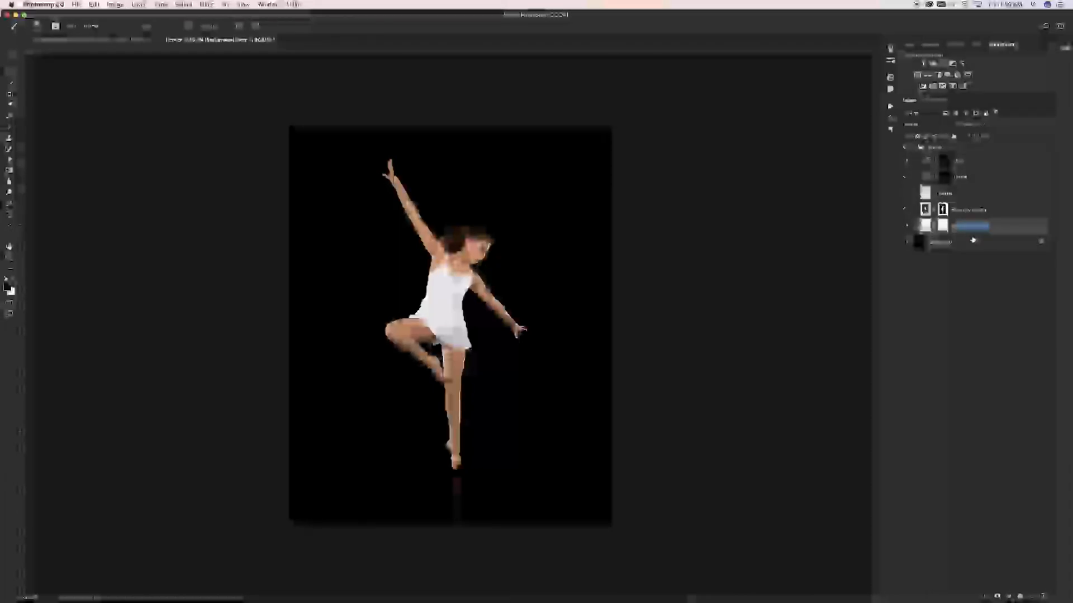
{"action": "type", "text": "B"}
{"action": "key", "text": "BackSpace"}
{"action": "type", "text": "Ba"}
{"action": "key", "text": "Return"}
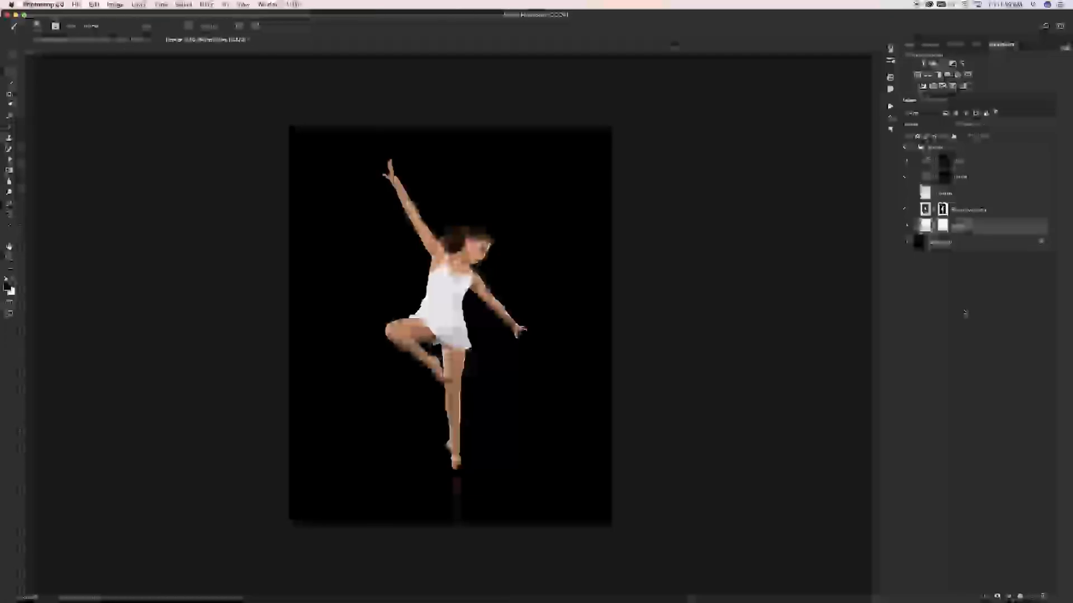
{"action": "left_click", "coordinate": [963, 288]}
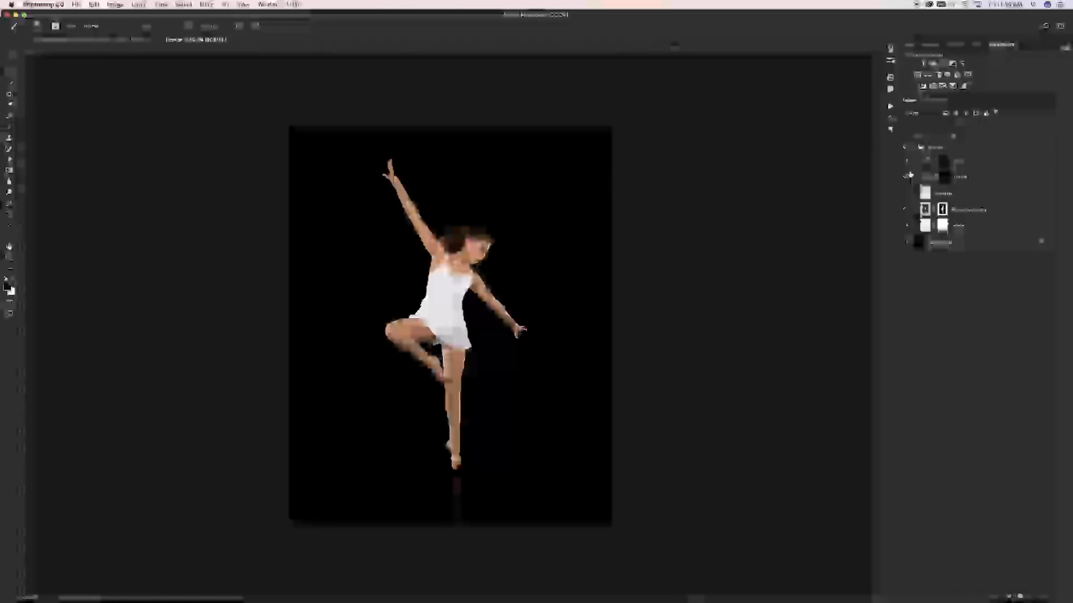
{"action": "left_click", "coordinate": [907, 176]}
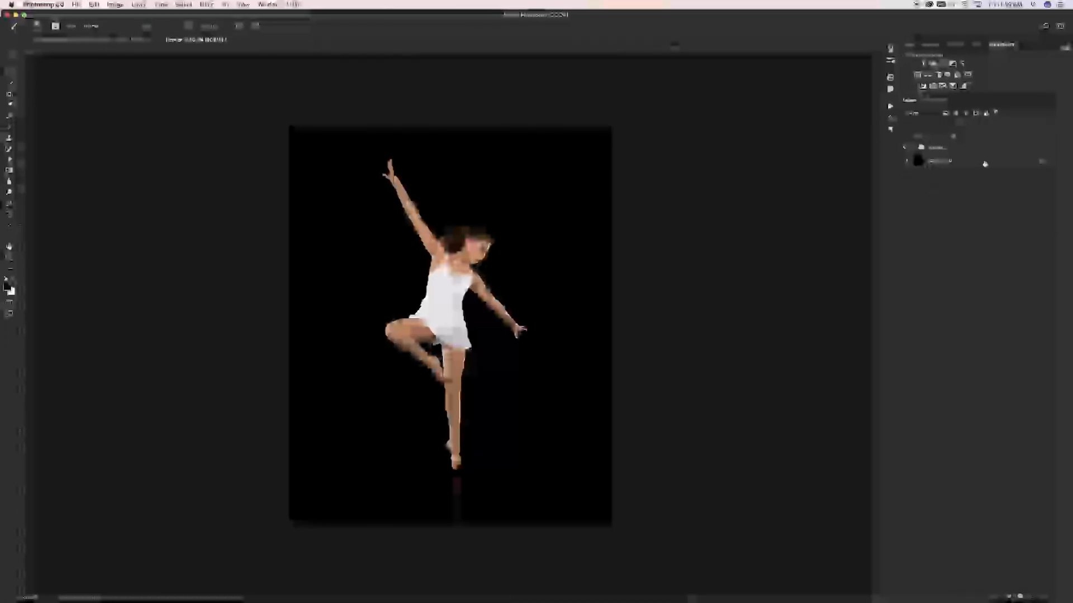
Step: Add a new empty layer directly above the black background and give it a descriptive name
{"action": "left_click", "coordinate": [981, 162]}
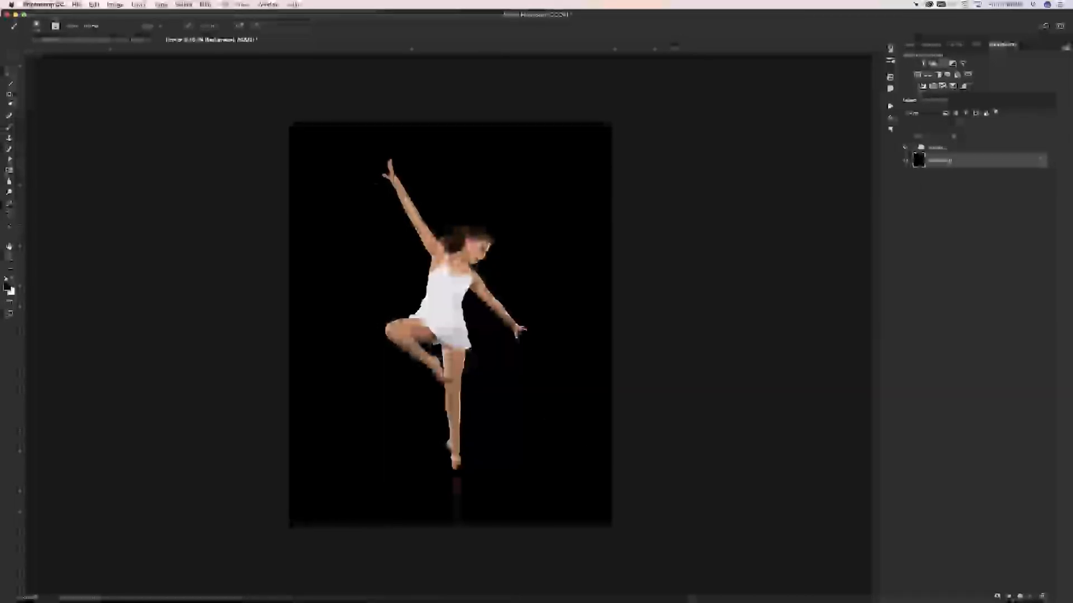
{"action": "left_click", "coordinate": [1031, 596]}
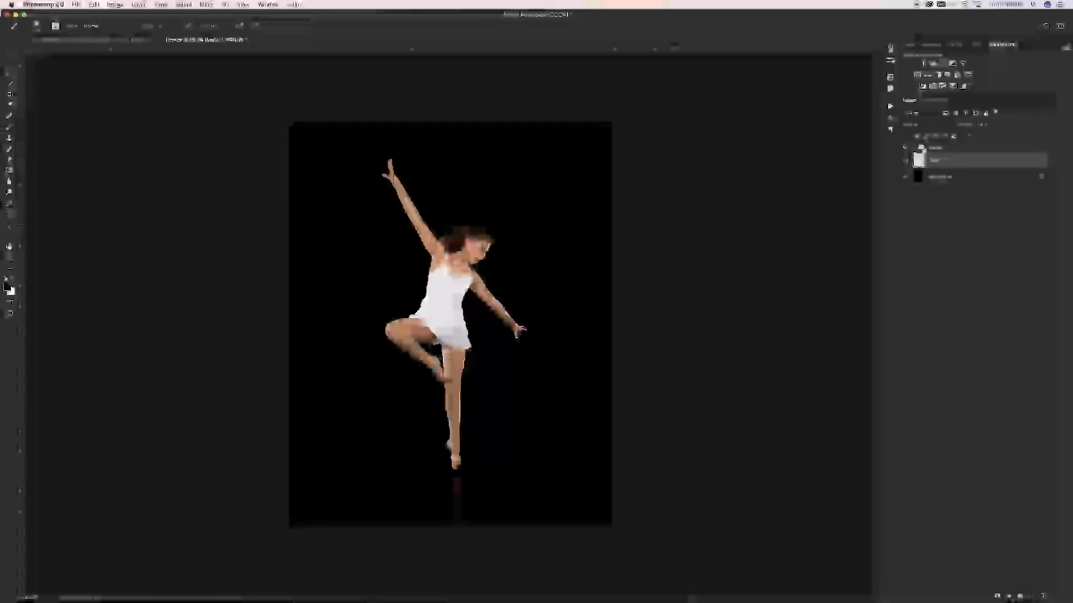
{"action": "double_click", "coordinate": [939, 161]}
{"action": "type", "text": "s"}
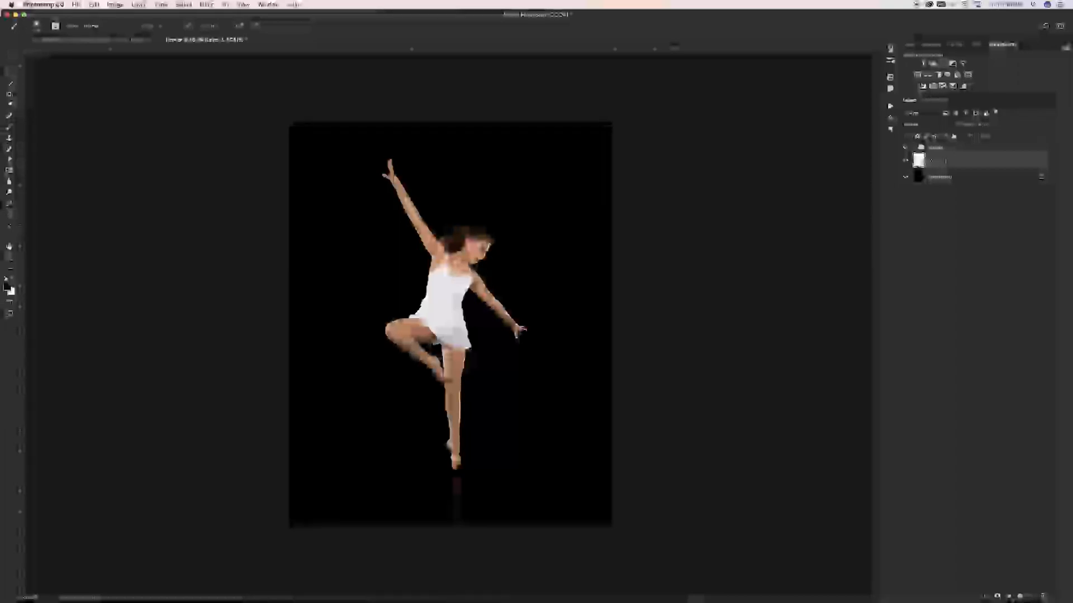
{"action": "key", "text": "Return"}
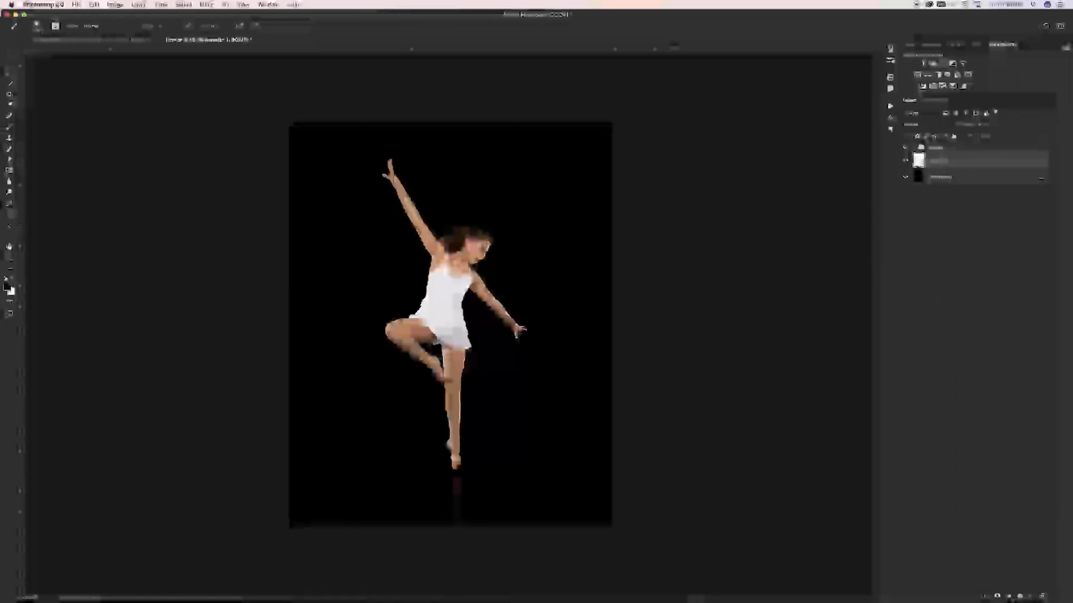
Step: Choose a wide powder cloud brush from the brush presets for the new layer above the background
{"action": "left_click", "coordinate": [38, 27]}
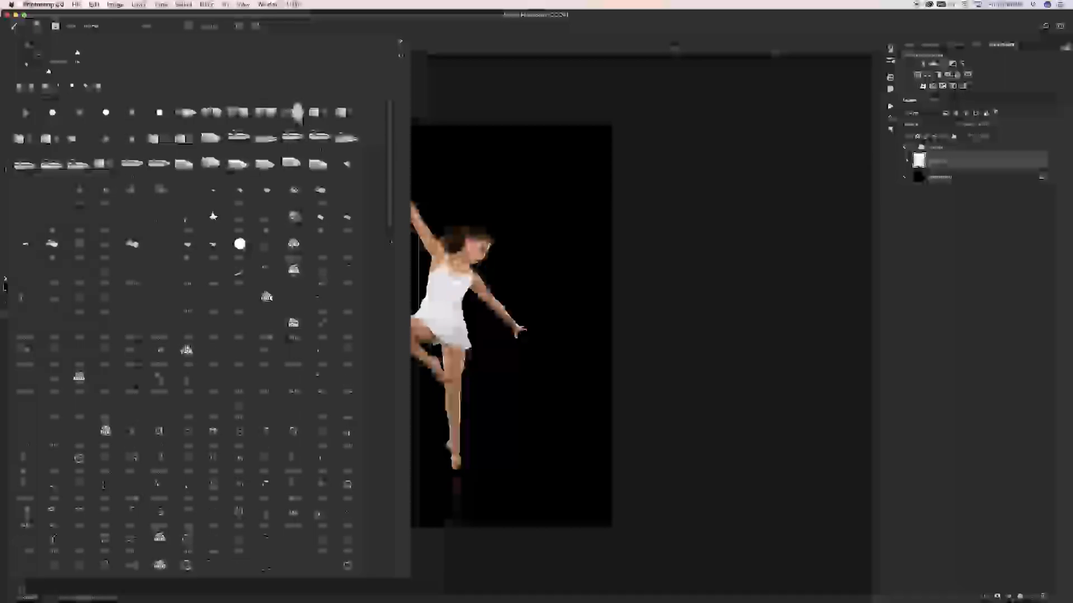
{"action": "scroll", "coordinate": [390, 374], "scroll_direction": "down", "scroll_amount": 3}
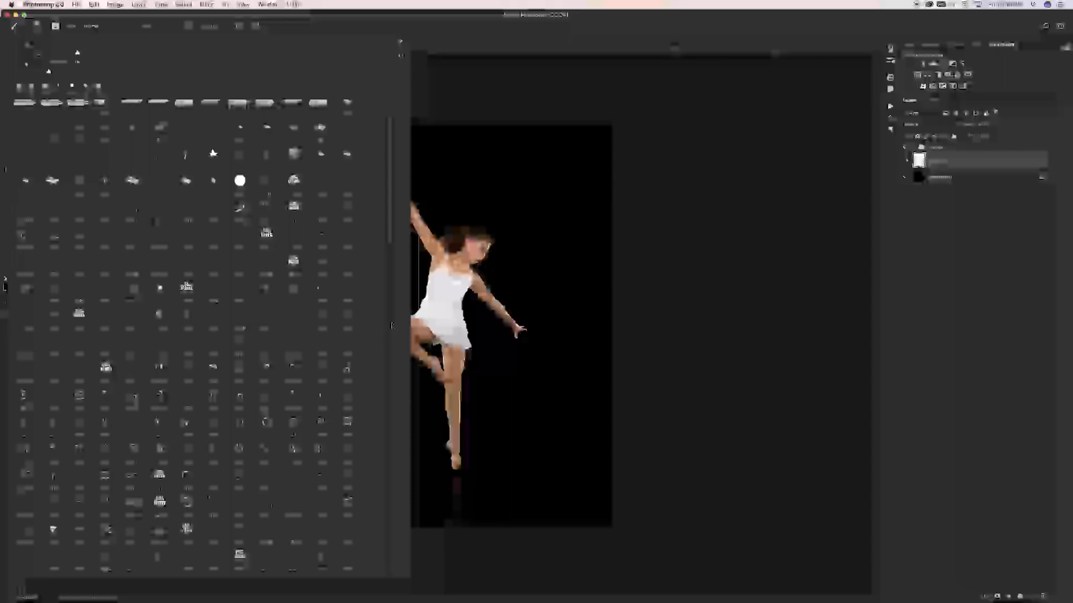
{"action": "left_click", "coordinate": [392, 347]}
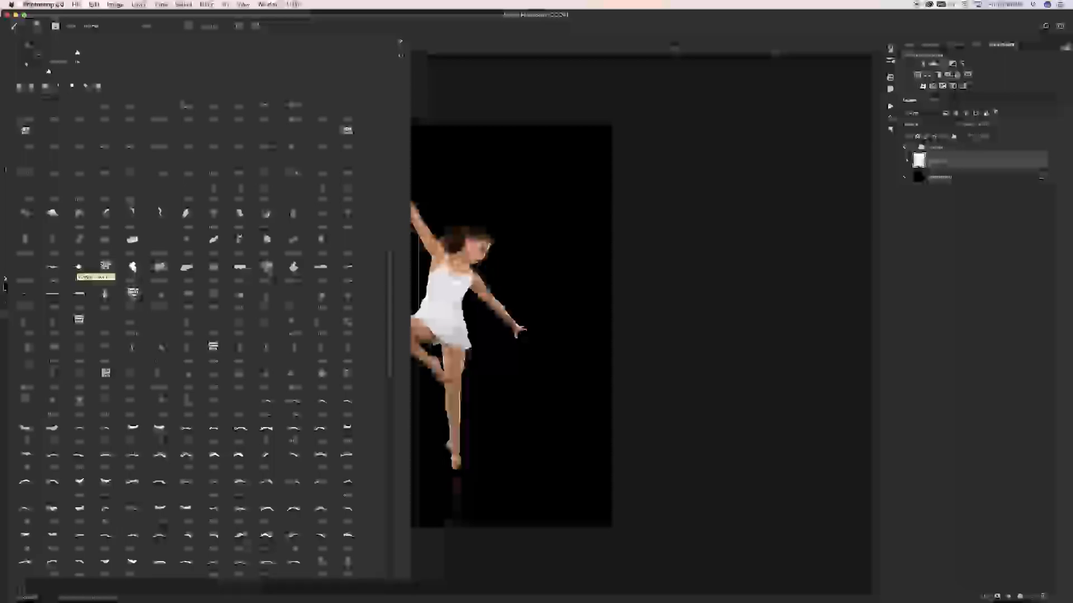
{"action": "left_click", "coordinate": [81, 269]}
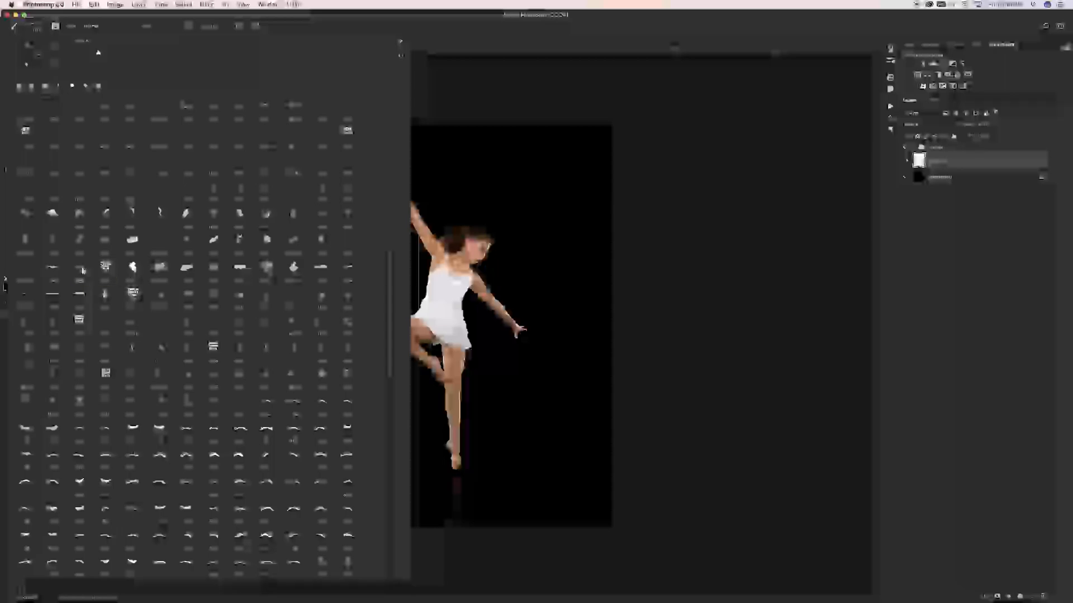
{"action": "left_click", "coordinate": [969, 163]}
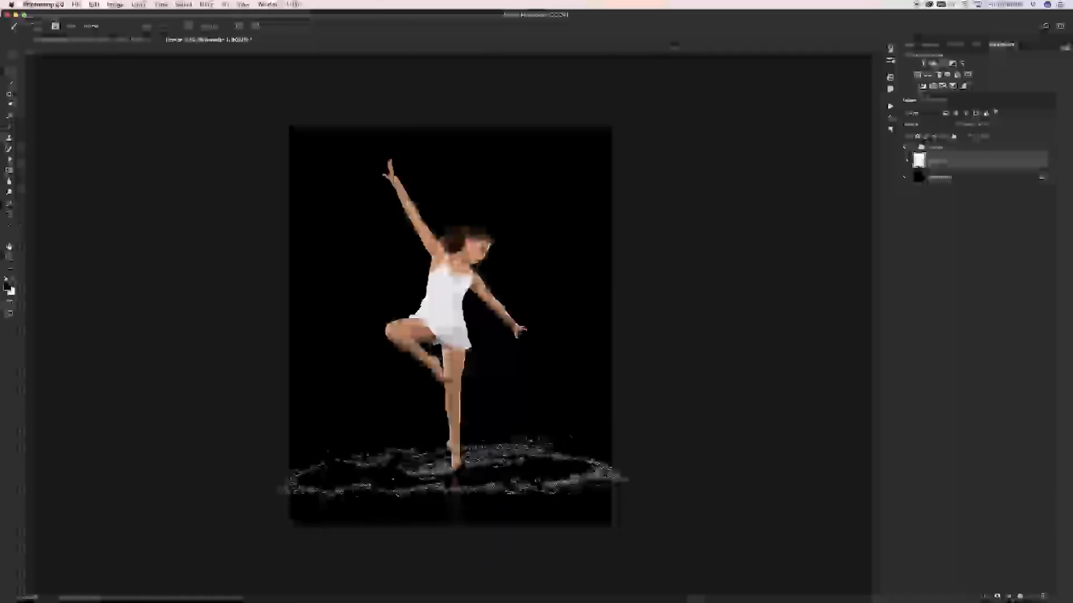
Step: Stamp a white powder cloud around the dancer's foot with a slightly smaller brush, and expand the dancer's layer group
{"action": "key", "text": "bracketleft"}
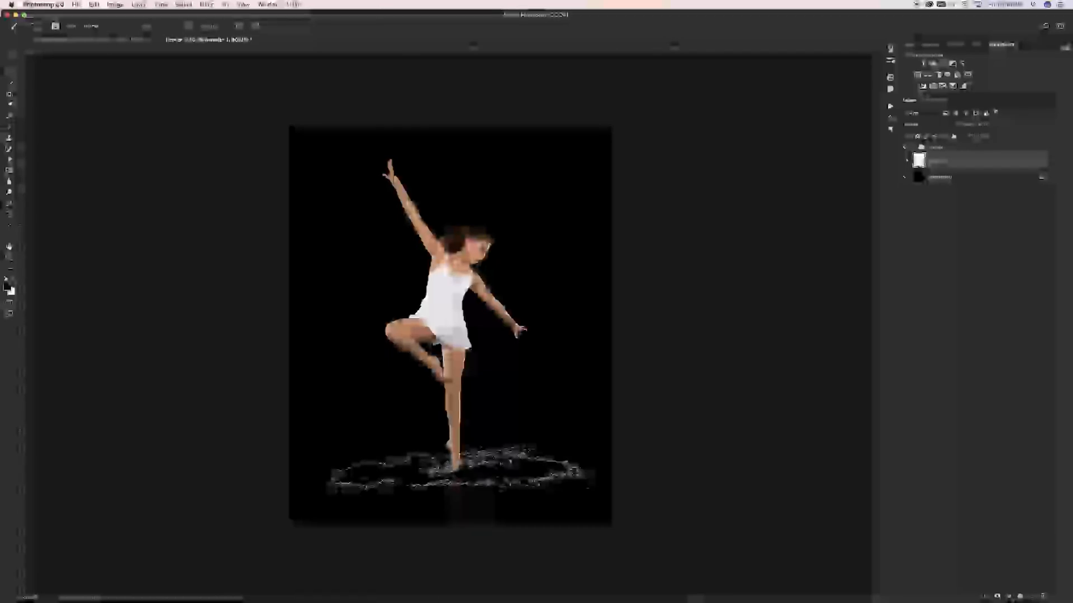
{"action": "left_click", "coordinate": [12, 279]}
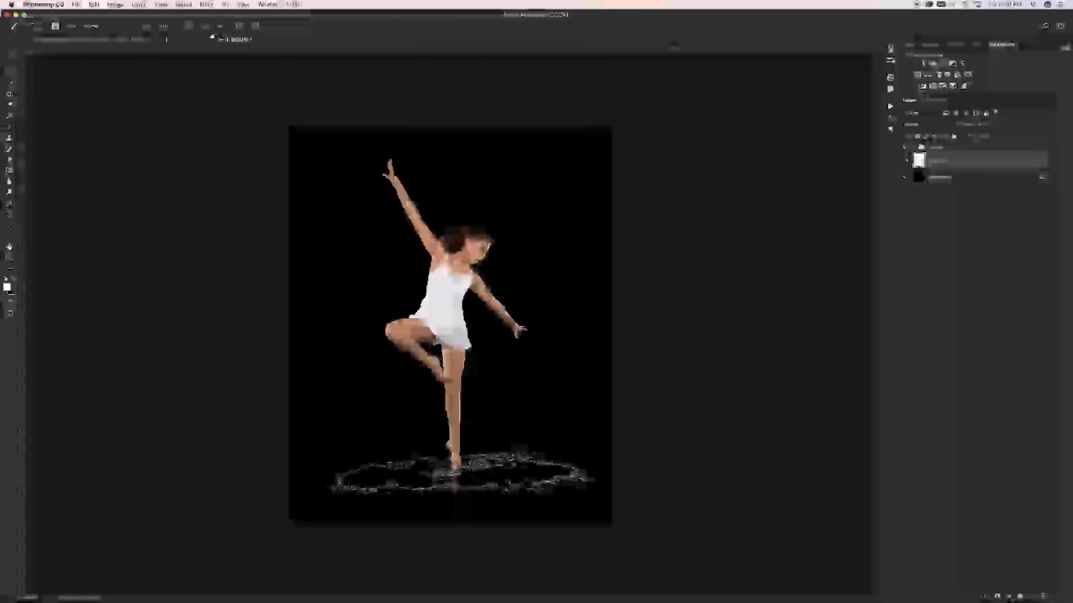
{"action": "left_click", "coordinate": [461, 469]}
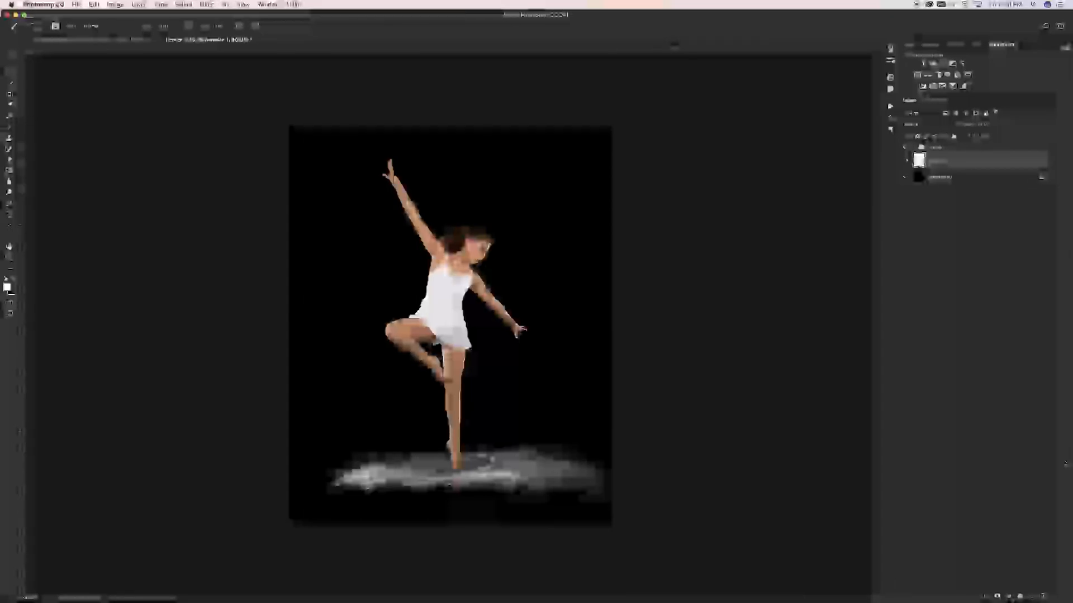
{"action": "left_click", "coordinate": [914, 147]}
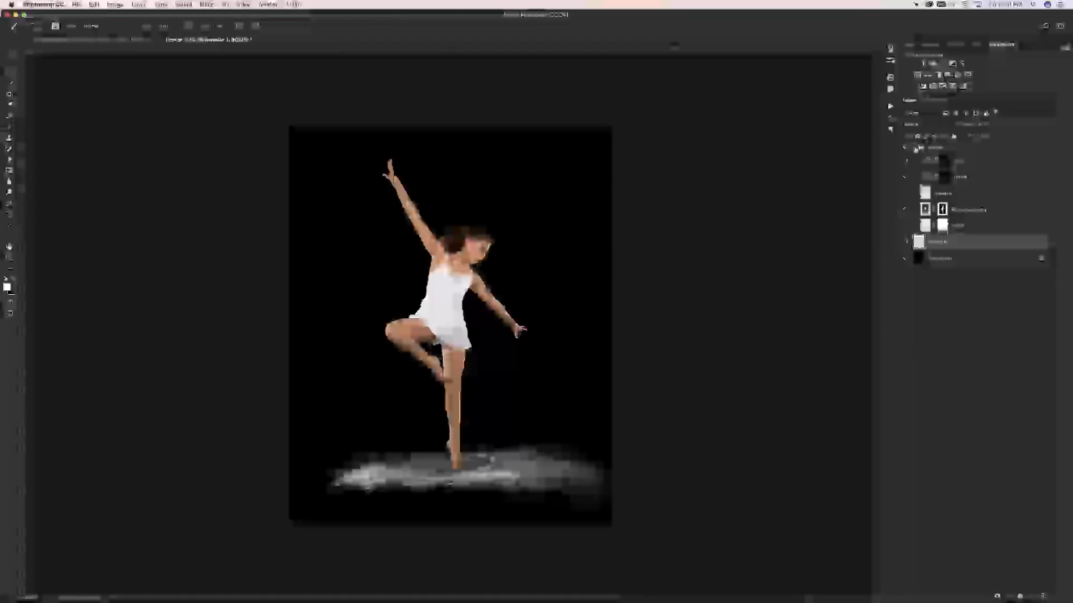
Step: Collapse the dancer's layer group and move the powder cloud slightly down and to the left around her foot
{"action": "left_click", "coordinate": [906, 147]}
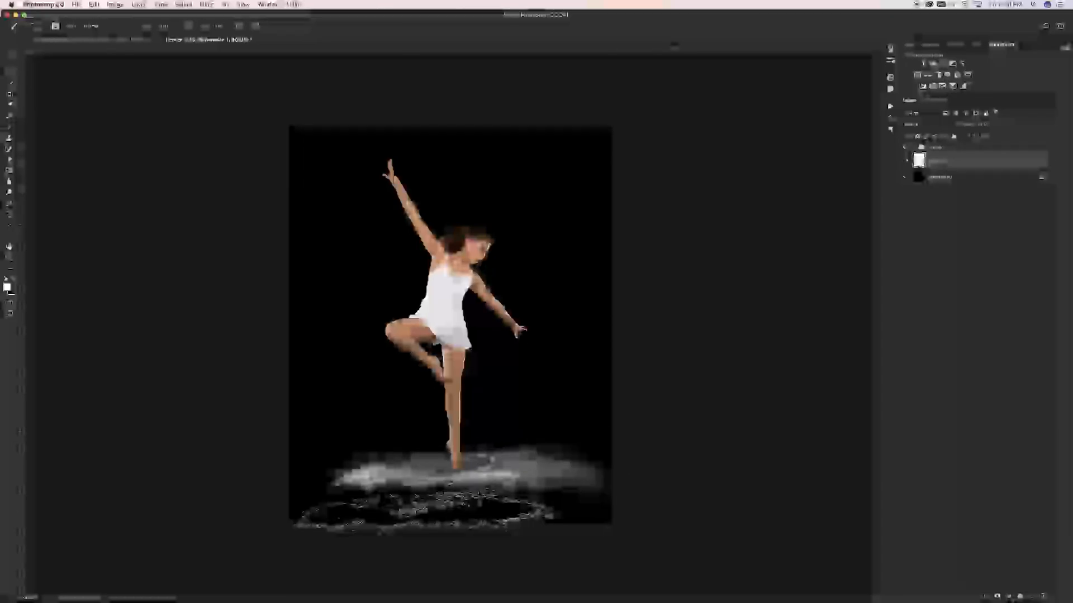
{"action": "key", "text": "v"}
{"action": "left_click_drag", "start_coordinate": [502, 472], "coordinate": [497, 481]}
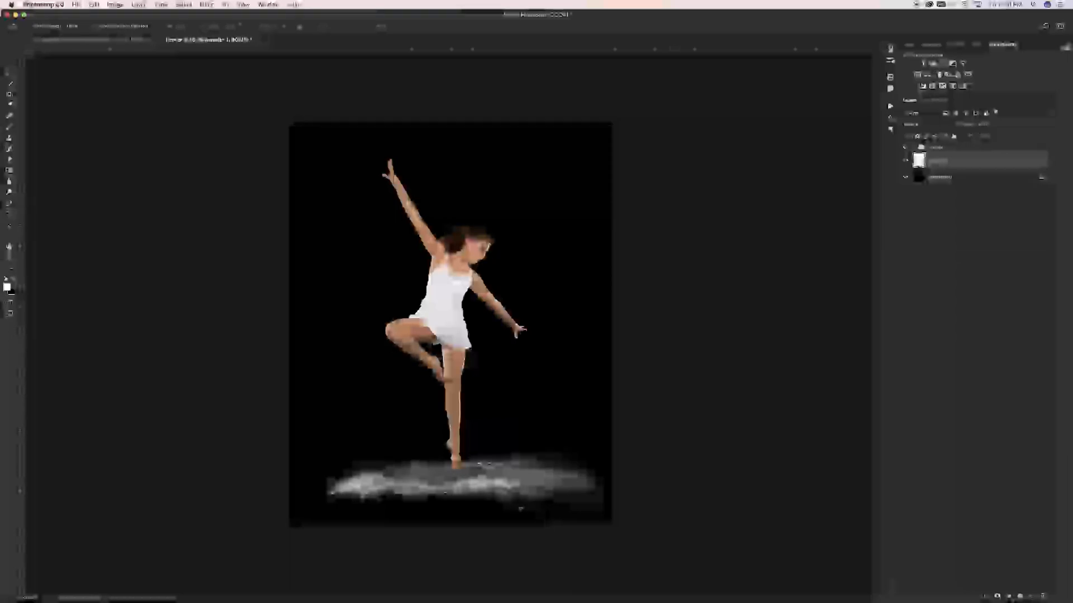
Step: Warp the powder cloud, pulling its upper-left corner outward and bulging its upper edge slightly upward, and apply the transformation
{"action": "key", "text": "super+t"}
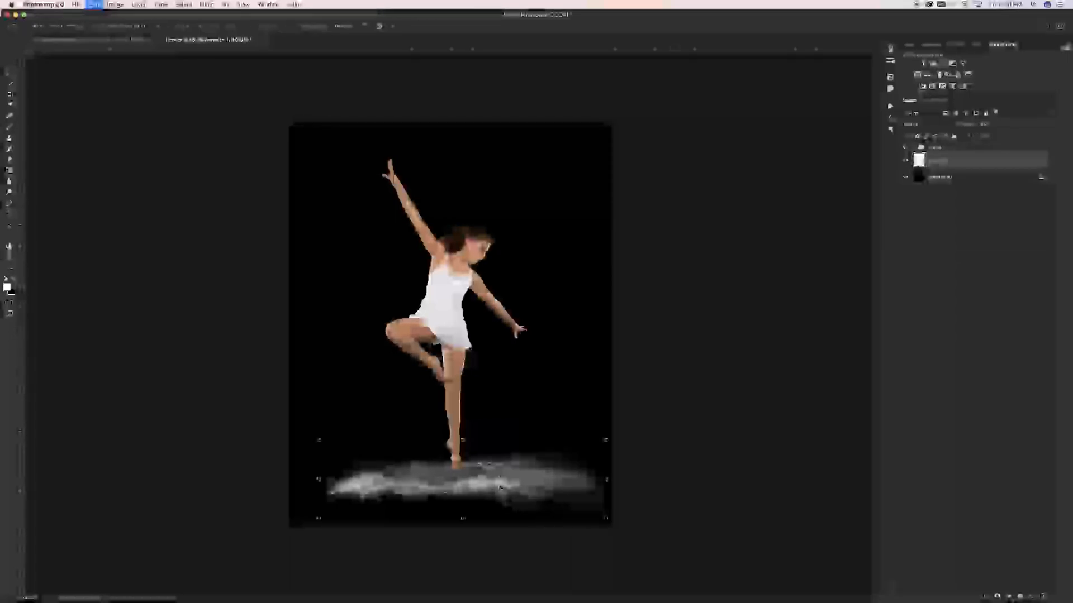
{"action": "right_click", "coordinate": [497, 483]}
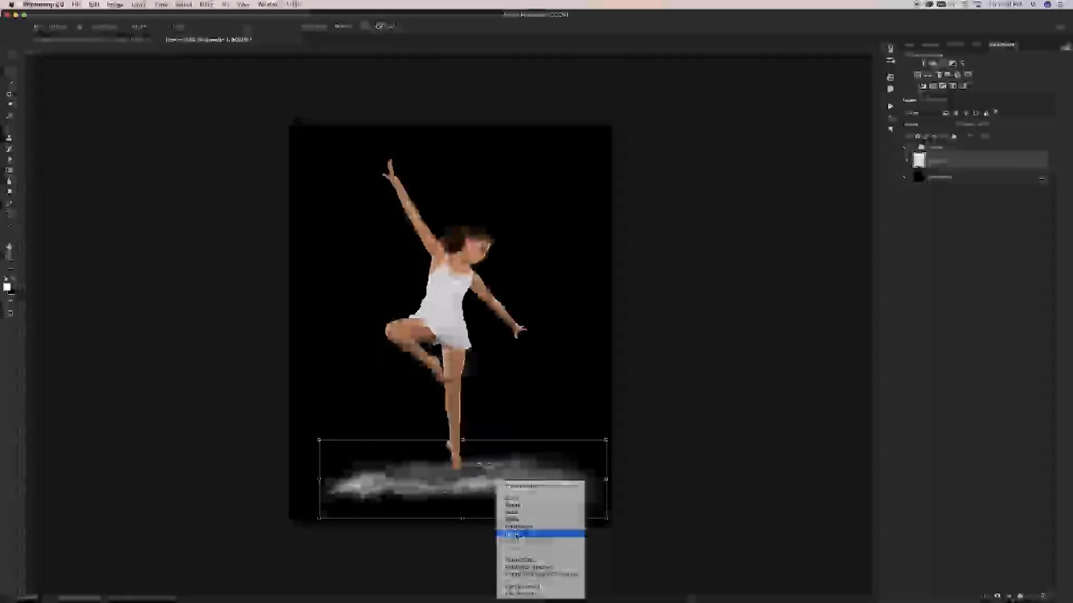
{"action": "left_click", "coordinate": [516, 535]}
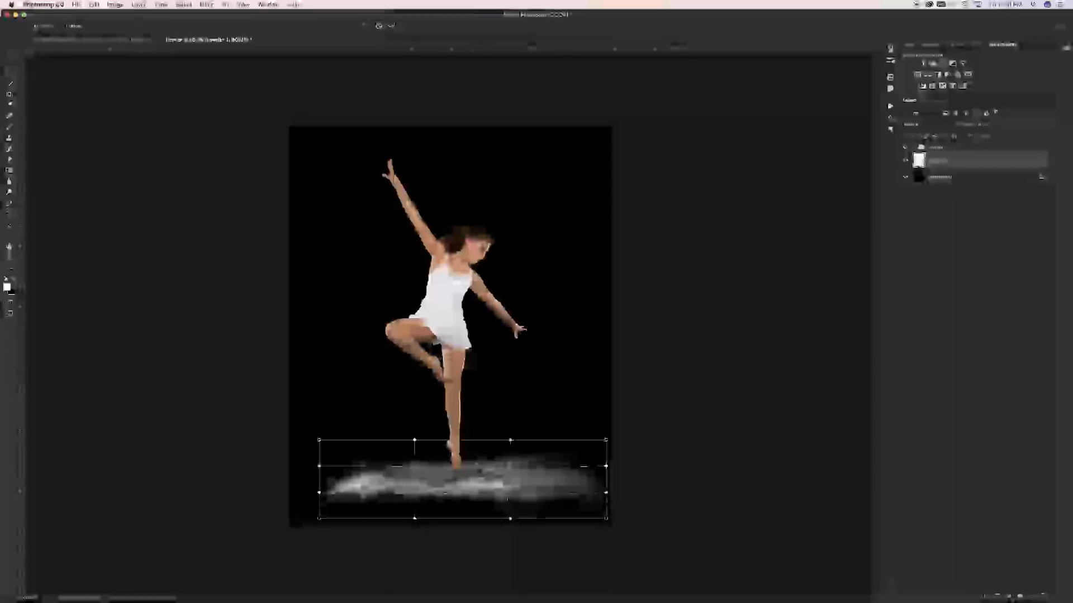
{"action": "left_click_drag", "start_coordinate": [447, 482], "coordinate": [445, 486]}
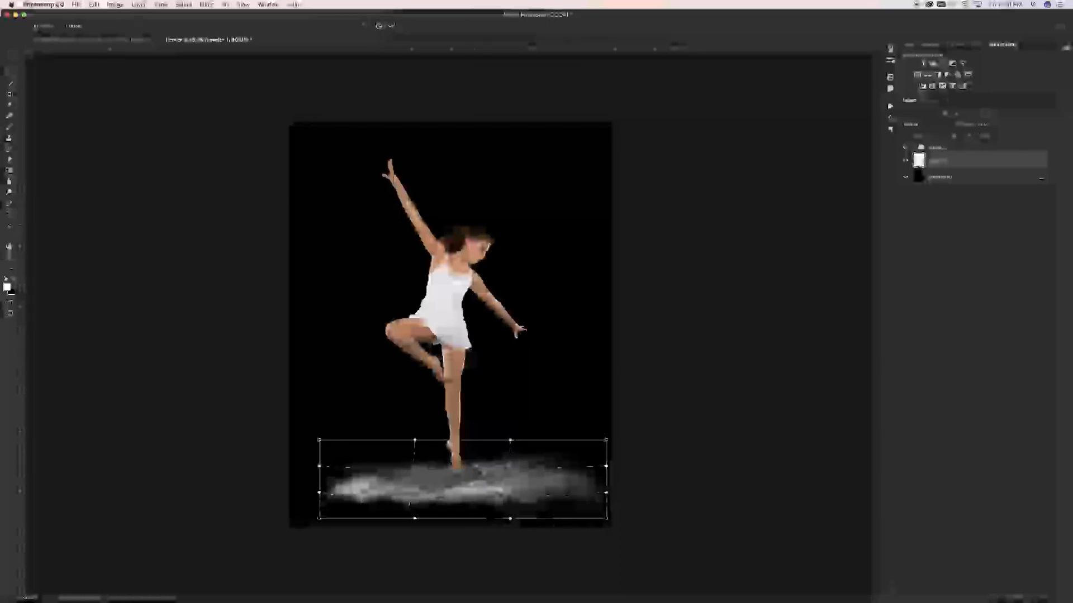
{"action": "left_click_drag", "start_coordinate": [319, 442], "coordinate": [296, 457]}
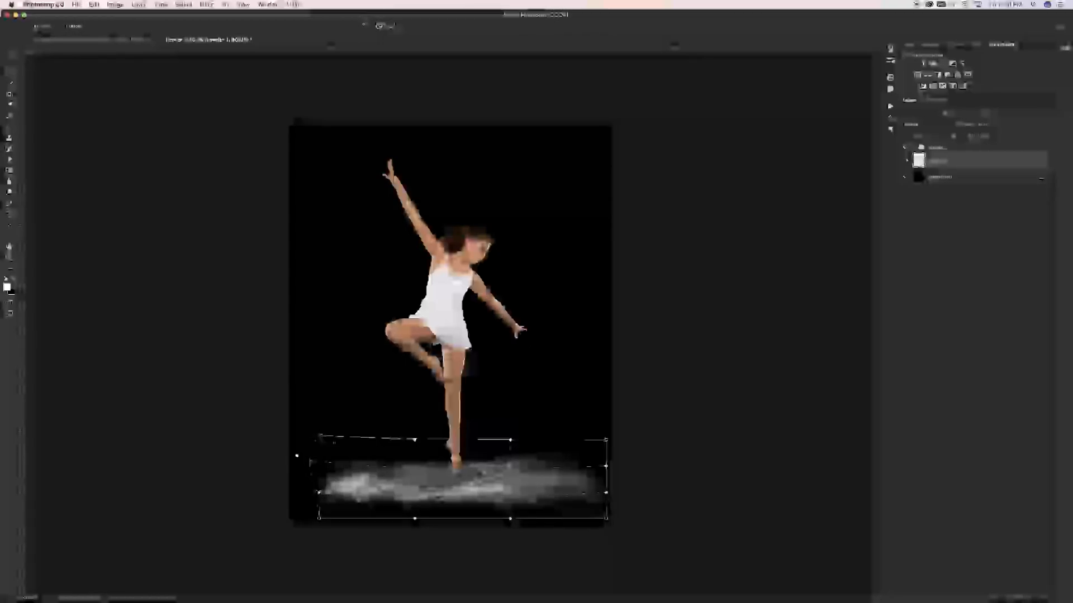
{"action": "left_click_drag", "start_coordinate": [415, 440], "coordinate": [412, 431]}
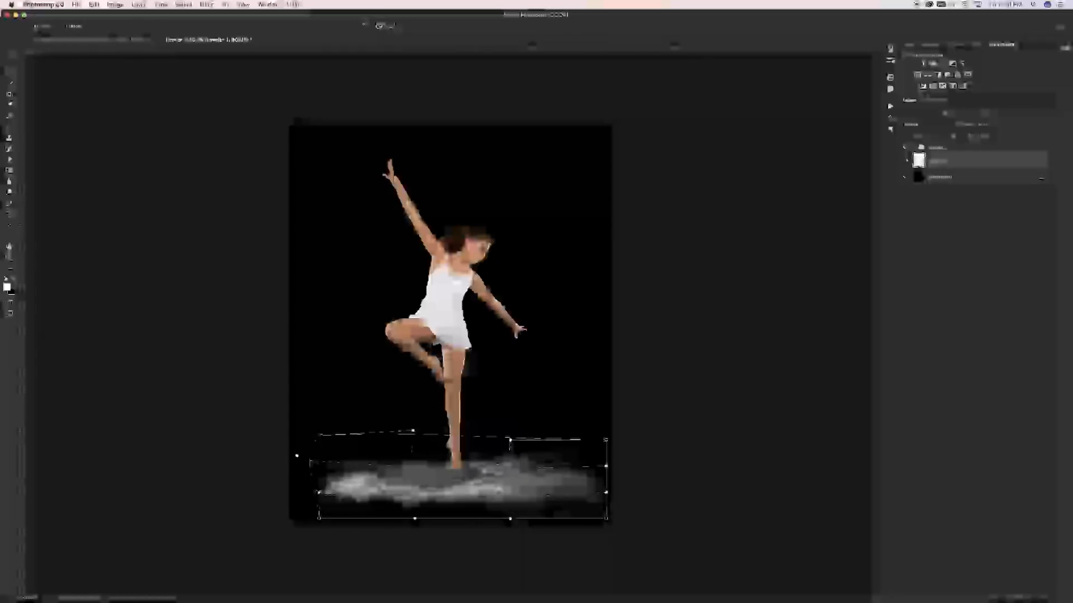
{"action": "left_click_drag", "start_coordinate": [510, 440], "coordinate": [513, 430]}
{"action": "left_click_drag", "start_coordinate": [606, 518], "coordinate": [607, 520]}
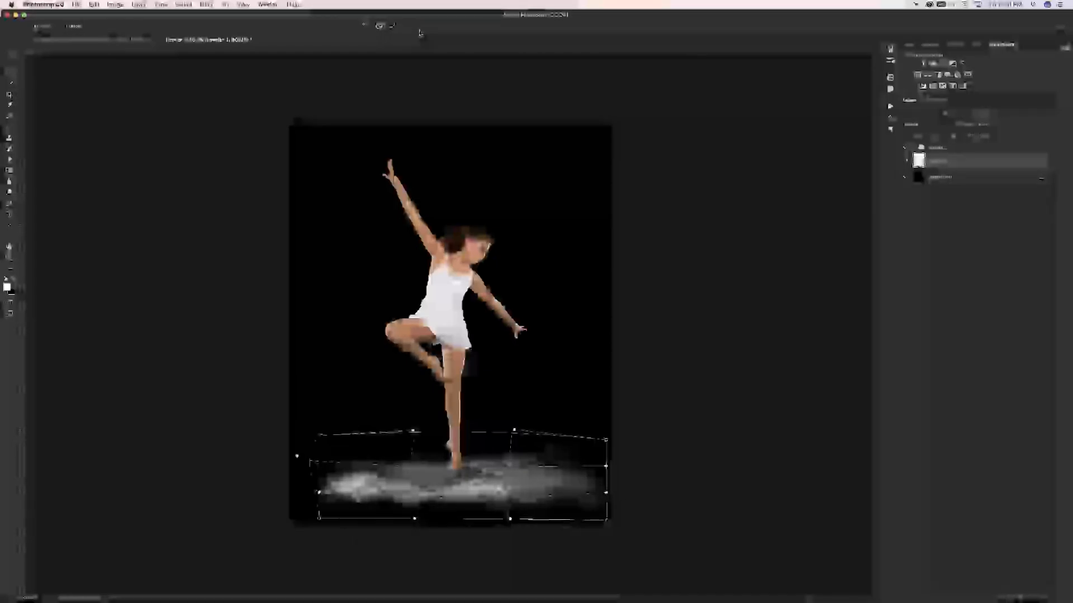
{"action": "left_click", "coordinate": [392, 26]}
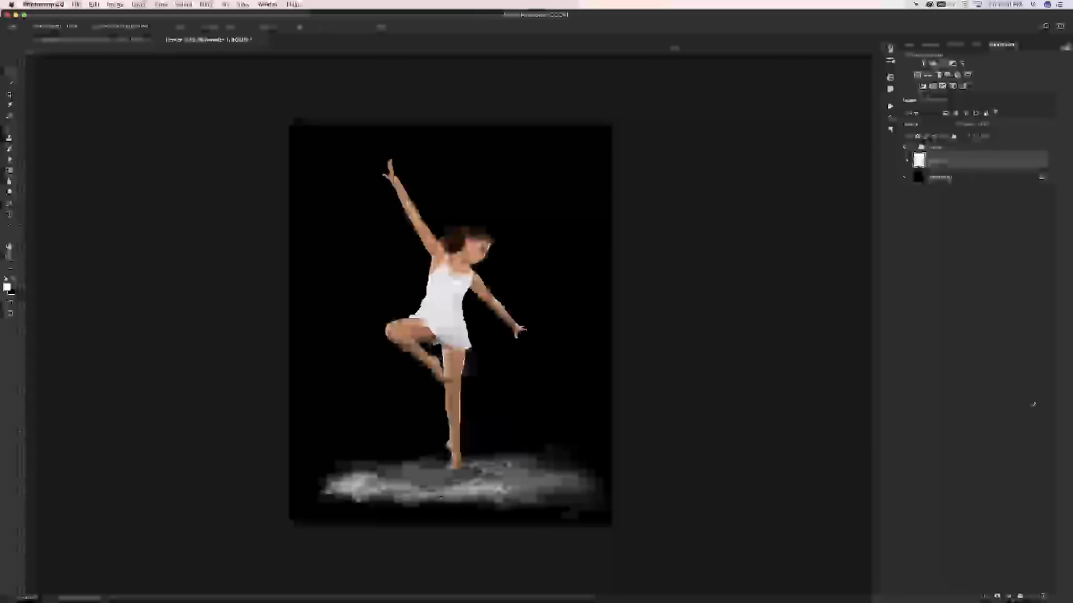
Step: Add a new empty layer directly above the first powder layer, name it Powder 2, and deselect it
{"action": "left_click", "coordinate": [1031, 596]}
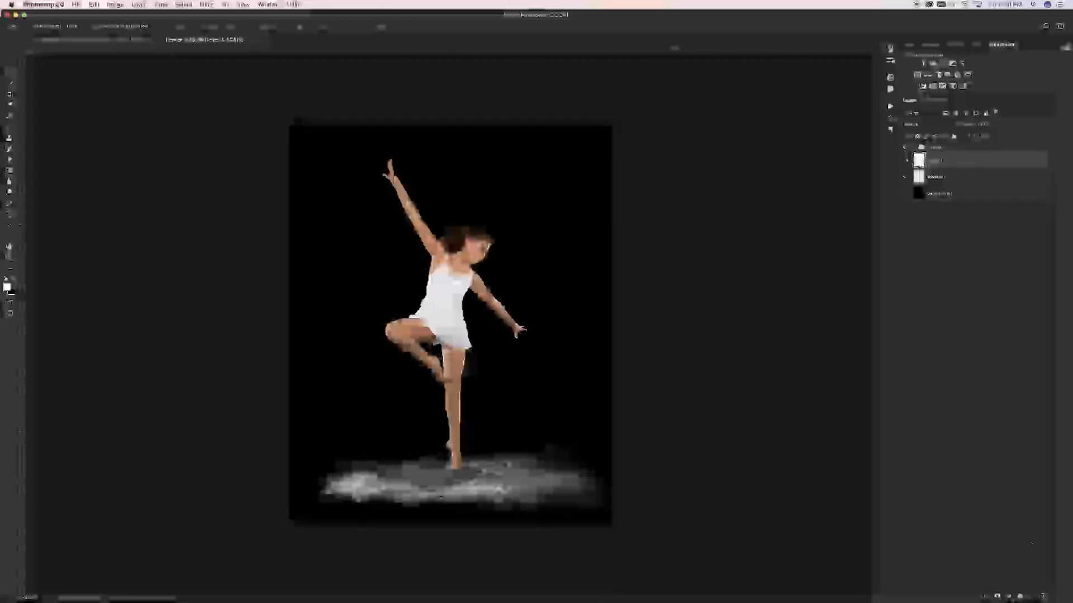
{"action": "double_click", "coordinate": [936, 160]}
{"action": "type", "text": "Powder 2"}
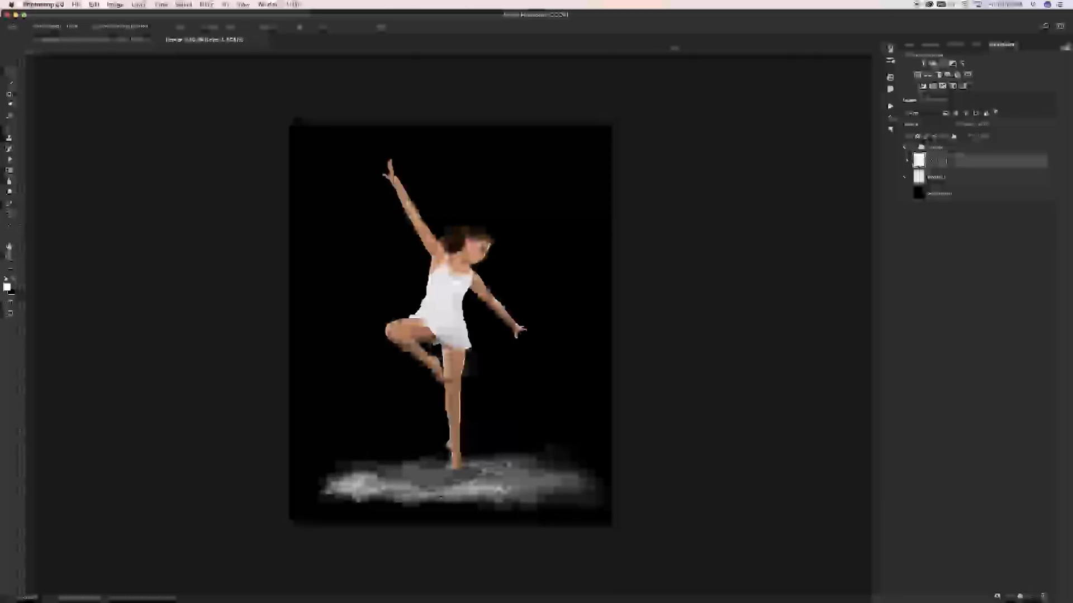
{"action": "left_click", "coordinate": [963, 260]}
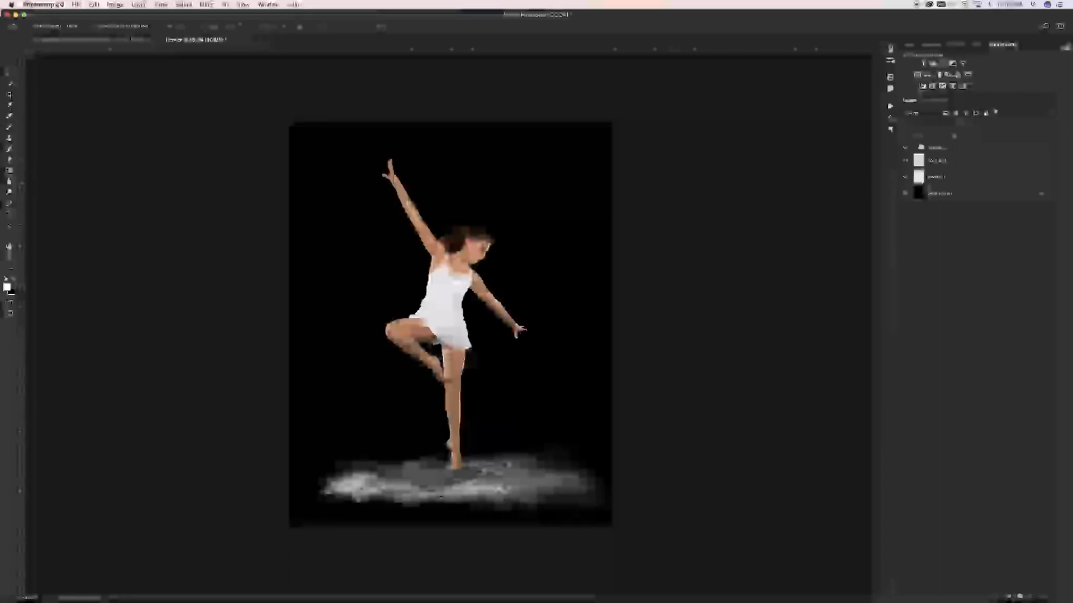
Step: Stamp a white powder cloud behind the dancer's upper body with a powder brush on the upper powder layer
{"action": "key", "text": "b"}
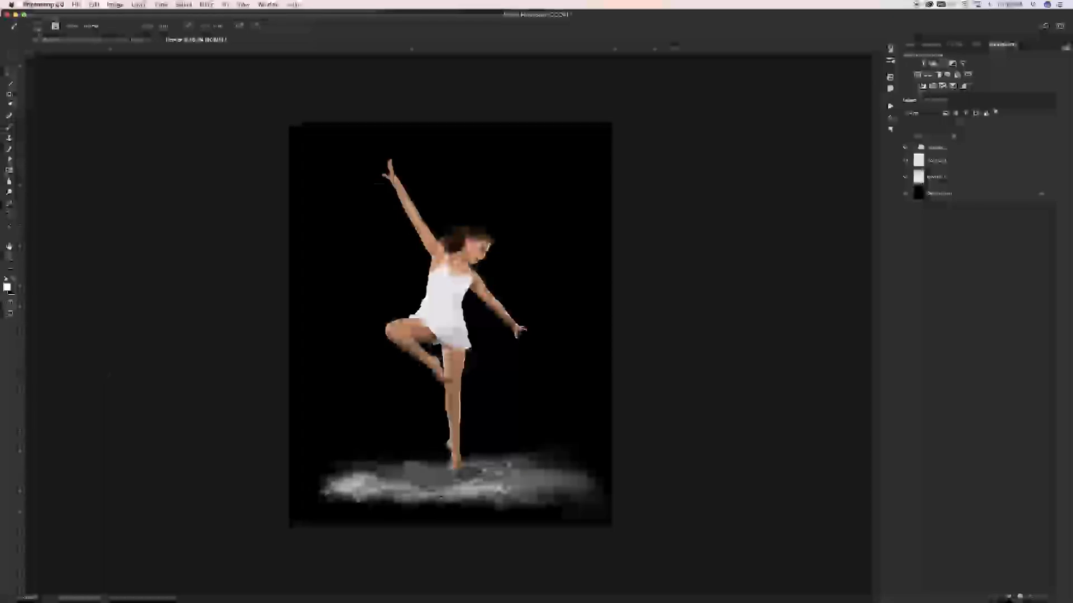
{"action": "right_click", "coordinate": [104, 380]}
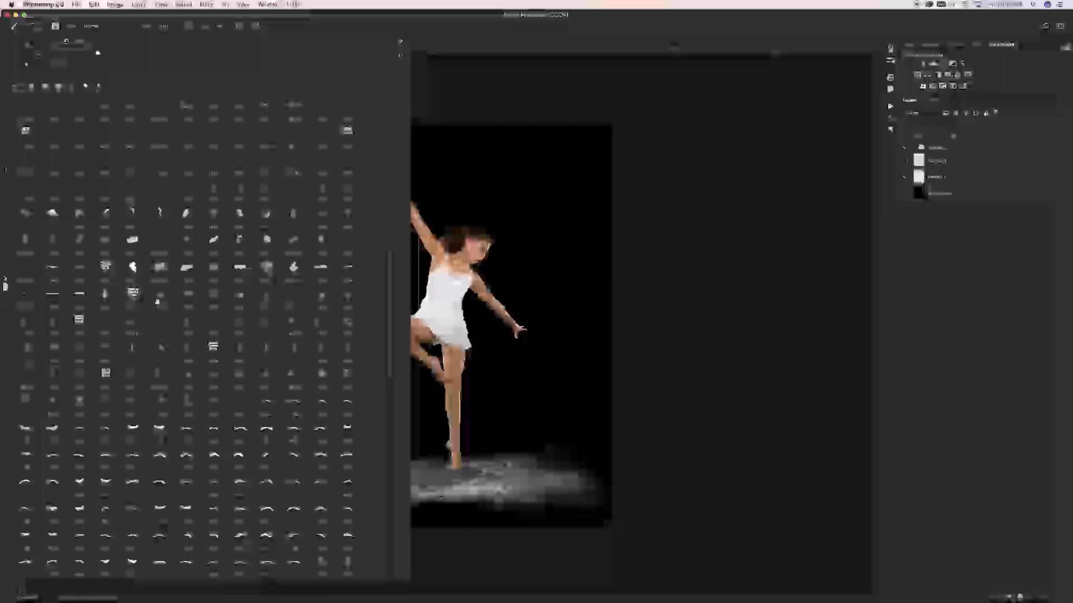
{"action": "left_click", "coordinate": [161, 215]}
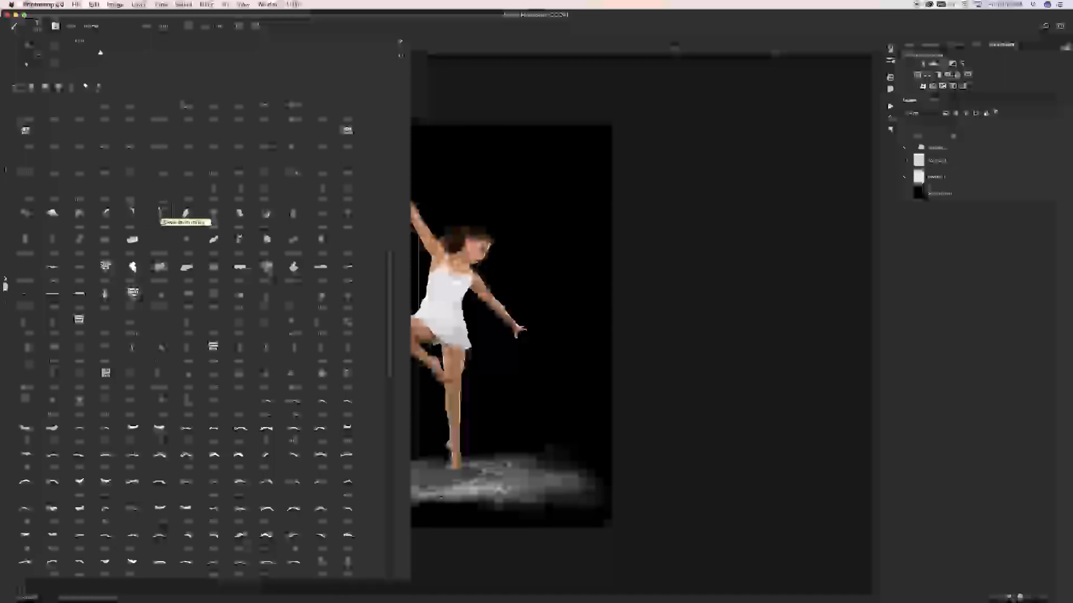
{"action": "left_click", "coordinate": [25, 216]}
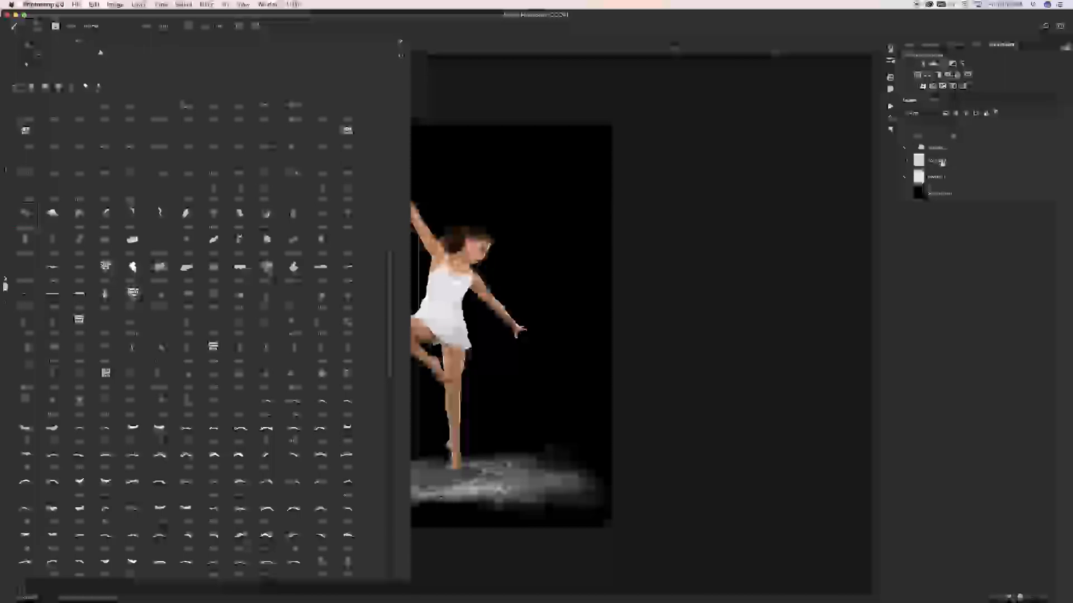
{"action": "left_click", "coordinate": [942, 162]}
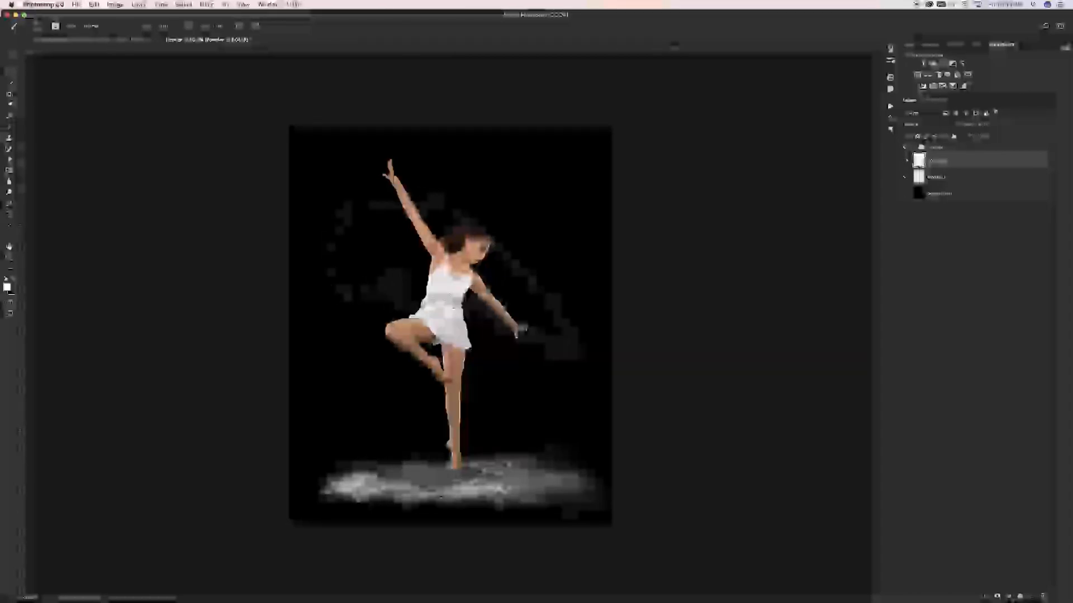
{"action": "left_click", "coordinate": [458, 275]}
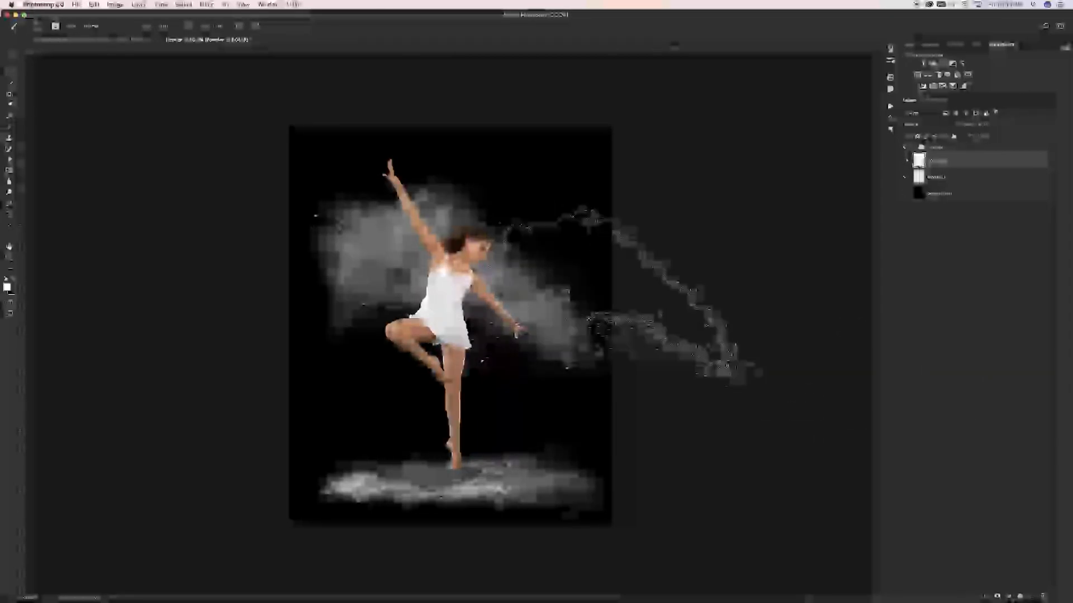
Step: Rotate the powder cloud clockwise with Free Transform and reposition it behind the dancer
{"action": "key", "text": "super+t"}
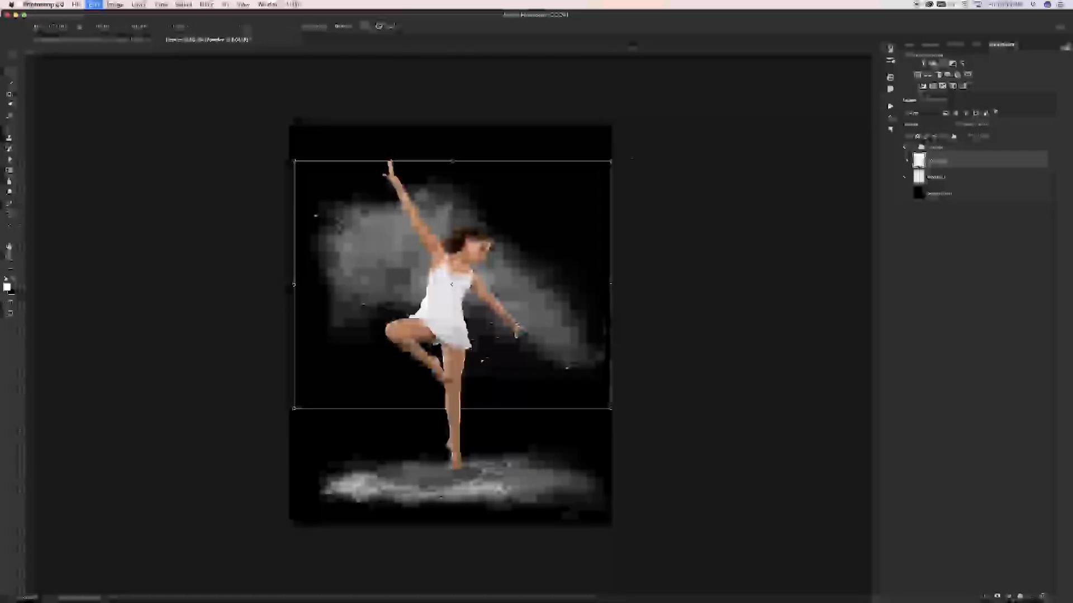
{"action": "left_click_drag", "start_coordinate": [631, 158], "coordinate": [686, 385]}
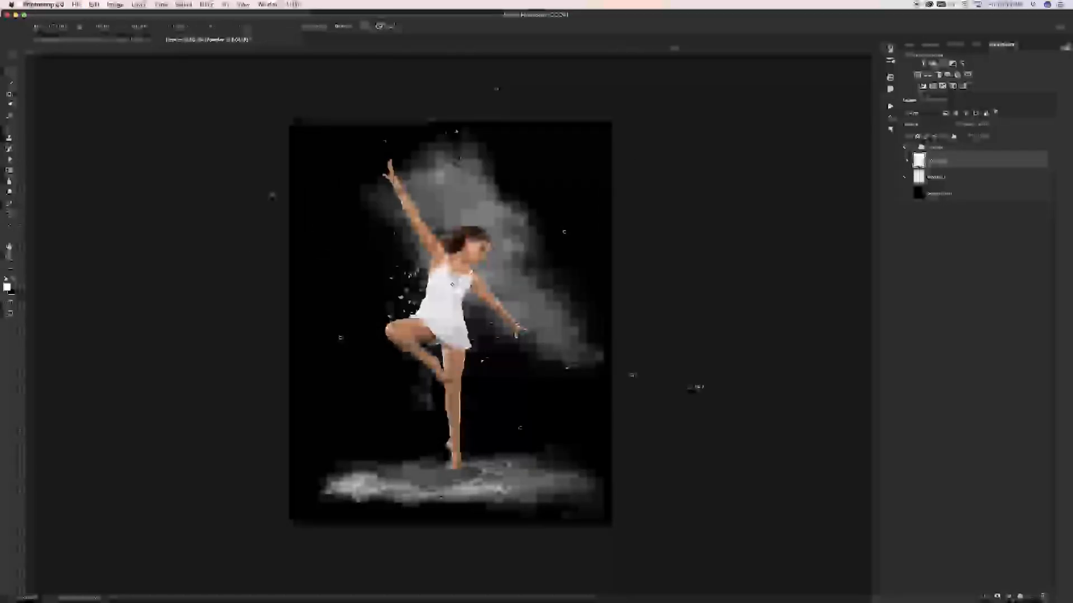
{"action": "left_click_drag", "start_coordinate": [526, 235], "coordinate": [514, 255]}
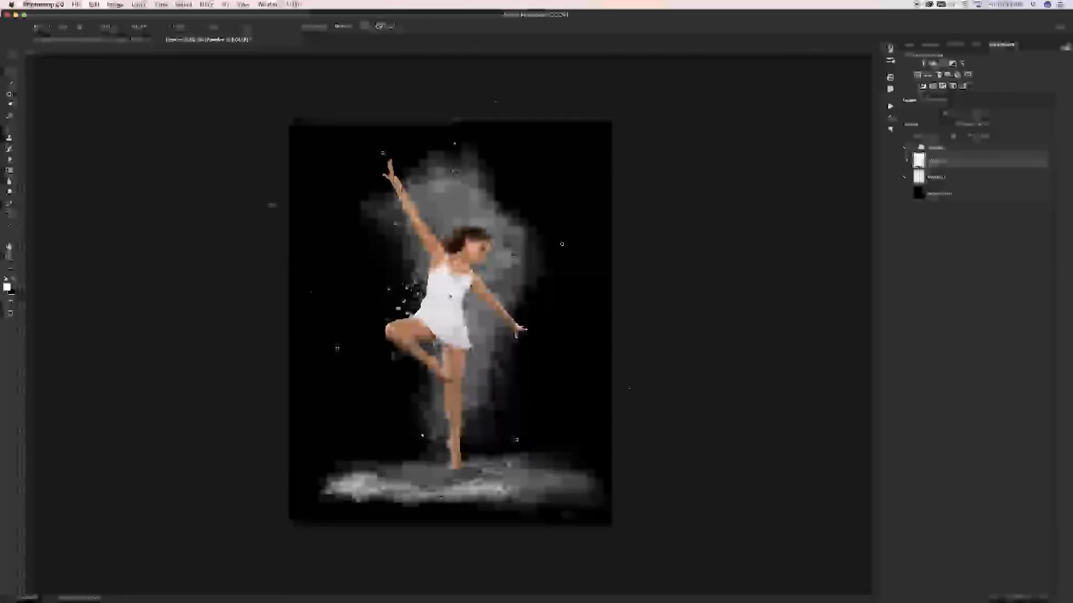
Step: Warp the powder cloud so it follows the dancer's body down toward the floor powder, and apply the transformation
{"action": "right_click", "coordinate": [471, 326]}
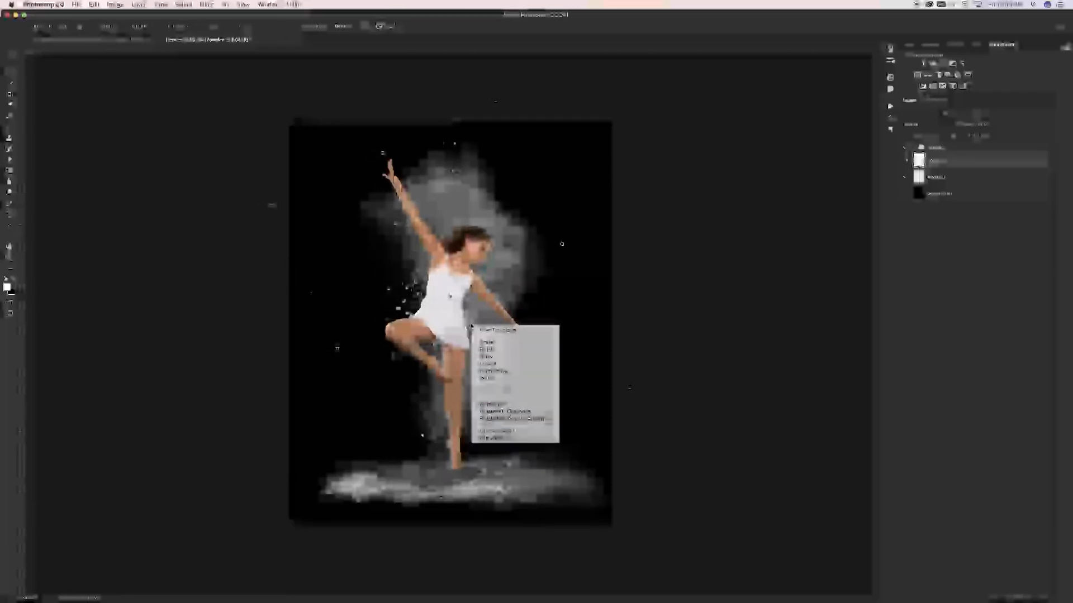
{"action": "left_click", "coordinate": [488, 378]}
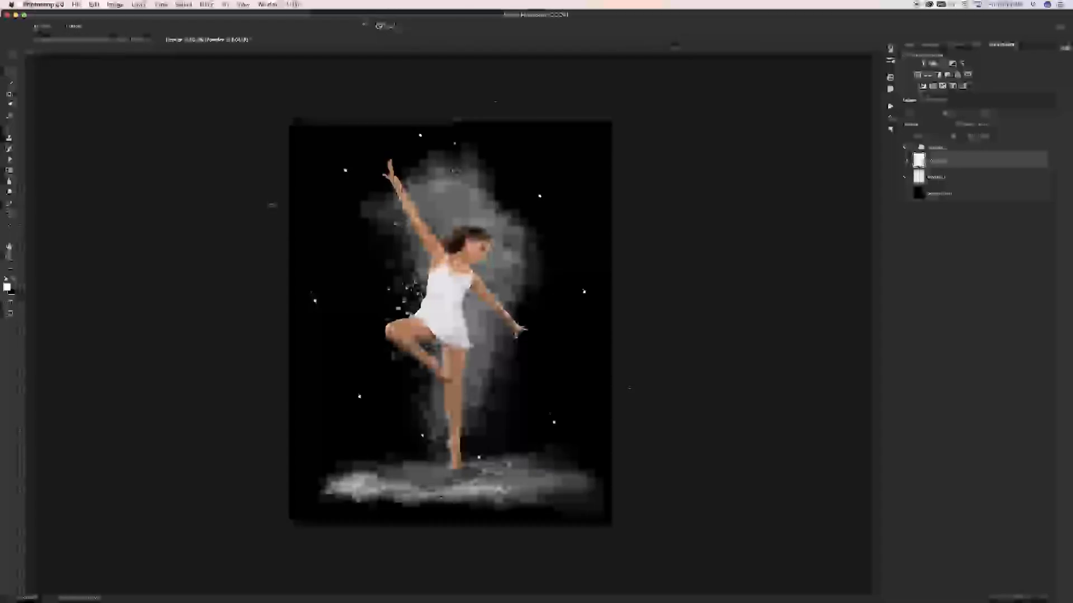
{"action": "left_click_drag", "start_coordinate": [408, 306], "coordinate": [404, 309]}
{"action": "left_click_drag", "start_coordinate": [495, 102], "coordinate": [506, 139]}
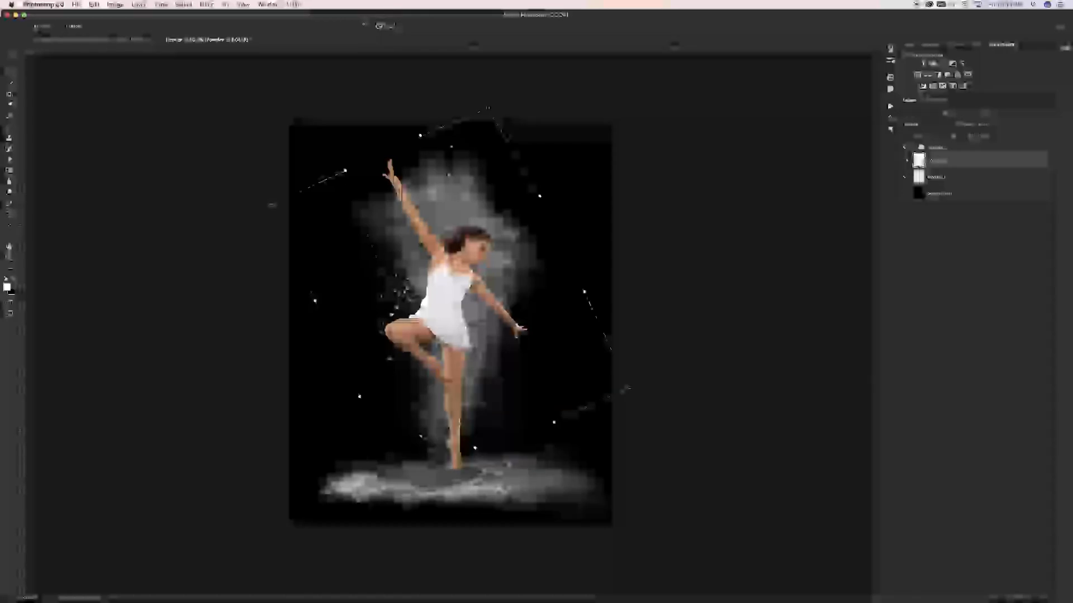
{"action": "mouse_move", "coordinate": [414, 484]}
{"action": "left_mouse_down"}
{"action": "mouse_move", "coordinate": [442, 464]}
{"action": "mouse_move", "coordinate": [431, 487]}
{"action": "left_mouse_up"}
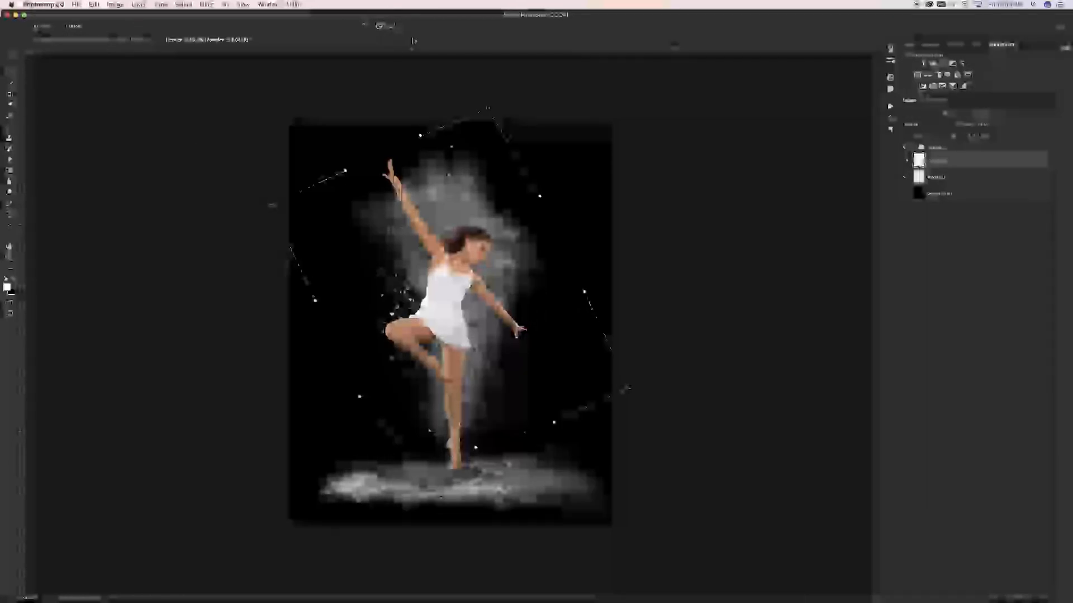
{"action": "key", "text": "Return"}
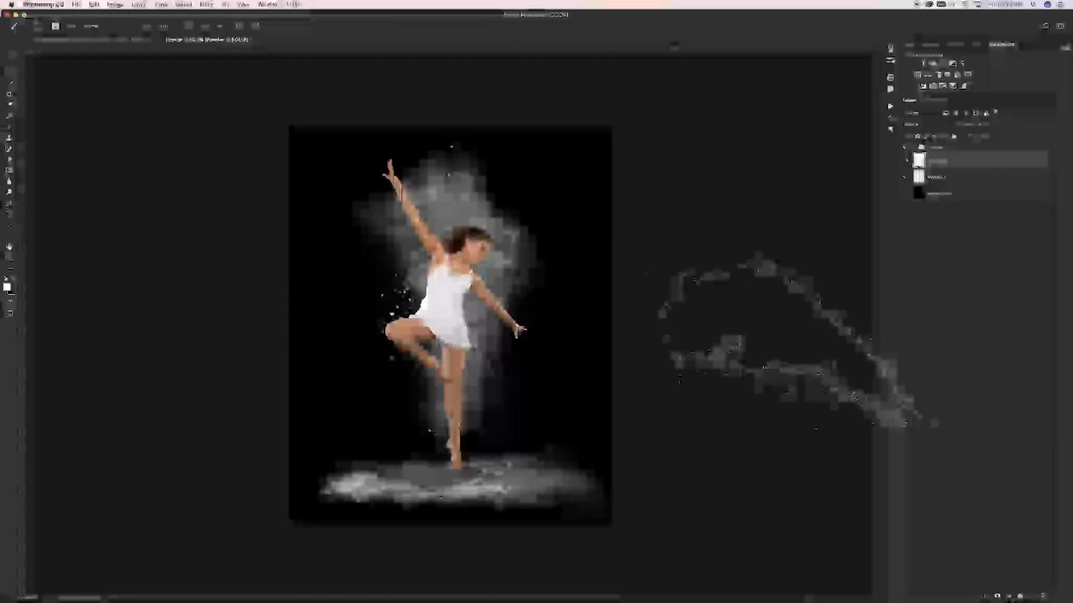
Step: Add a new layer above the powder layers and rename it as the next powder layer
{"action": "left_click", "coordinate": [1032, 594]}
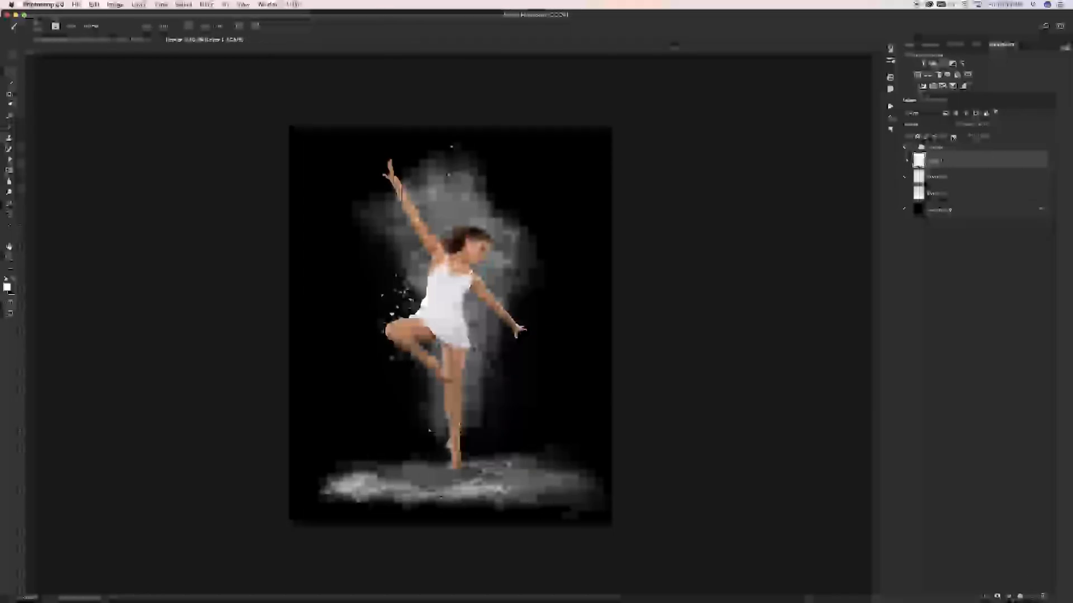
{"action": "double_click", "coordinate": [944, 162]}
{"action": "type", "text": "Po"}
{"action": "key", "text": "Return"}
Step: Choose a different, vertically shaped powder brush for the new powder layer
{"action": "right_click", "coordinate": [78, 164]}
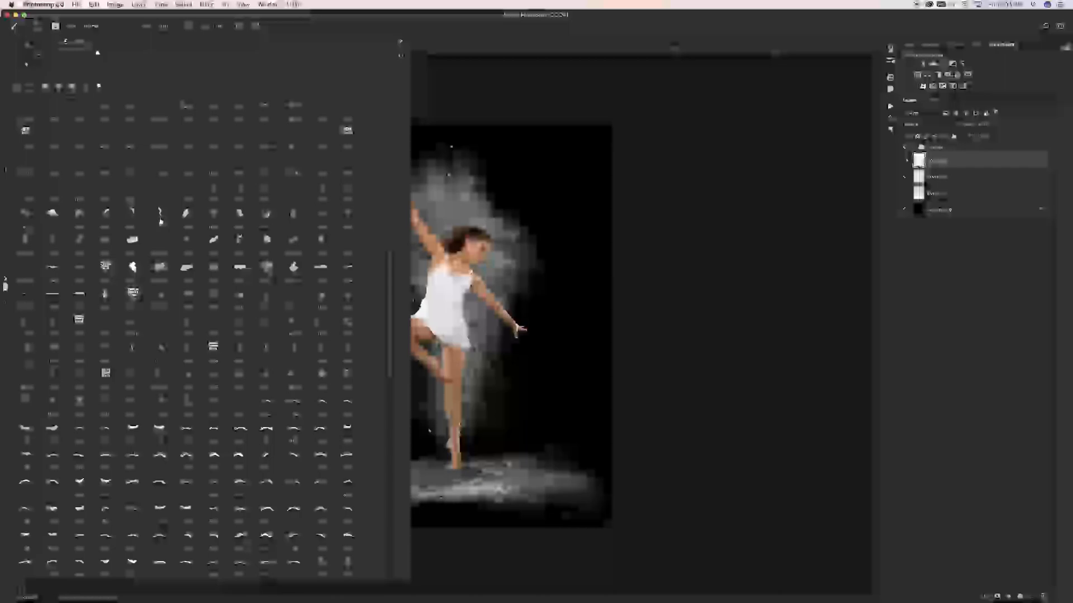
{"action": "left_click", "coordinate": [165, 216]}
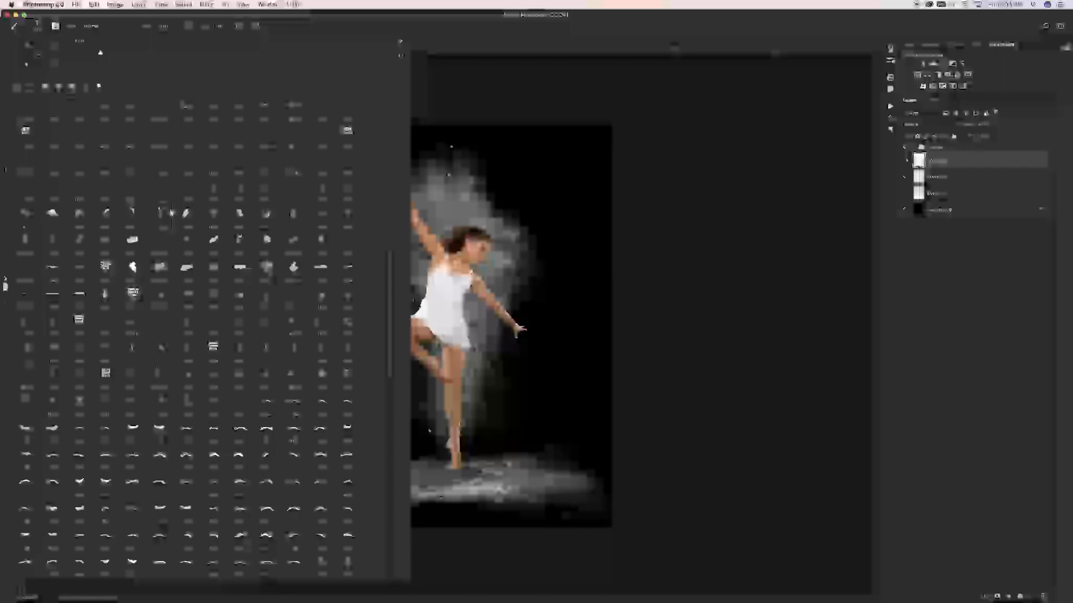
{"action": "left_click", "coordinate": [955, 166]}
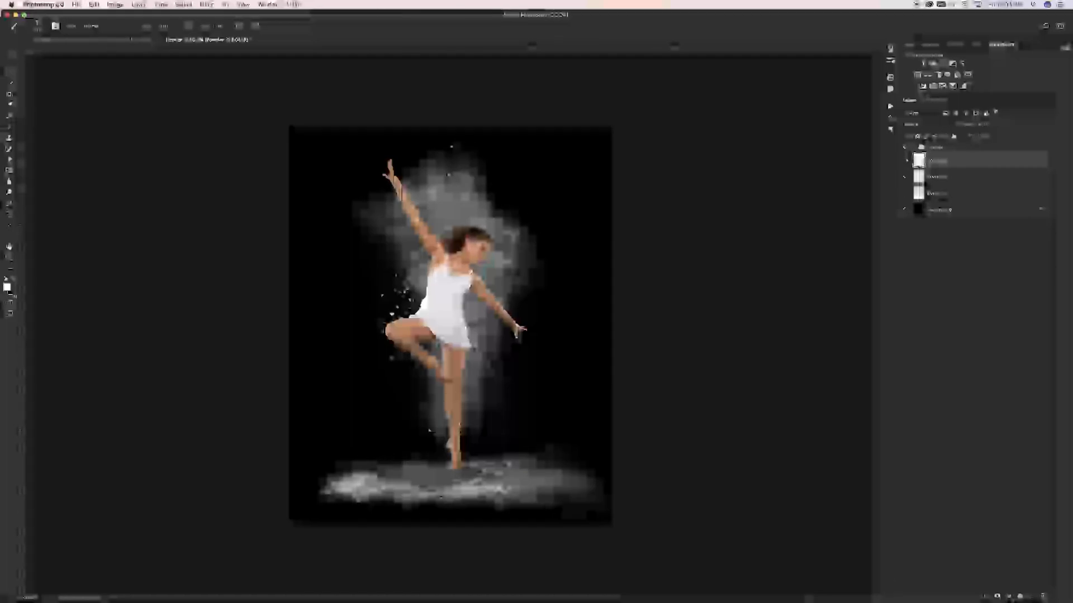
Step: Set the background color to a light pink and swap it to become the foreground color
{"action": "left_click", "coordinate": [12, 293]}
{"action": "left_click_drag", "start_coordinate": [797, 243], "coordinate": [796, 149]}
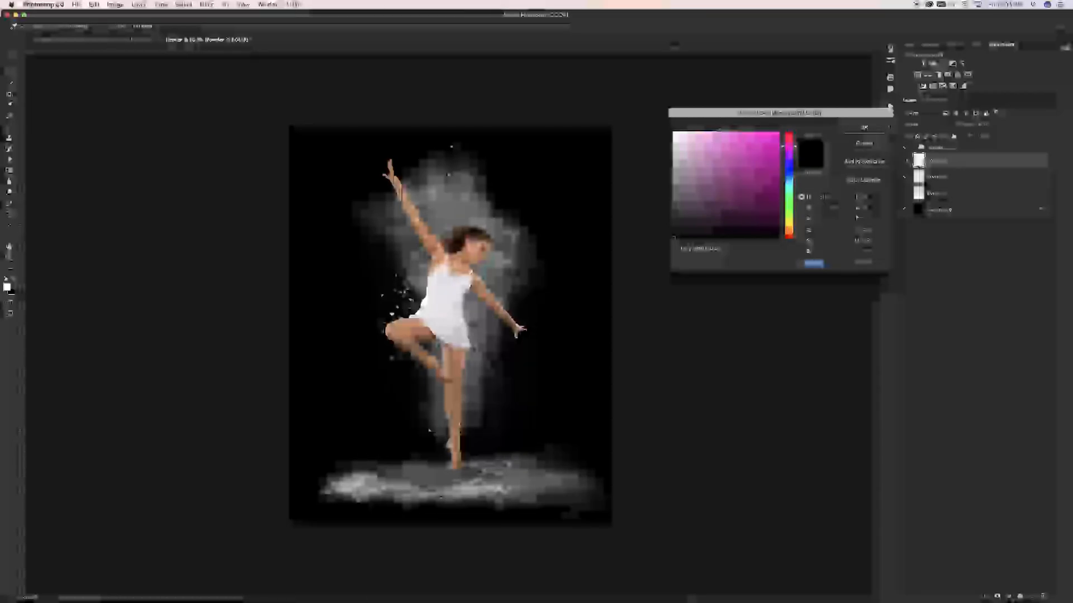
{"action": "left_click", "coordinate": [722, 135]}
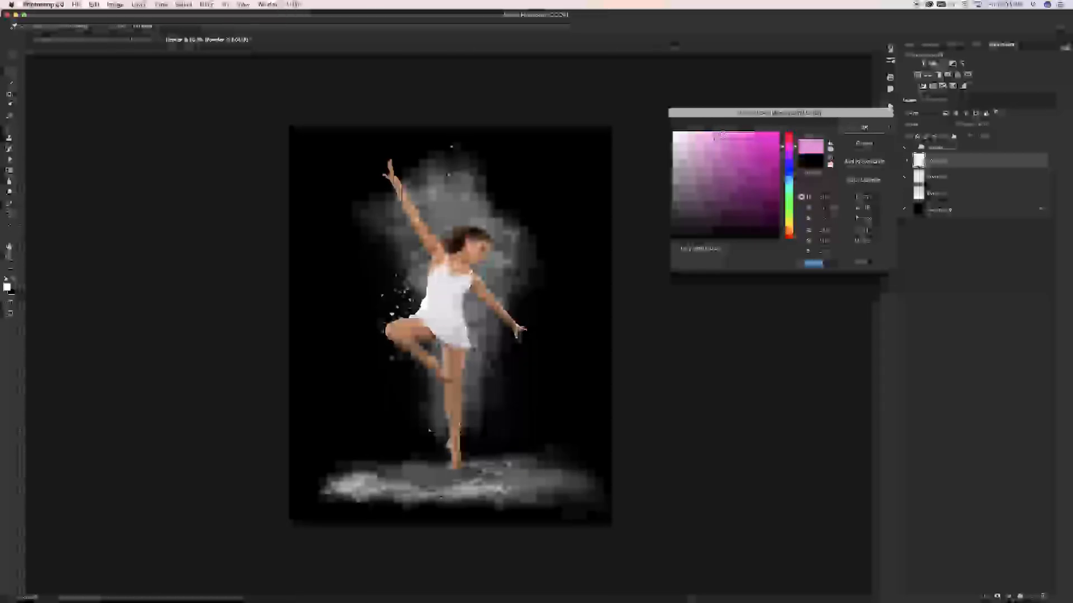
{"action": "left_click_drag", "start_coordinate": [796, 149], "coordinate": [795, 145]}
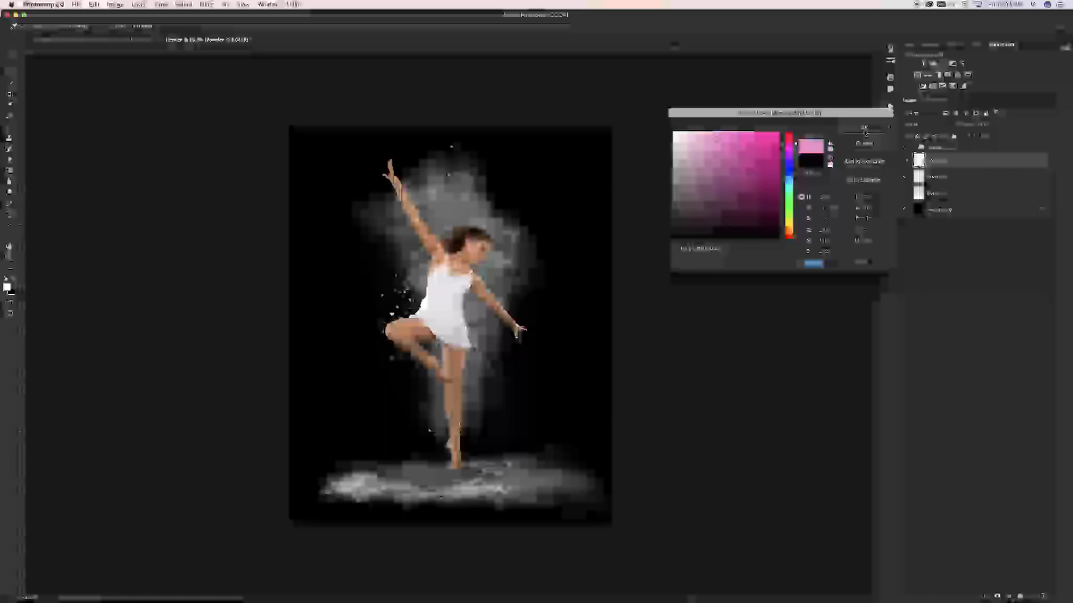
{"action": "left_click", "coordinate": [864, 131]}
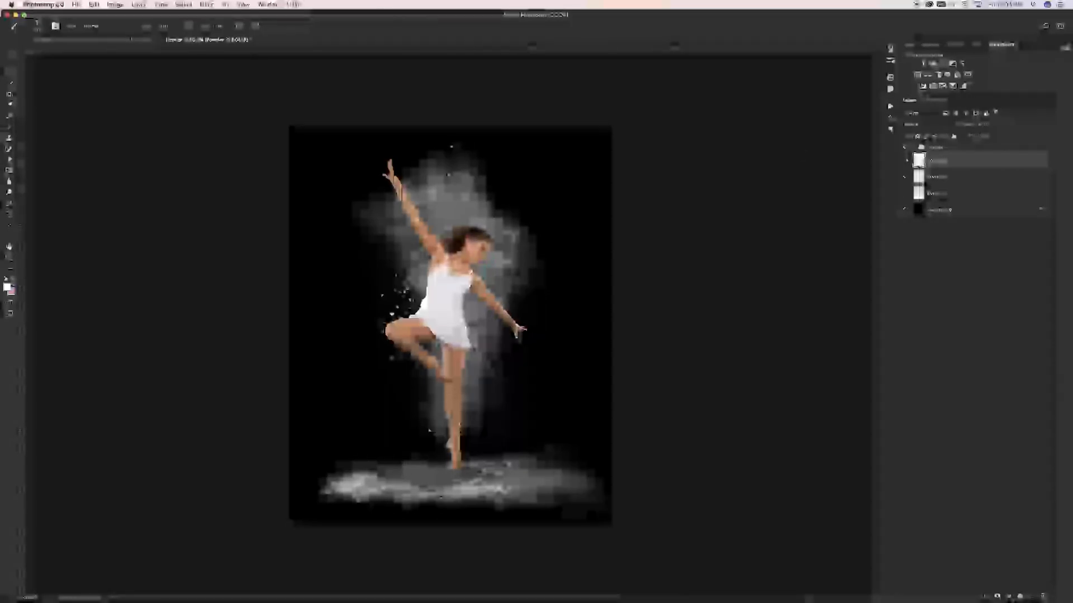
{"action": "key", "text": "x"}
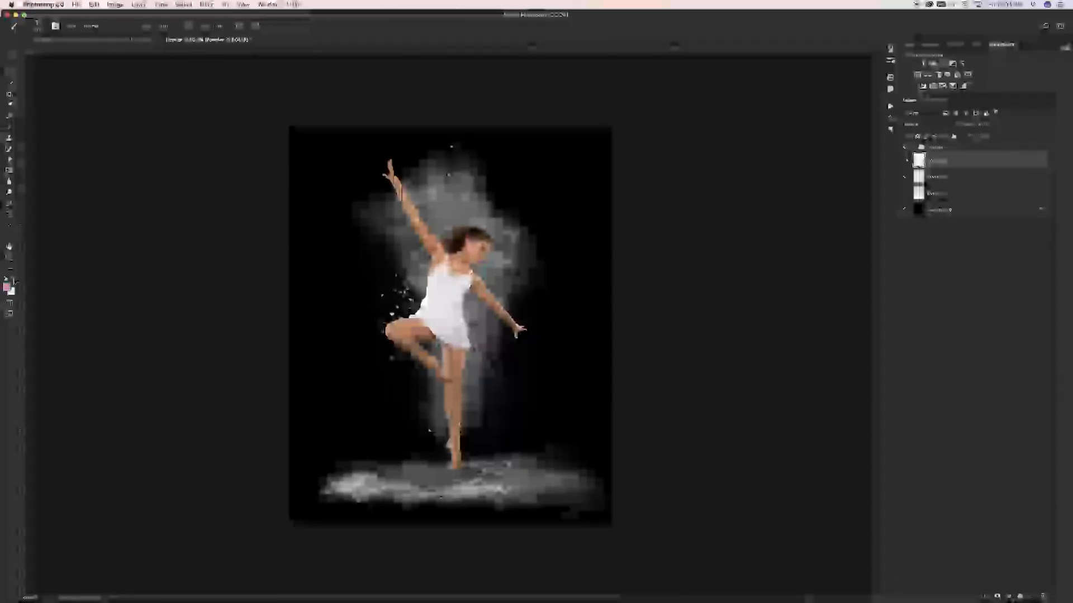
{"action": "left_click", "coordinate": [14, 280]}
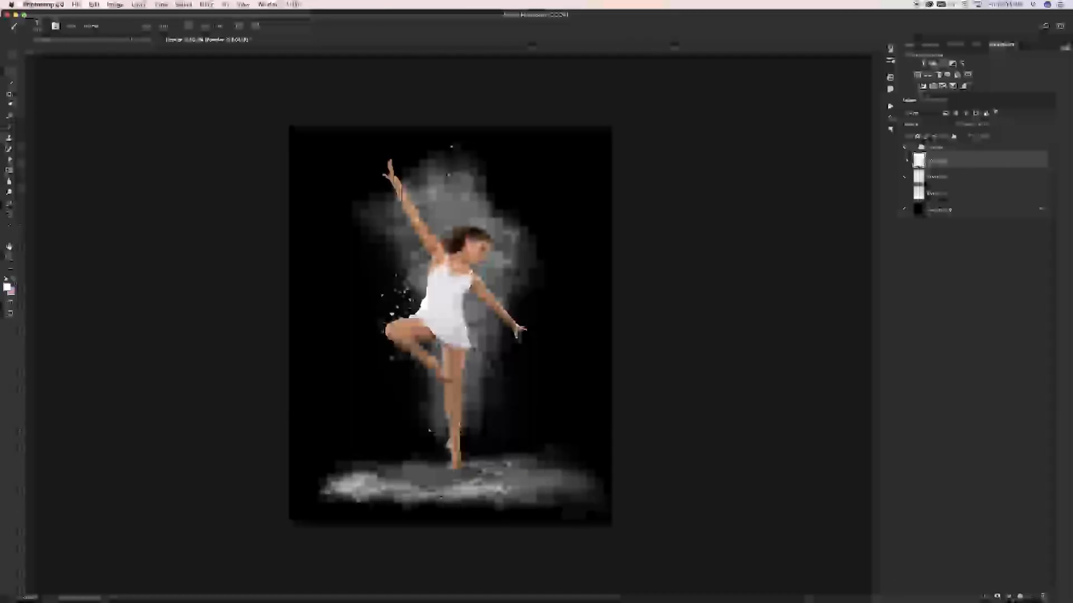
{"action": "left_click", "coordinate": [13, 281]}
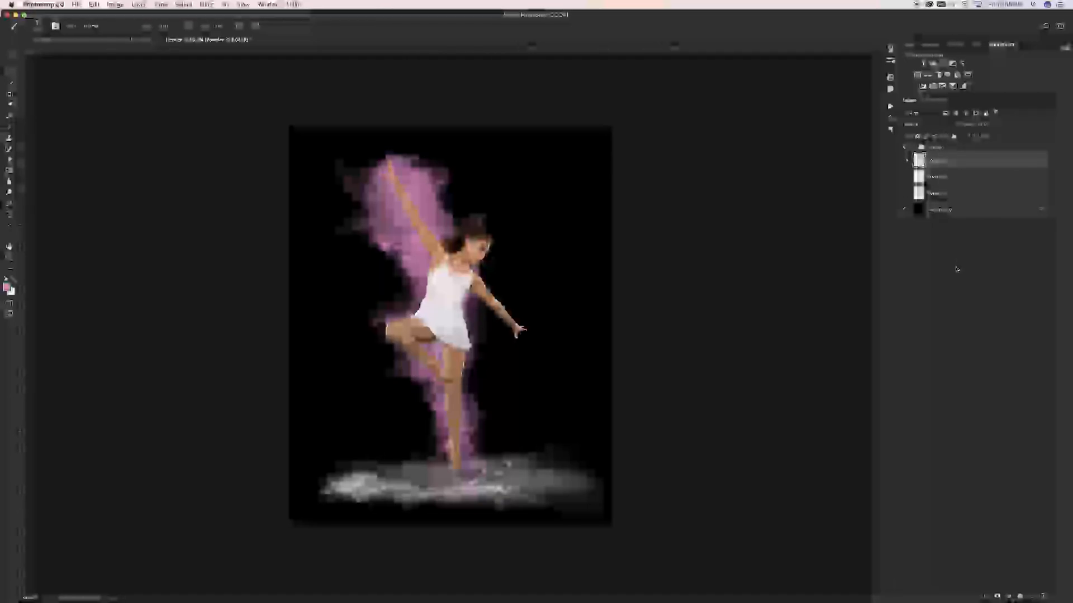
Step: Show the hidden white powder layer and make the pink powder layer active instead of its mask
{"action": "left_click", "coordinate": [907, 178]}
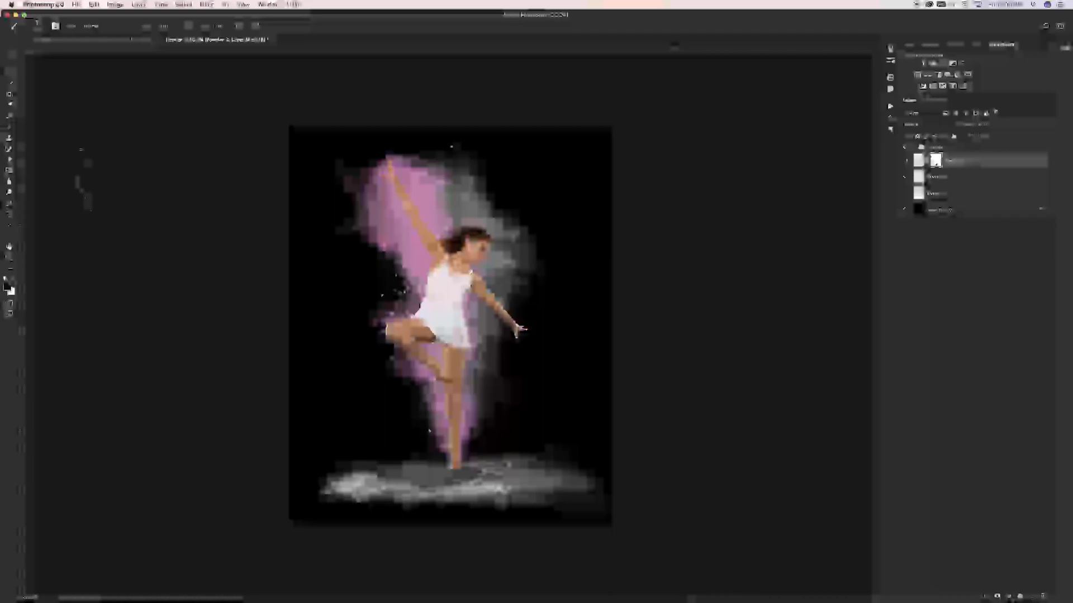
{"action": "left_click", "coordinate": [37, 26]}
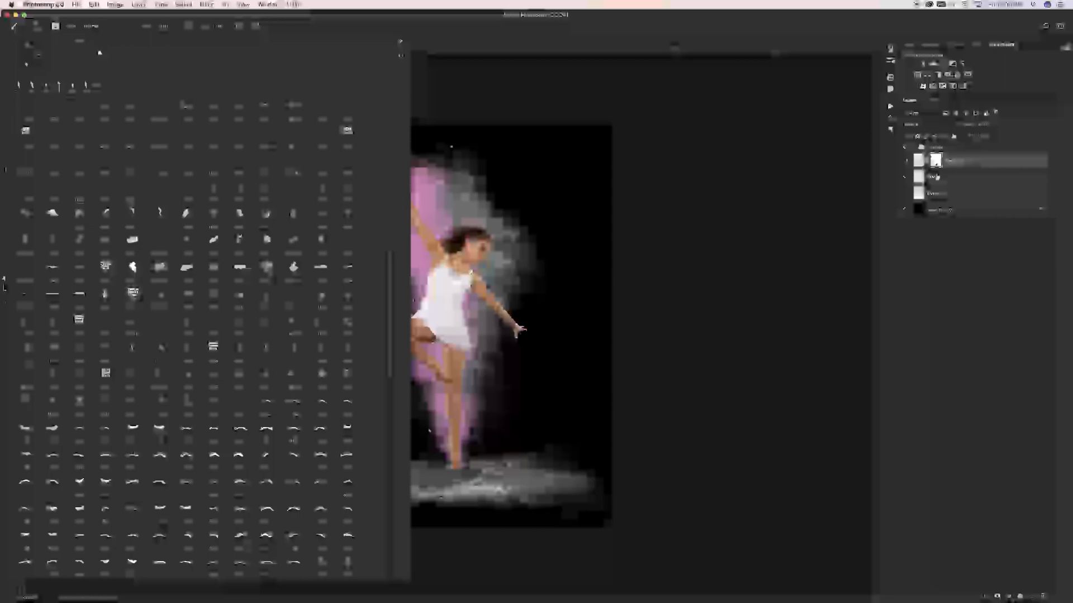
{"action": "left_click", "coordinate": [981, 167]}
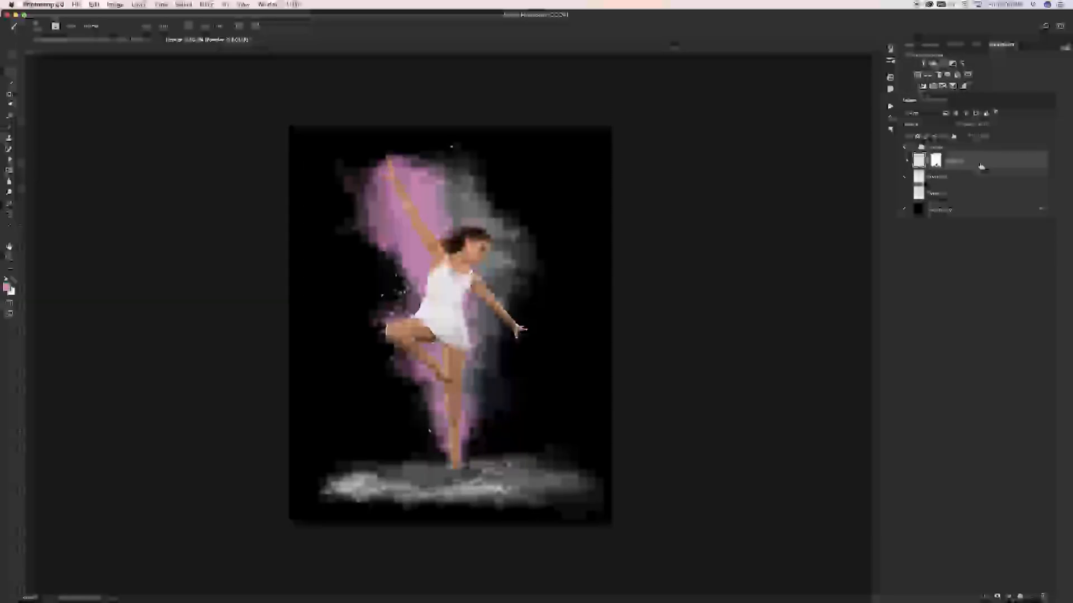
Step: Add a new layer and stamp a small pink powder puff beside the dancer's bent knee with a reduced brush
{"action": "left_click", "coordinate": [1031, 596]}
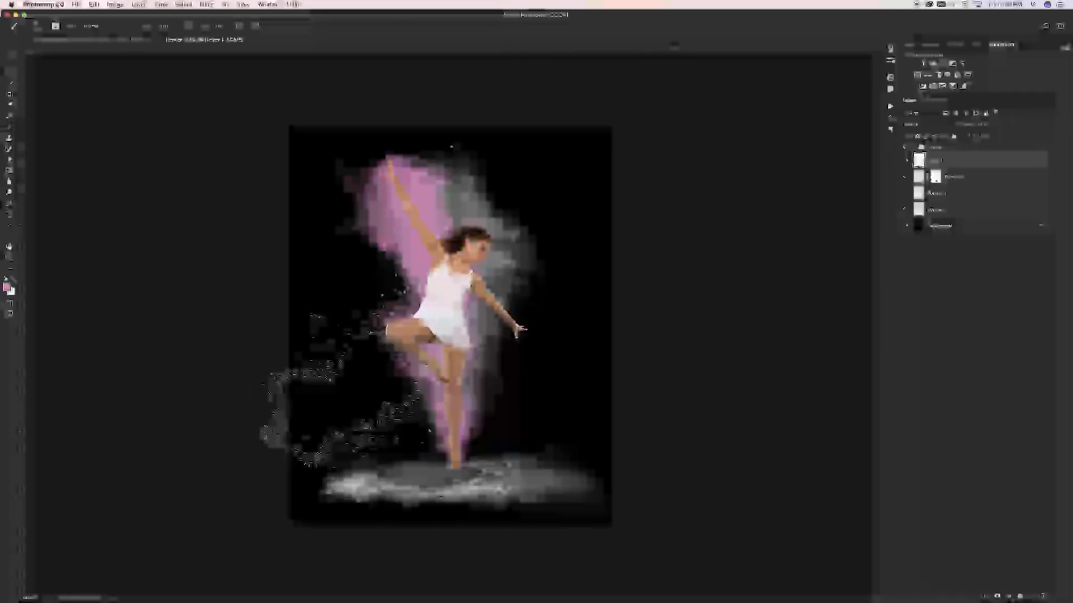
{"action": "key", "text": "["}
{"action": "key", "text": "["}
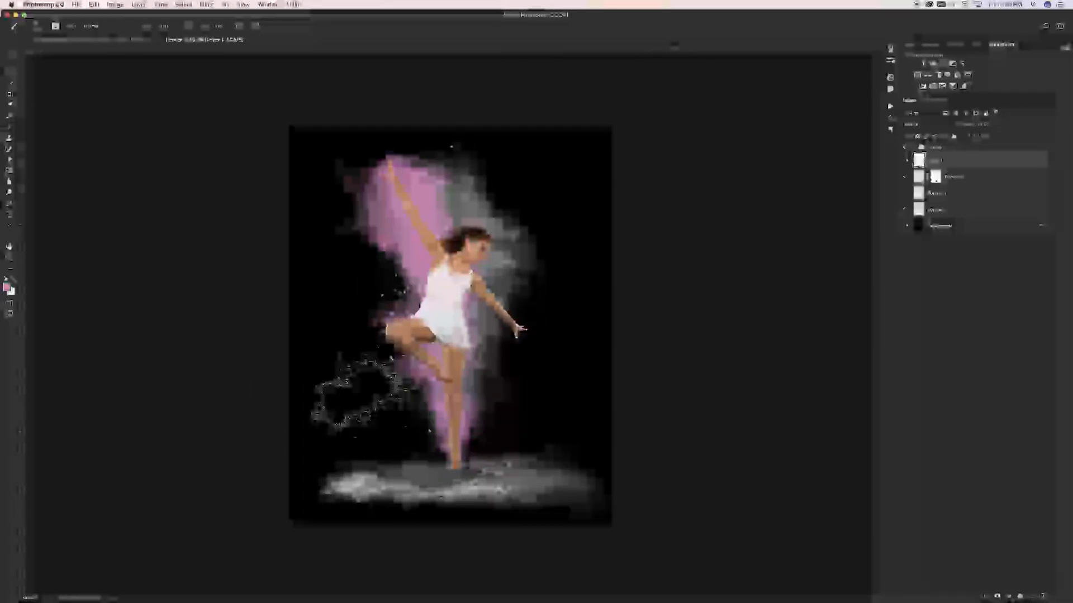
{"action": "key", "text": "["}
{"action": "key", "text": "["}
{"action": "key", "text": "["}
{"action": "key", "text": "["}
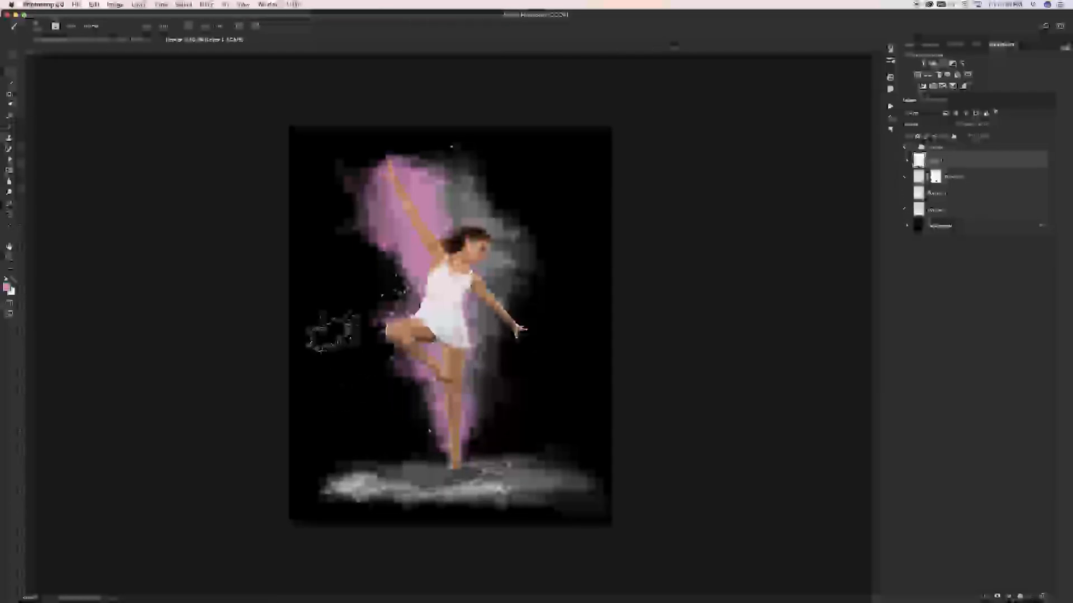
{"action": "left_click", "coordinate": [333, 291]}
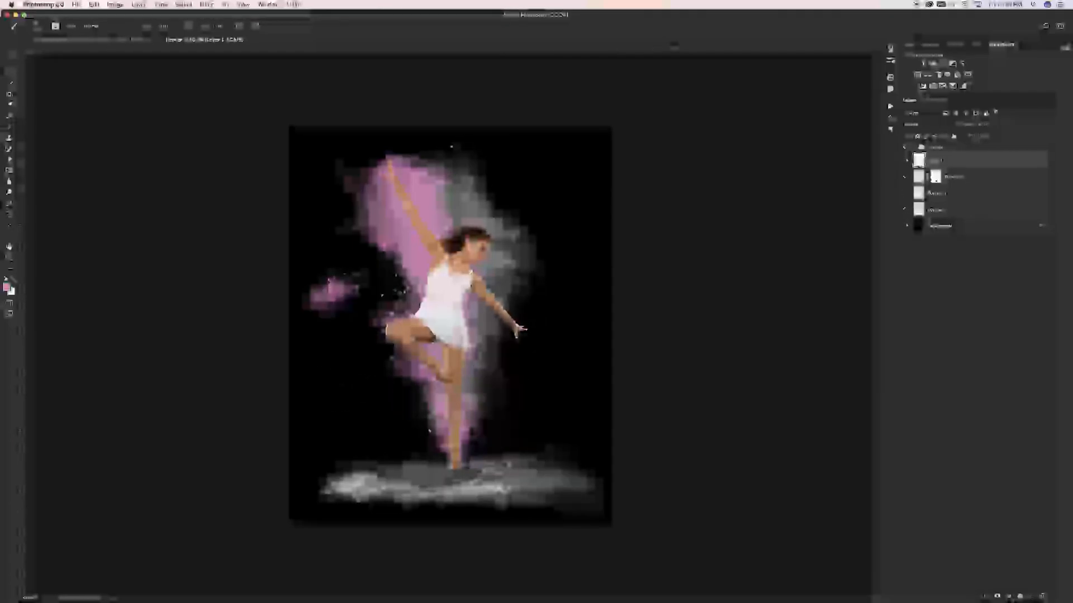
Step: Free-transform the small pink puff, moving and rotating it over the fingertips of the dancer's raised hand
{"action": "key", "text": "super+t"}
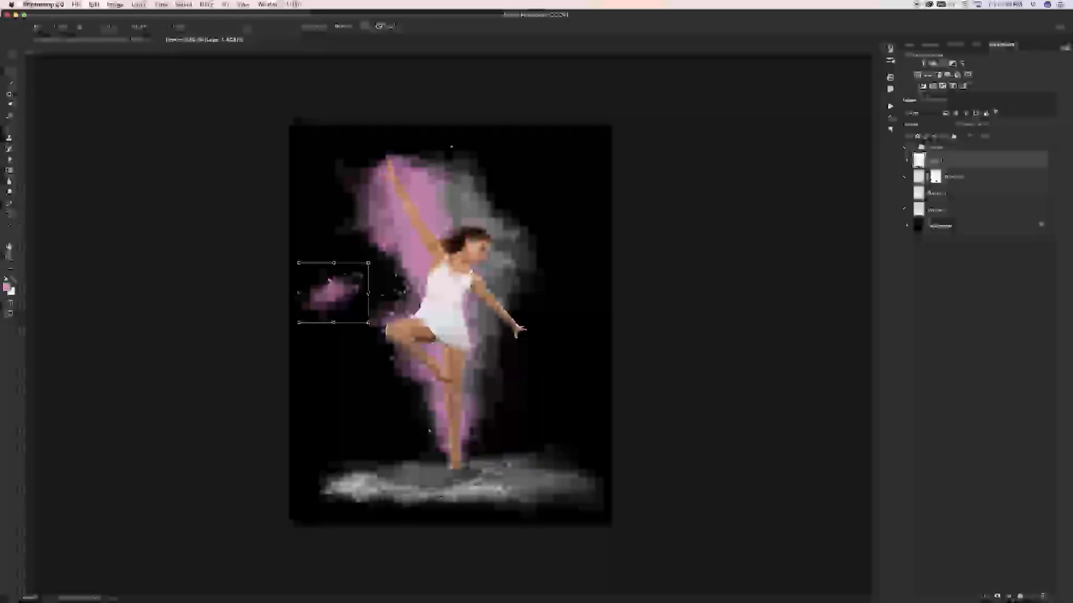
{"action": "left_click_drag", "start_coordinate": [339, 237], "coordinate": [414, 152]}
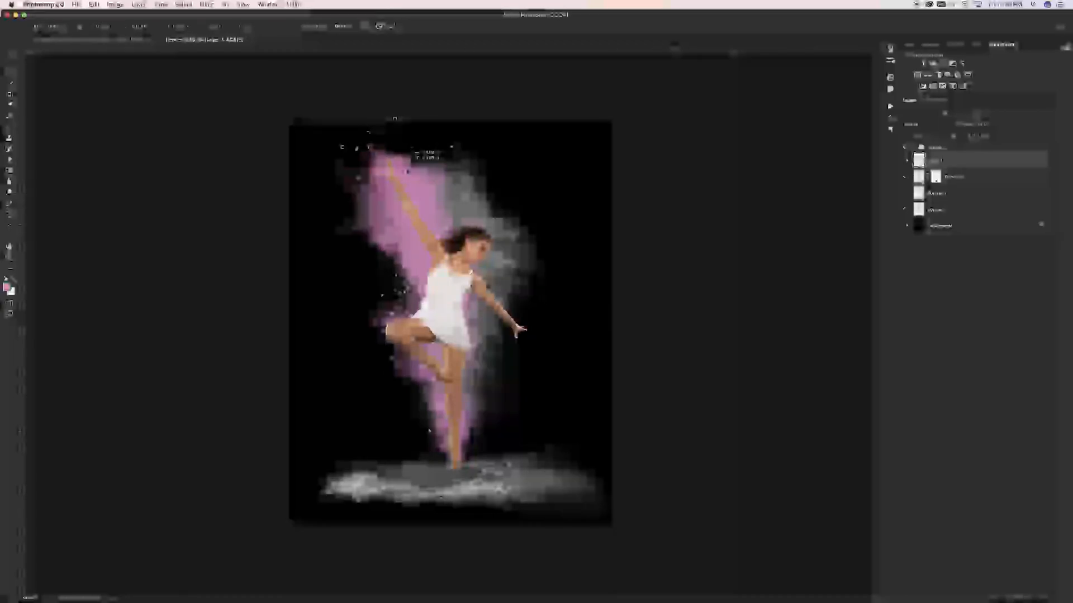
{"action": "key", "text": "super+plus"}
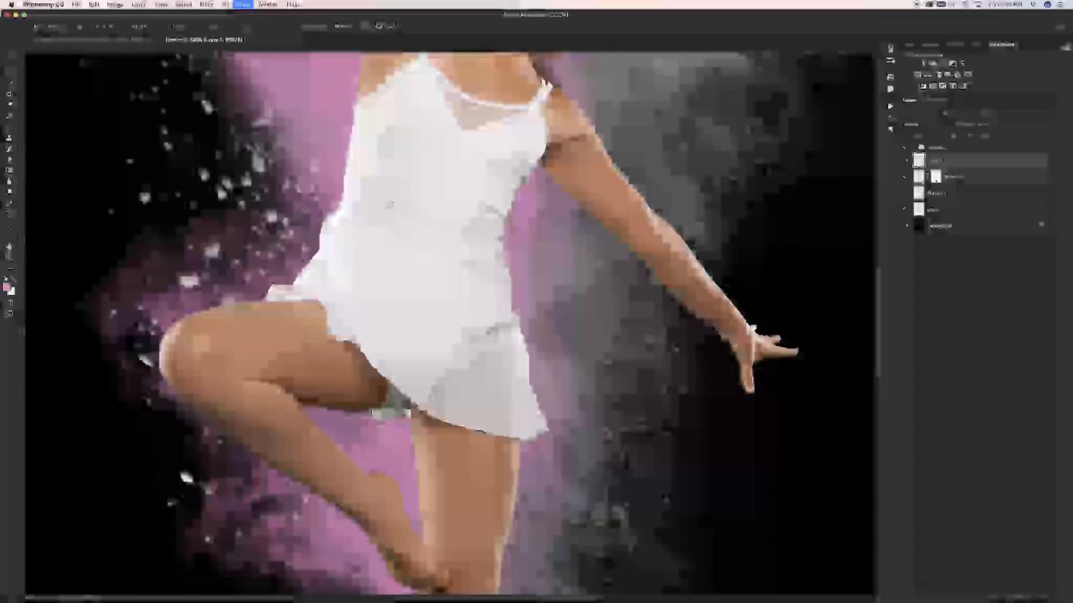
{"action": "left_click_drag", "start_coordinate": [522, 331], "coordinate": [617, 486]}
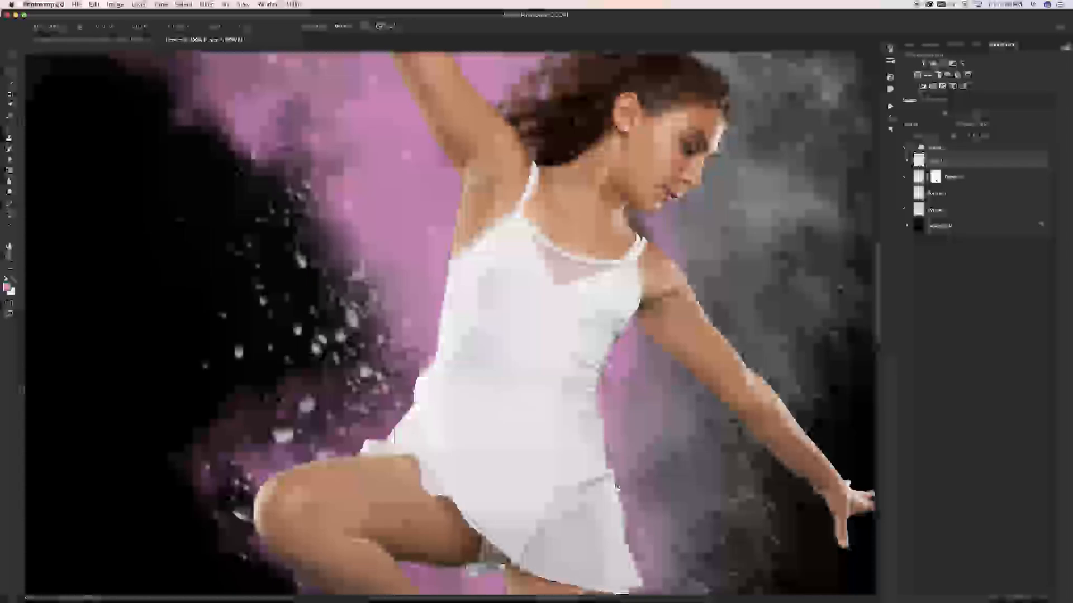
{"action": "left_click_drag", "start_coordinate": [442, 221], "coordinate": [618, 487]}
{"action": "left_click_drag", "start_coordinate": [551, 185], "coordinate": [585, 390]}
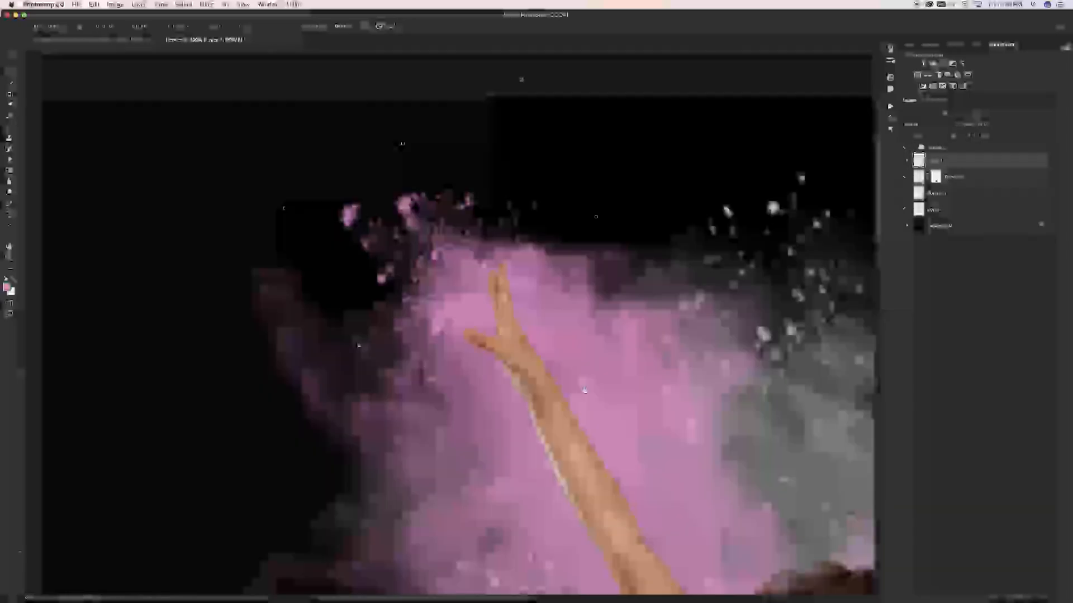
Step: Warp the pink puff so it blends into the powder cloud around the raised hand, and apply the transform
{"action": "right_click", "coordinate": [466, 298]}
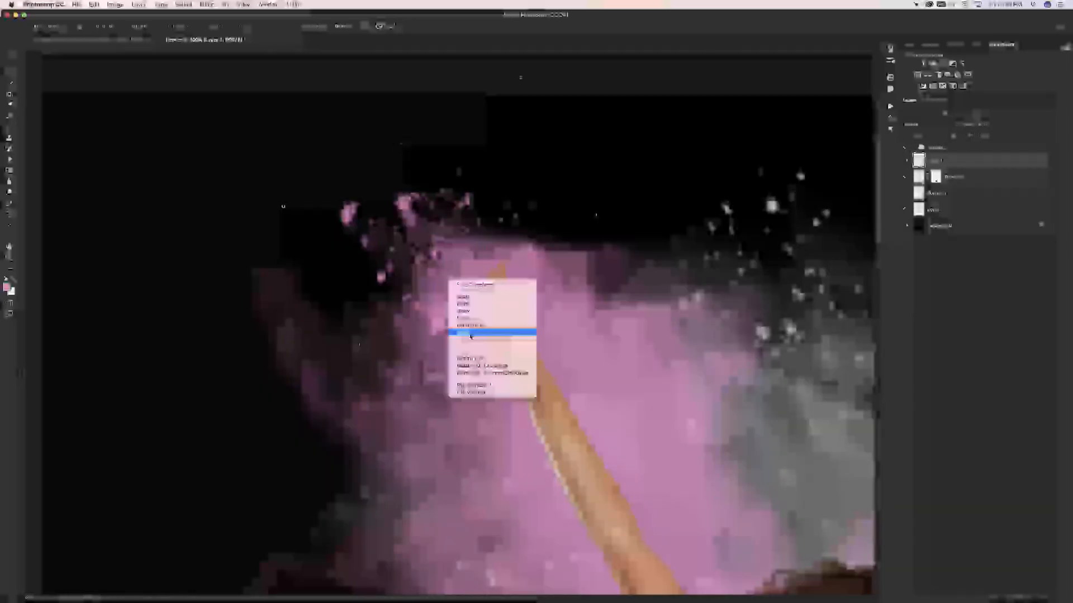
{"action": "left_click", "coordinate": [471, 333]}
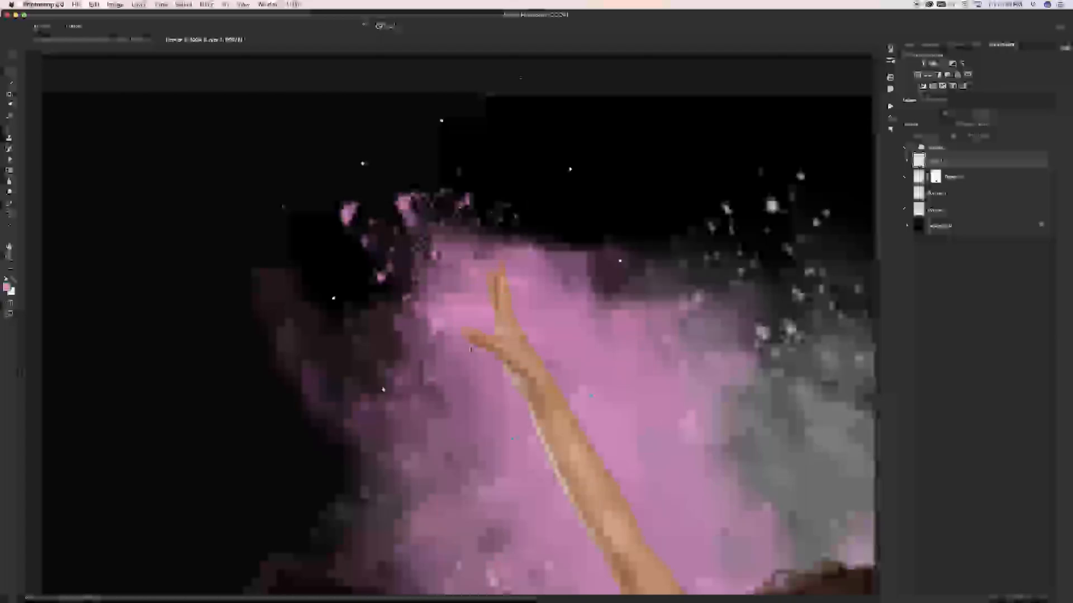
{"action": "left_click_drag", "start_coordinate": [465, 352], "coordinate": [477, 345]}
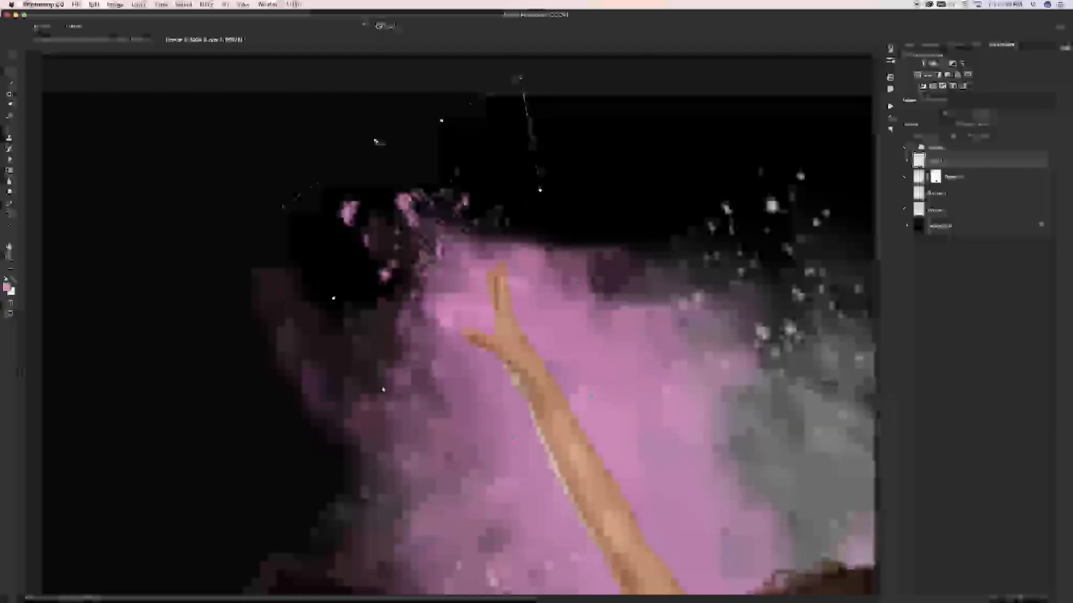
{"action": "left_click_drag", "start_coordinate": [283, 208], "coordinate": [309, 191]}
{"action": "left_click_drag", "start_coordinate": [383, 390], "coordinate": [404, 384]}
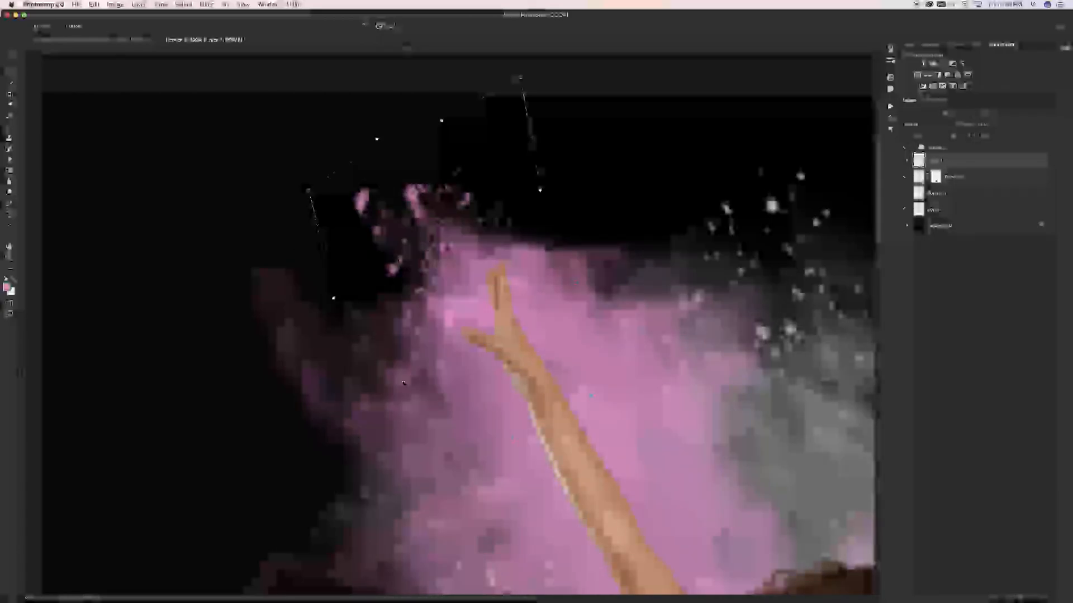
{"action": "left_click_drag", "start_coordinate": [461, 454], "coordinate": [461, 454]}
{"action": "left_click_drag", "start_coordinate": [671, 354], "coordinate": [623, 373]}
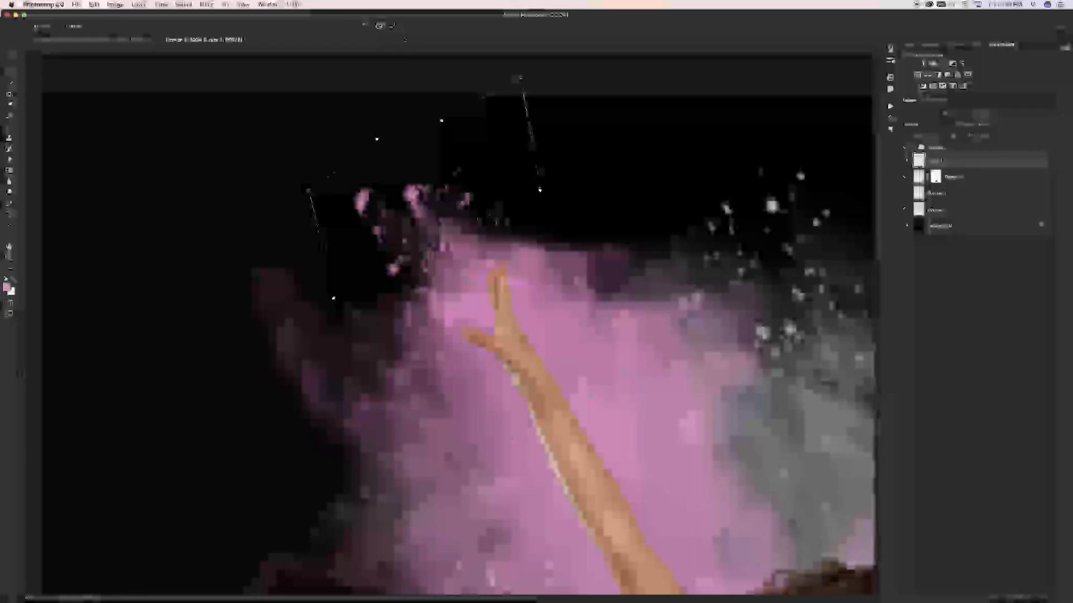
{"action": "left_click", "coordinate": [393, 26]}
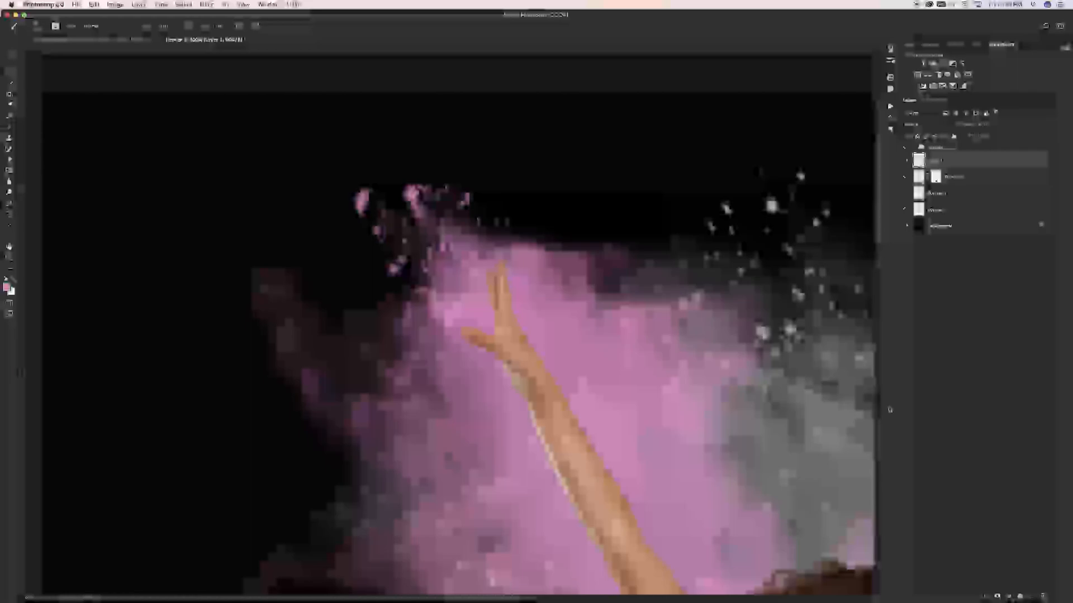
Step: Rename the warped pink puff layer to match the naming of the other powder layers
{"action": "double_click", "coordinate": [937, 161]}
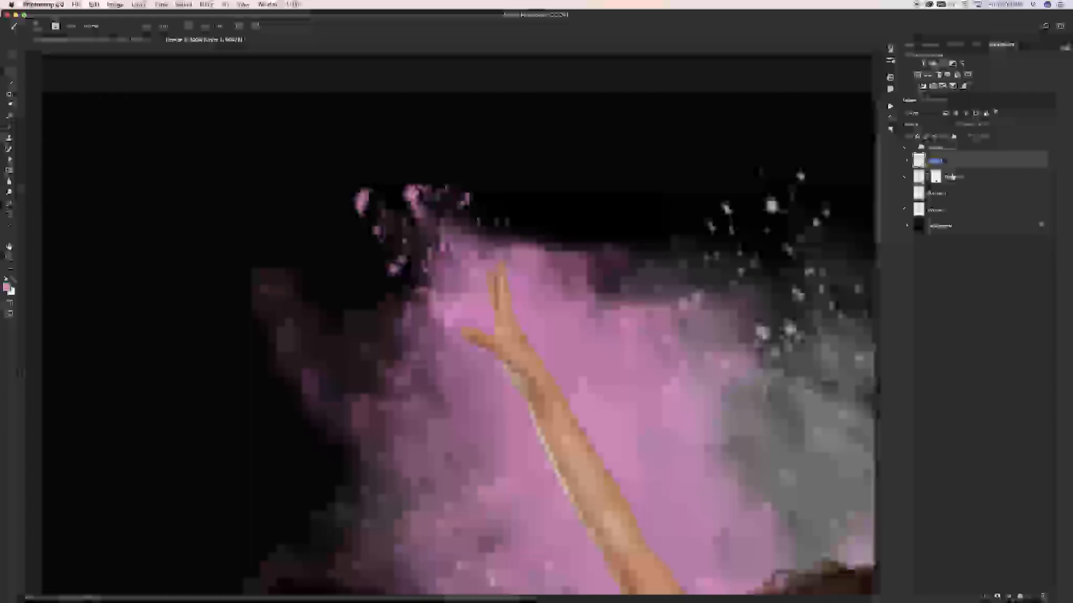
{"action": "type", "text": "pi"}
{"action": "key", "text": "Return"}
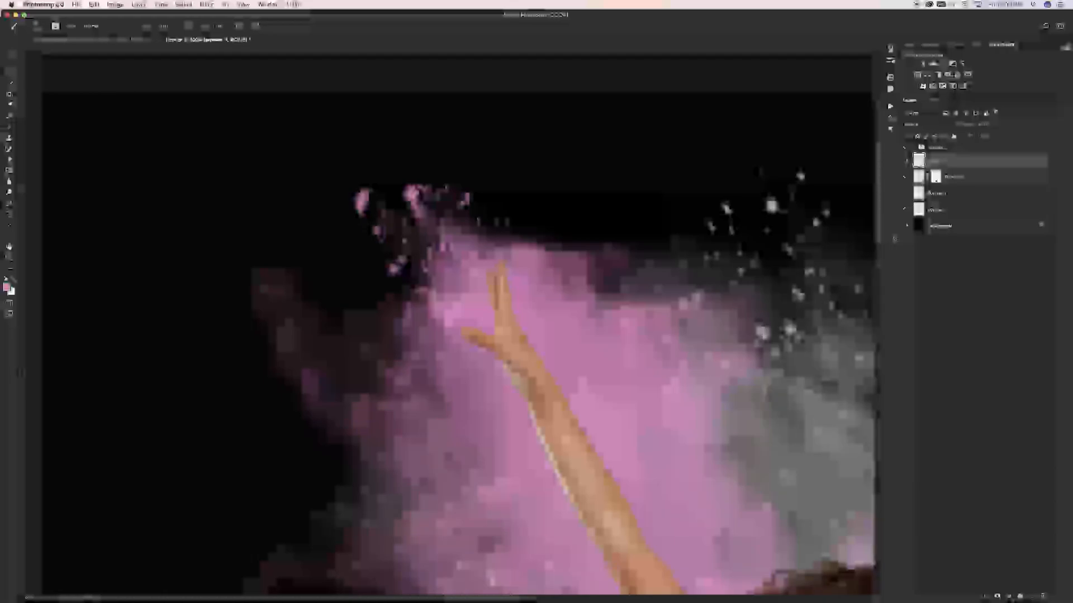
Step: Duplicate the pink puff layer, placing the copy inside the dancer group and the original above the group
{"action": "key", "text": "super+j"}
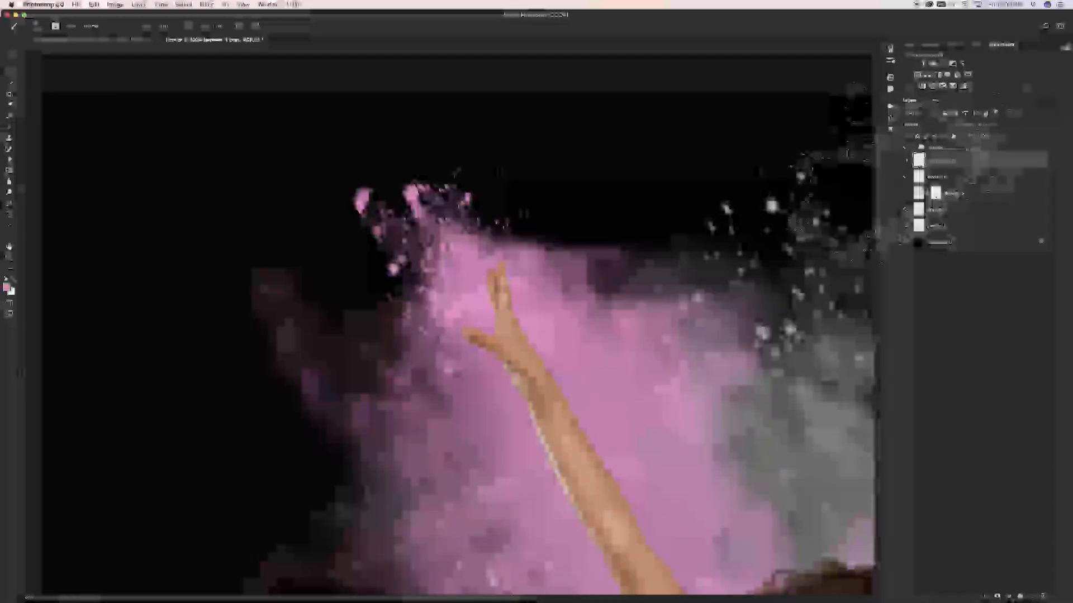
{"action": "left_click_drag", "start_coordinate": [950, 160], "coordinate": [950, 148]}
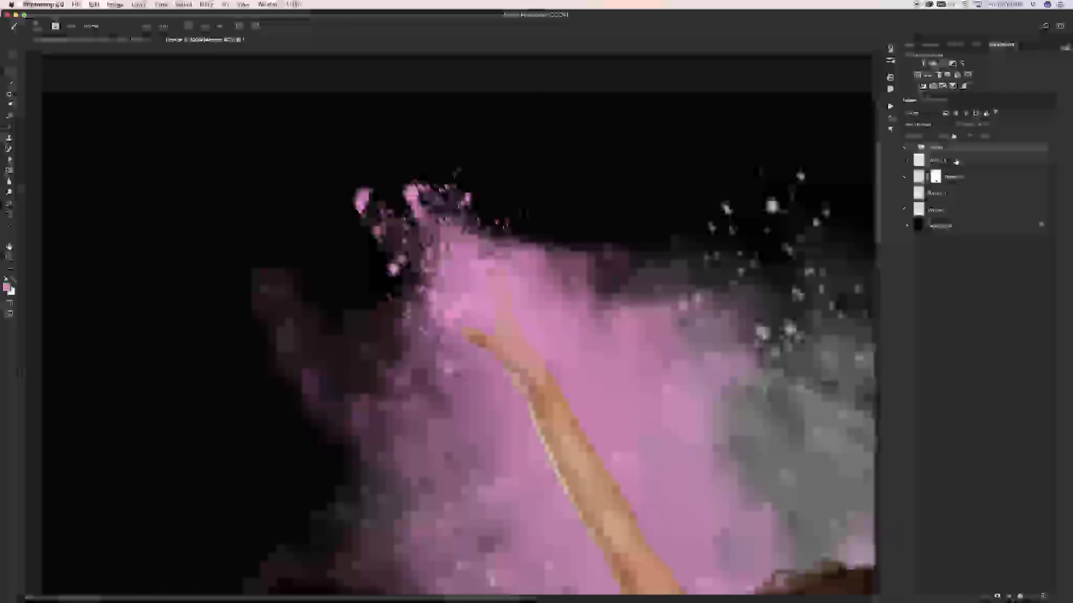
{"action": "left_click", "coordinate": [914, 148]}
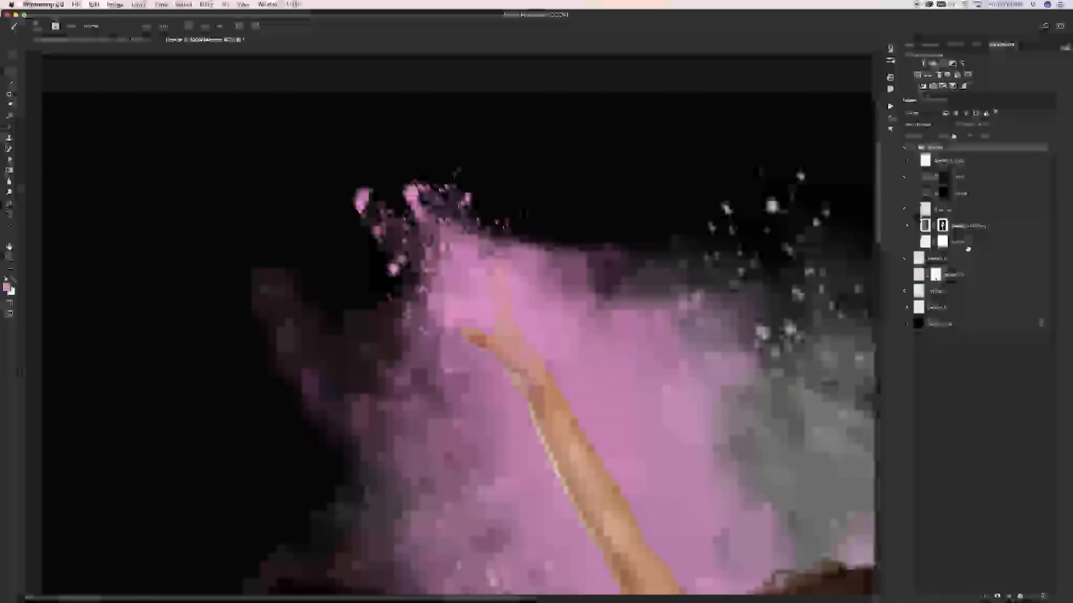
{"action": "left_click_drag", "start_coordinate": [964, 252], "coordinate": [958, 146]}
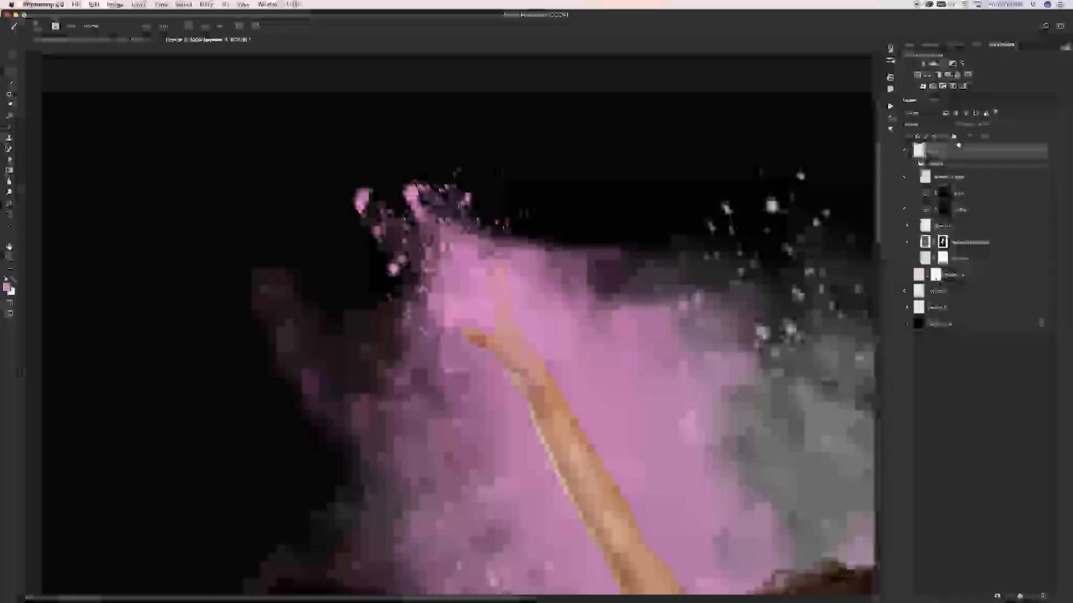
{"action": "left_click", "coordinate": [915, 165]}
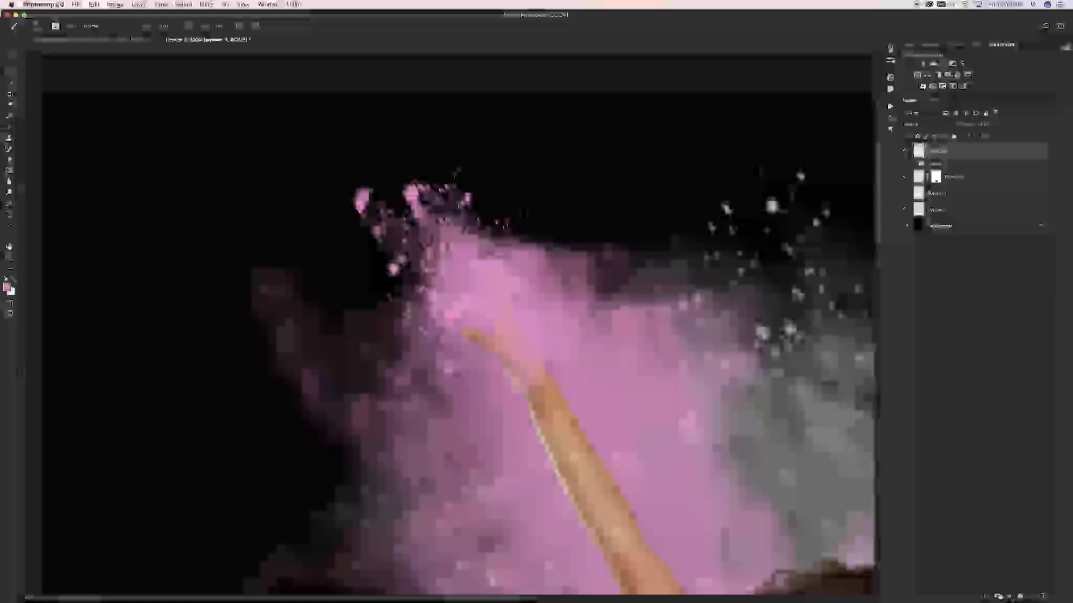
Step: Add a mask to the top pink puff layer and paint it black over the raised hand to thin the powder covering the fingers
{"action": "left_click", "coordinate": [998, 596]}
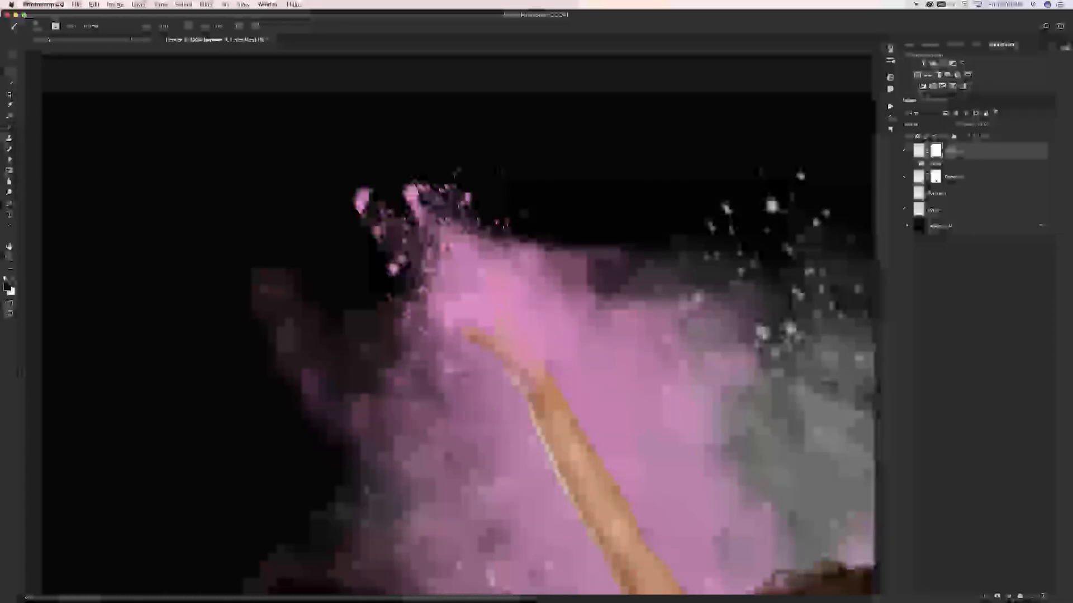
{"action": "left_click", "coordinate": [308, 491]}
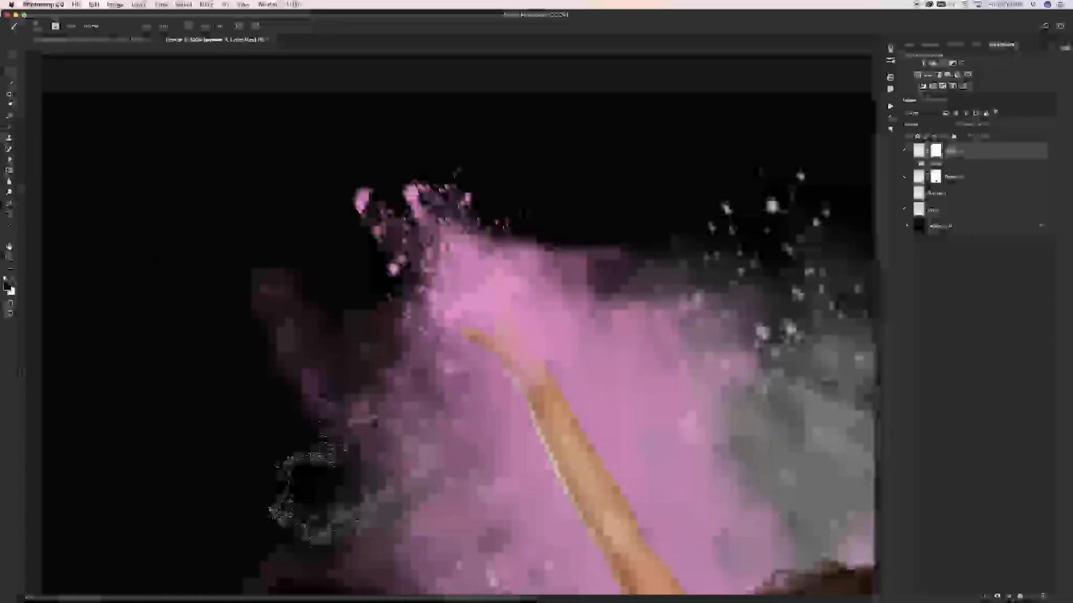
{"action": "left_click", "coordinate": [323, 481]}
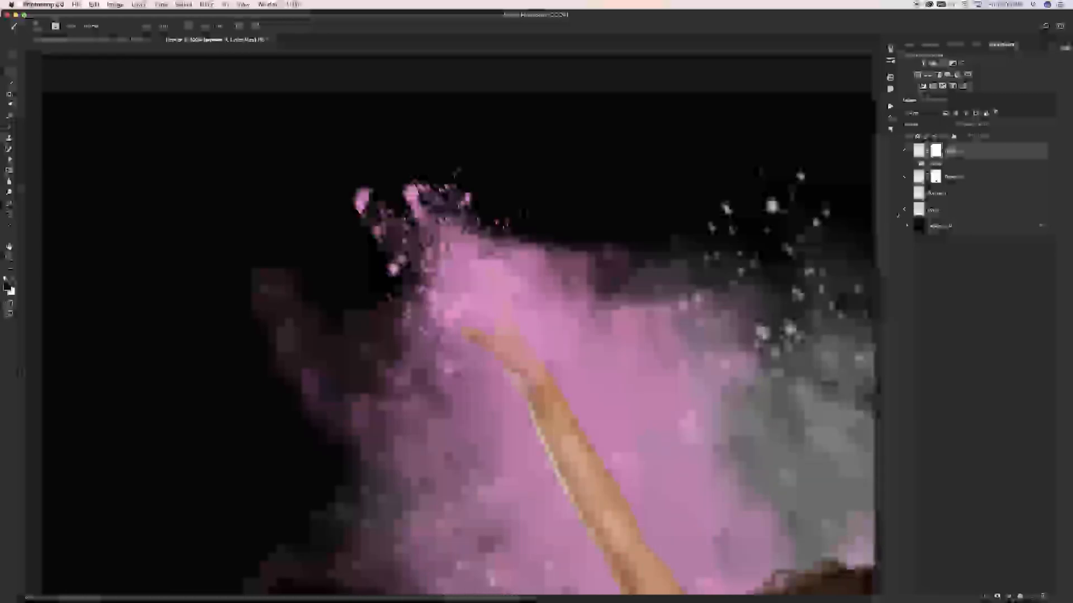
{"action": "left_click", "coordinate": [905, 151]}
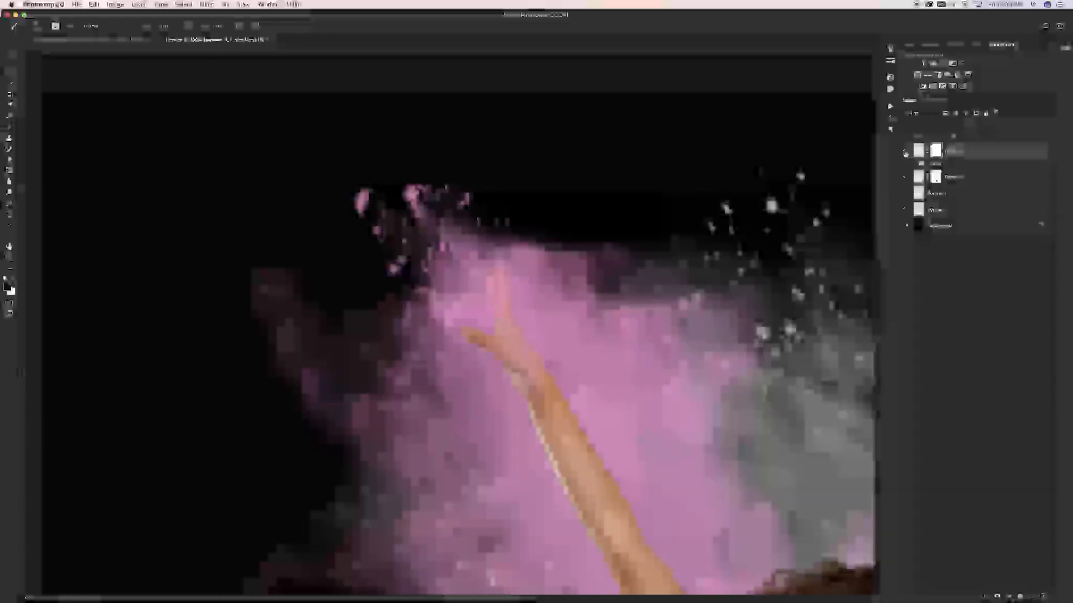
{"action": "left_click", "coordinate": [905, 151]}
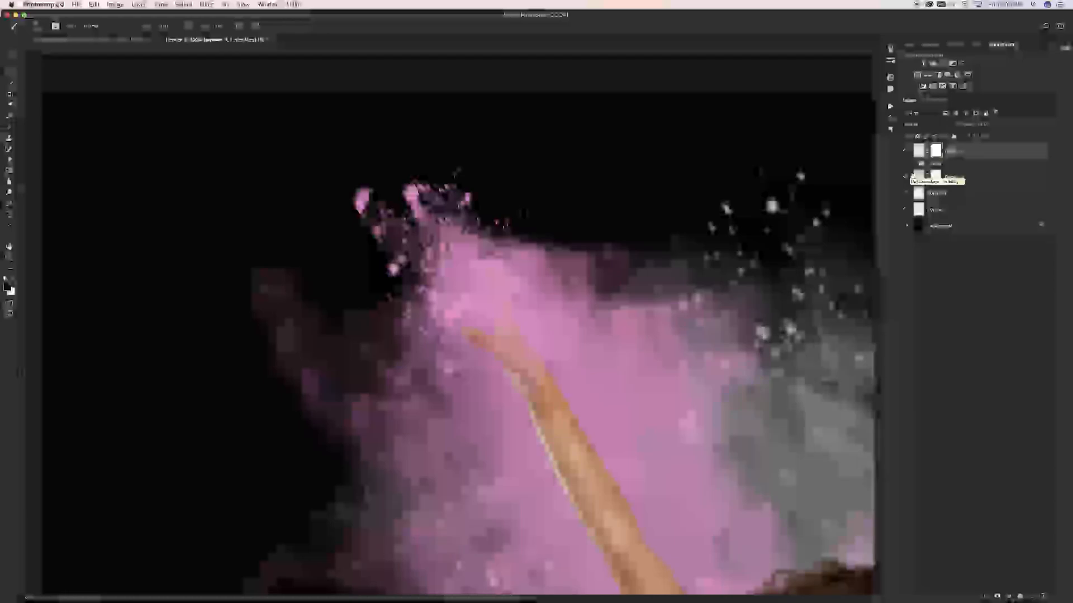
{"action": "left_click", "coordinate": [906, 152]}
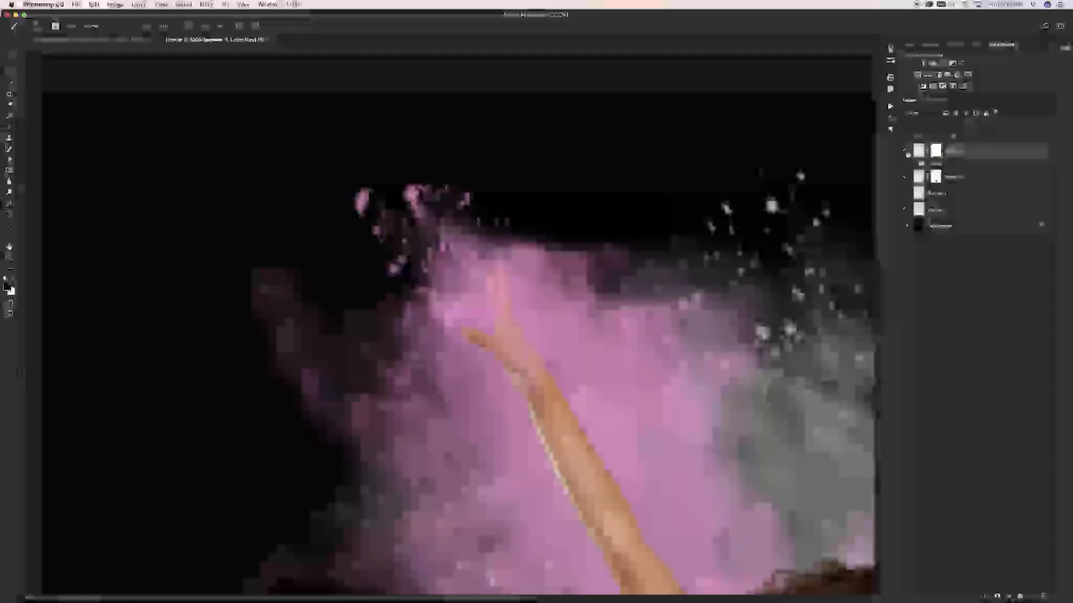
{"action": "left_click", "coordinate": [906, 152]}
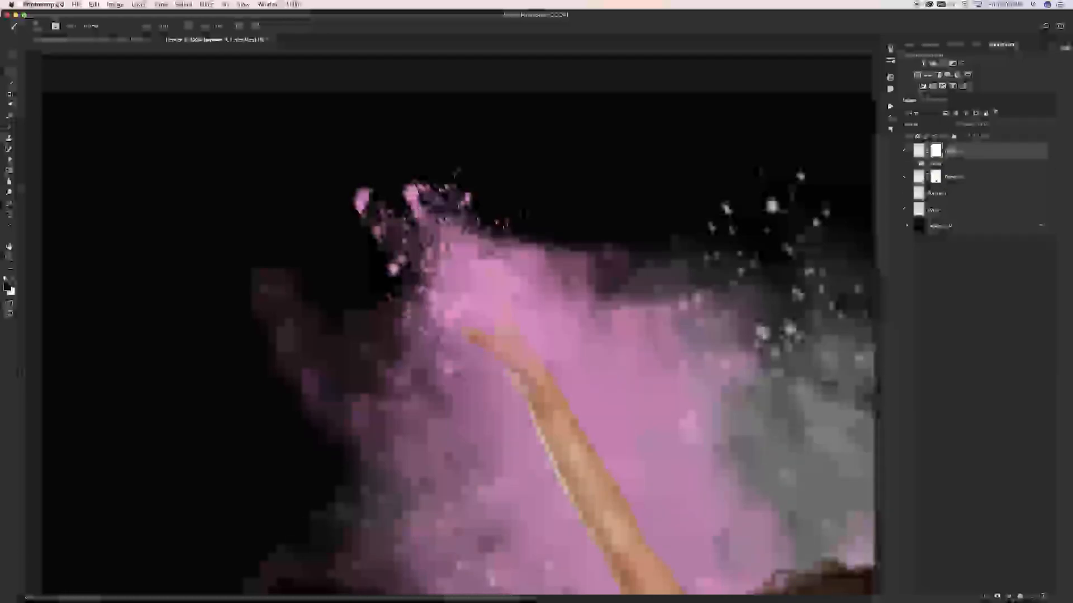
{"action": "left_click_drag", "start_coordinate": [506, 313], "coordinate": [498, 274]}
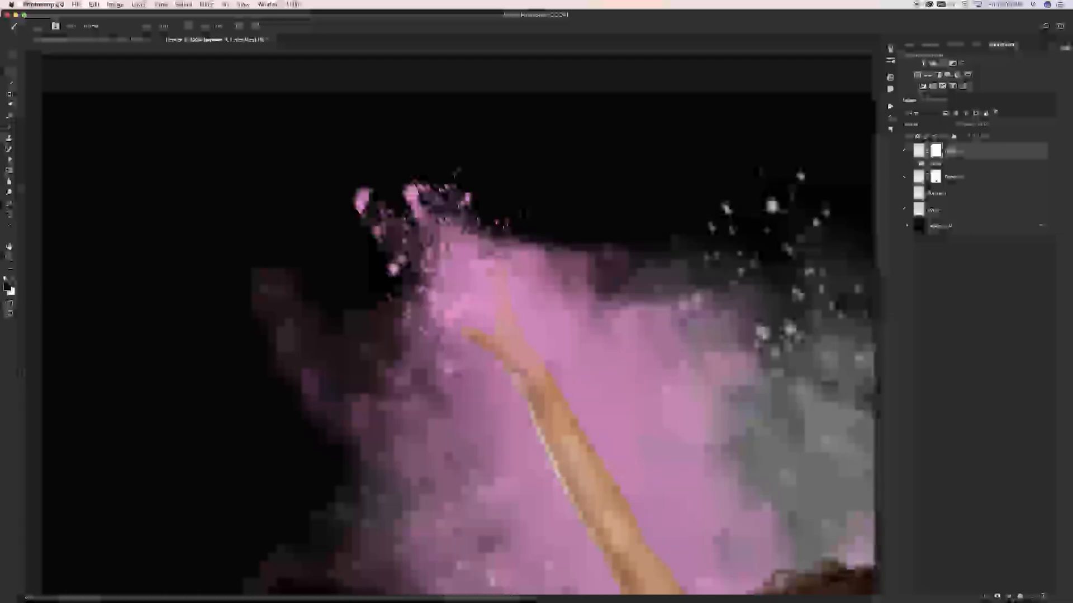
{"action": "key", "text": "super+minus"}
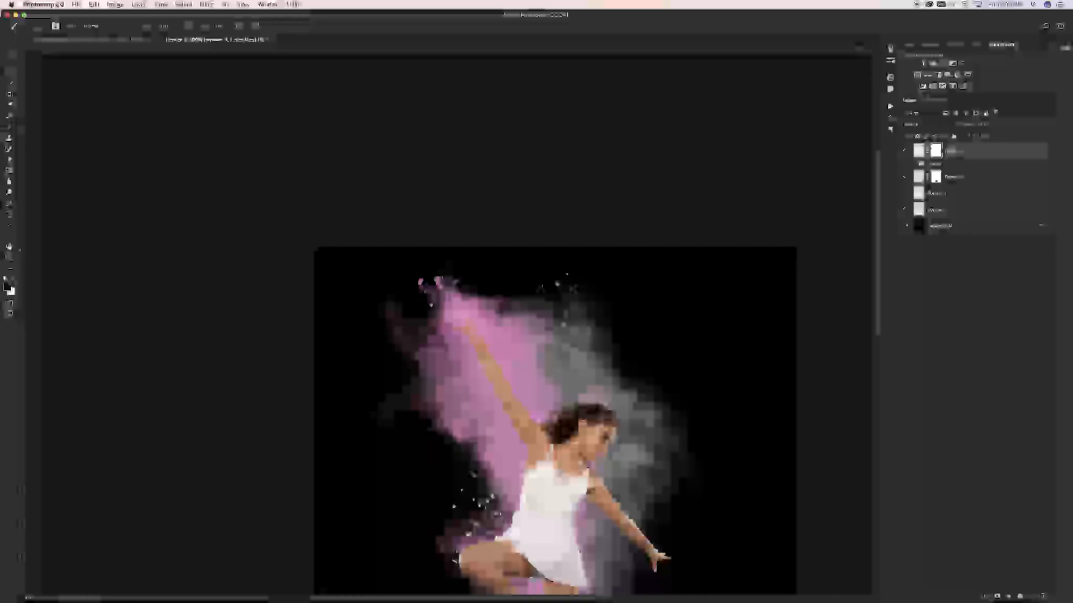
{"action": "key", "text": "super+minus"}
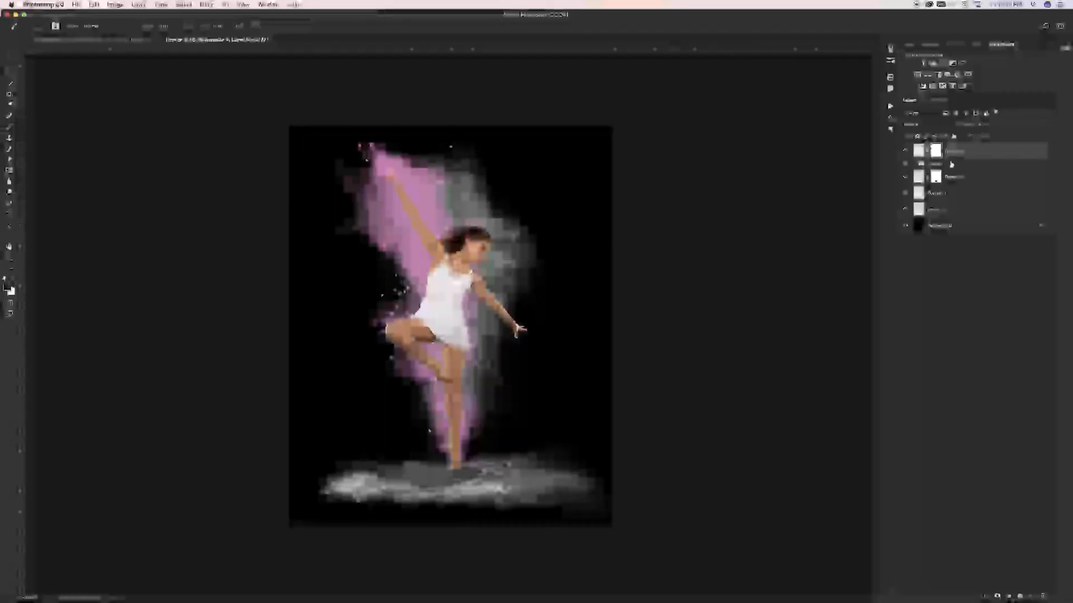
Step: Add a new empty layer at the top of the stack and move the masked pink puff layer directly beneath the dancer group
{"action": "left_click", "coordinate": [1031, 596]}
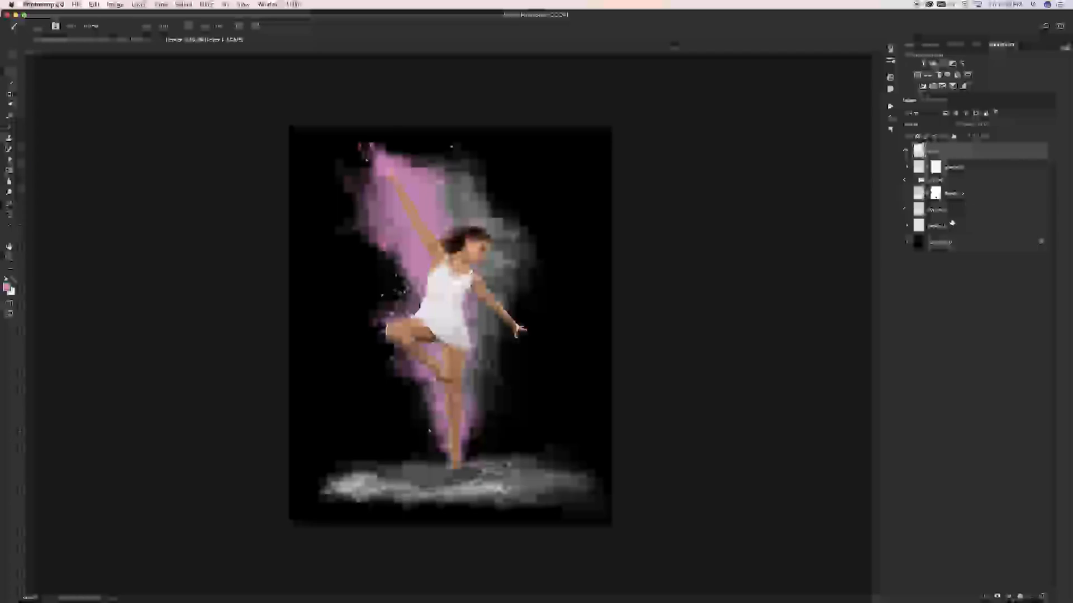
{"action": "left_click", "coordinate": [916, 181]}
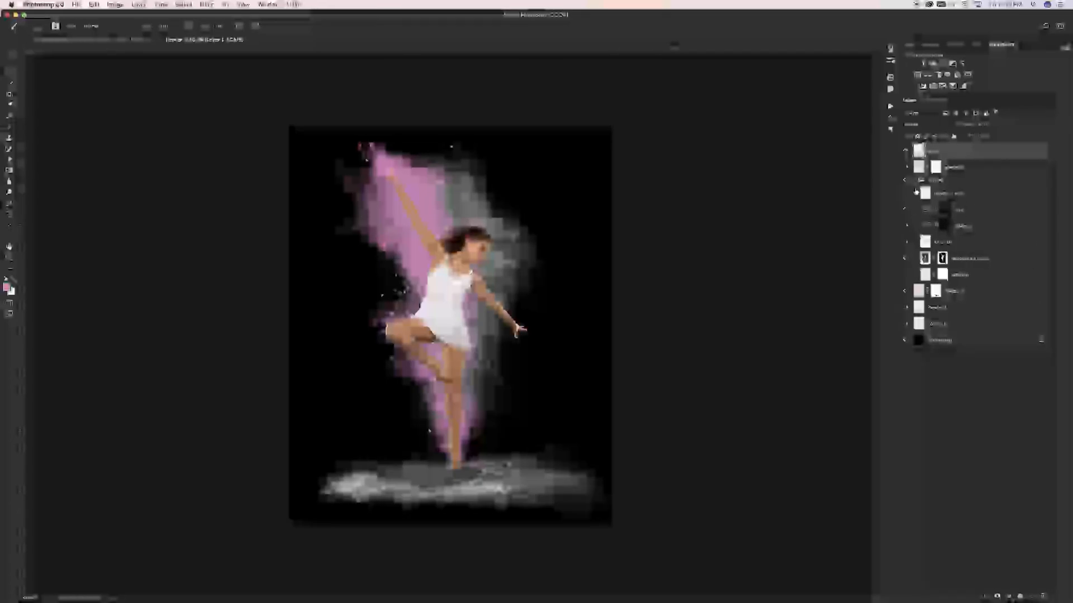
{"action": "left_click", "coordinate": [916, 181]}
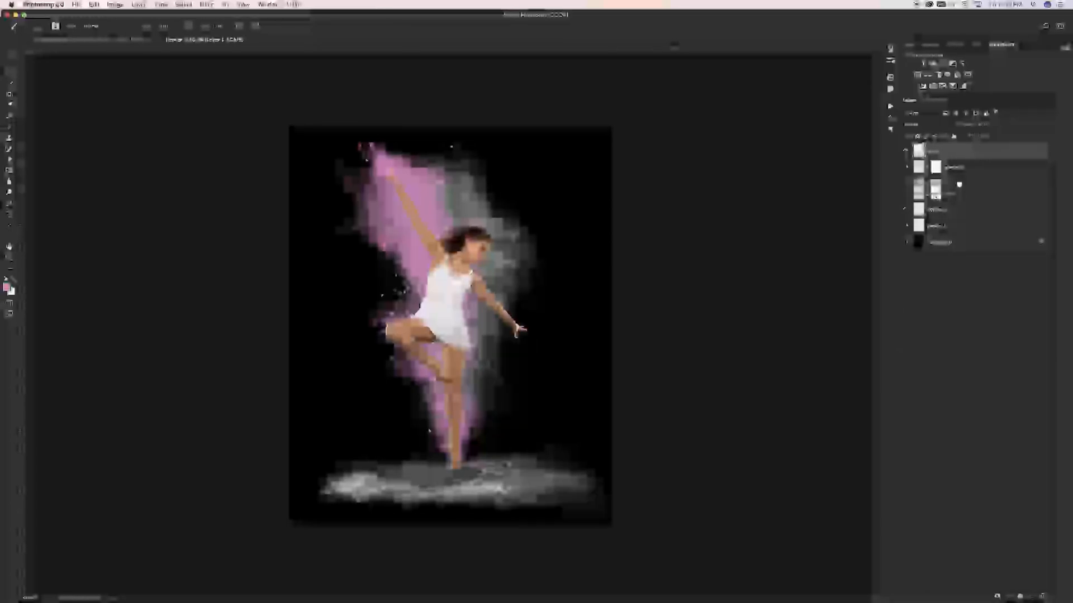
{"action": "left_click_drag", "start_coordinate": [958, 185], "coordinate": [956, 194]}
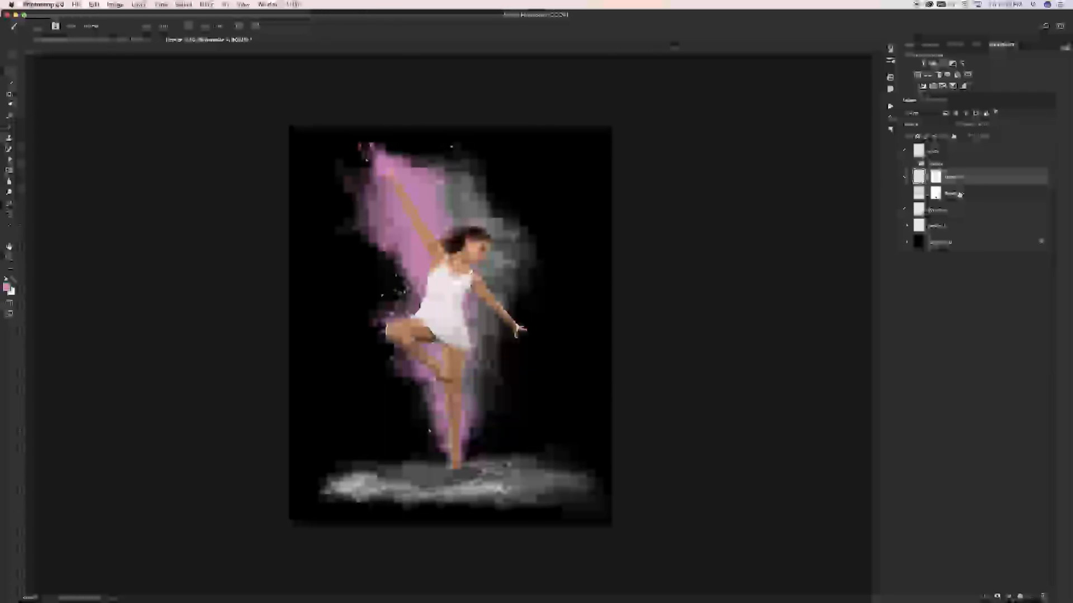
{"action": "left_click", "coordinate": [951, 192]}
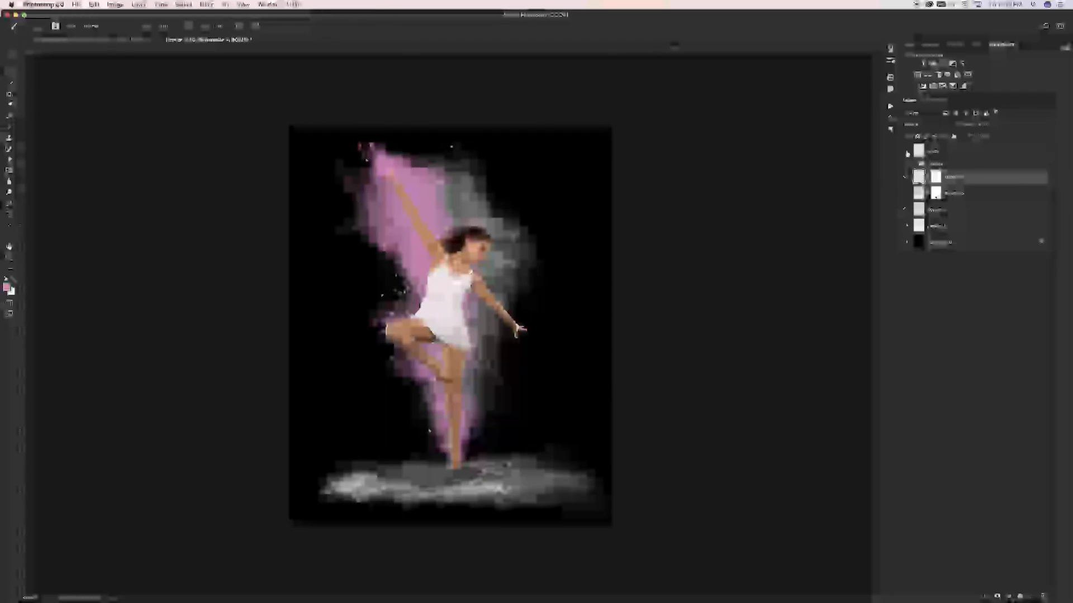
{"action": "left_click", "coordinate": [908, 164]}
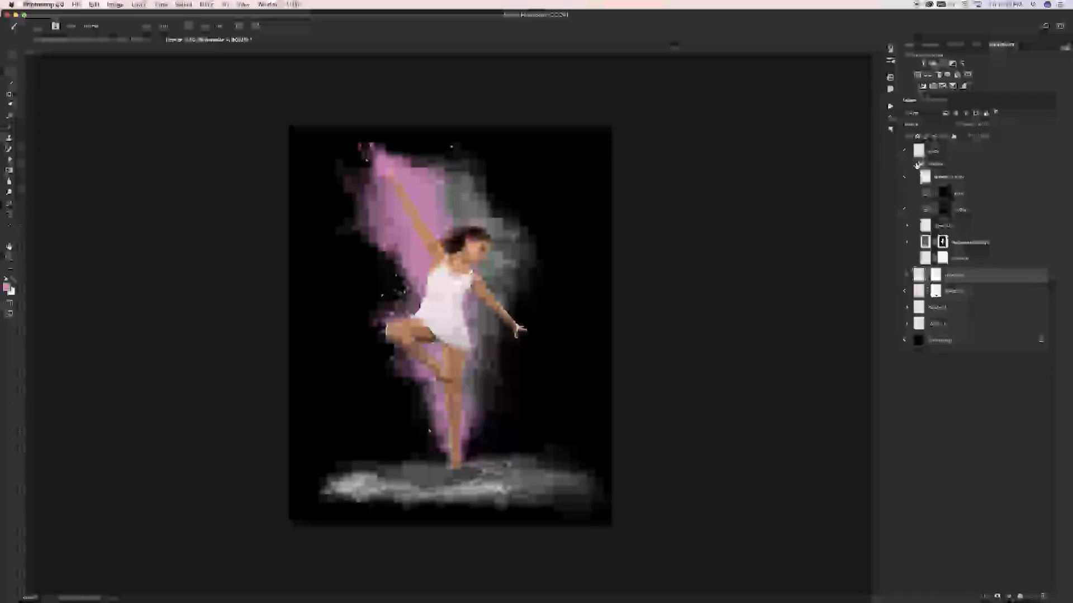
{"action": "left_click", "coordinate": [916, 164]}
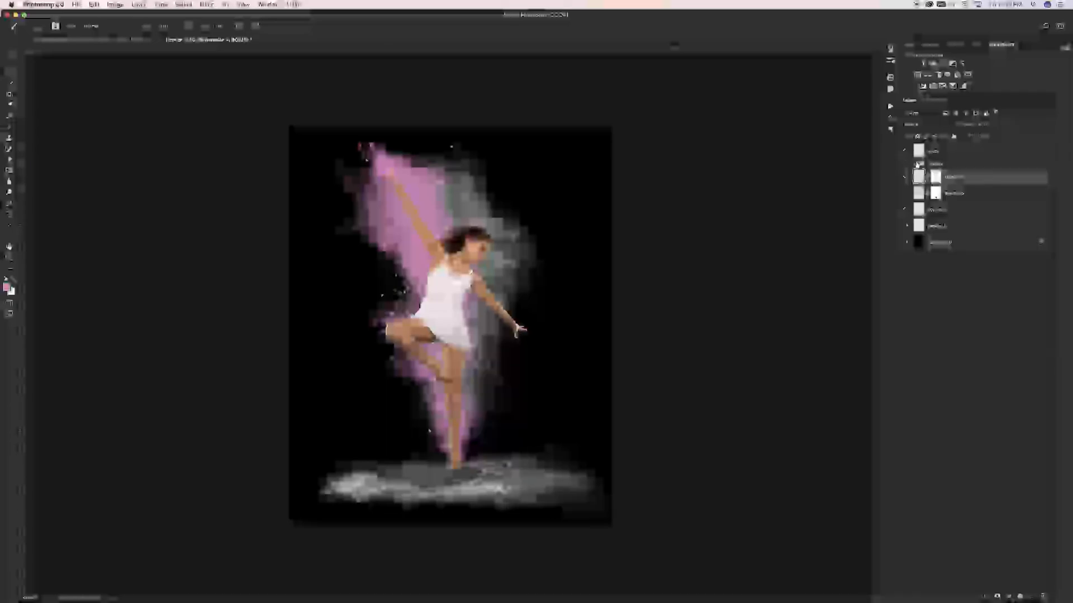
Step: Move the masked pink puff layer to the top of the dancer group and its unmasked copy to the bottom of the group
{"action": "left_click", "coordinate": [919, 164]}
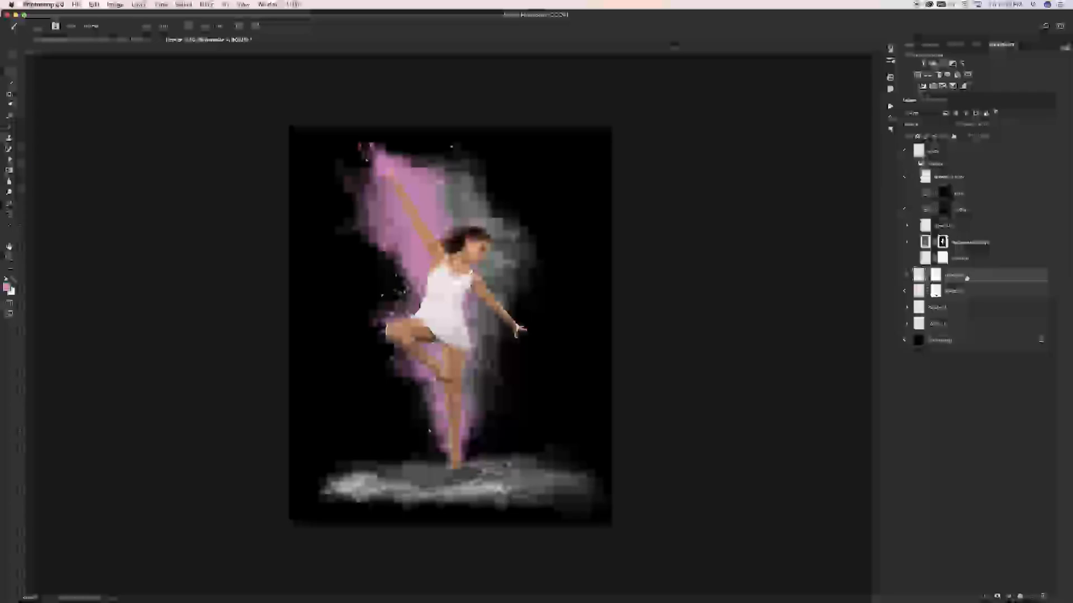
{"action": "left_click_drag", "start_coordinate": [967, 277], "coordinate": [942, 175]}
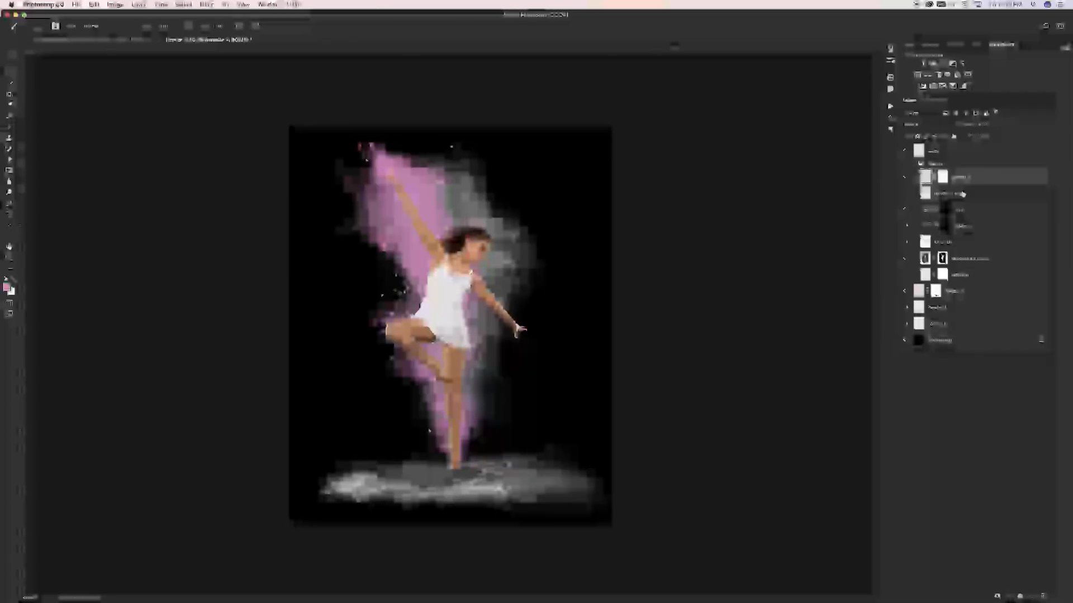
{"action": "left_click_drag", "start_coordinate": [965, 282], "coordinate": [966, 284]}
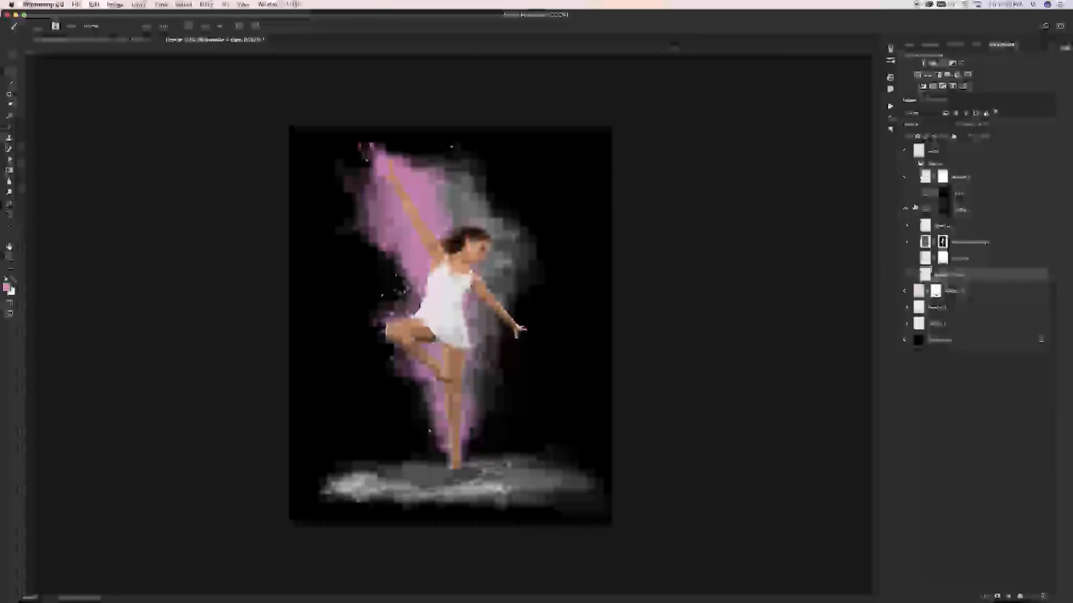
Step: Refine the pink puff layer's mask over the raised hand, painting with black and white to adjust how much powder covers the fingers
{"action": "left_click", "coordinate": [943, 179]}
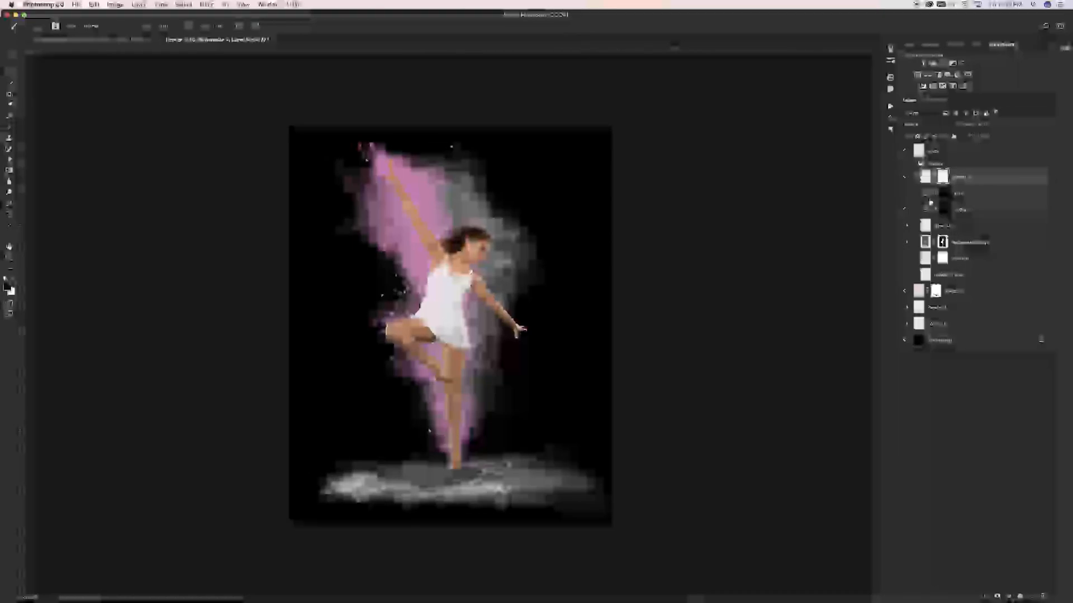
{"action": "key", "text": "super+1"}
{"action": "left_click_drag", "start_coordinate": [466, 383], "coordinate": [471, 414]}
{"action": "left_click_drag", "start_coordinate": [447, 56], "coordinate": [620, 468]}
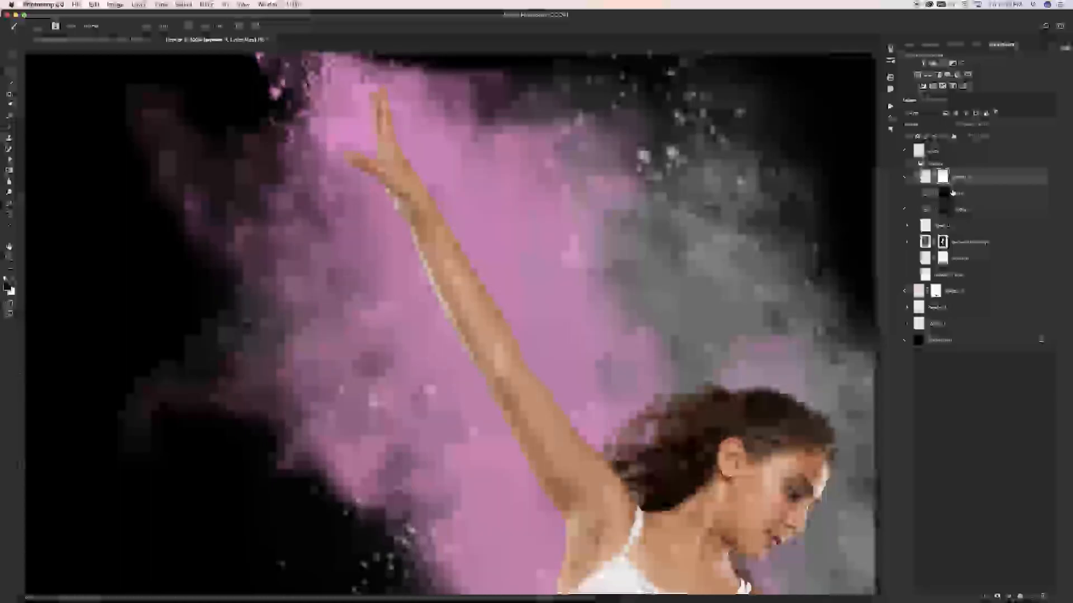
{"action": "left_click", "coordinate": [905, 178]}
{"action": "left_click", "coordinate": [905, 178]}
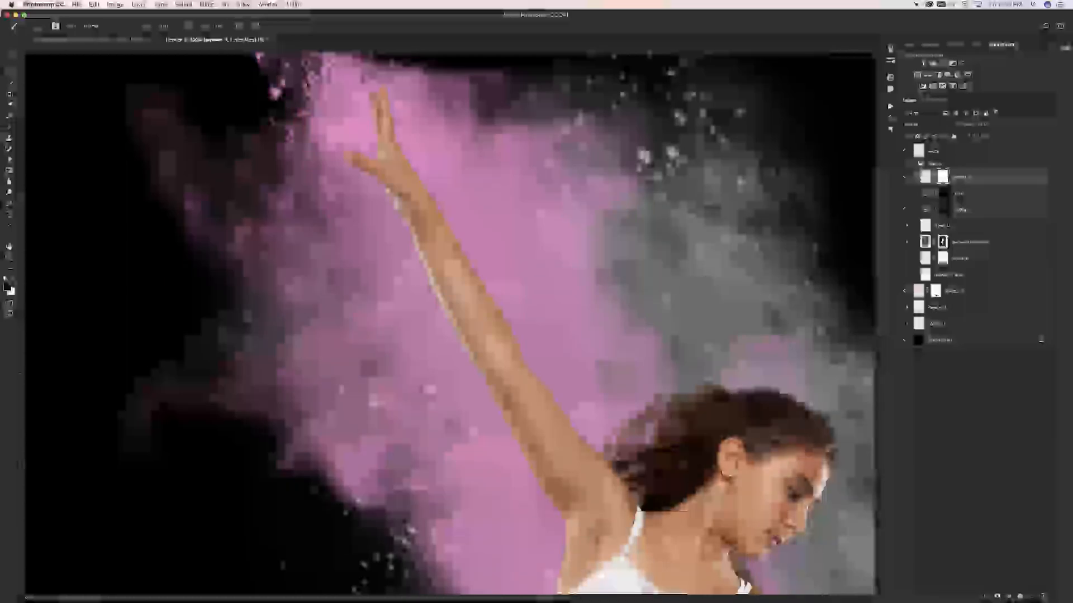
{"action": "key", "text": "x"}
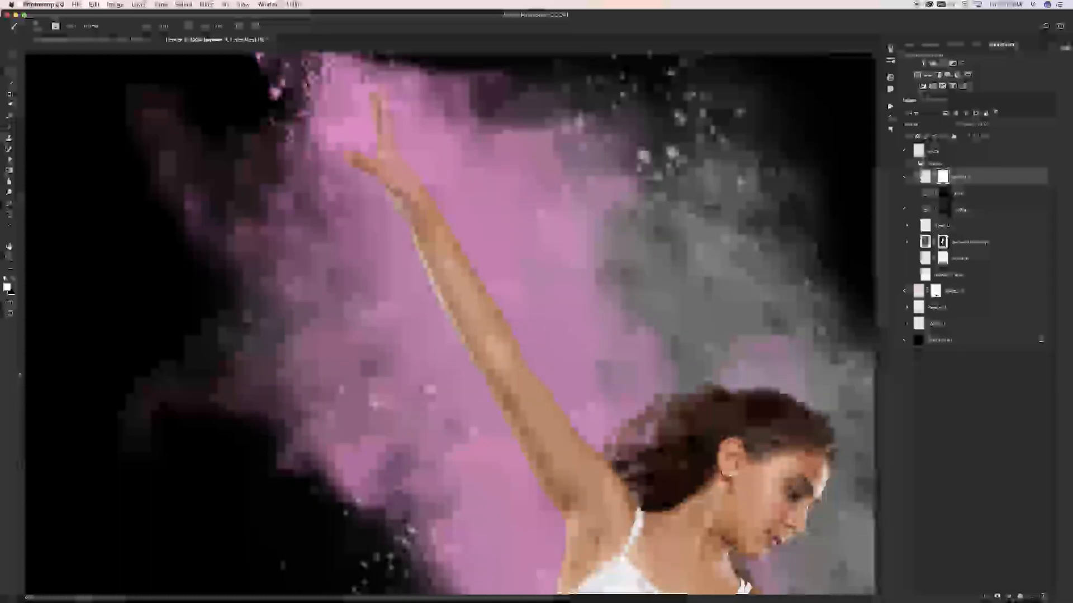
{"action": "key", "text": "x"}
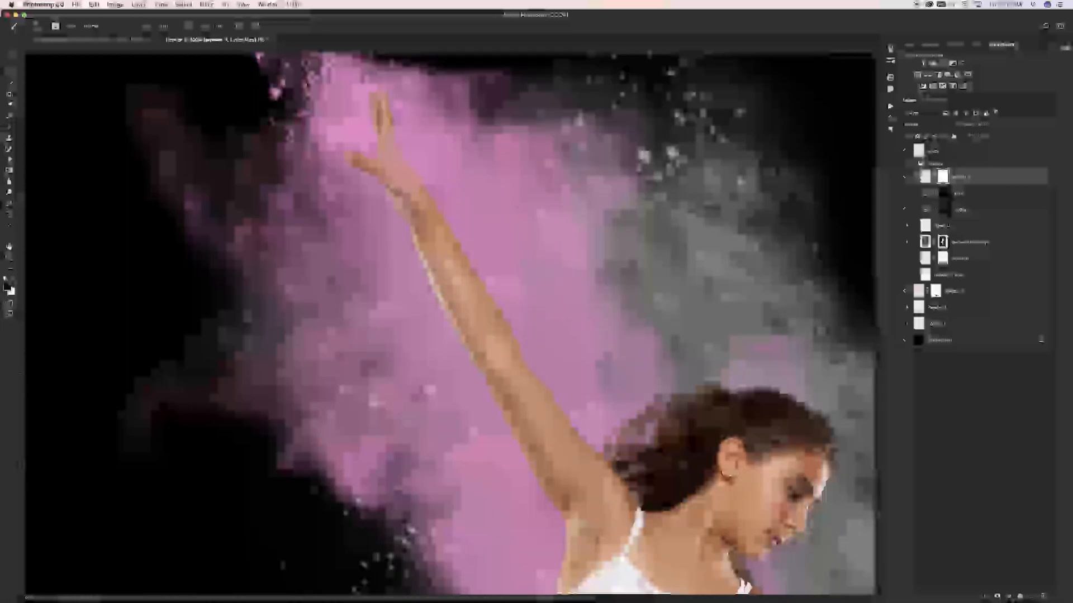
{"action": "key", "text": "x"}
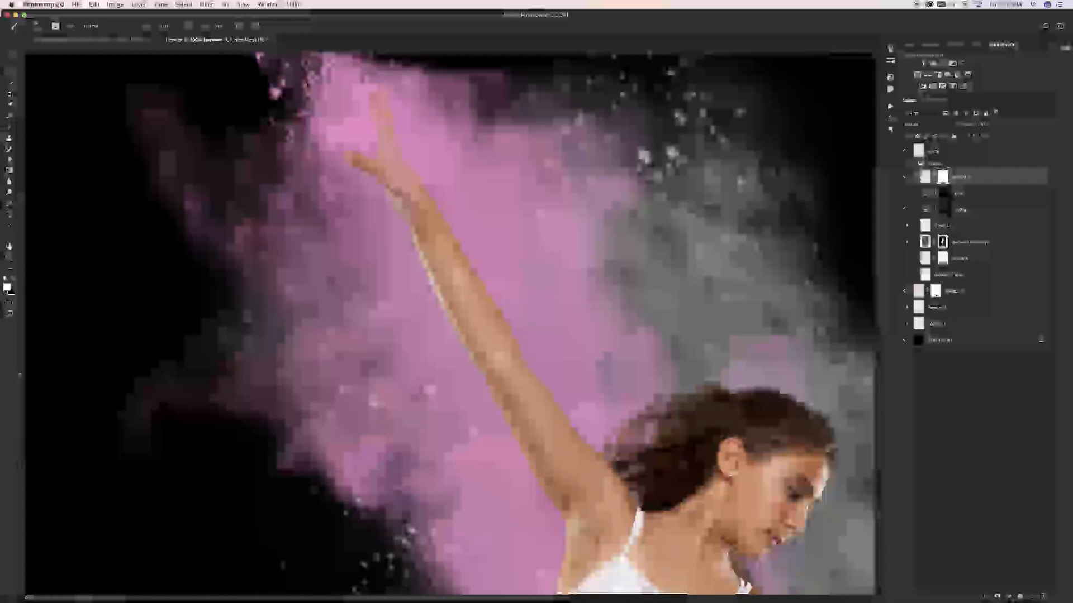
{"action": "key", "text": "super+minus"}
{"action": "key", "text": "super+minus"}
{"action": "key", "text": "super+minus"}
{"action": "key", "text": "super+minus"}
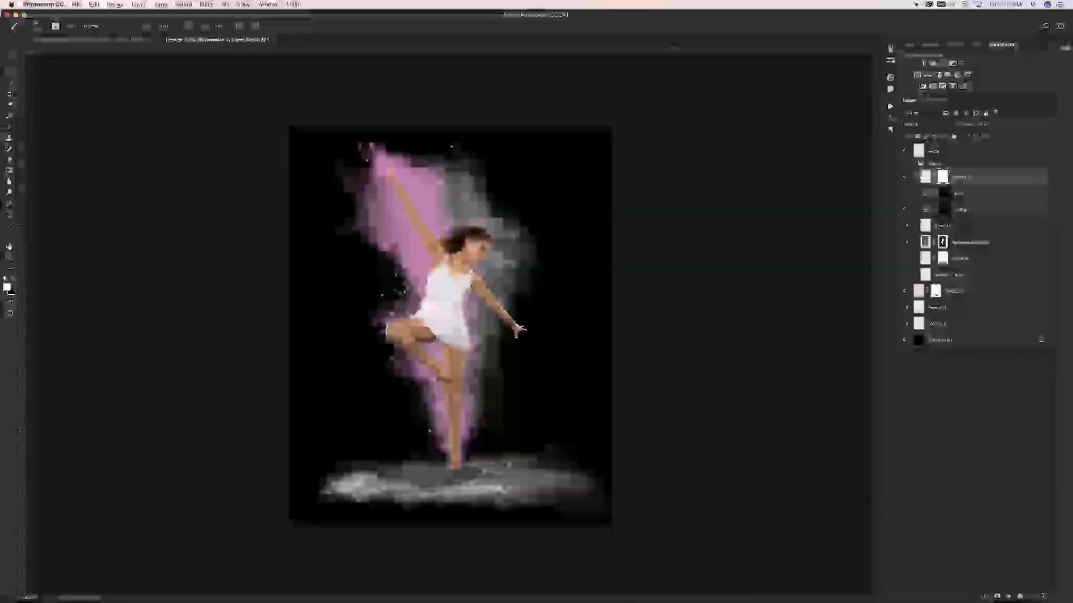
Step: Move the masked pink puff layer out of the dancer group to directly above it, and collapse the group
{"action": "left_click", "coordinate": [945, 152]}
{"action": "left_click", "coordinate": [905, 150]}
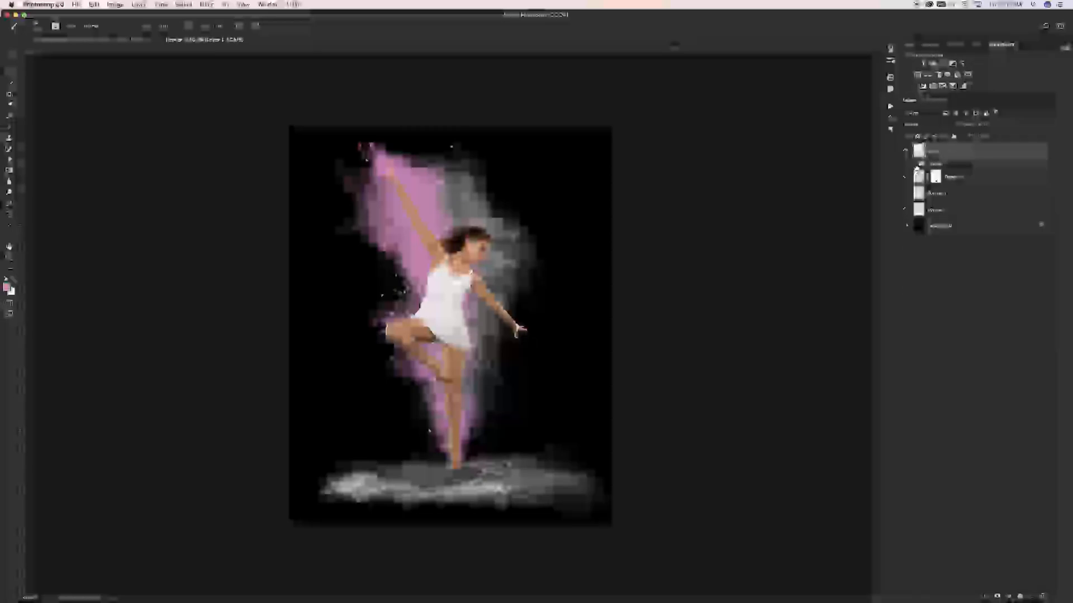
{"action": "left_click", "coordinate": [917, 166]}
{"action": "left_click_drag", "start_coordinate": [956, 177], "coordinate": [956, 167]}
{"action": "left_click", "coordinate": [914, 181]}
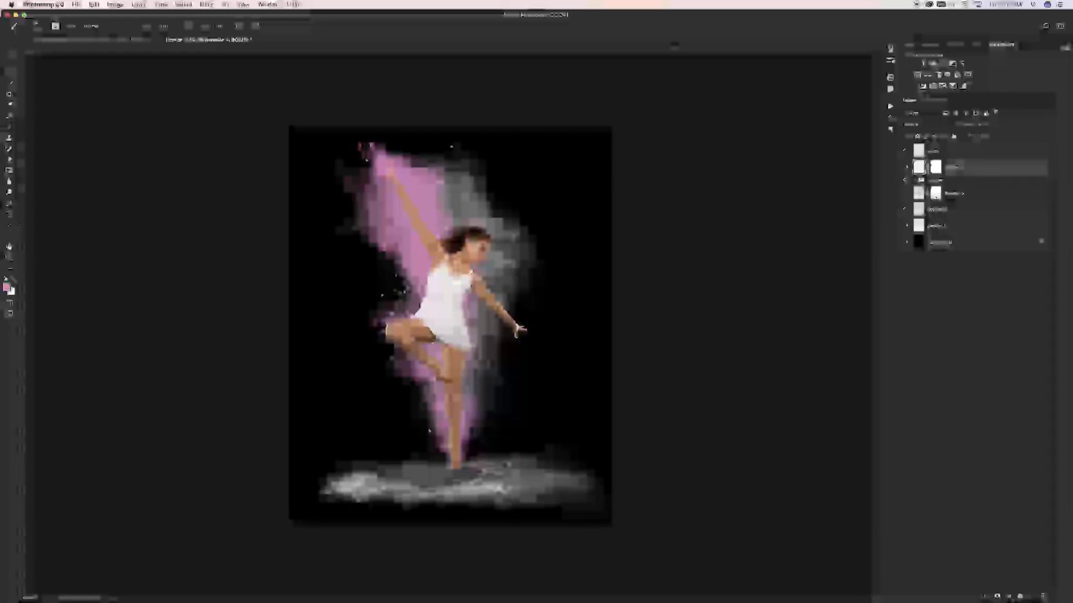
Step: Stamp a white powder puff below the dancer's lowered hand on the empty top layer, using another powder brush at a reduced size
{"action": "key", "text": "x"}
{"action": "right_click", "coordinate": [174, 248]}
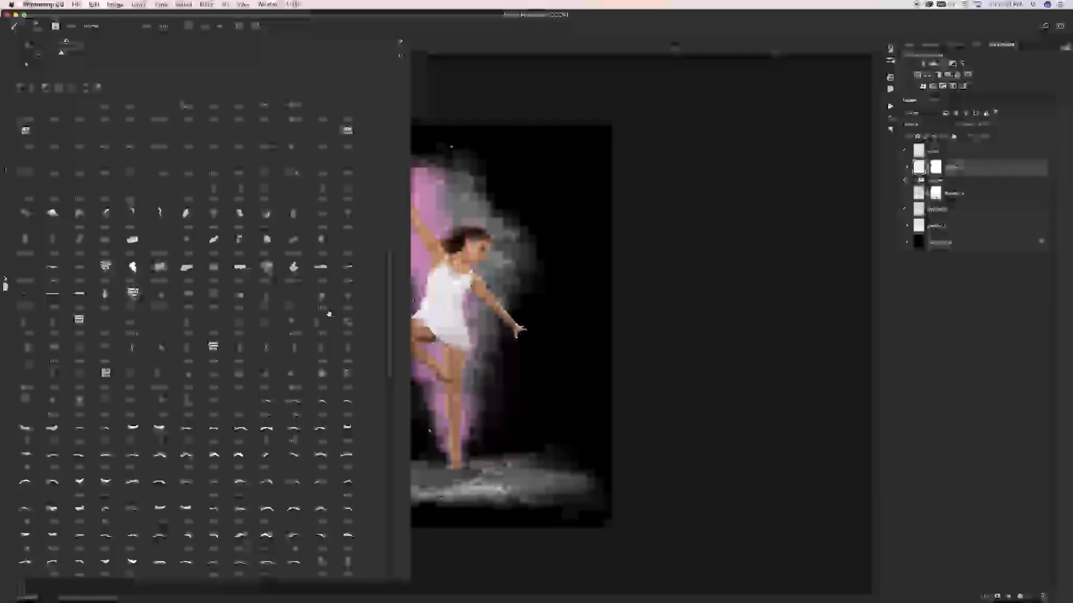
{"action": "left_click", "coordinate": [292, 215]}
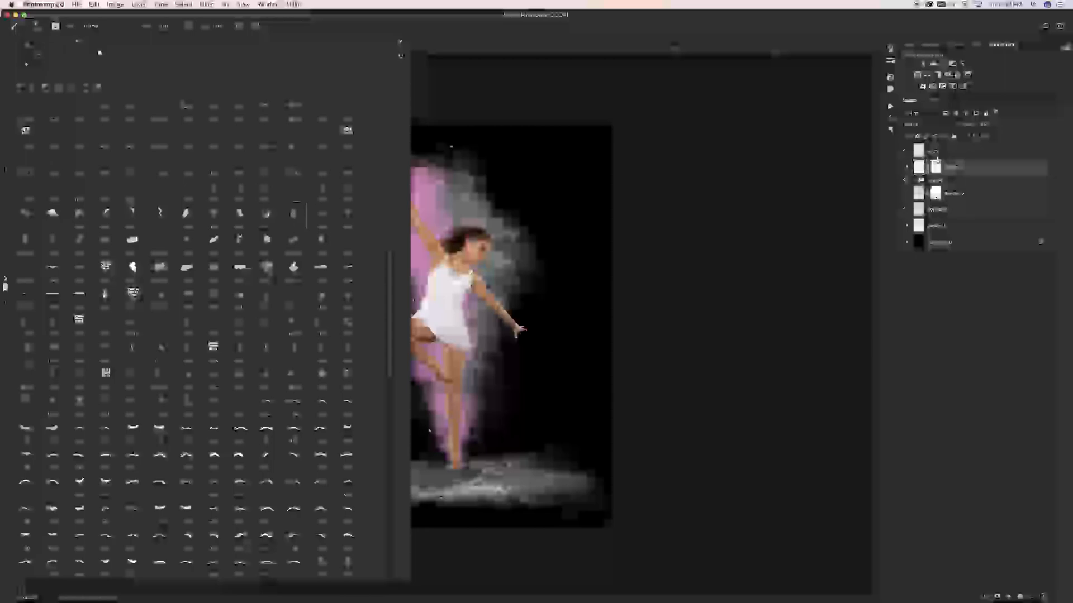
{"action": "left_click", "coordinate": [934, 153]}
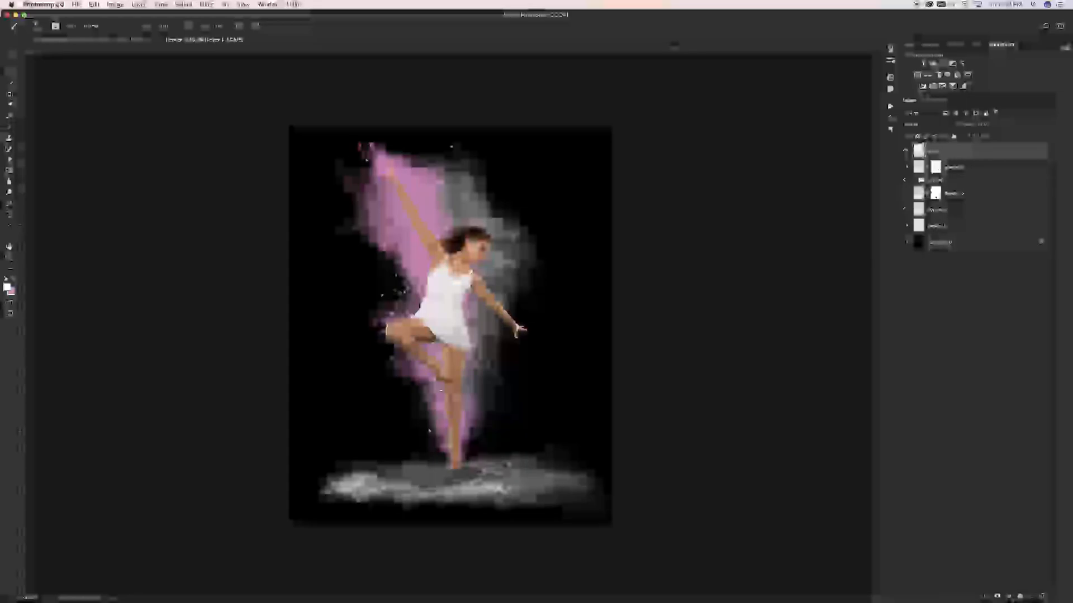
{"action": "left_click", "coordinate": [405, 366]}
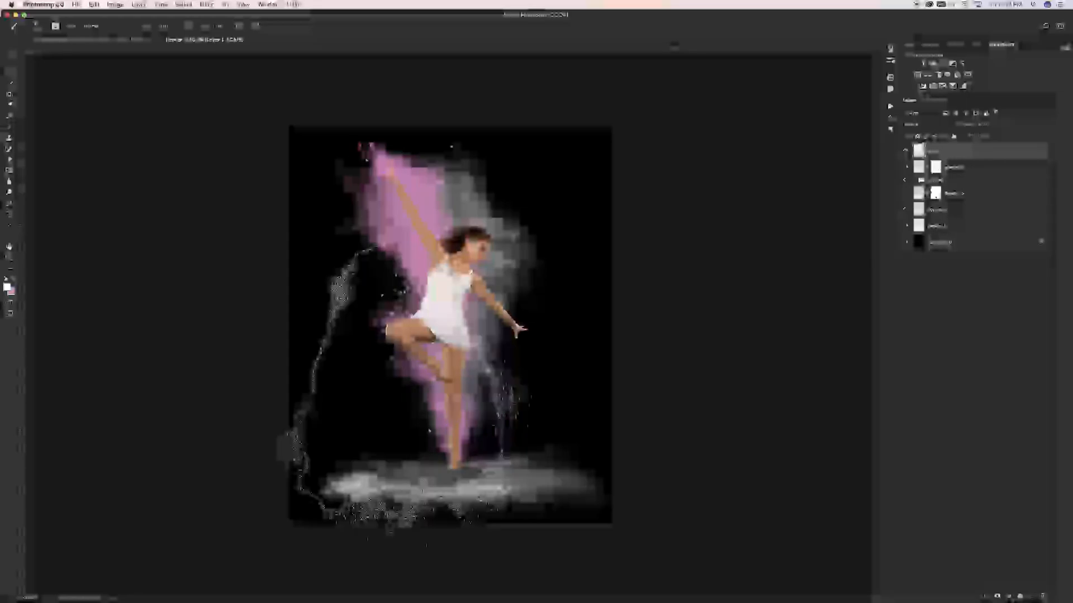
{"action": "key", "text": "bracketleft"}
{"action": "key", "text": "bracketleft"}
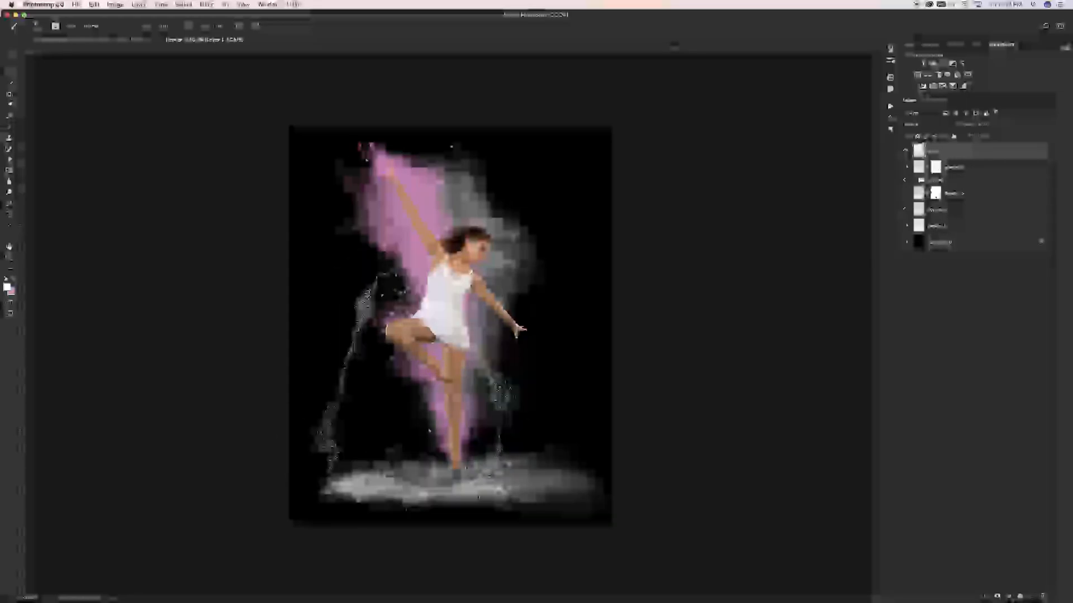
{"action": "key", "text": "super+z"}
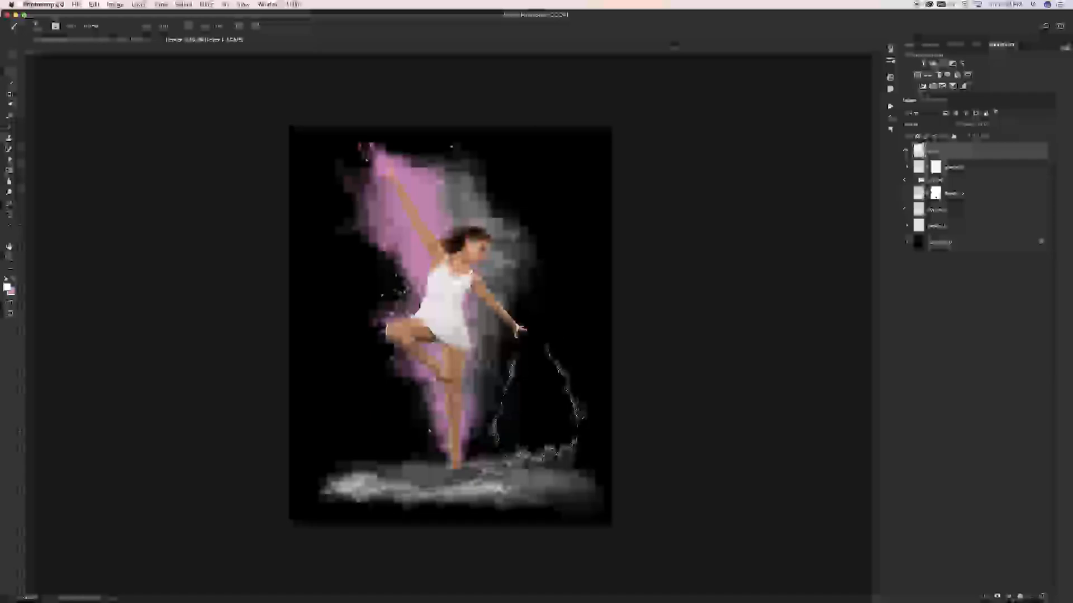
{"action": "left_click", "coordinate": [538, 405]}
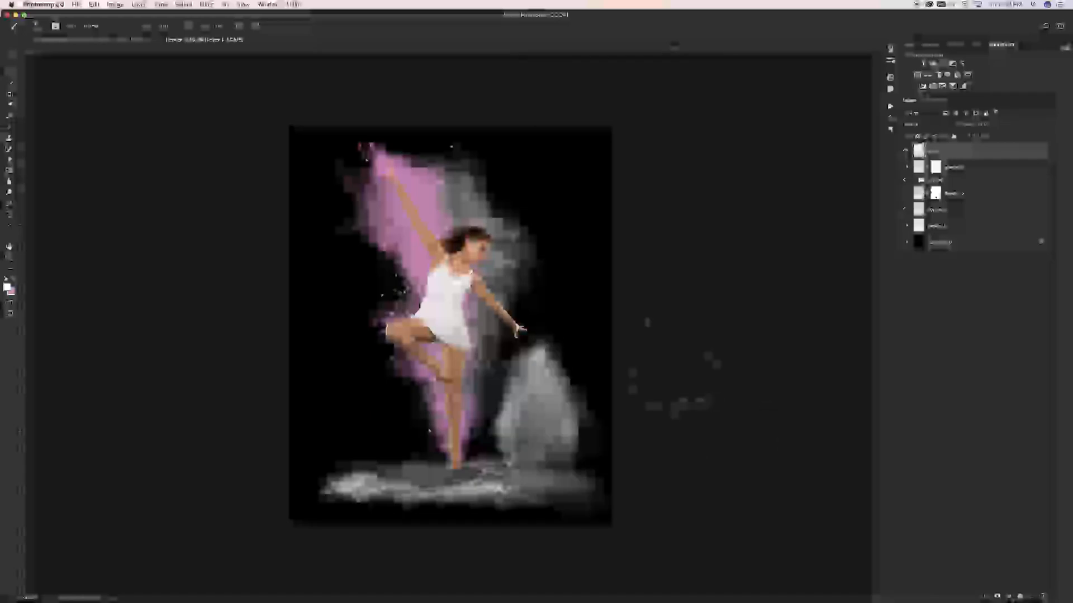
Step: Free-transform the white puff, rotating, scaling and moving it over the dancer's bent leg
{"action": "key", "text": "super+t"}
{"action": "left_click_drag", "start_coordinate": [639, 313], "coordinate": [632, 342]}
{"action": "left_click_drag", "start_coordinate": [552, 391], "coordinate": [501, 370]}
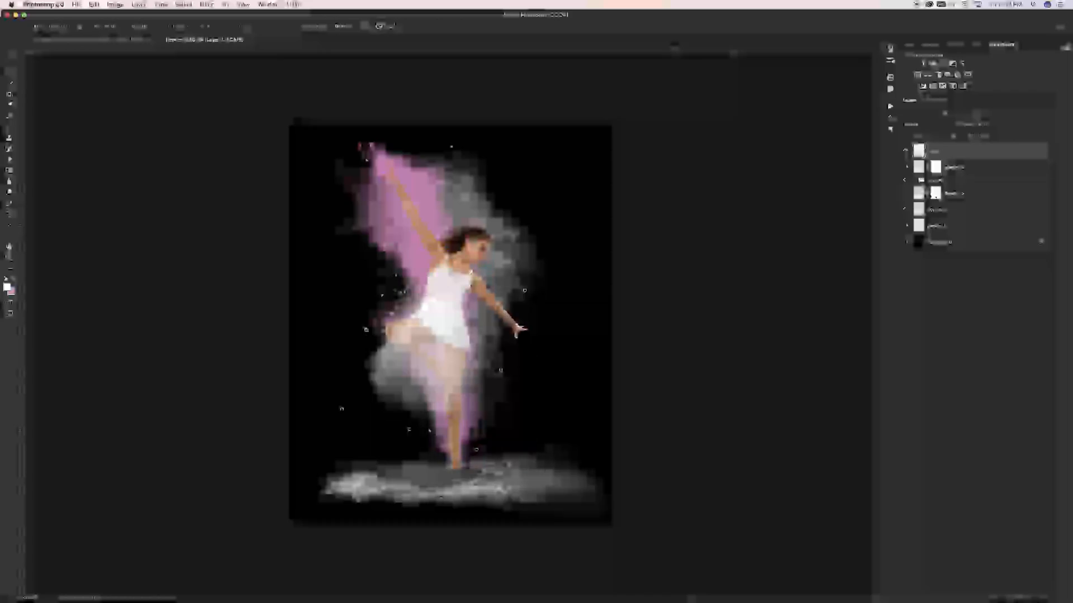
{"action": "left_click_drag", "start_coordinate": [366, 330], "coordinate": [371, 331]}
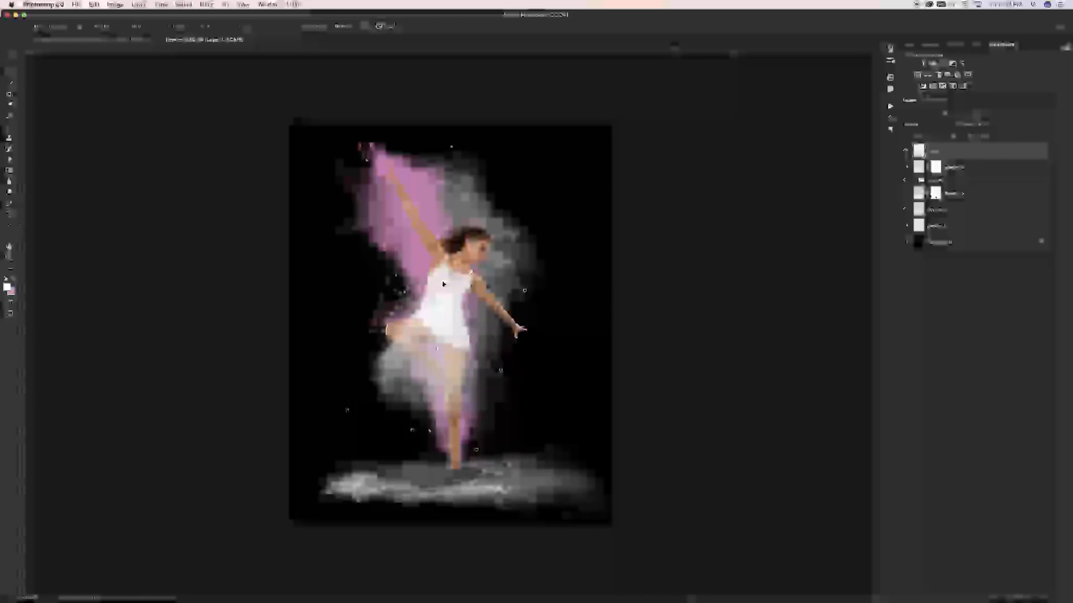
{"action": "left_click_drag", "start_coordinate": [462, 271], "coordinate": [450, 287]}
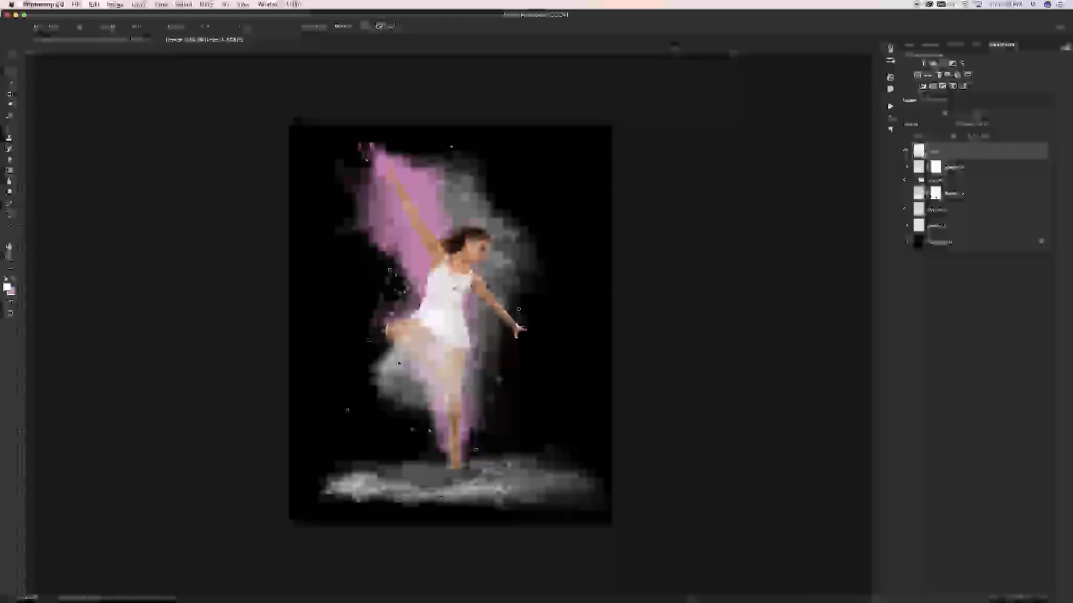
Step: Warp the white puff so its upper edge wraps around the bent knee and thigh, and apply the transform
{"action": "right_click", "coordinate": [401, 357]}
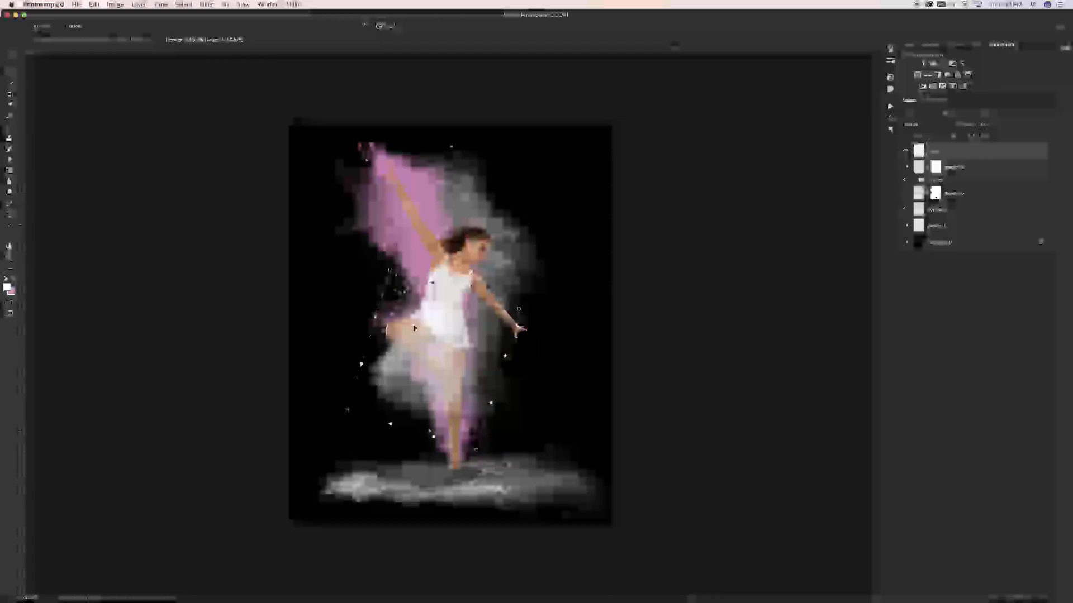
{"action": "left_click_drag", "start_coordinate": [414, 327], "coordinate": [401, 325]}
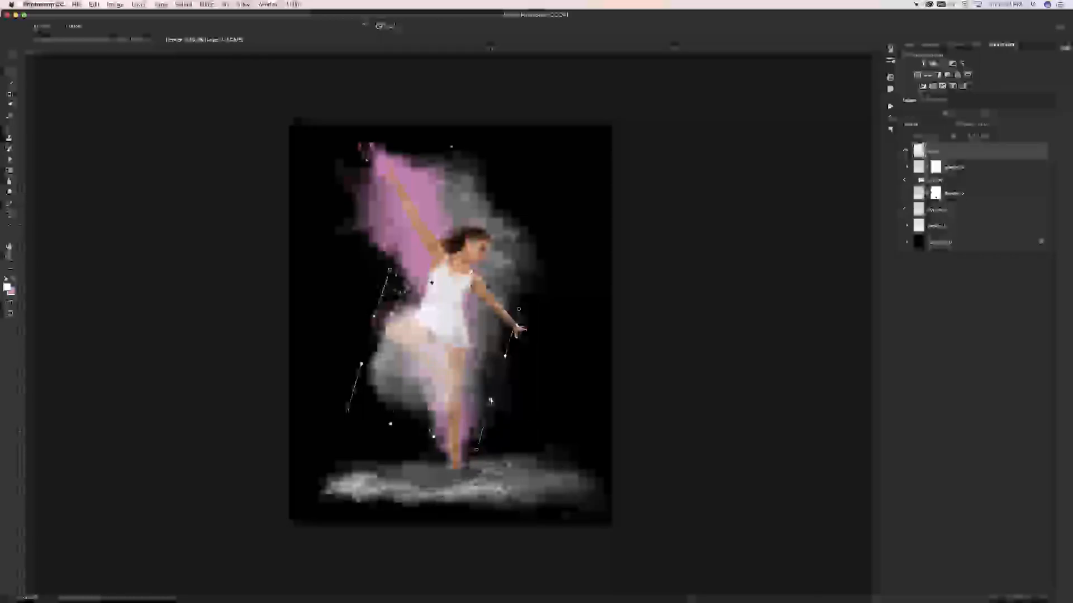
{"action": "left_click_drag", "start_coordinate": [519, 311], "coordinate": [506, 356]}
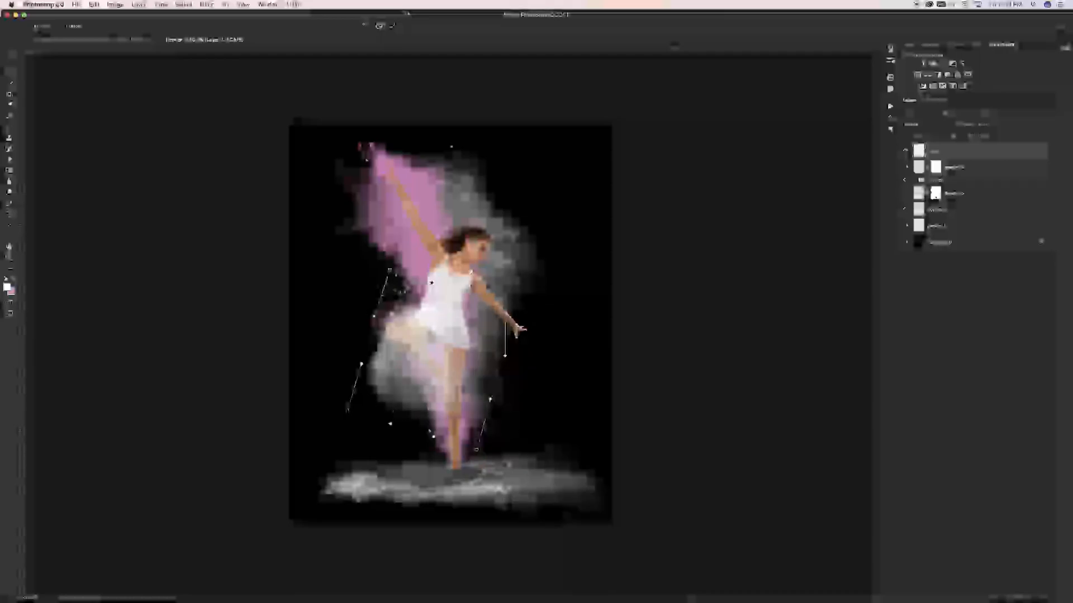
{"action": "key", "text": "Return"}
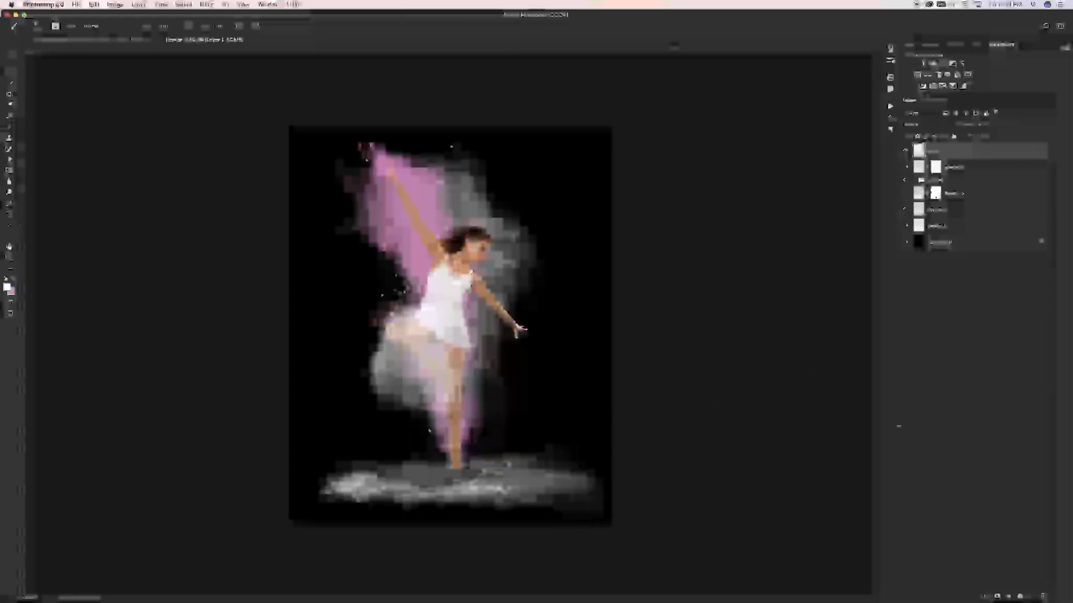
Step: Return to the Brush tool and choose a different powder brush shape
{"action": "left_click", "coordinate": [9, 116]}
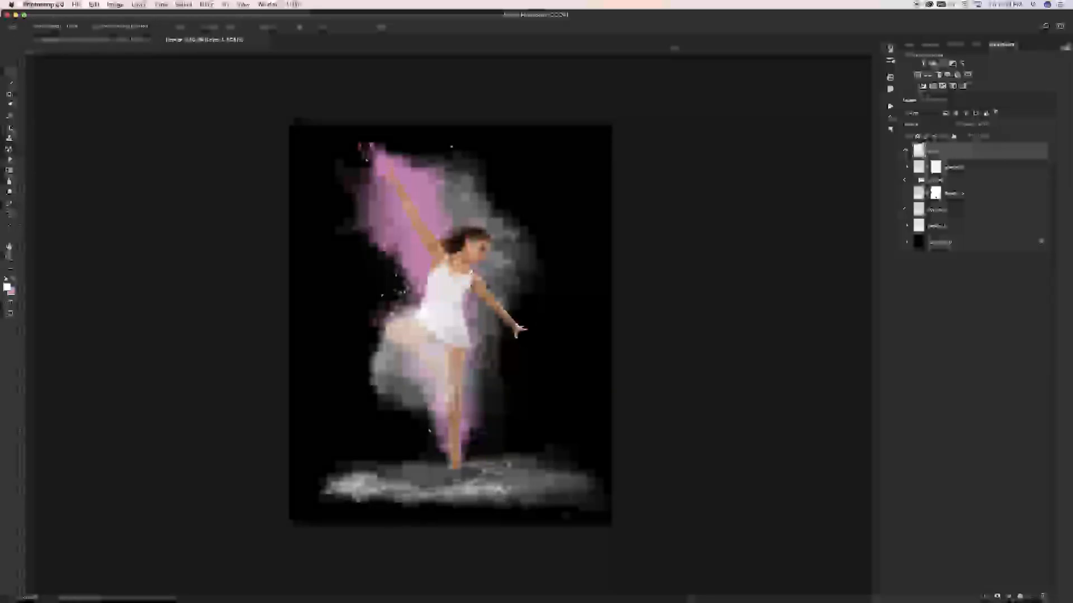
{"action": "left_click", "coordinate": [10, 127]}
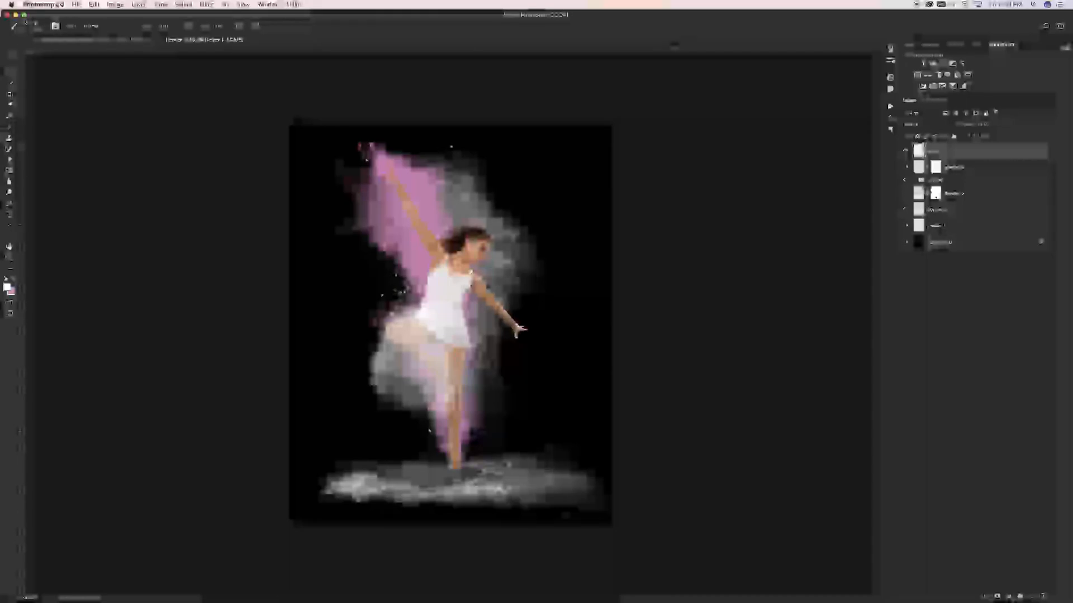
{"action": "left_click", "coordinate": [26, 23]}
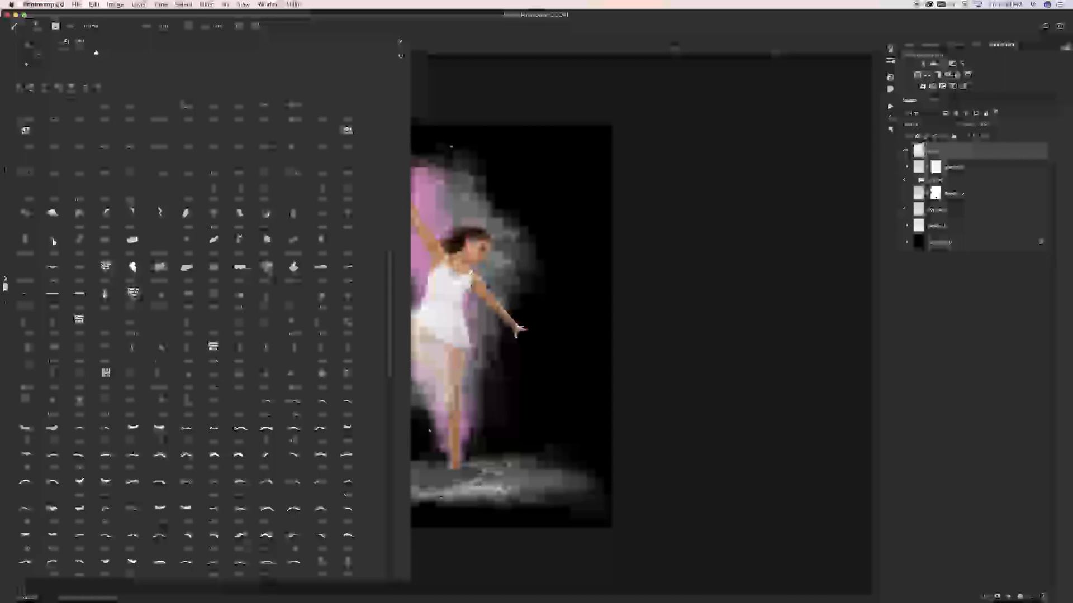
{"action": "double_click", "coordinate": [105, 292]}
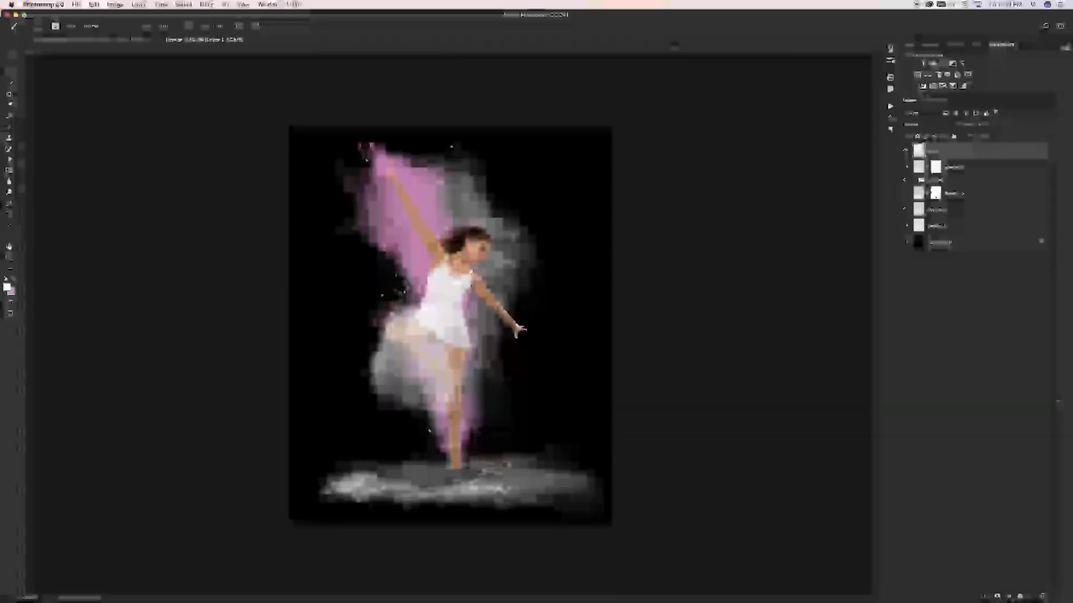
Step: Rename the warped white puff layer to match the naming of the other powder layers
{"action": "double_click", "coordinate": [934, 149]}
{"action": "type", "text": "col"}
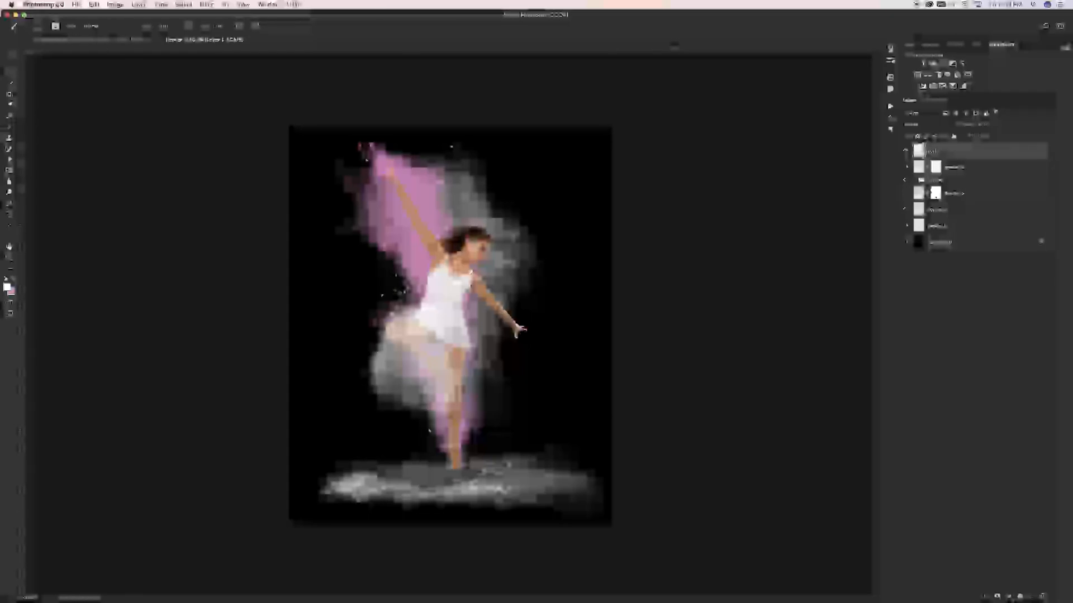
{"action": "type", "text": "or"}
{"action": "key", "text": "Return"}
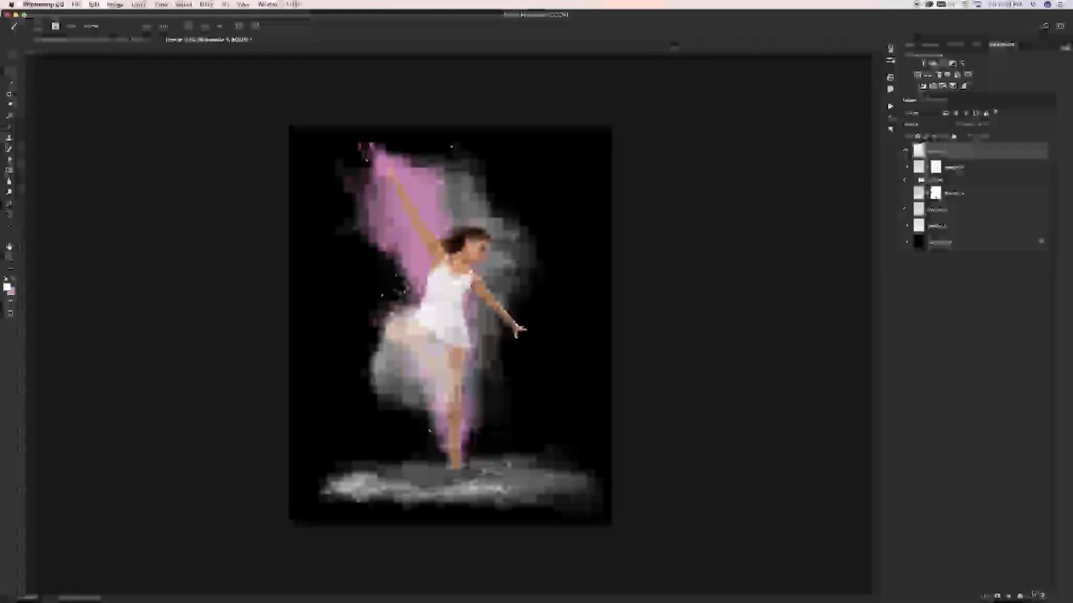
Step: Add a new layer above the white puff layer and name it as the next powder layer
{"action": "left_click", "coordinate": [1031, 595]}
{"action": "double_click", "coordinate": [934, 152]}
{"action": "type", "text": "powder"}
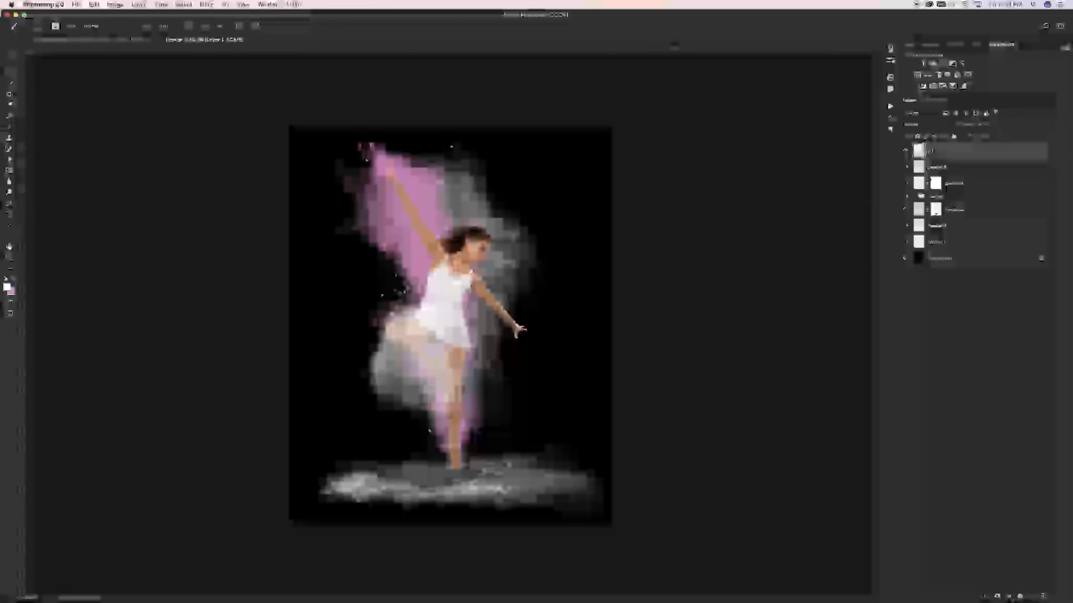
{"action": "key", "text": "Return"}
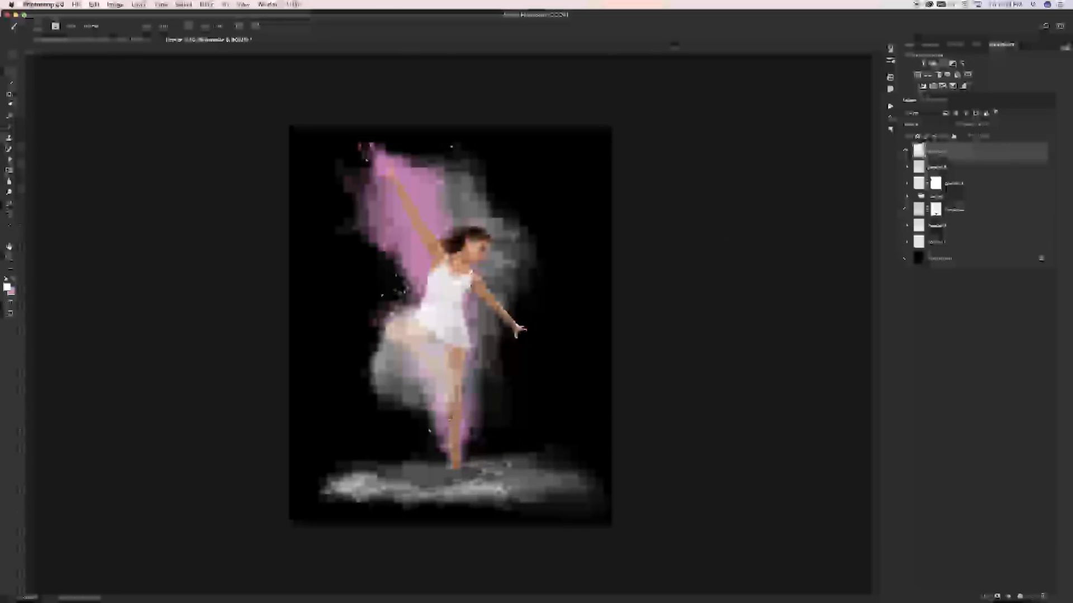
{"action": "left_click", "coordinate": [425, 373]}
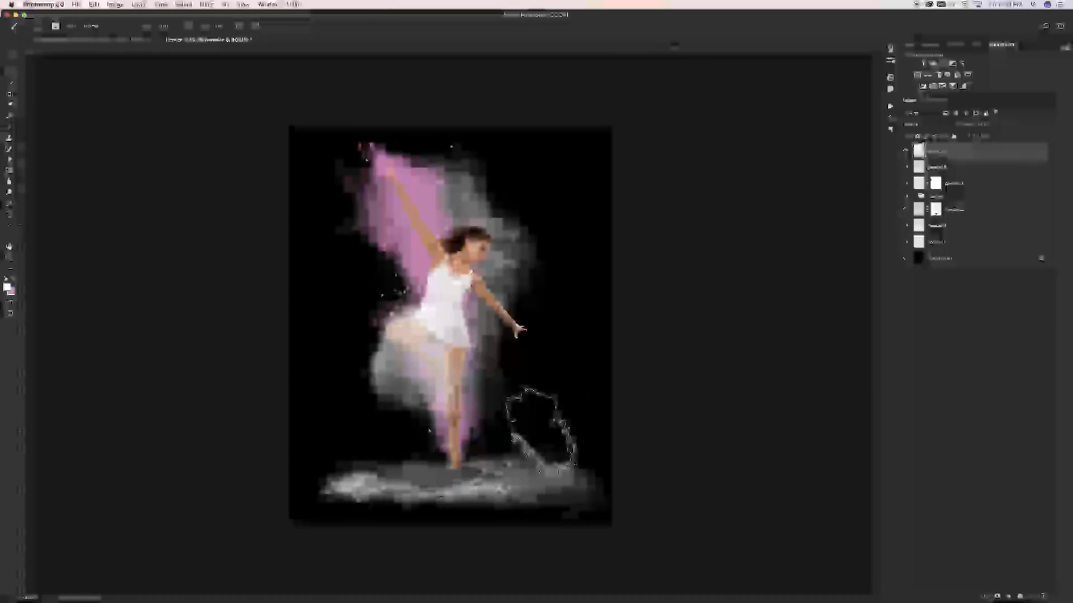
Step: Stamp a small white powder puff with a reduced brush size and move it over the dancer's standing foot
{"action": "key", "text": "bracketleft"}
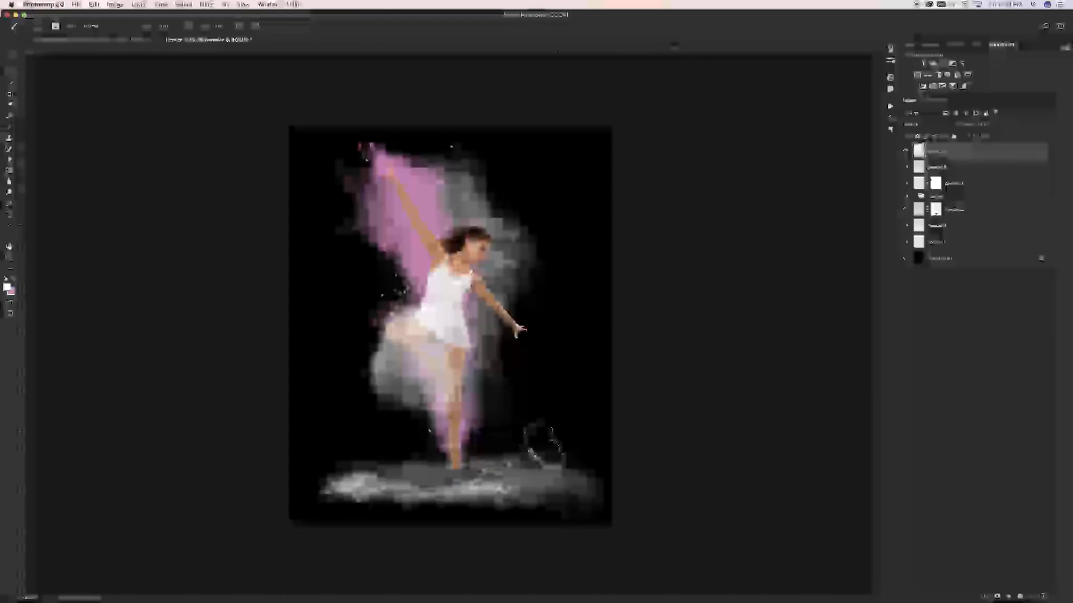
{"action": "key", "text": "bracketleft"}
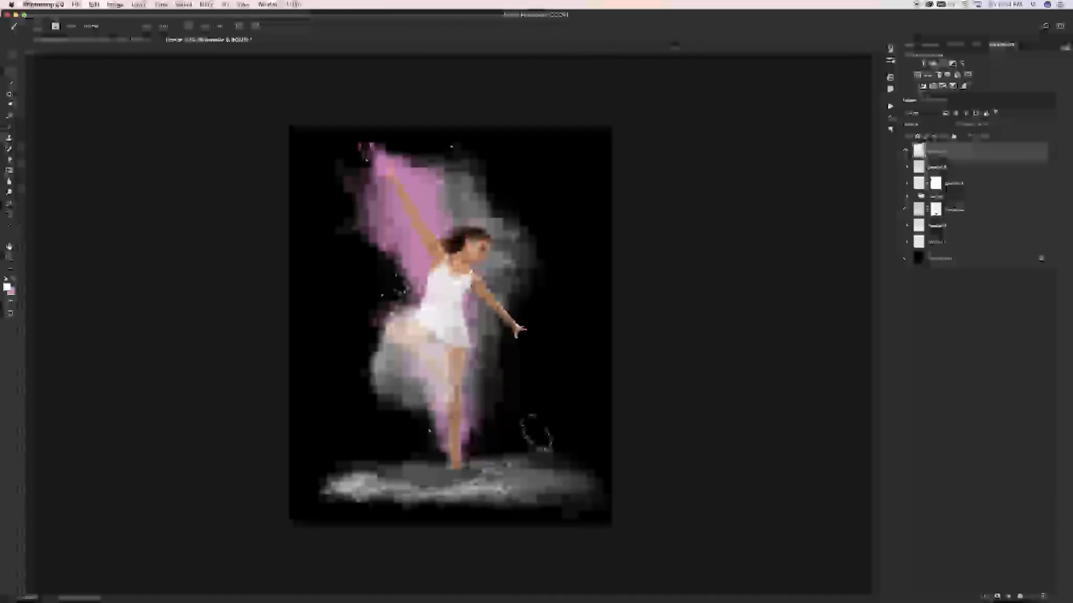
{"action": "left_click", "coordinate": [537, 403]}
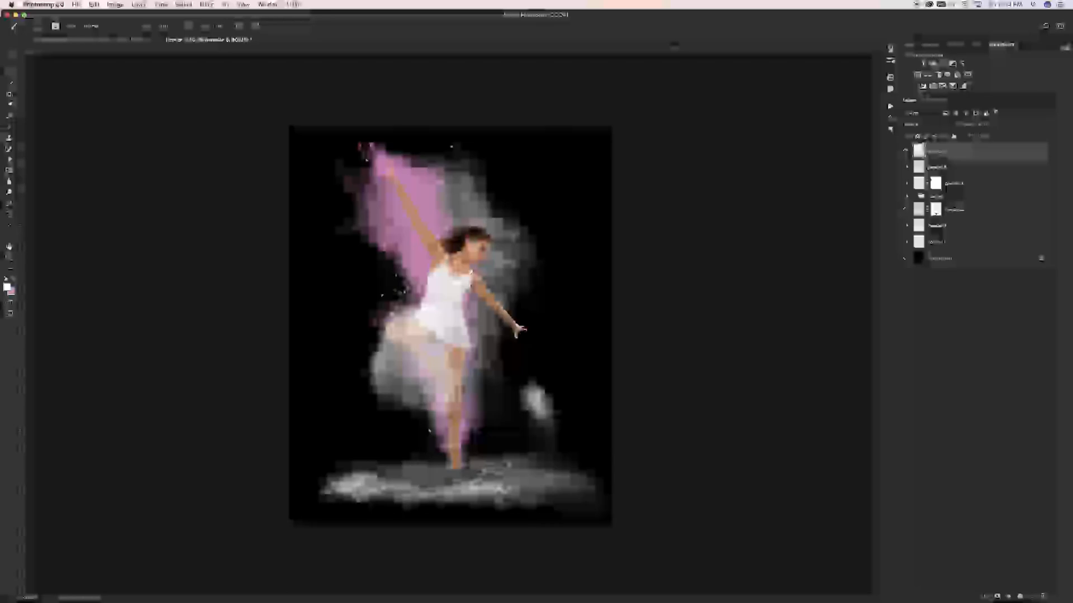
{"action": "key", "text": "v"}
{"action": "mouse_move", "coordinate": [539, 403]}
{"action": "left_mouse_down"}
{"action": "mouse_move", "coordinate": [462, 431]}
{"action": "mouse_move", "coordinate": [461, 457]}
{"action": "left_mouse_up"}
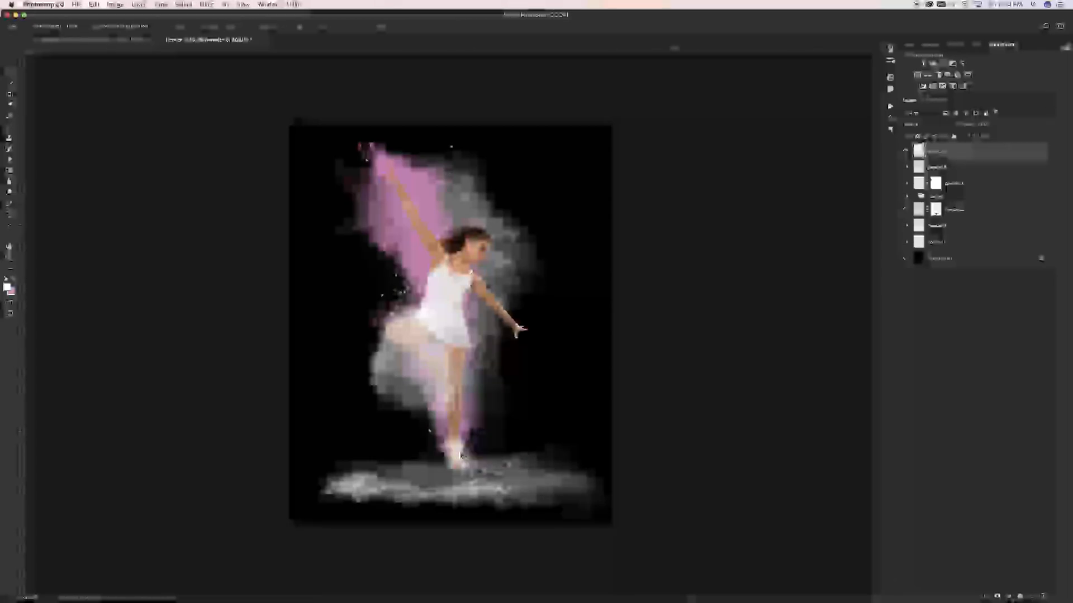
Step: Start a Warp transform on the foot puff and pull its upper corners inward toward the ankle
{"action": "key", "text": "super+plus"}
{"action": "key", "text": "super+plus"}
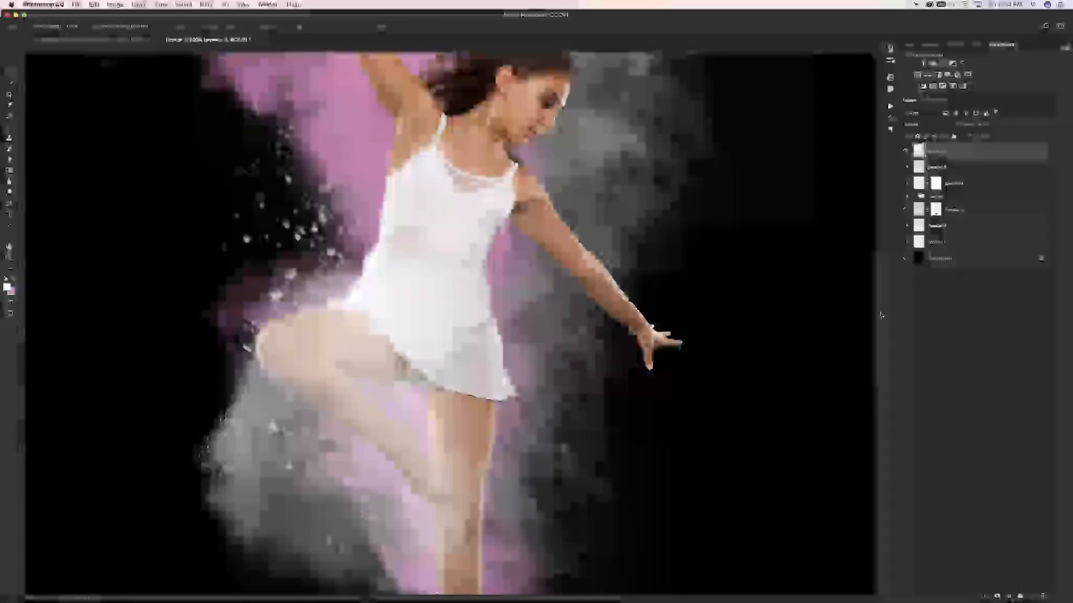
{"action": "scroll", "coordinate": [881, 315], "scroll_direction": "down", "scroll_amount": 5}
{"action": "scroll", "coordinate": [892, 365], "scroll_direction": "down", "scroll_amount": 1}
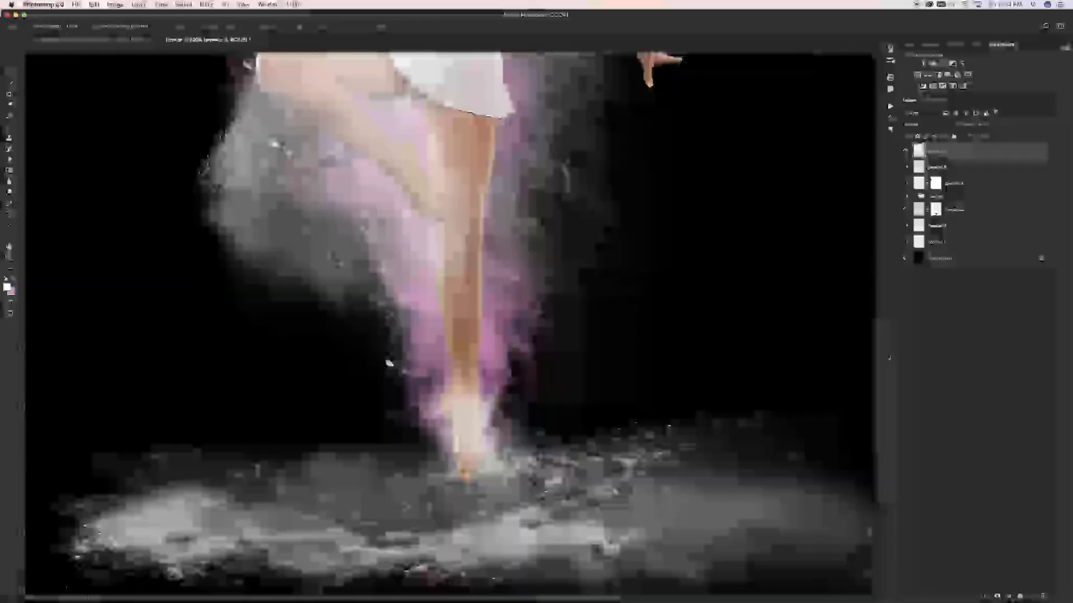
{"action": "key", "text": "super+t"}
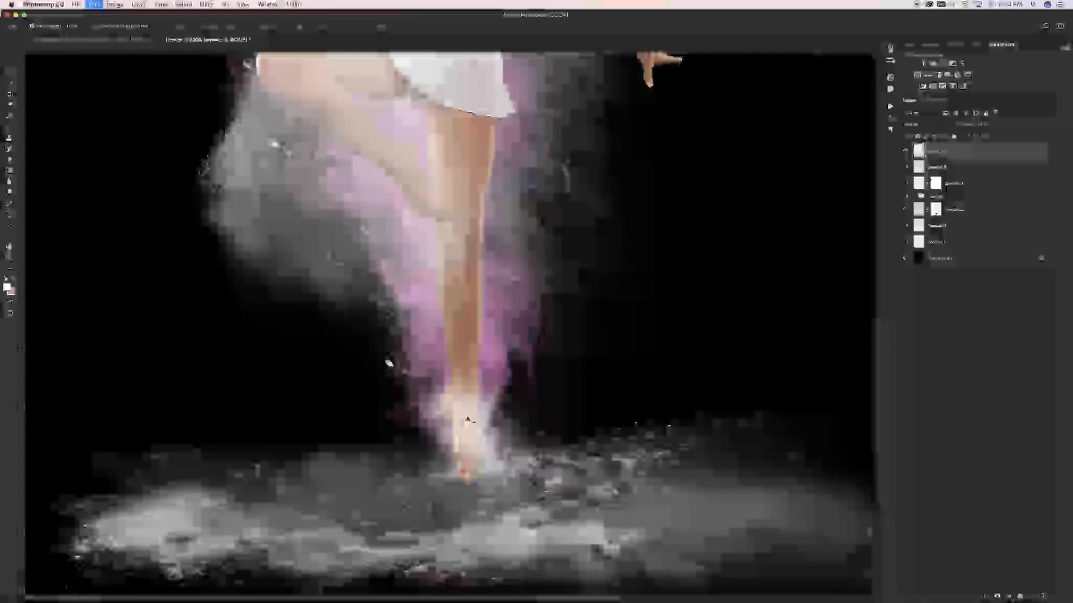
{"action": "left_click_drag", "start_coordinate": [878, 391], "coordinate": [878, 393]}
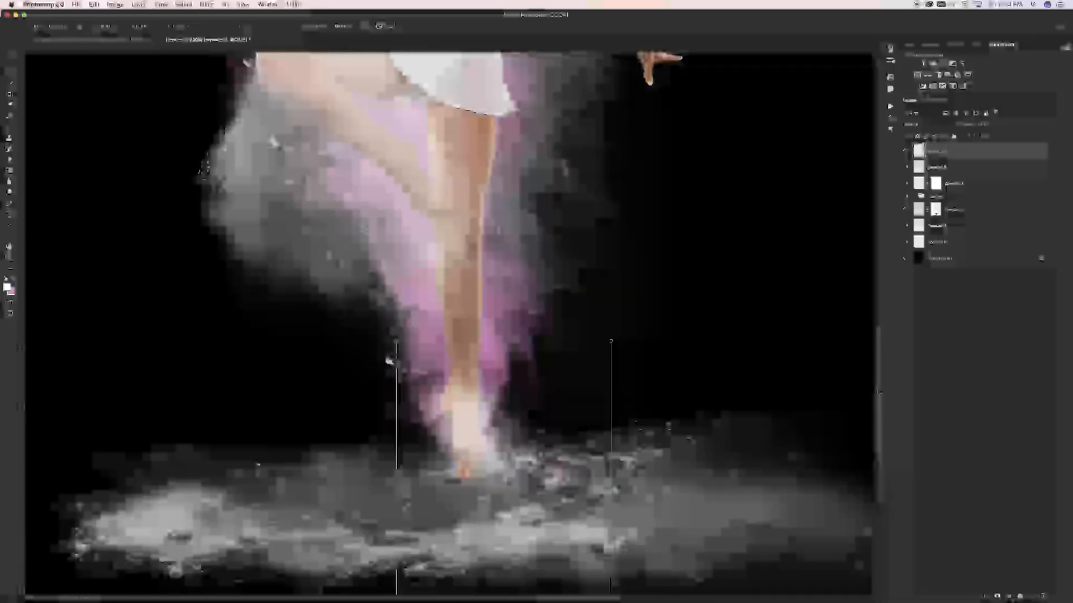
{"action": "scroll", "coordinate": [878, 392], "scroll_direction": "down", "scroll_amount": 5}
{"action": "scroll", "coordinate": [878, 391], "scroll_direction": "up", "scroll_amount": 1}
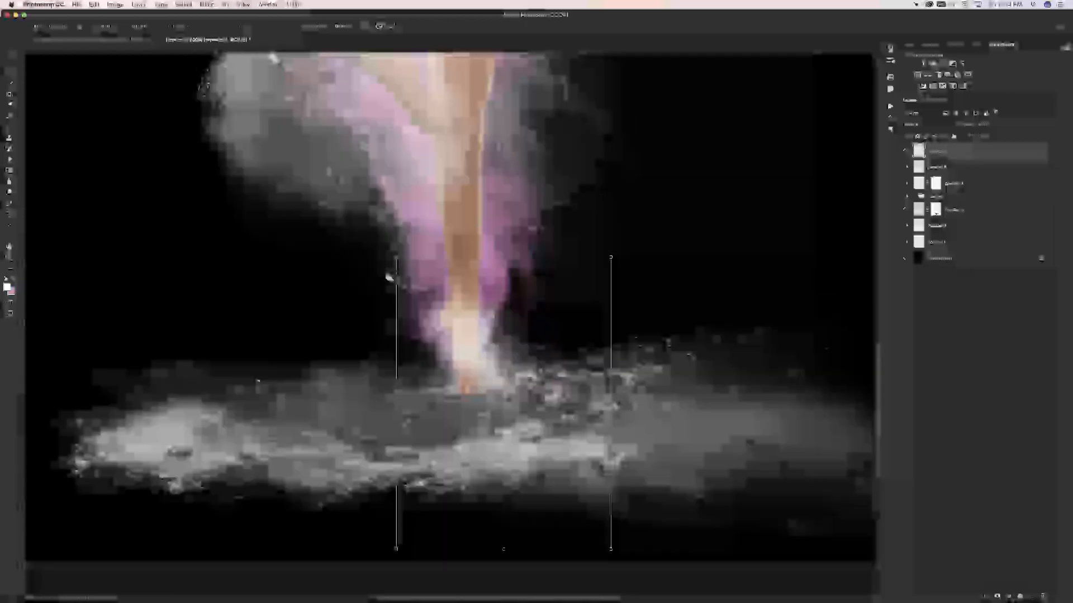
{"action": "right_click", "coordinate": [496, 386]}
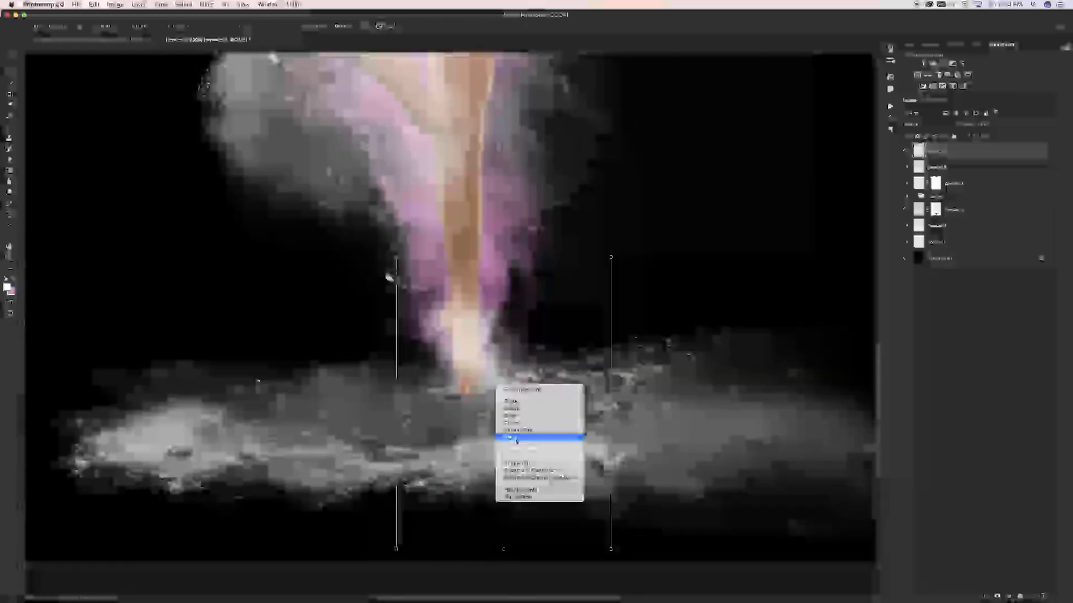
{"action": "left_click", "coordinate": [516, 439]}
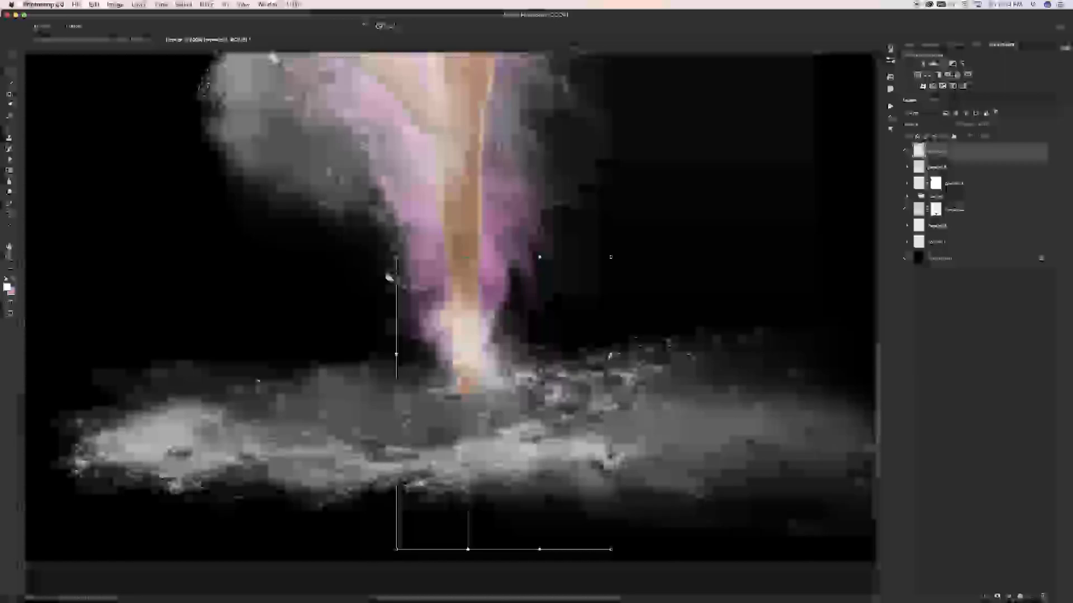
{"action": "left_click_drag", "start_coordinate": [610, 355], "coordinate": [583, 340]}
{"action": "left_click_drag", "start_coordinate": [610, 257], "coordinate": [490, 260]}
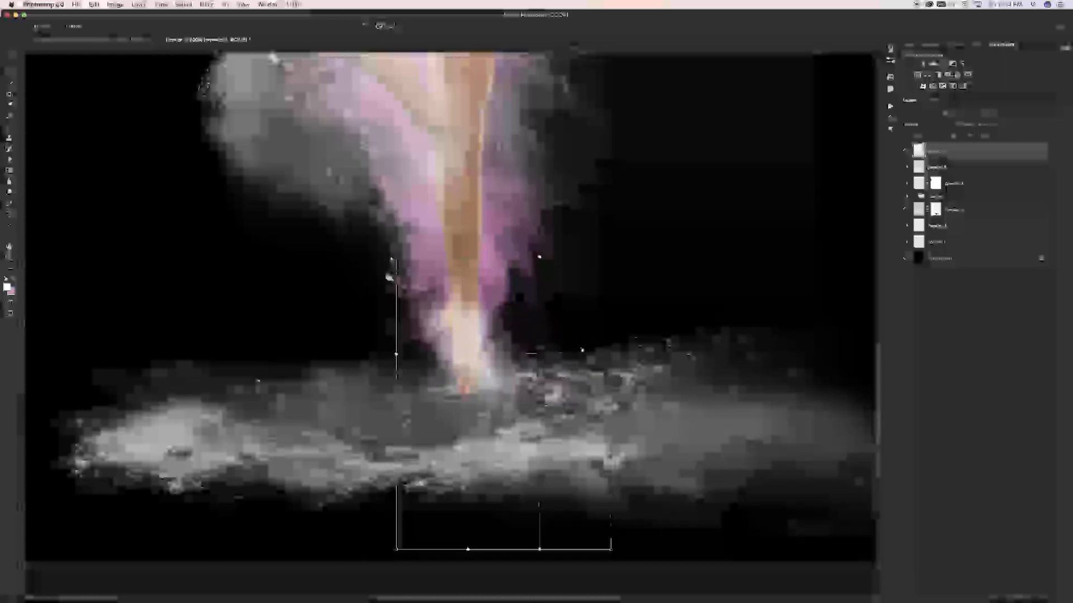
{"action": "left_click_drag", "start_coordinate": [391, 259], "coordinate": [430, 256]}
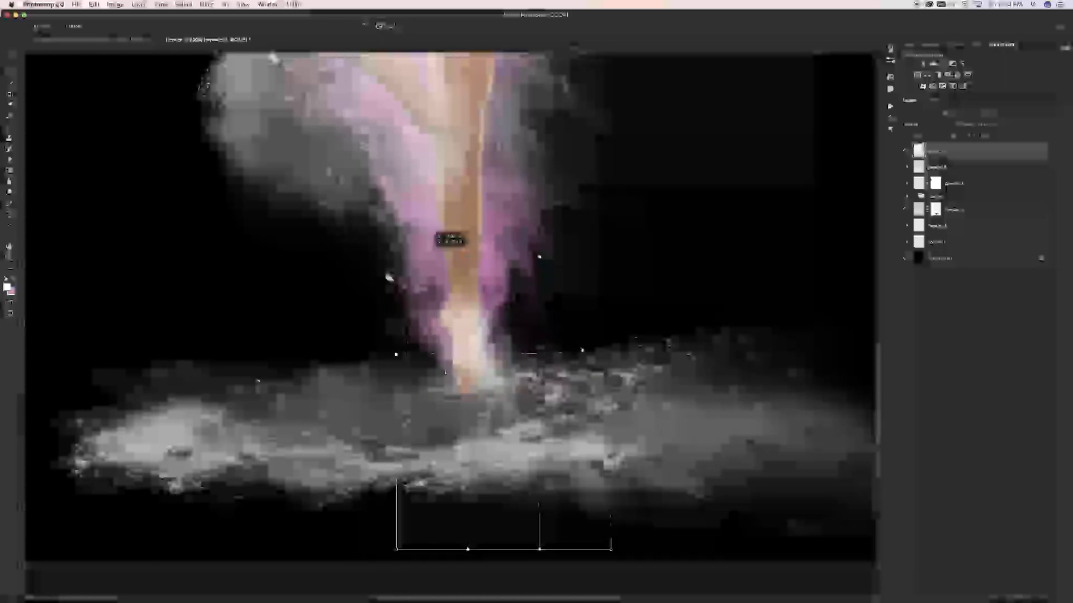
Step: Tighten the warp's sides around the ankle, stretch the puff up the leg, pull its lower-left corner outward, and apply the transform
{"action": "left_click_drag", "start_coordinate": [404, 358], "coordinate": [413, 360]}
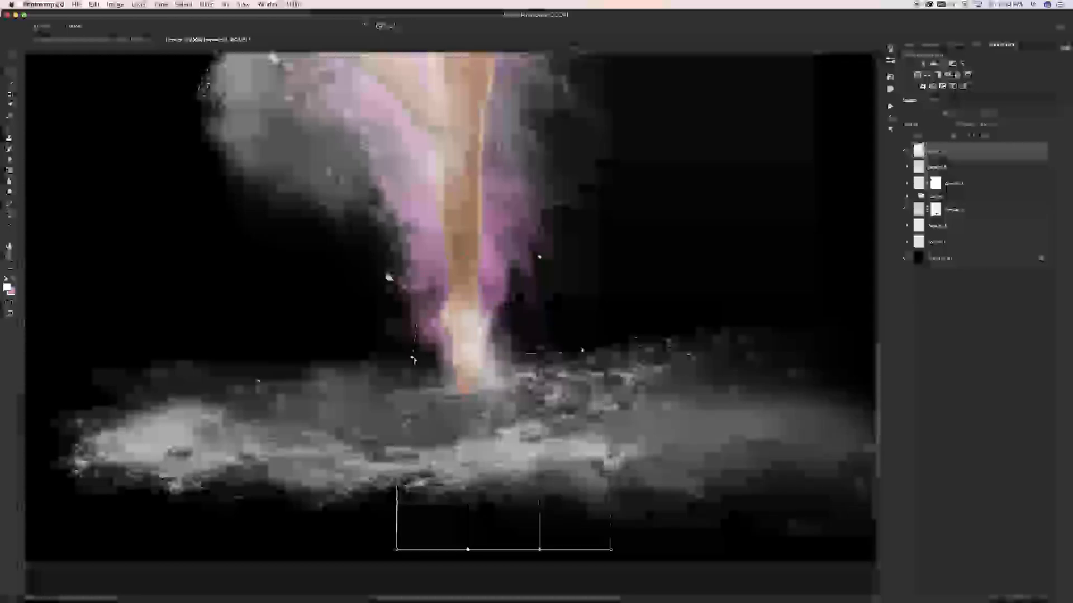
{"action": "left_click_drag", "start_coordinate": [582, 351], "coordinate": [506, 360]}
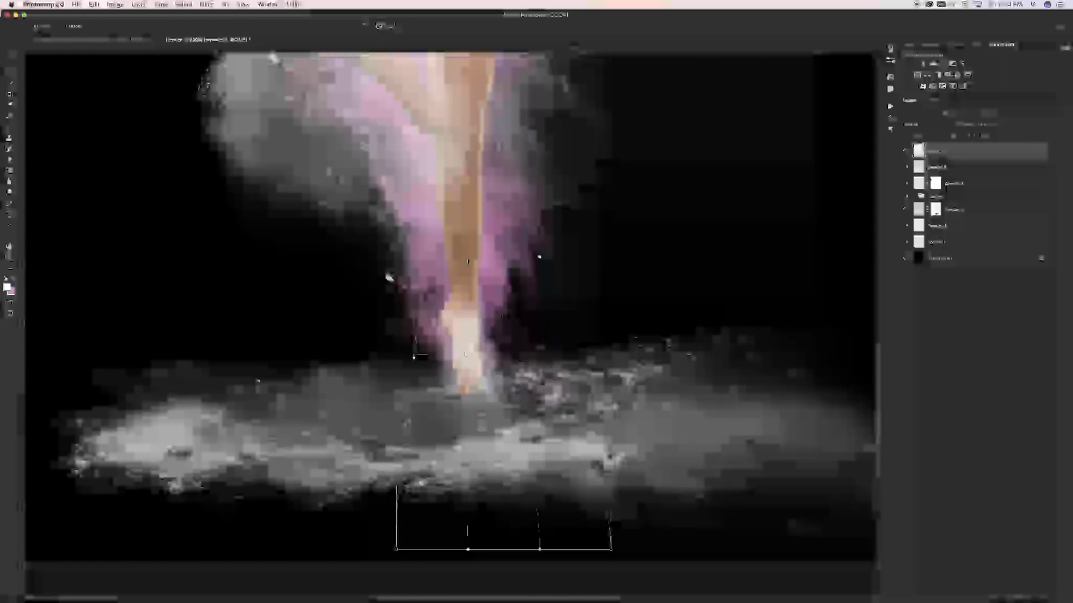
{"action": "left_click_drag", "start_coordinate": [473, 249], "coordinate": [470, 232]}
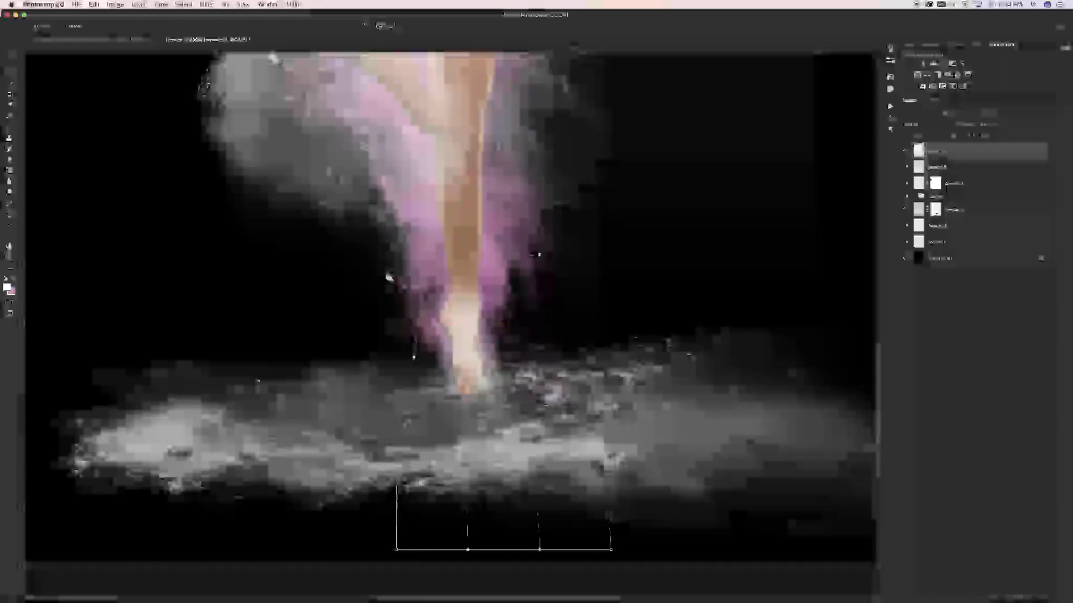
{"action": "left_click_drag", "start_coordinate": [397, 550], "coordinate": [311, 542]}
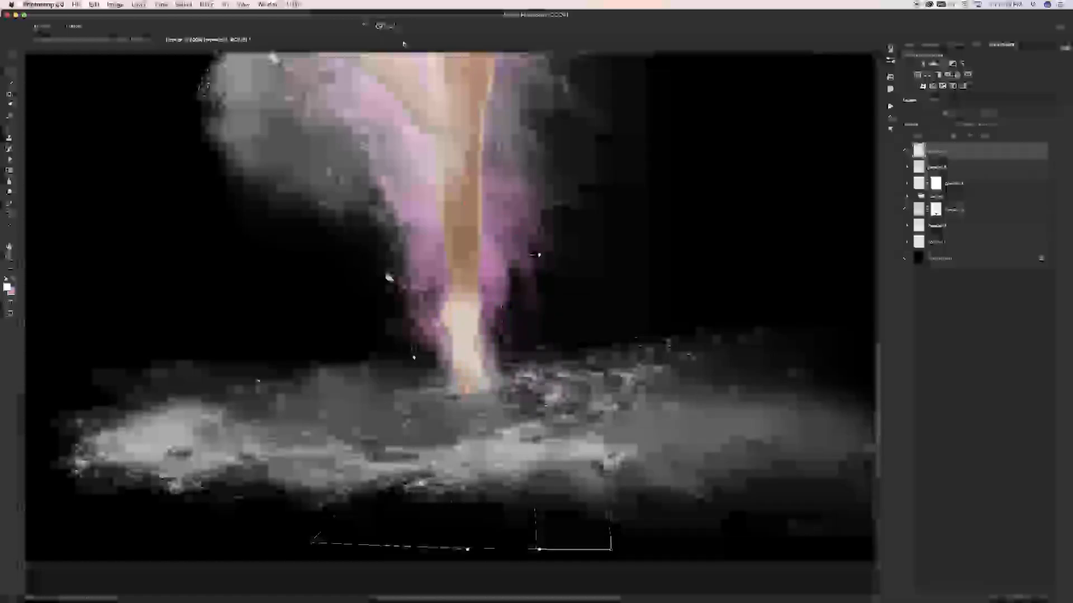
{"action": "left_click", "coordinate": [392, 26]}
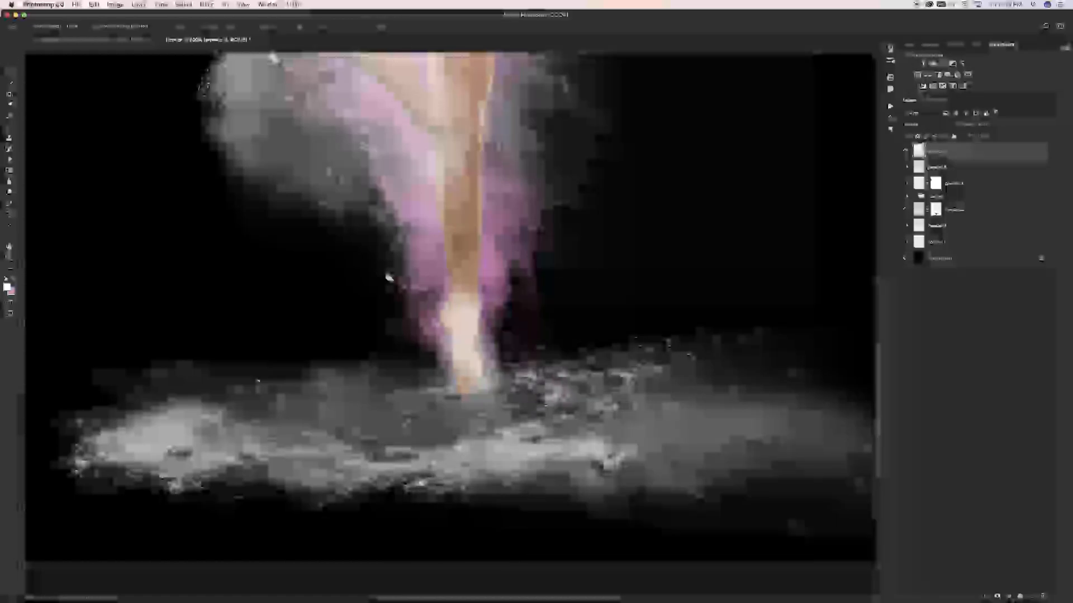
{"action": "key", "text": "super+minus"}
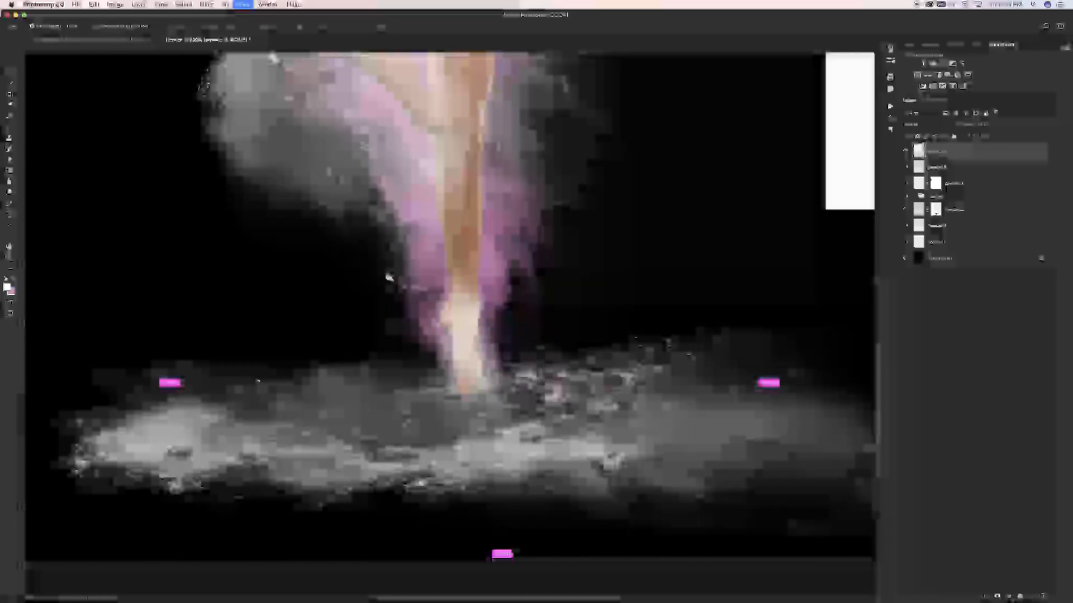
{"action": "key", "text": "super+minus"}
{"action": "key", "text": "super+minus"}
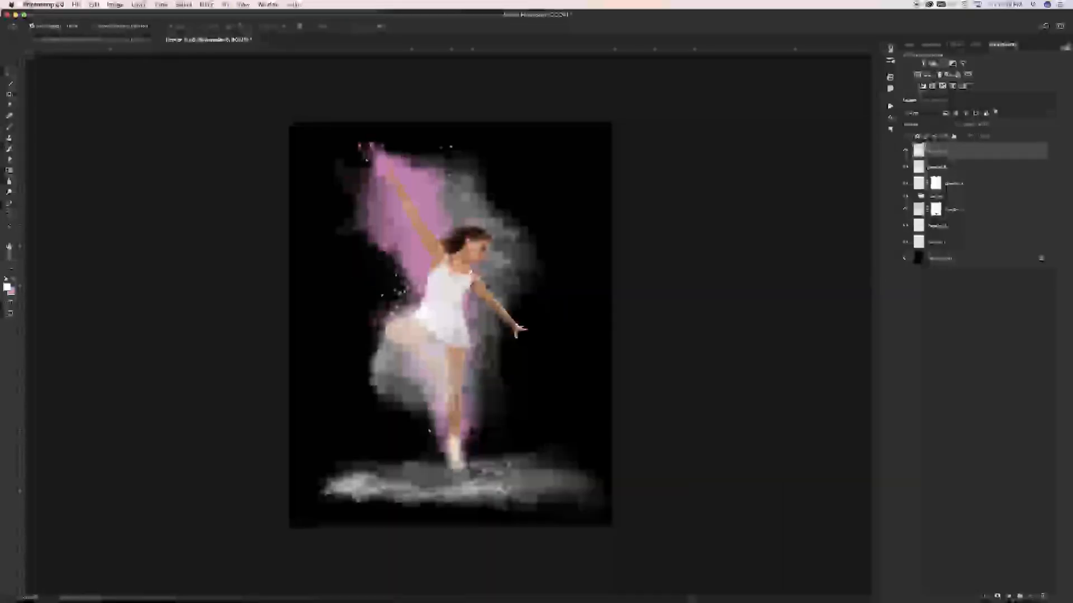
{"action": "key", "text": "super+minus"}
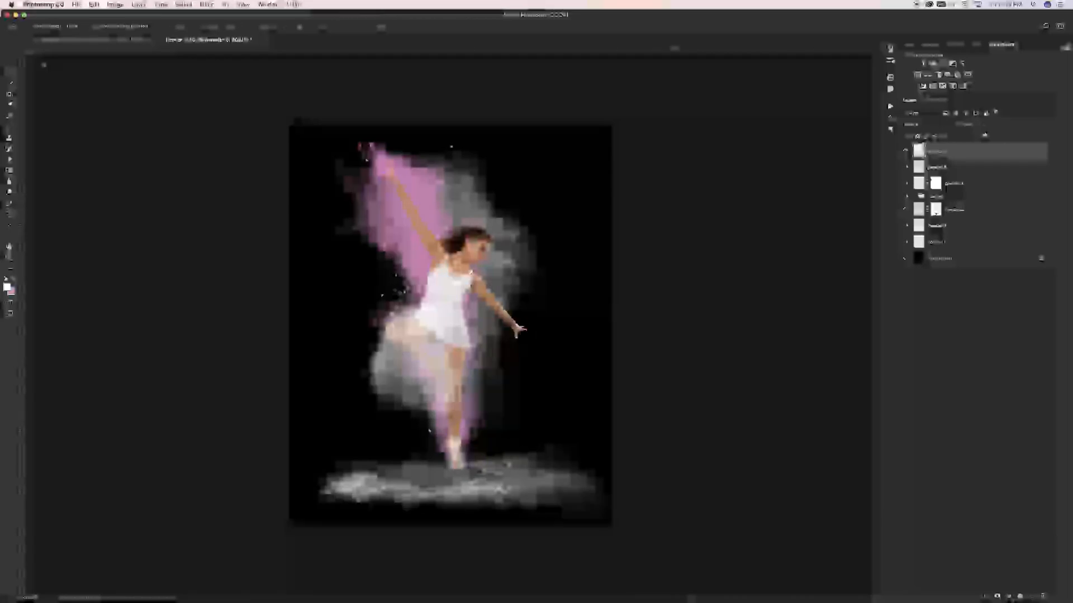
Step: Switch back to the Brush tool and pick another powder brush shape for the next puff
{"action": "left_click", "coordinate": [10, 127]}
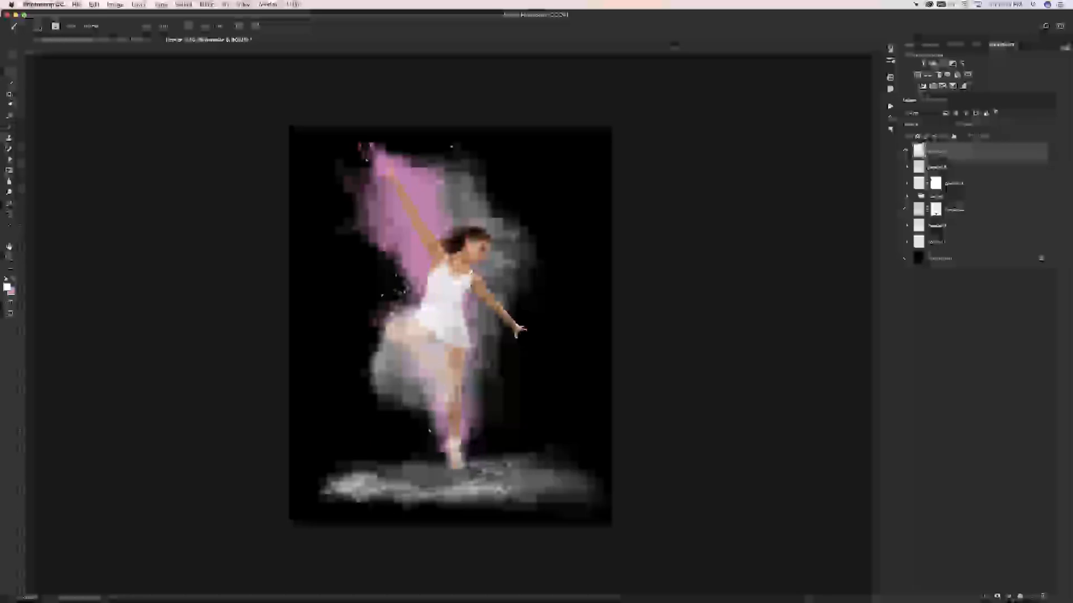
{"action": "left_click", "coordinate": [38, 26]}
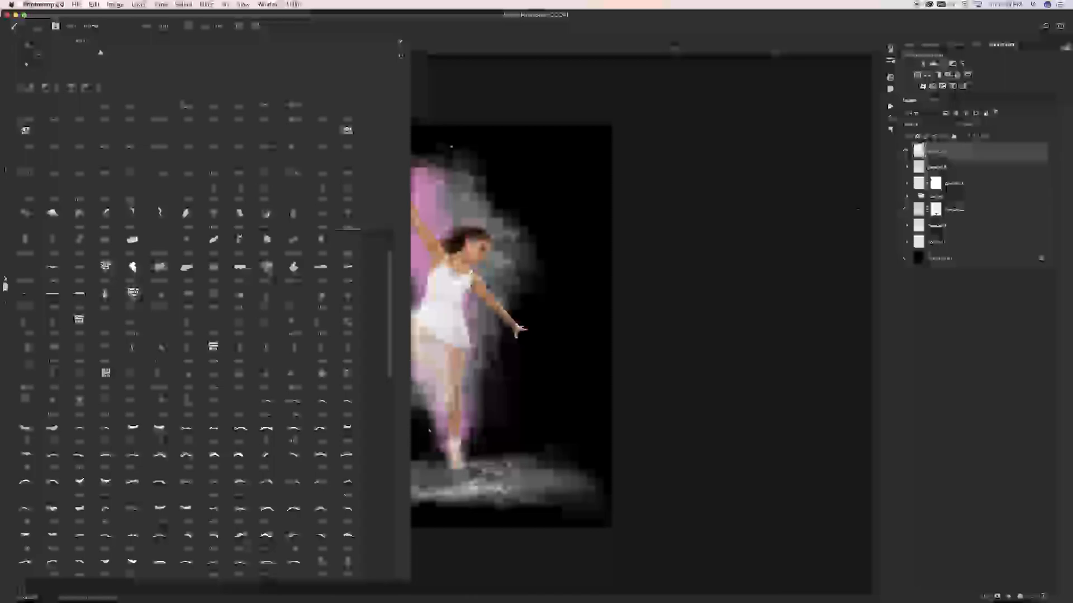
{"action": "left_click", "coordinate": [349, 215]}
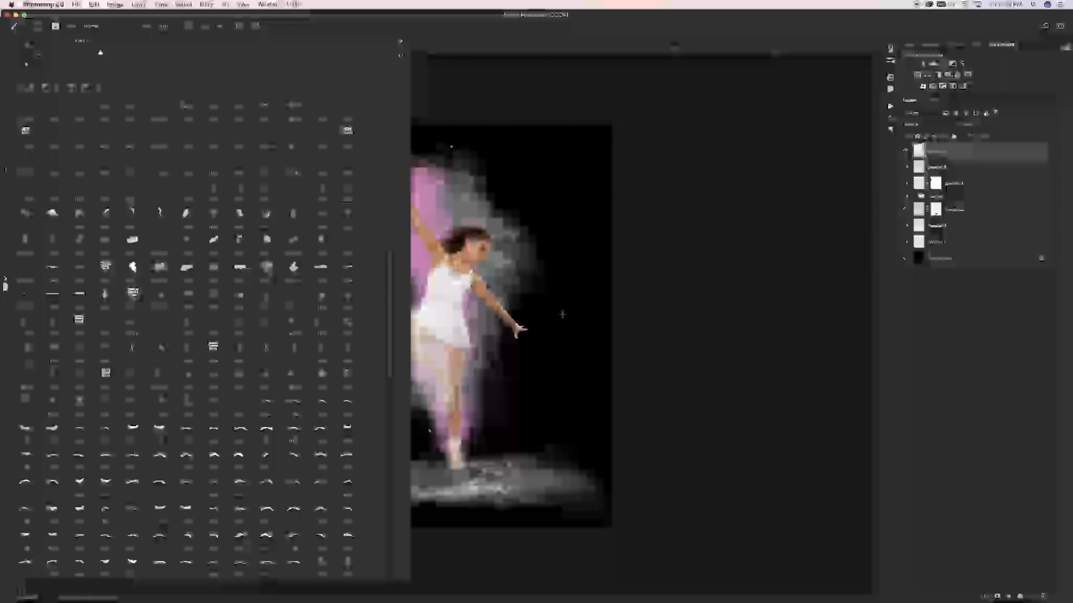
{"action": "left_click", "coordinate": [859, 171]}
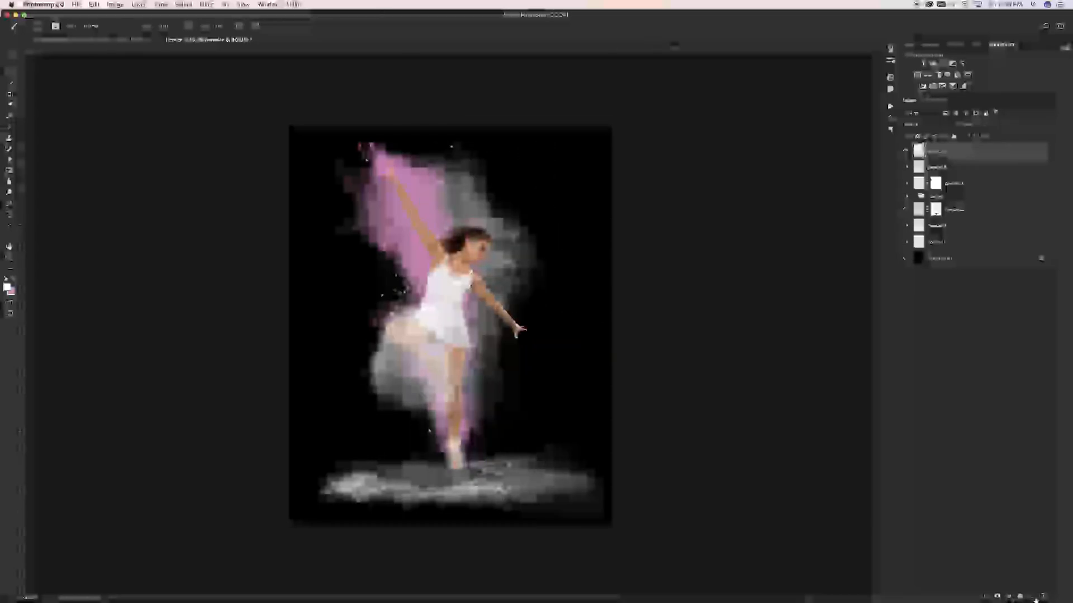
Step: Add a new layer above the foot puff layer and name it powder 7
{"action": "left_click", "coordinate": [1032, 597]}
{"action": "double_click", "coordinate": [940, 157]}
{"action": "type", "text": "powder 7"}
{"action": "key", "text": "Return"}
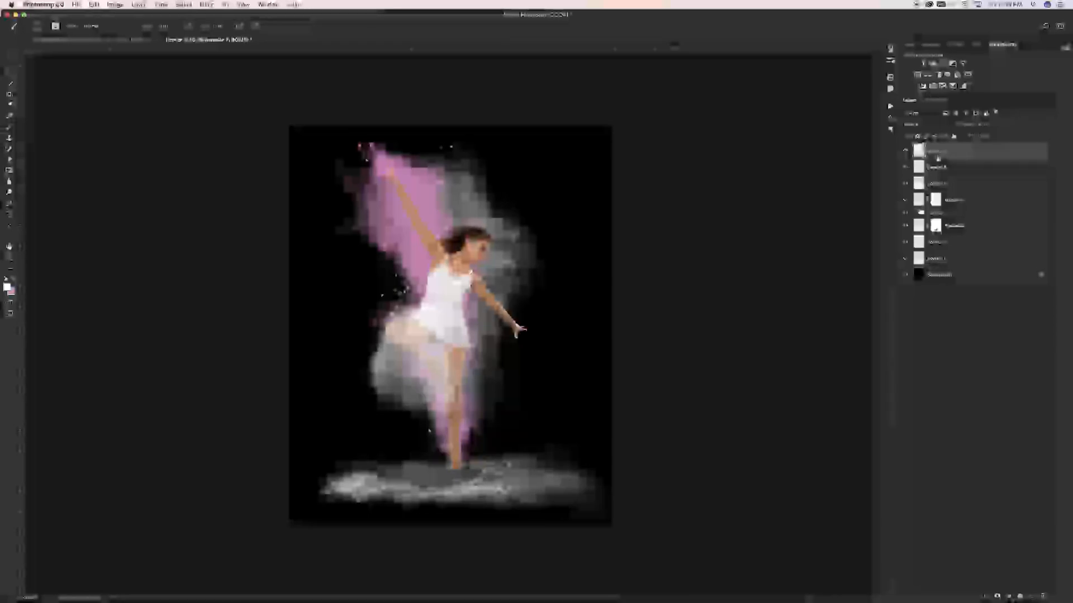
Step: Stamp a white powder puff on the new layer and move it over the dancer's lowered hand
{"action": "left_click", "coordinate": [456, 454]}
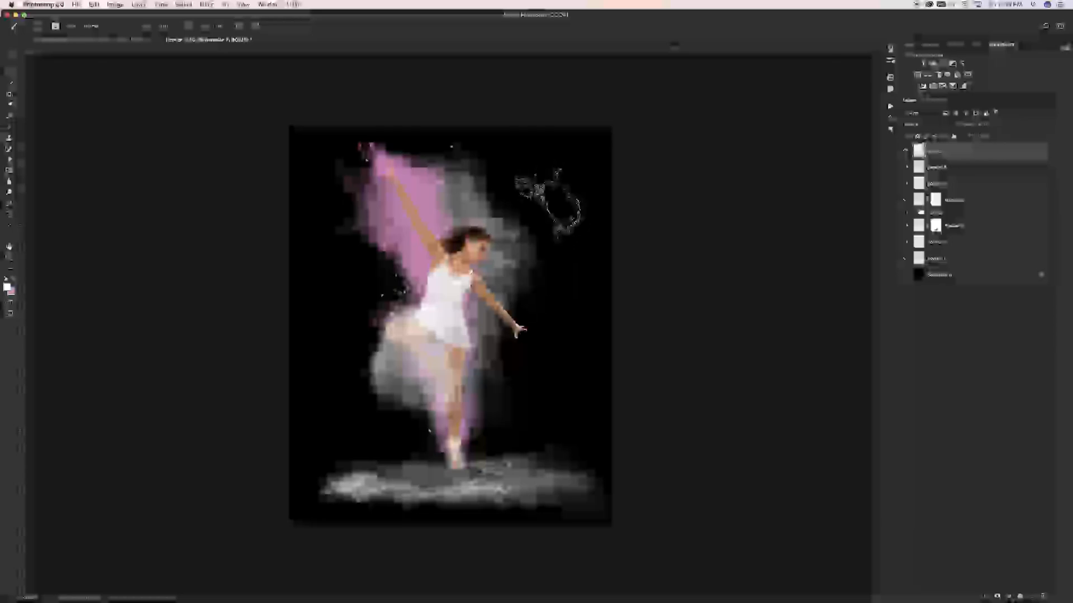
{"action": "left_click", "coordinate": [595, 256]}
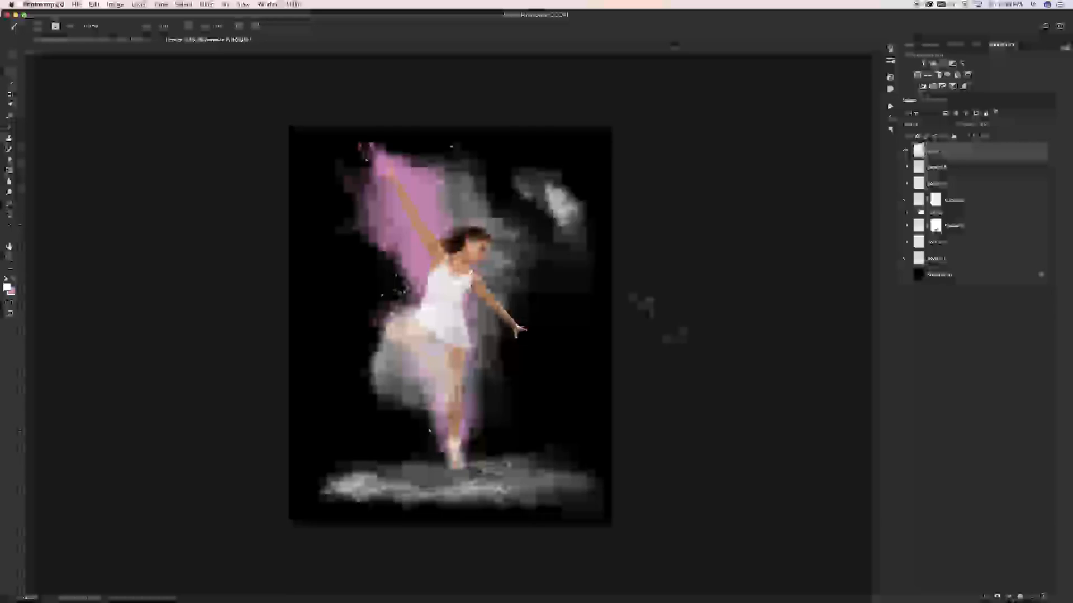
{"action": "key", "text": "v"}
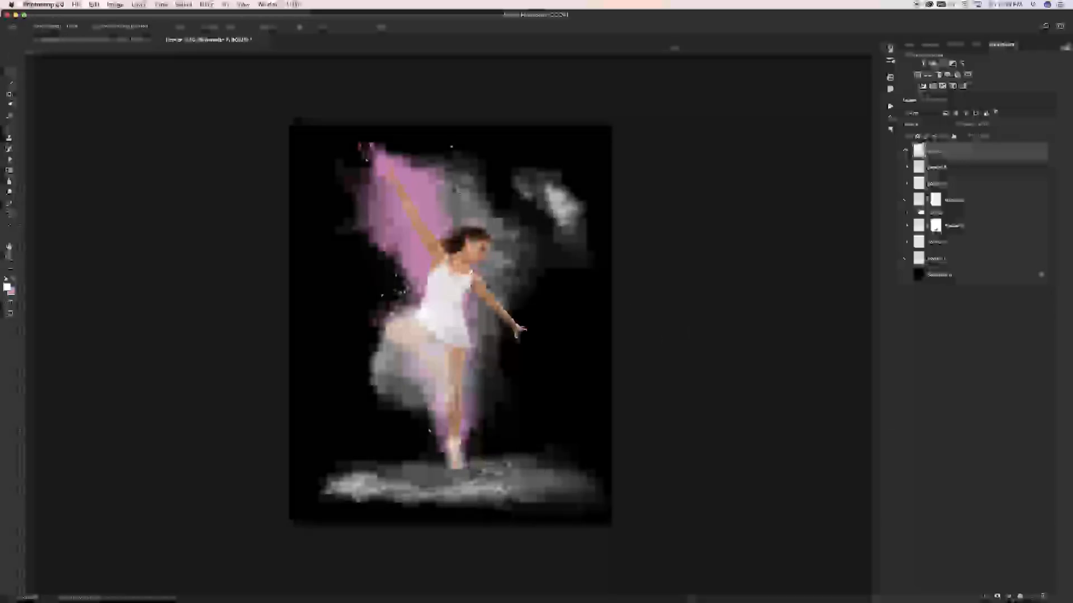
{"action": "left_click_drag", "start_coordinate": [558, 205], "coordinate": [522, 315]}
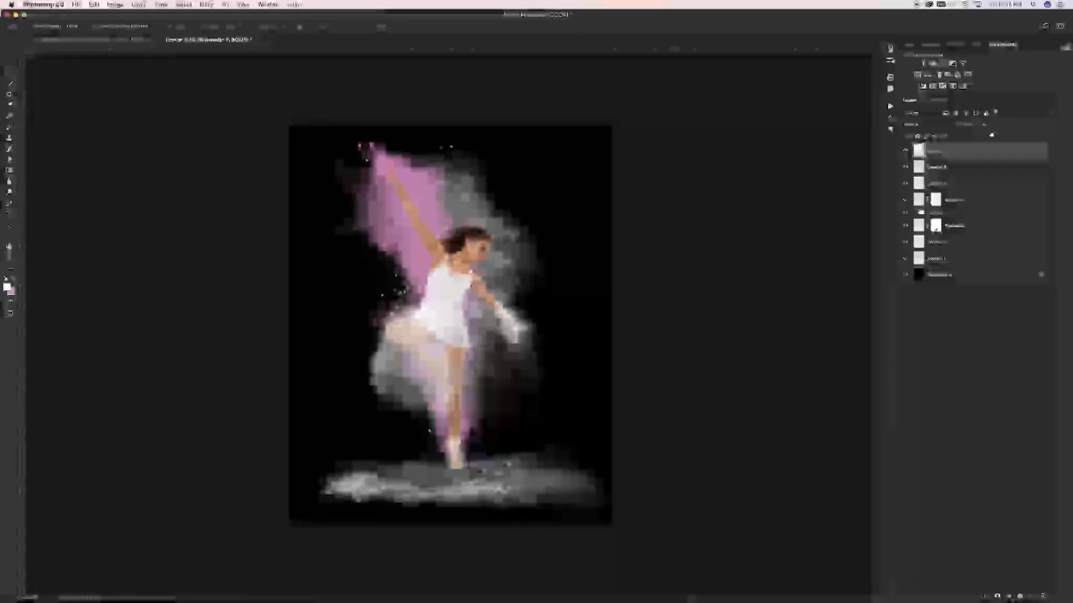
Step: Select a different powder brush shape with the Brush tool and add a new layer above the hand puff
{"action": "key", "text": "b"}
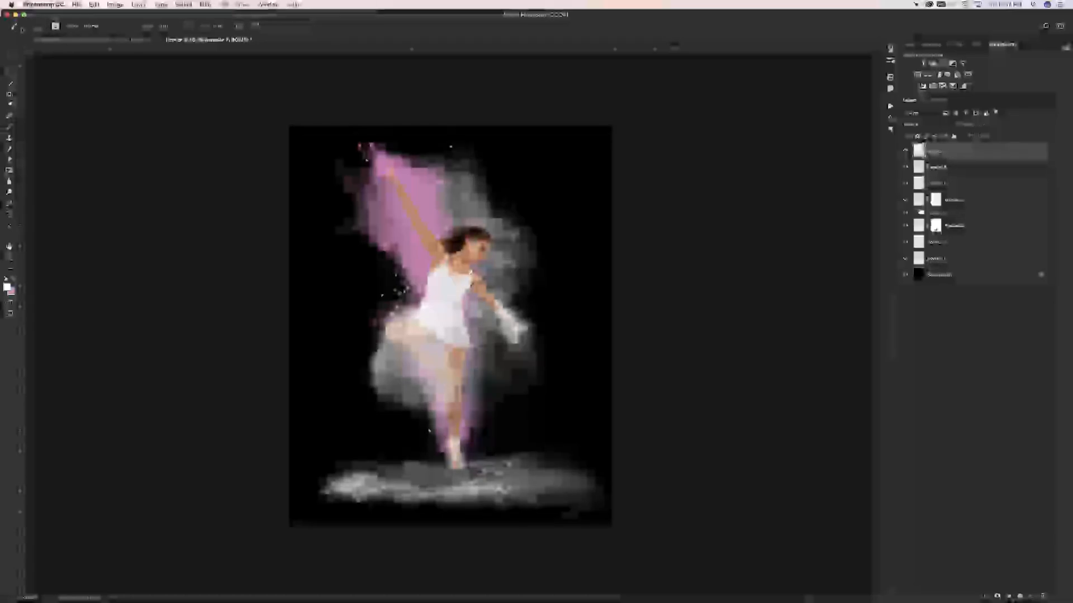
{"action": "left_click", "coordinate": [38, 27]}
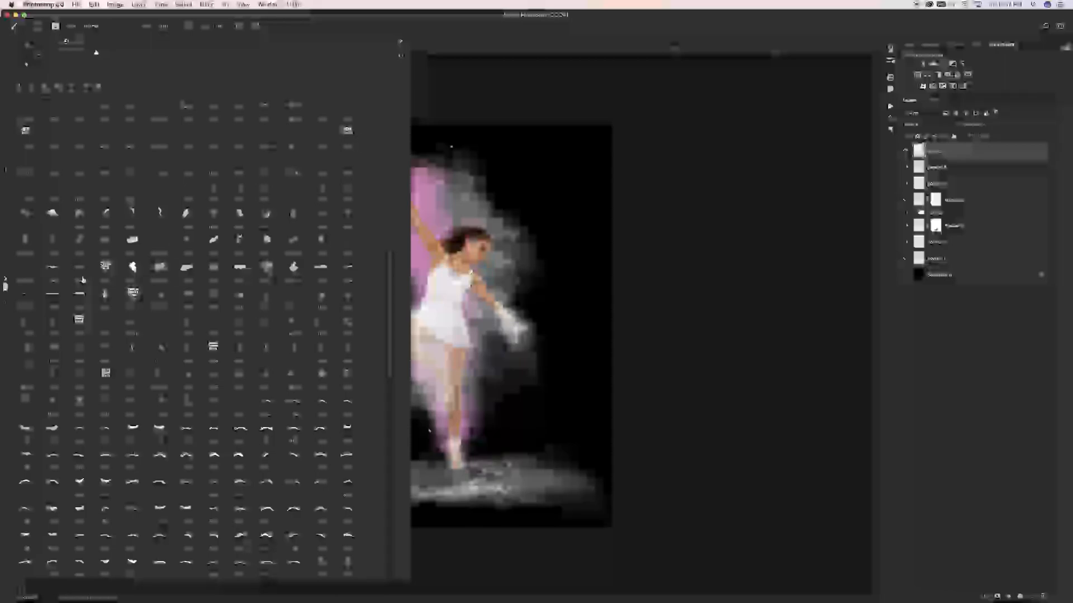
{"action": "left_click", "coordinate": [109, 244]}
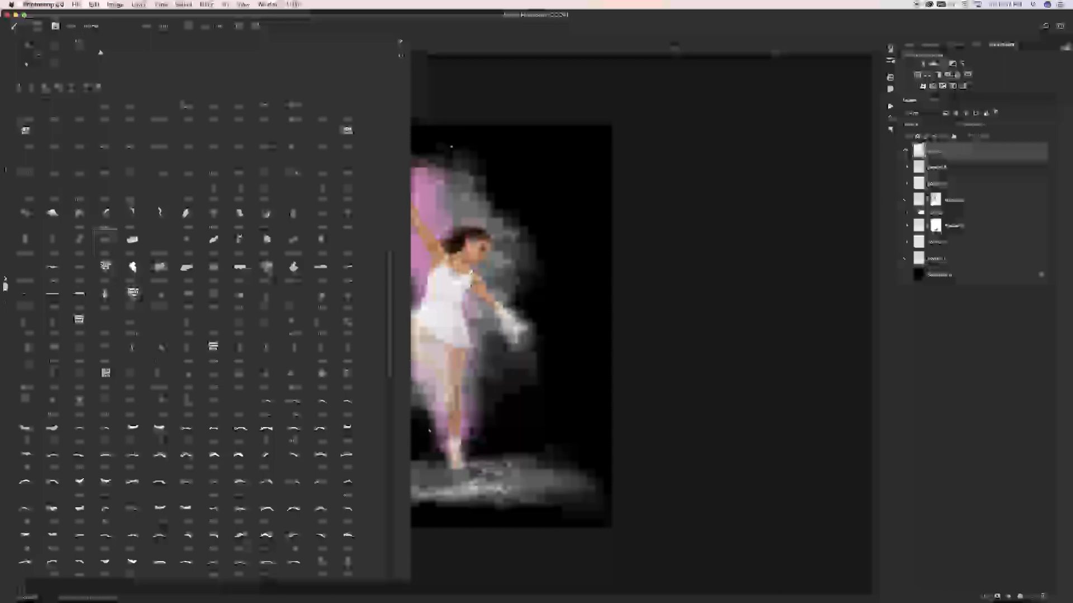
{"action": "left_click", "coordinate": [943, 153]}
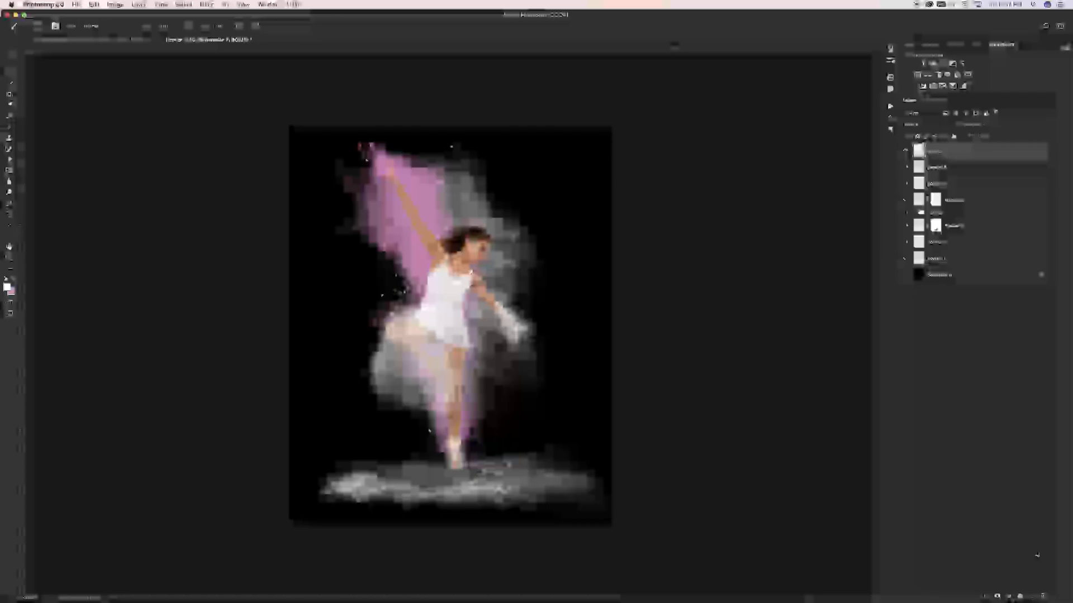
{"action": "left_click", "coordinate": [1030, 596]}
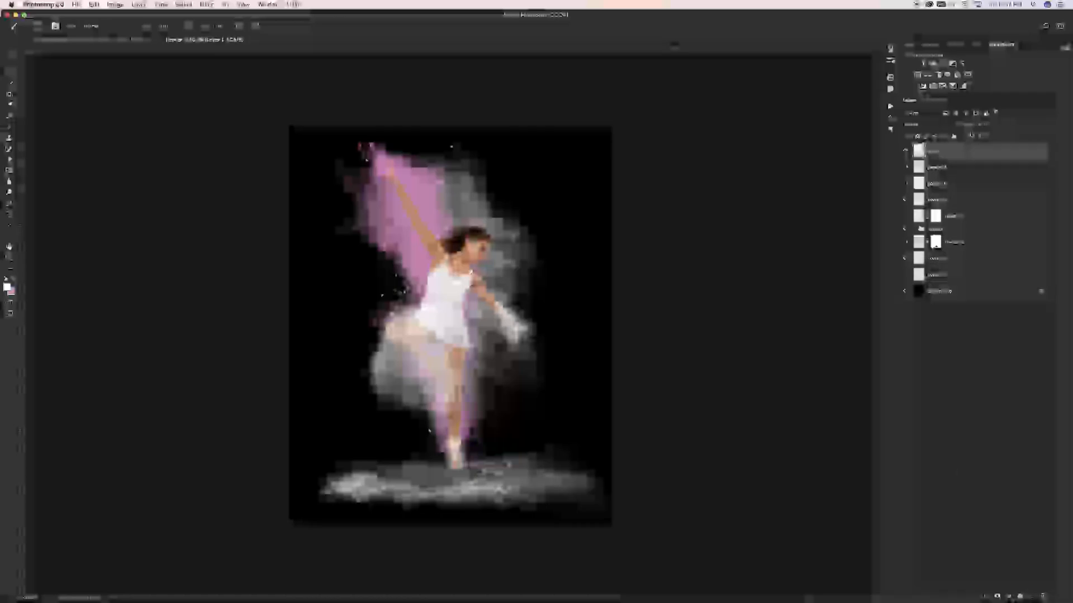
Step: Rename the new layer above the hand puff as the next numbered powder layer
{"action": "double_click", "coordinate": [943, 153]}
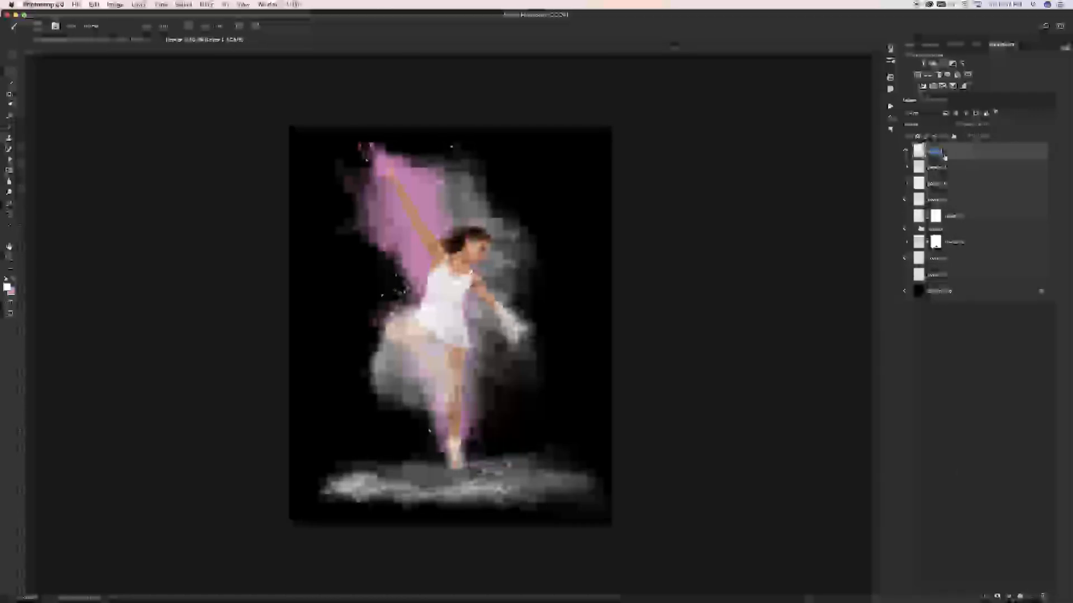
{"action": "type", "text": "color"}
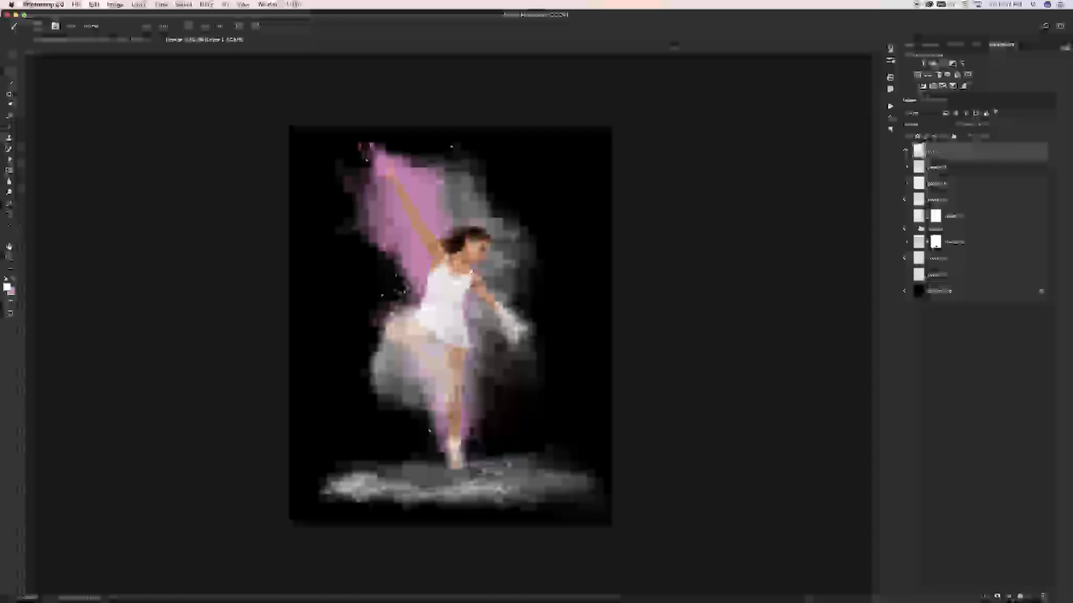
{"action": "key", "text": "Return"}
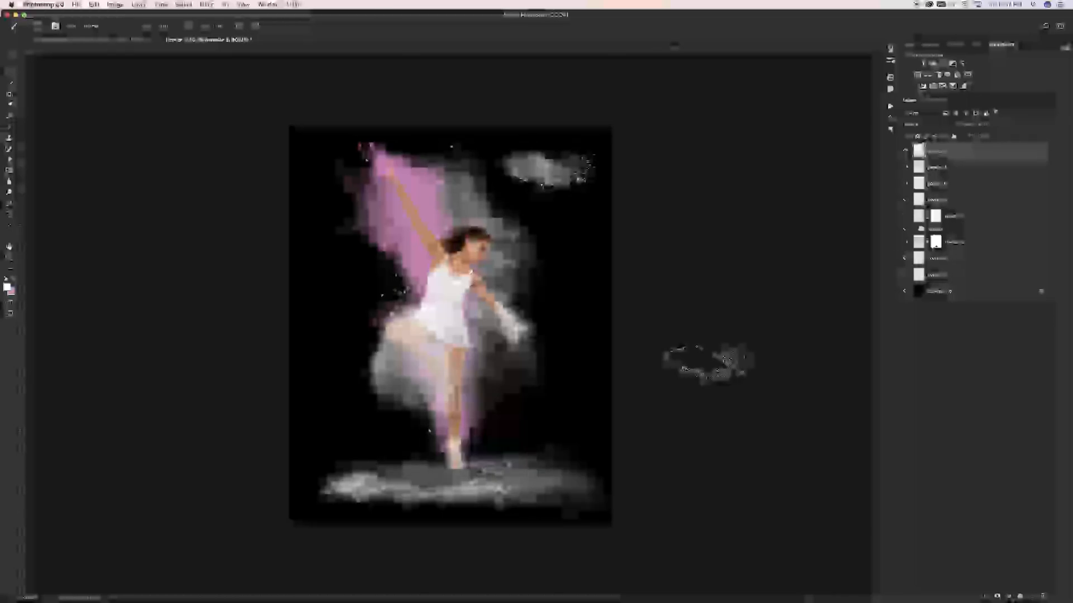
Step: Stamp a white powder puff on the new layer, then rotate and move it along the underside of the dancer's raised arm
{"action": "key", "text": "super+t"}
{"action": "left_click_drag", "start_coordinate": [584, 97], "coordinate": [400, 219]}
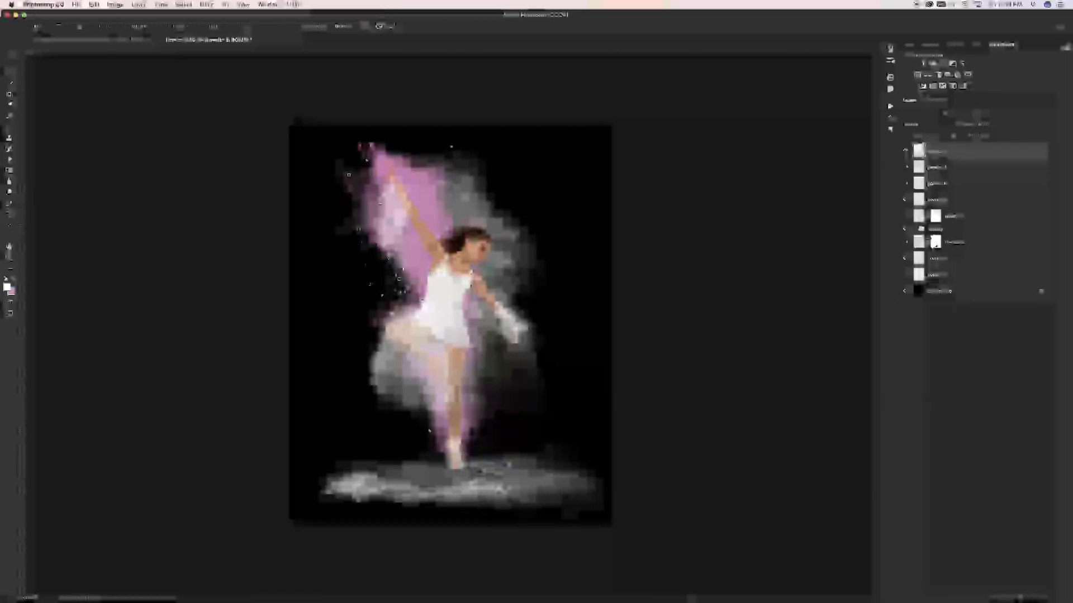
{"action": "left_click_drag", "start_coordinate": [453, 271], "coordinate": [438, 288]}
{"action": "left_click_drag", "start_coordinate": [399, 246], "coordinate": [412, 245]}
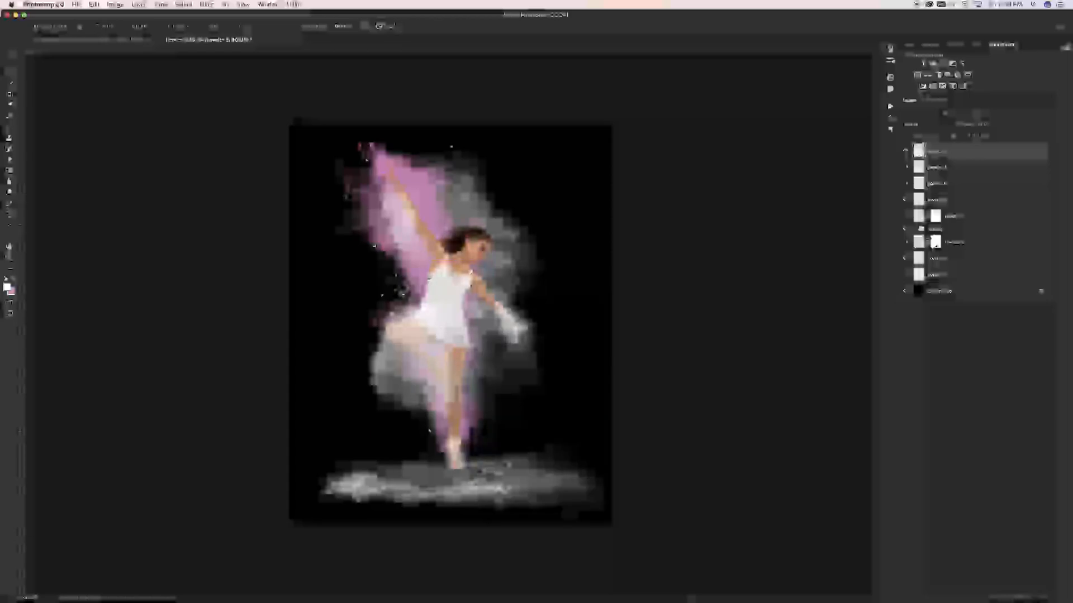
Step: Adjust the arm puff with the Perspective and Warp transforms so it follows the raised arm, and apply the transformation
{"action": "right_click", "coordinate": [398, 241]}
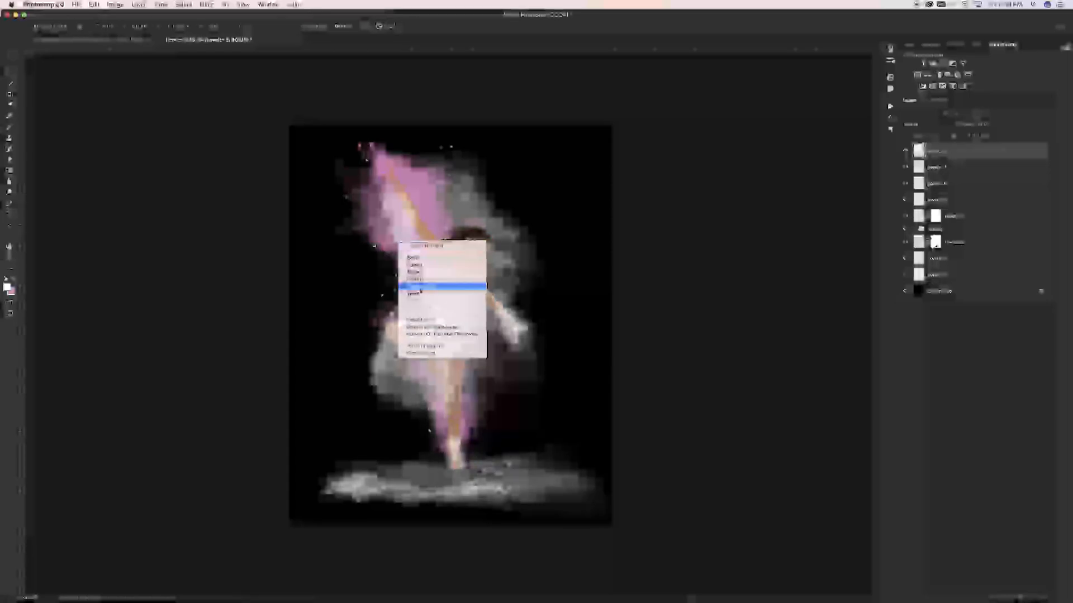
{"action": "left_click", "coordinate": [420, 289]}
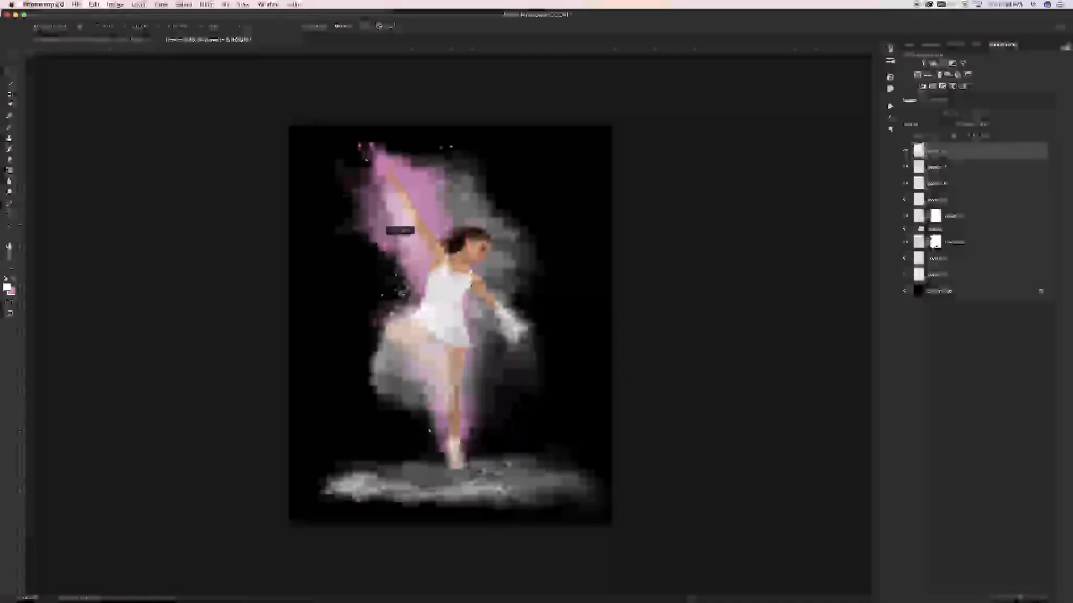
{"action": "left_click_drag", "start_coordinate": [382, 241], "coordinate": [387, 239]}
{"action": "right_click", "coordinate": [424, 259]}
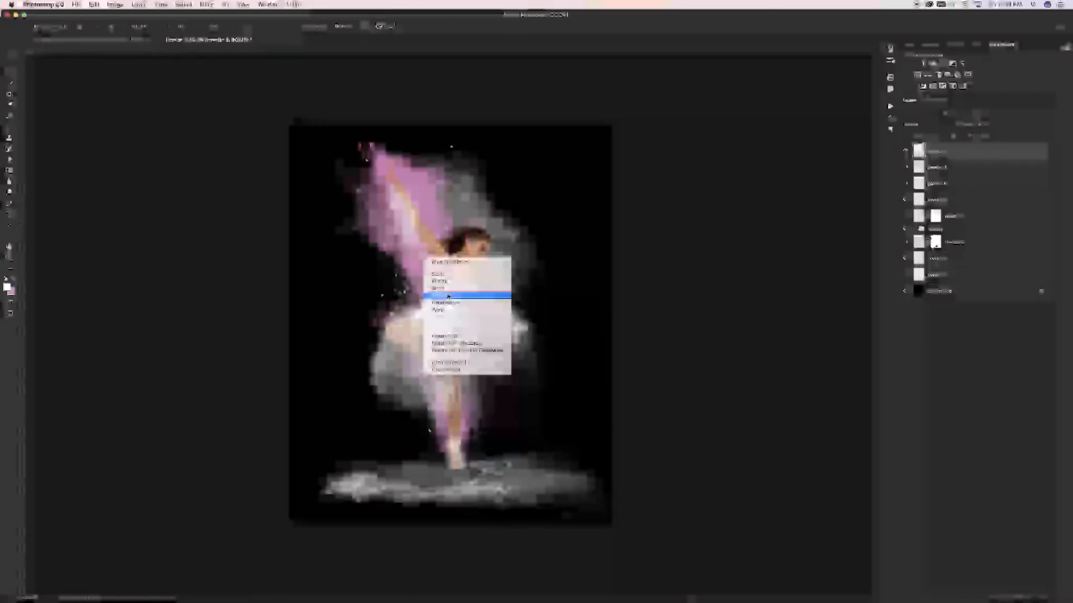
{"action": "left_click", "coordinate": [444, 312]}
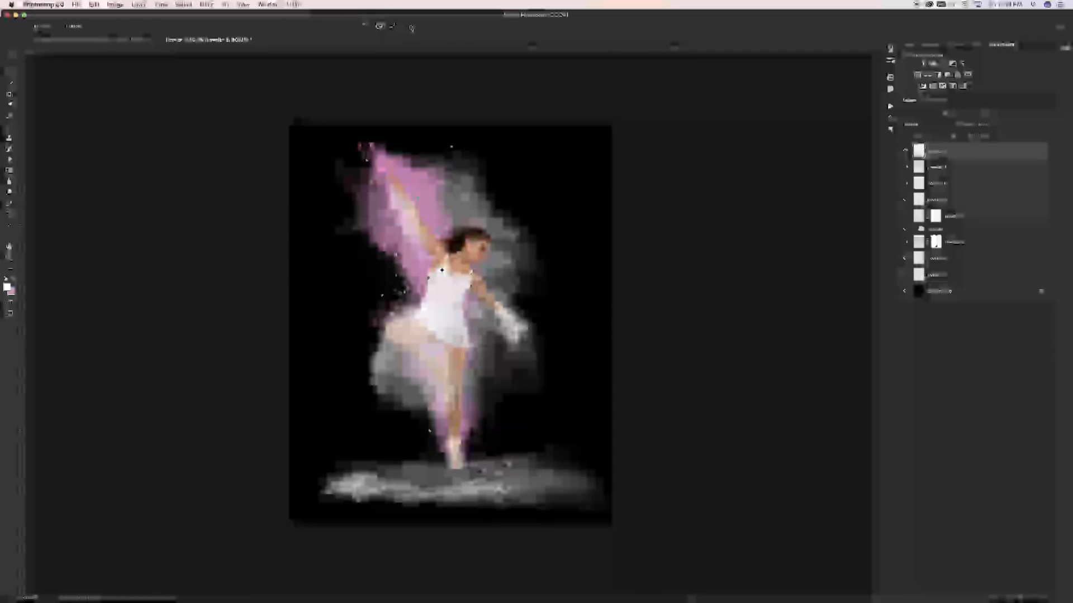
{"action": "left_click", "coordinate": [411, 27]}
Step: Add a layer mask to the arm puff layer and switch the foreground color to black
{"action": "left_click", "coordinate": [1017, 597]}
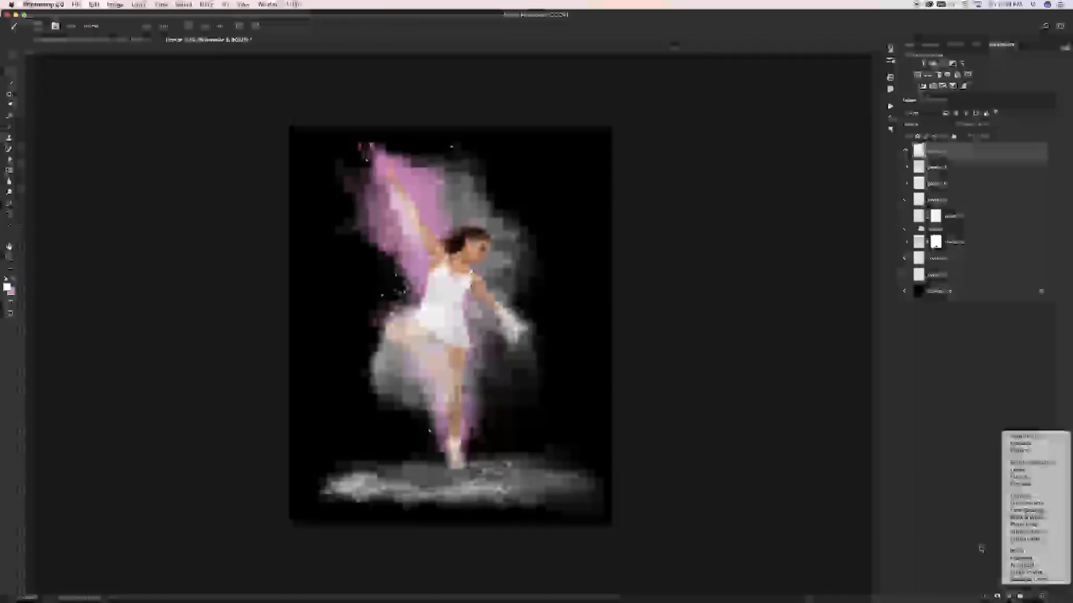
{"action": "left_click", "coordinate": [980, 549]}
{"action": "left_click", "coordinate": [997, 596]}
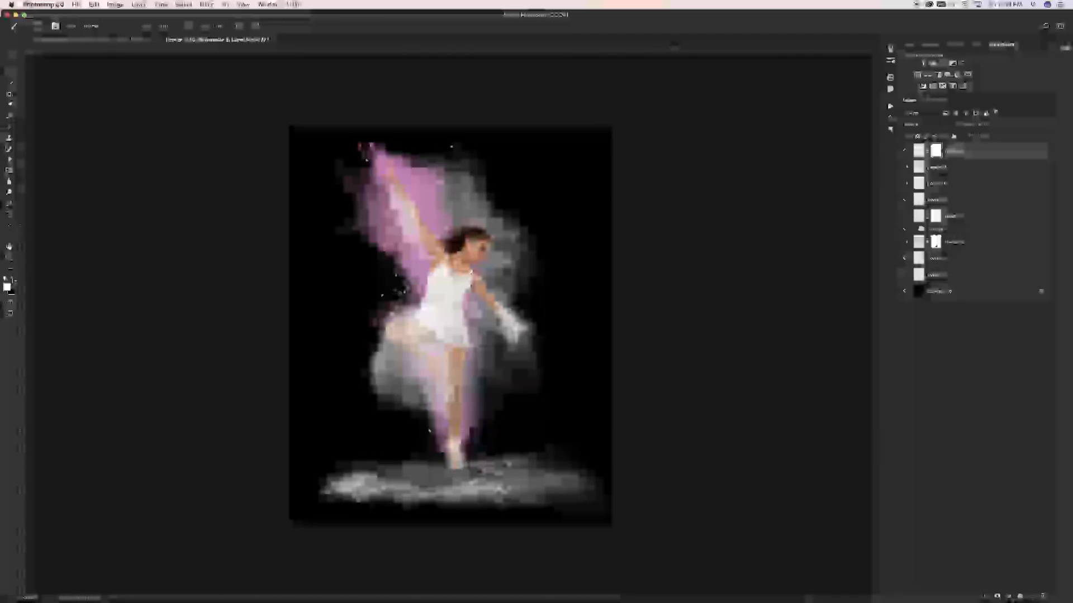
{"action": "left_click", "coordinate": [13, 280]}
Step: Paint black on the arm puff's mask to hide the powder specks over the upper arm and shoulder
{"action": "left_click_drag", "start_coordinate": [578, 323], "coordinate": [525, 335]}
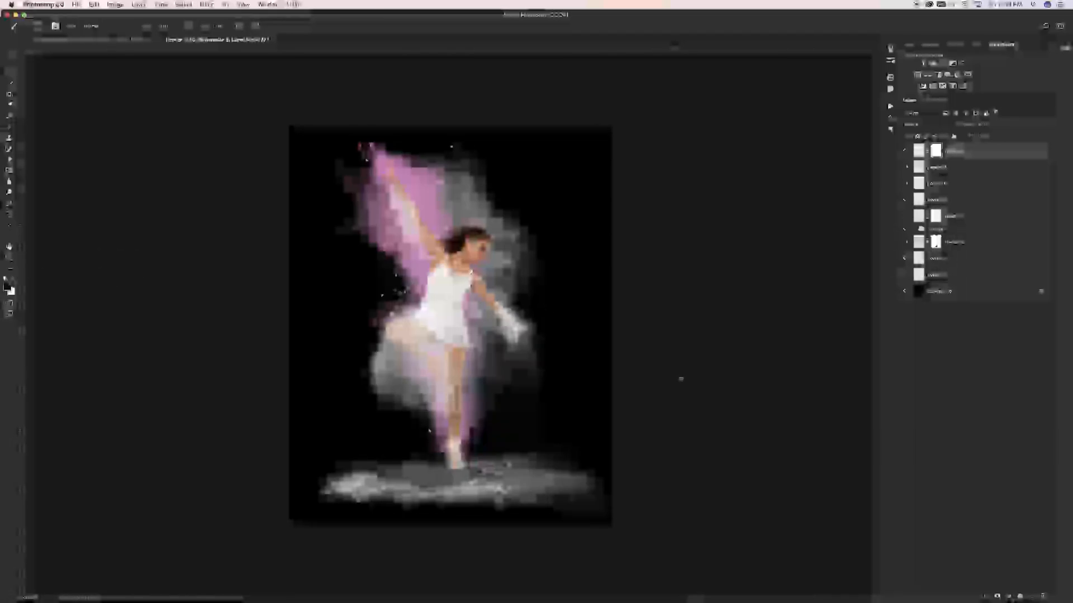
{"action": "key", "text": "super+equal"}
{"action": "key", "text": "super+equal"}
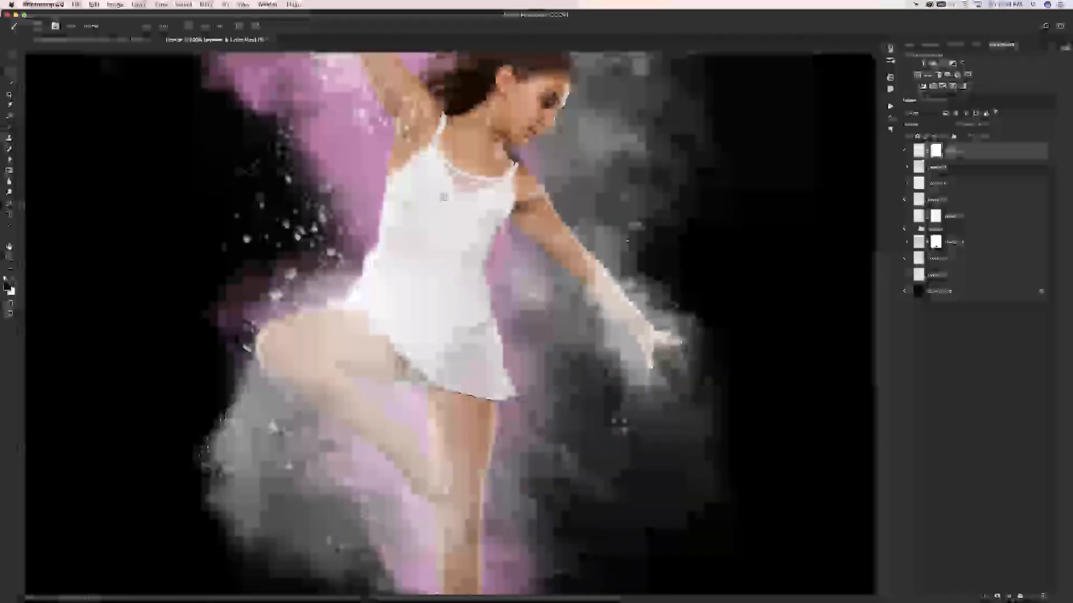
{"action": "left_click_drag", "start_coordinate": [444, 197], "coordinate": [491, 438]}
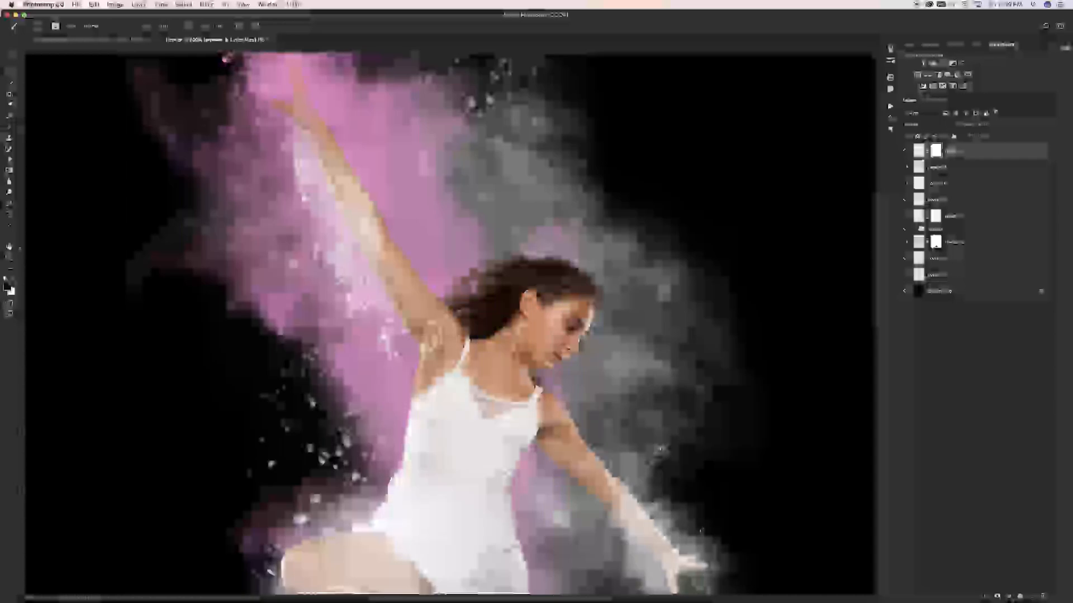
{"action": "left_click", "coordinate": [389, 340]}
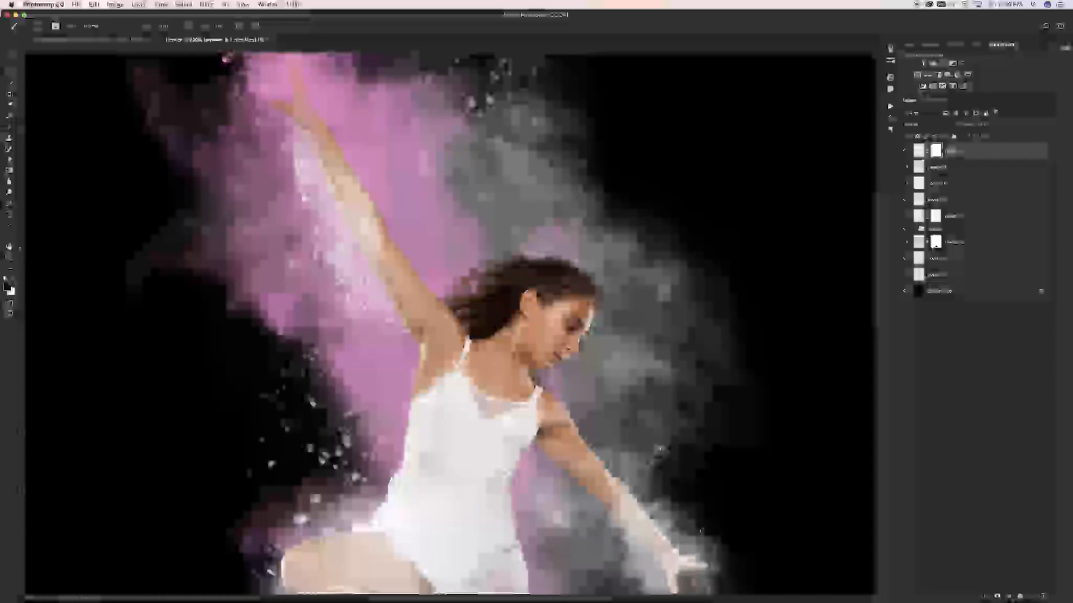
Step: Lower the opacity of the masked arm puff layer
{"action": "key", "text": "super+minus"}
{"action": "key", "text": "super+minus"}
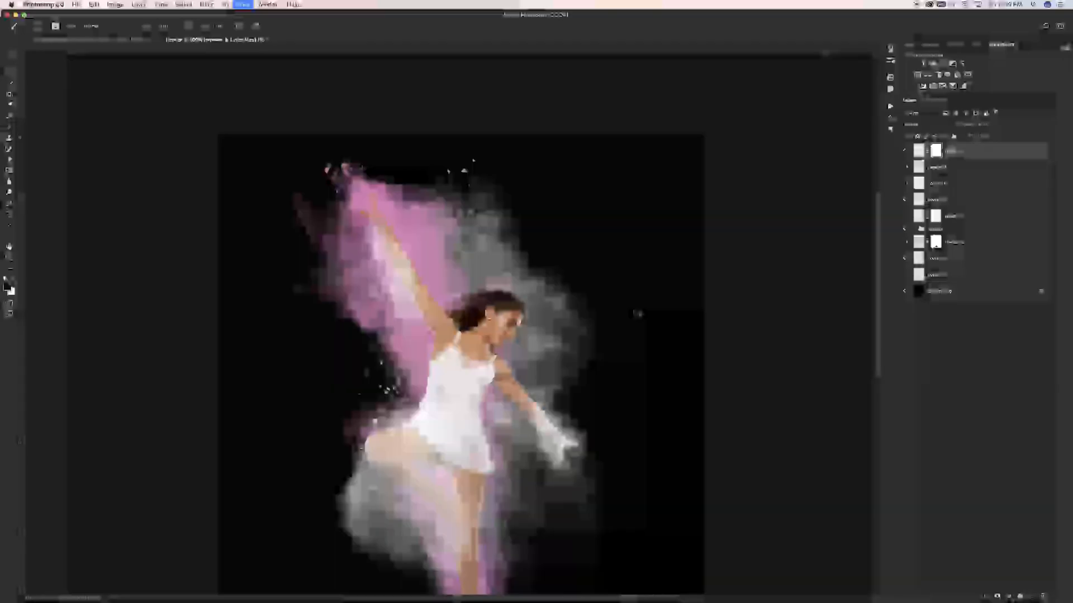
{"action": "key", "text": "super+minus"}
{"action": "left_click", "coordinate": [992, 124]}
{"action": "mouse_move", "coordinate": [993, 135]}
{"action": "left_mouse_down"}
{"action": "mouse_move", "coordinate": [963, 136]}
{"action": "mouse_move", "coordinate": [983, 149]}
{"action": "left_mouse_up"}
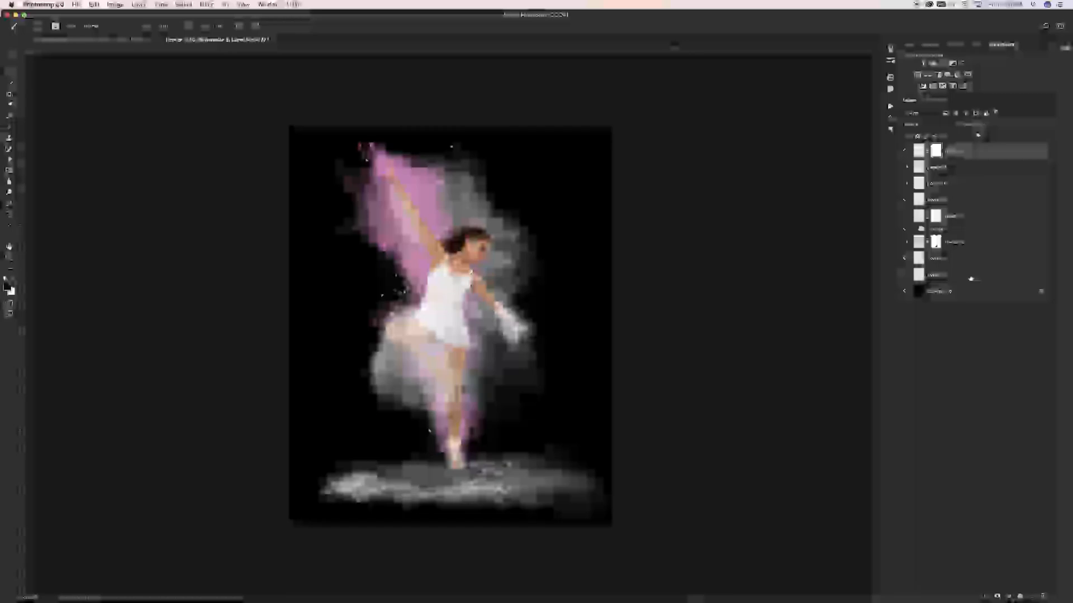
Step: Add a new layer directly above the black background and name it as the next numbered powder layer
{"action": "left_click", "coordinate": [981, 295]}
{"action": "left_click", "coordinate": [1031, 596]}
{"action": "double_click", "coordinate": [935, 290]}
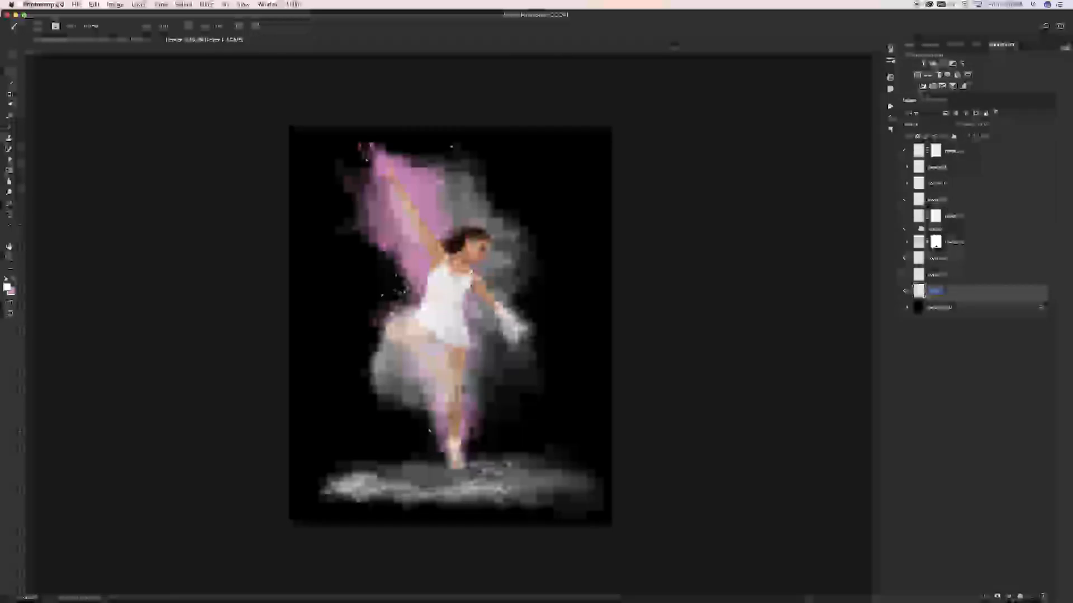
{"action": "type", "text": "d"}
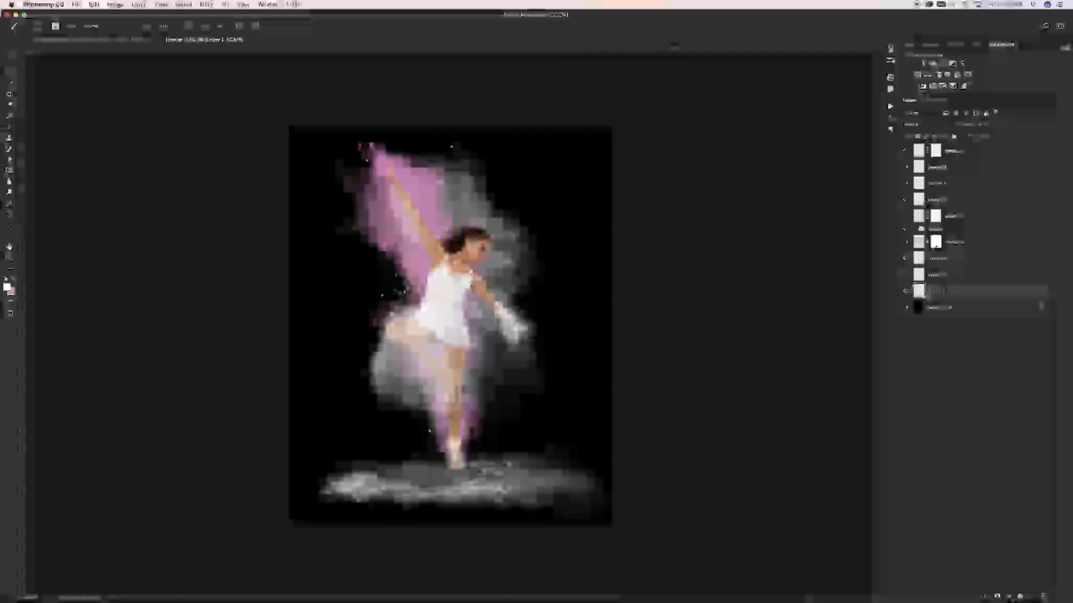
{"action": "key", "text": "Return"}
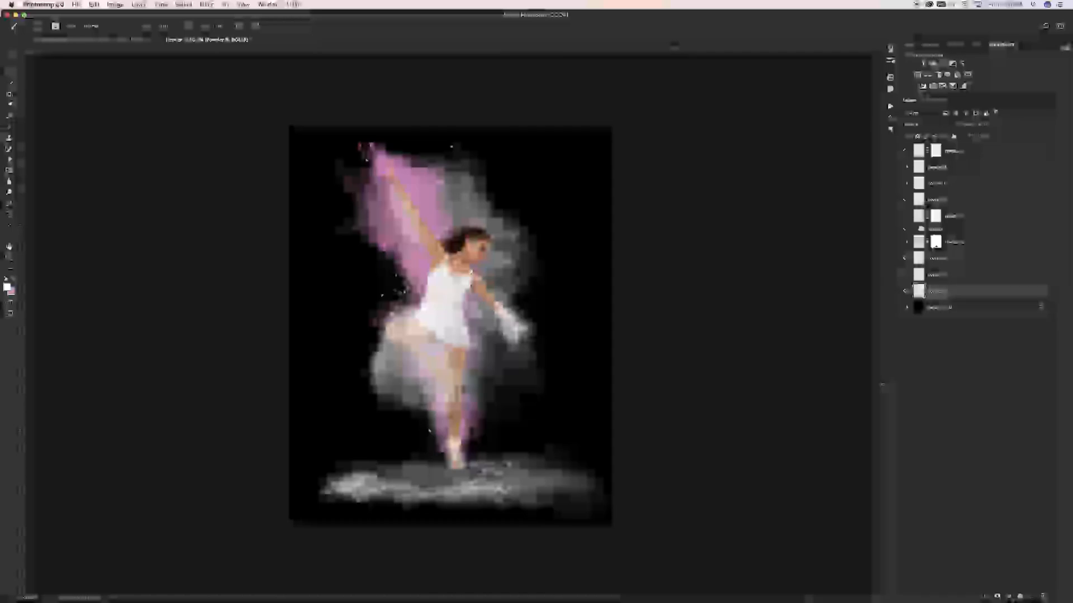
Step: Select a large cloud-shaped powder brush for the new layer above the background
{"action": "left_click", "coordinate": [39, 25]}
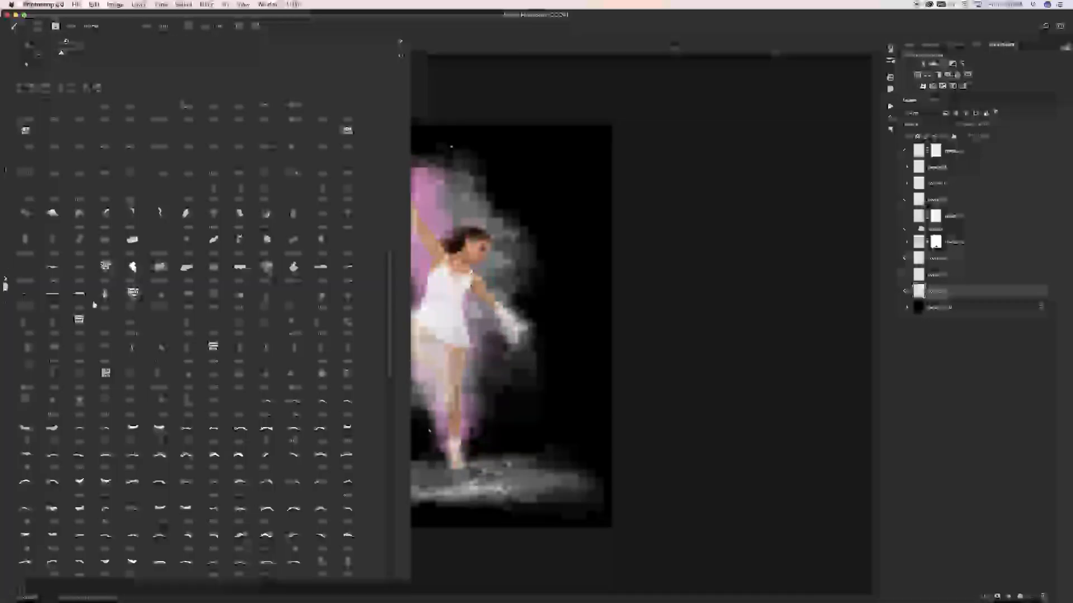
{"action": "left_click", "coordinate": [136, 242]}
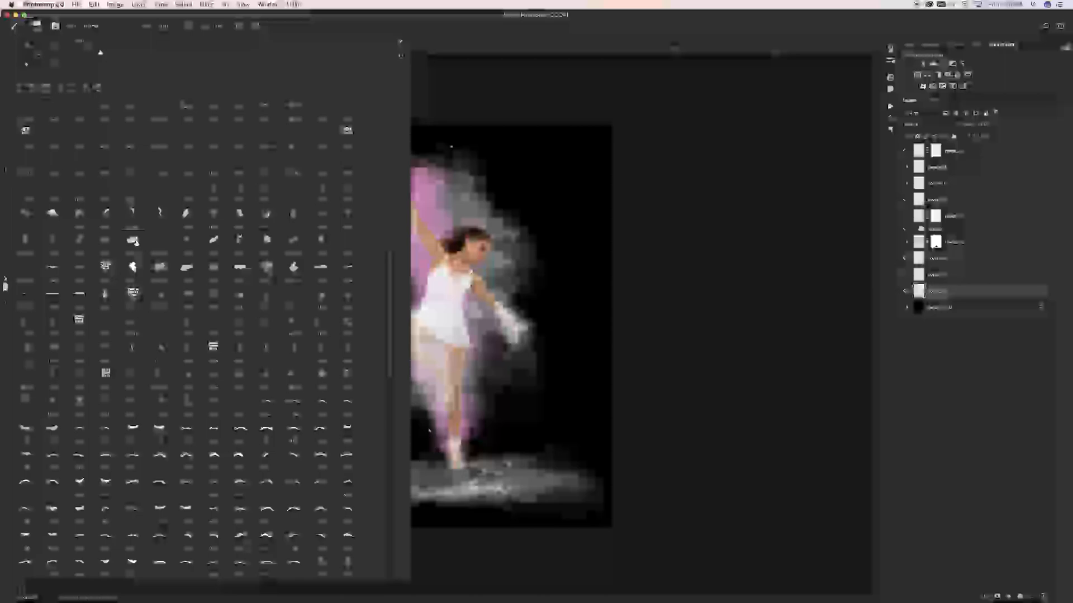
{"action": "left_click", "coordinate": [946, 292]}
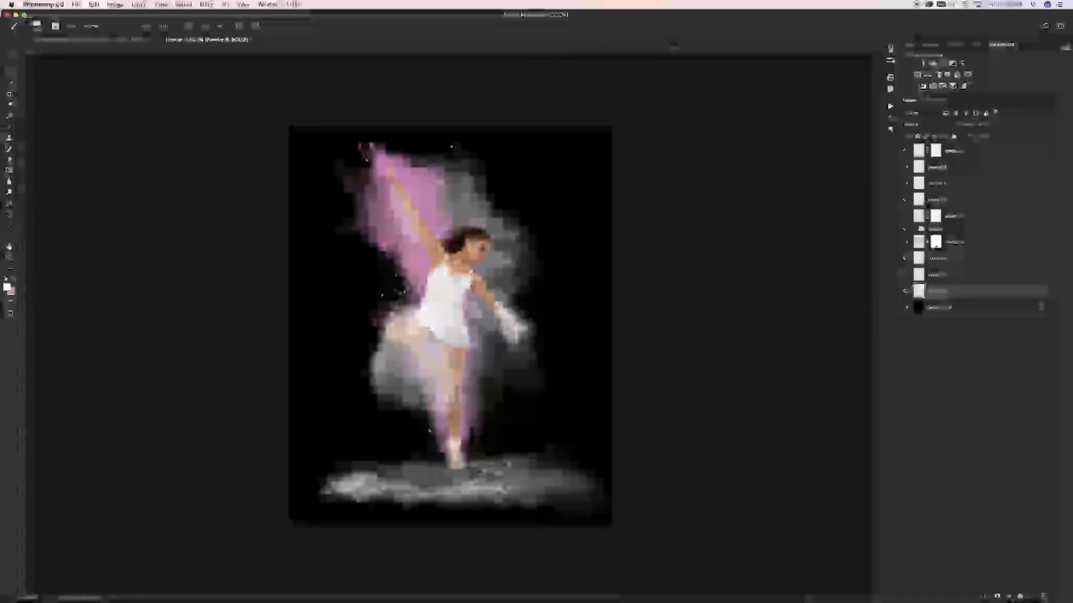
Step: Hide all layers above the new powder layer and resize the cloud brush to nearly the canvas width
{"action": "left_click_drag", "start_coordinate": [906, 150], "coordinate": [907, 283]}
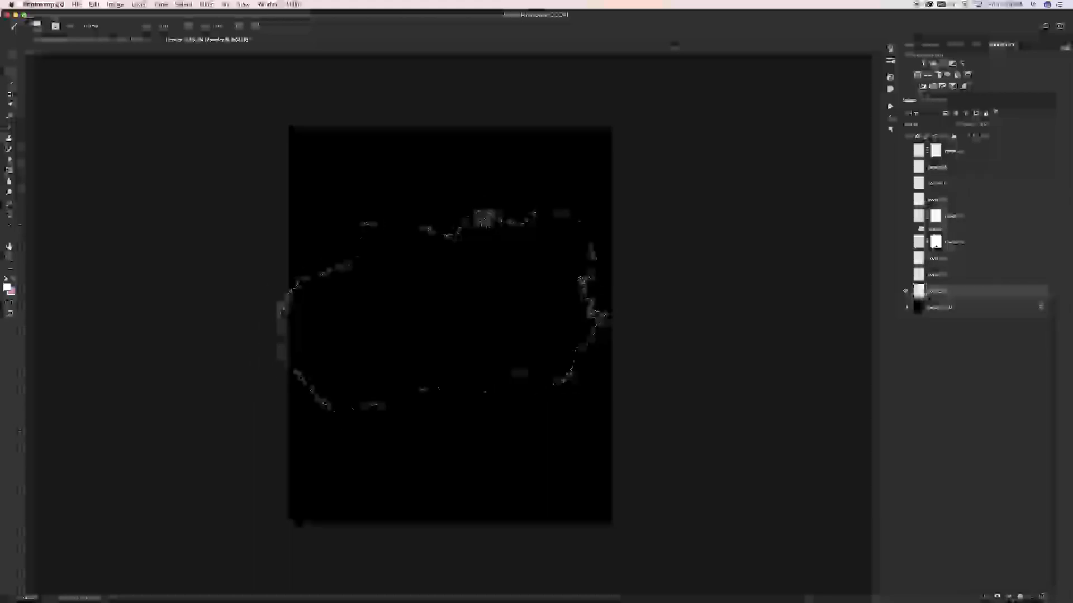
{"action": "key", "text": "["}
{"action": "key", "text": "["}
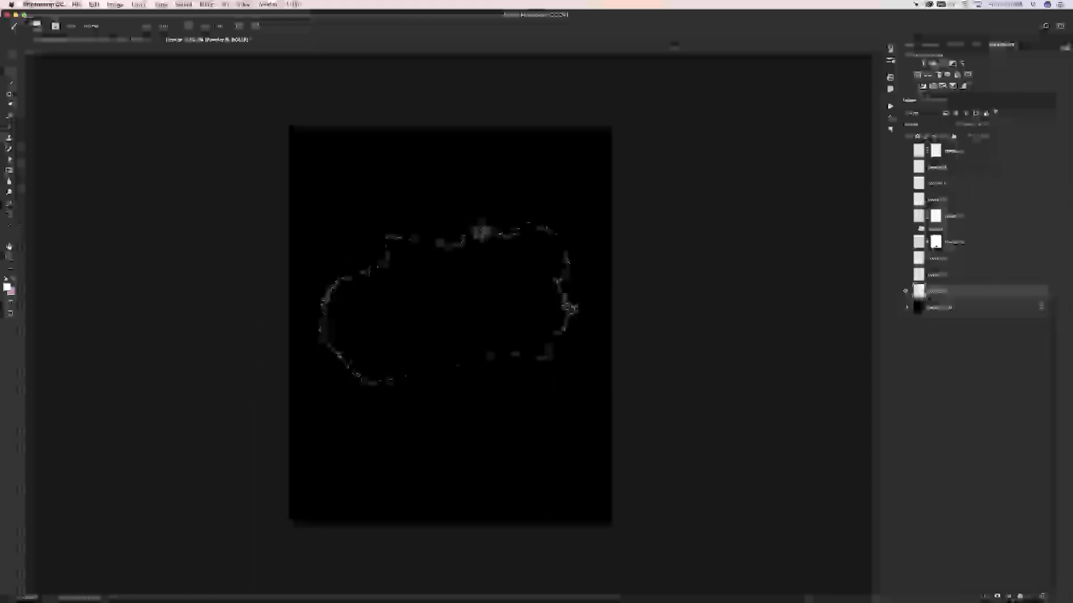
{"action": "key", "text": "["}
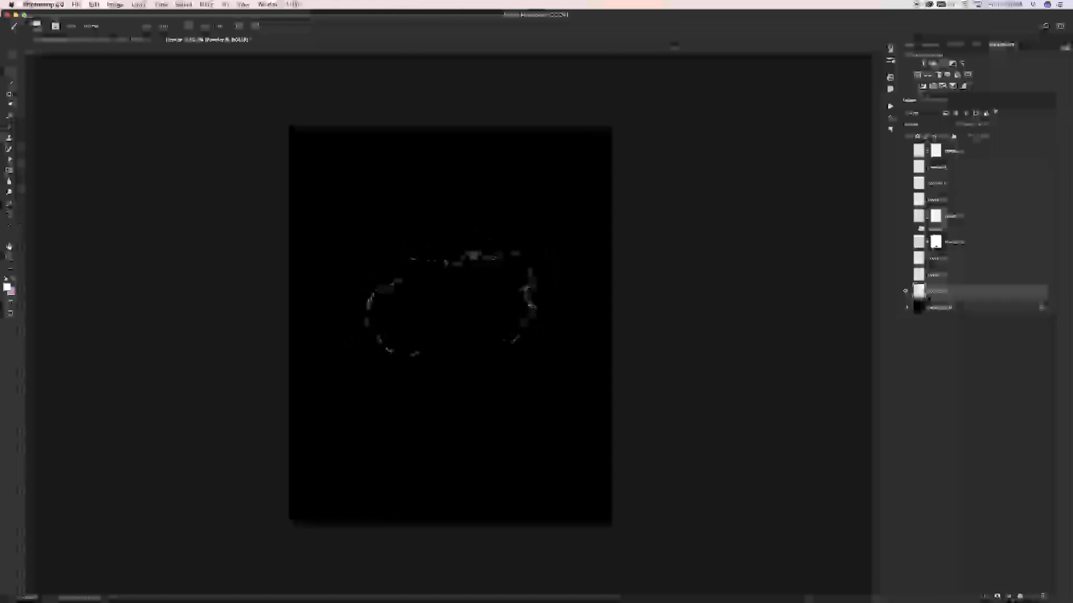
{"action": "key", "text": "]"}
{"action": "key", "text": "]"}
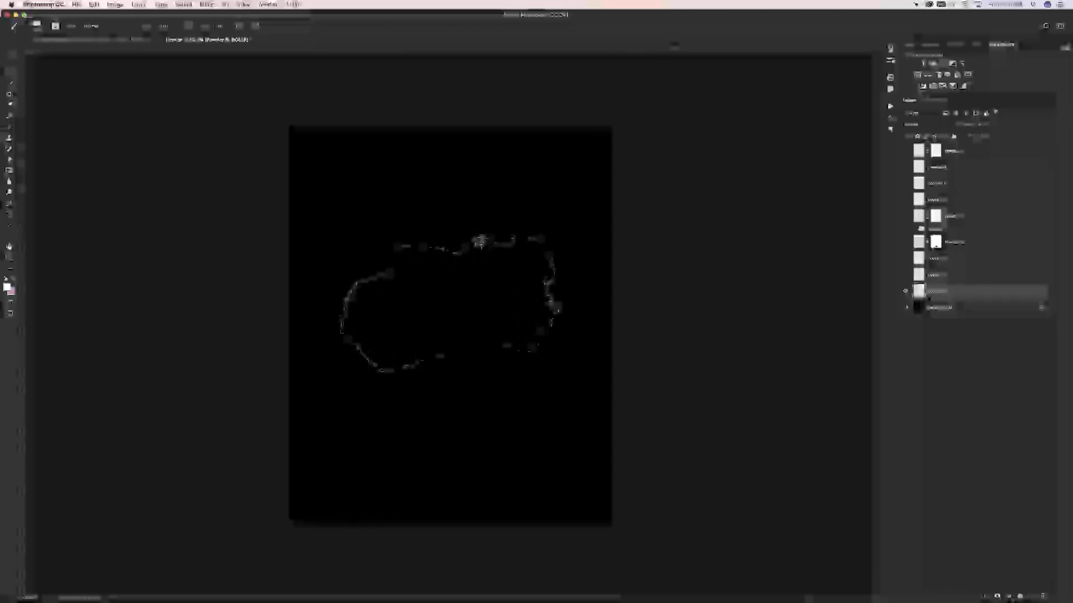
{"action": "key", "text": "]"}
{"action": "key", "text": "]"}
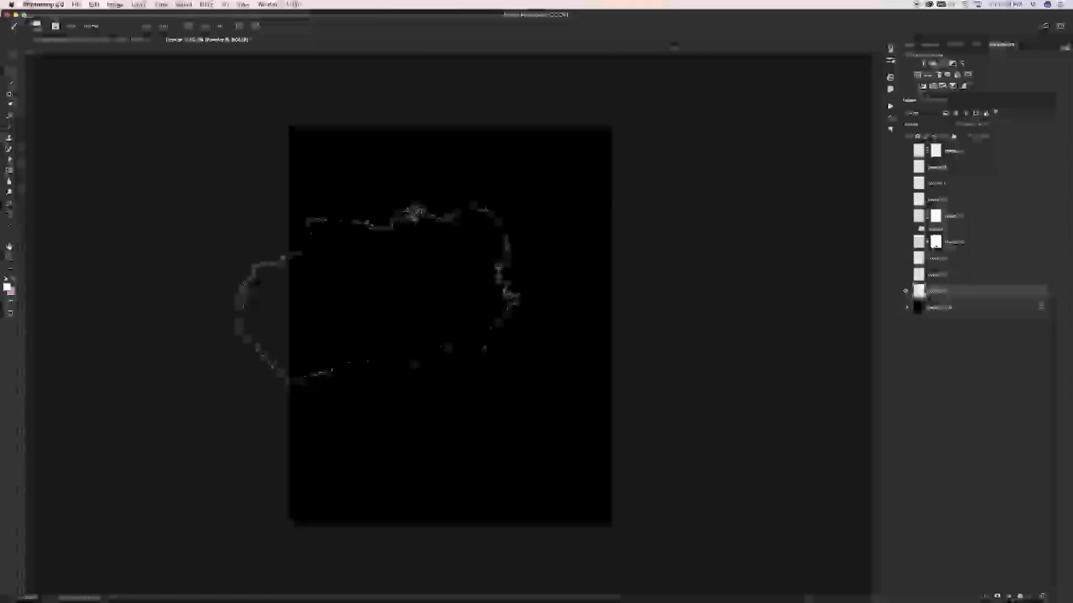
{"action": "left_click", "coordinate": [377, 294]}
{"action": "left_click", "coordinate": [11, 54]}
{"action": "left_click_drag", "start_coordinate": [437, 305], "coordinate": [469, 303]}
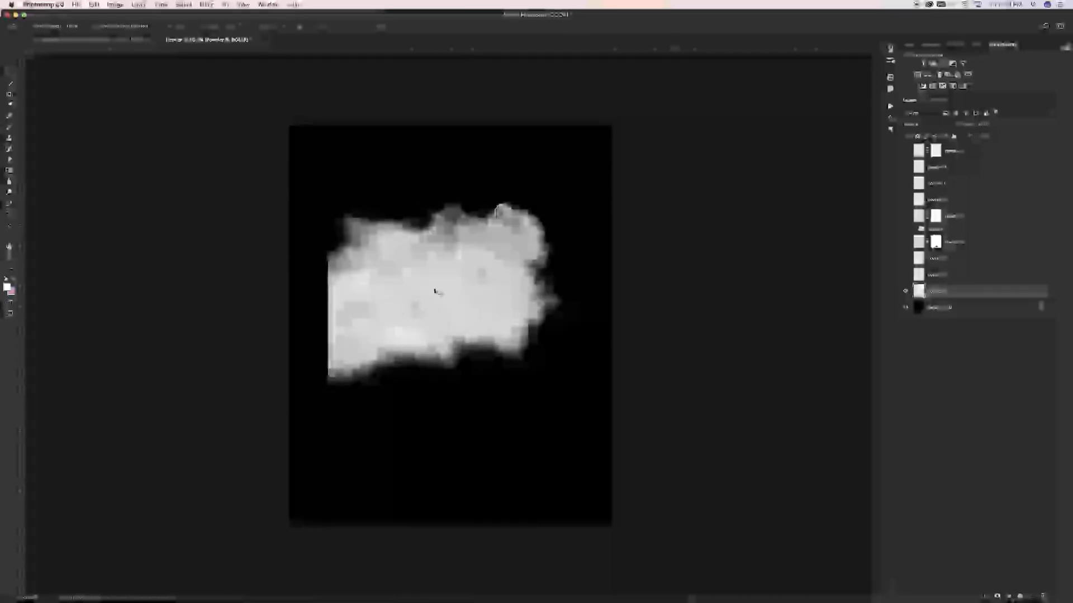
{"action": "key", "text": "alt+super+z"}
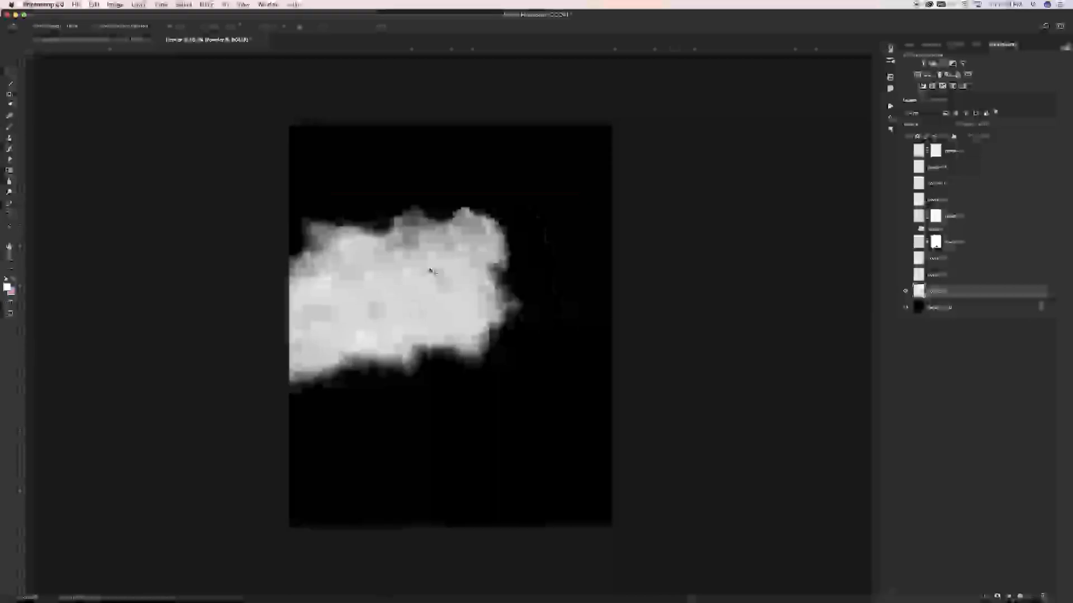
{"action": "key", "text": "alt+super+z"}
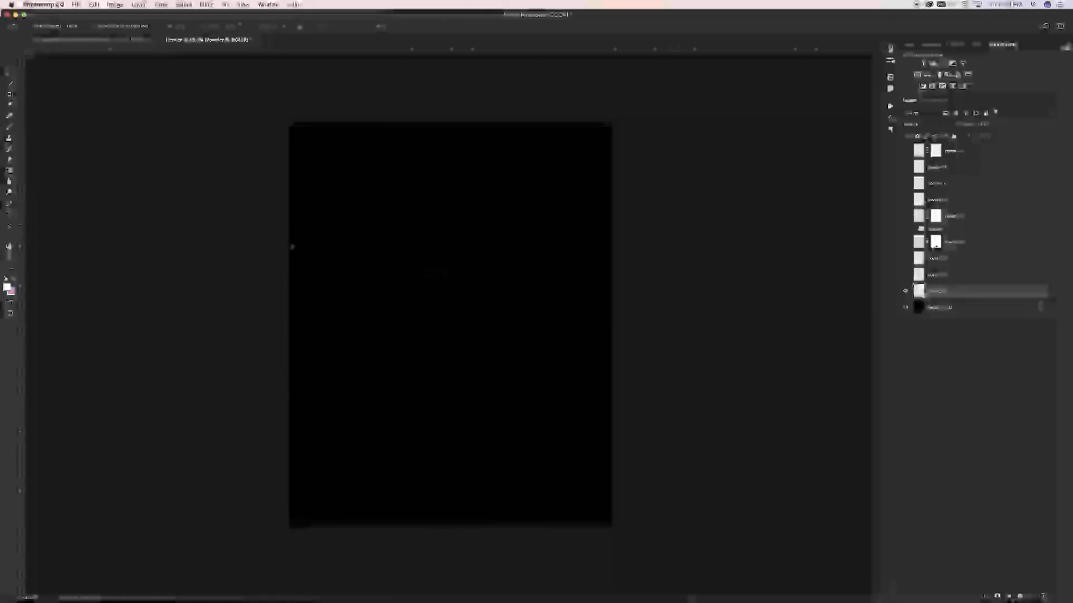
Step: Stamp one whole white powder cloud in the middle of the canvas, then rotate it upright and enlarge it to span most of the canvas height
{"action": "key", "text": "b"}
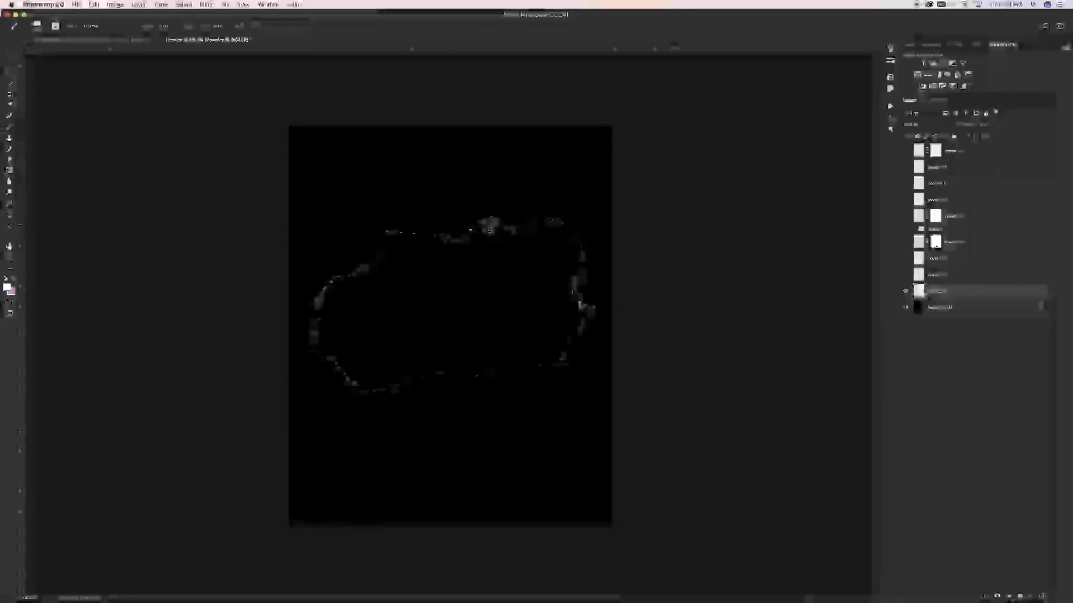
{"action": "left_click", "coordinate": [452, 304]}
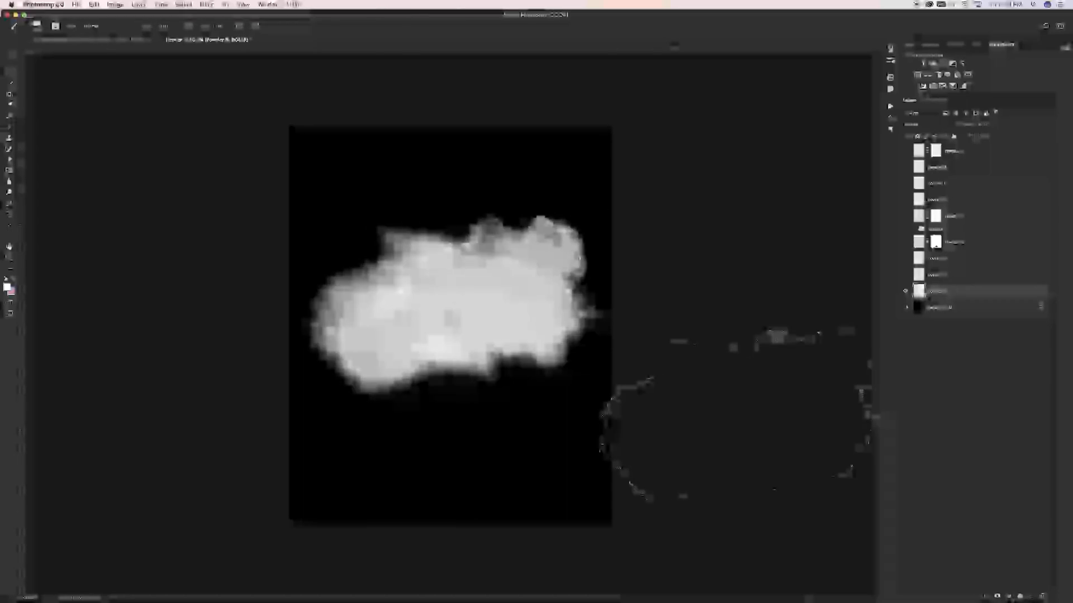
{"action": "key", "text": "super+t"}
{"action": "left_click_drag", "start_coordinate": [616, 242], "coordinate": [538, 192]}
{"action": "left_click_drag", "start_coordinate": [372, 249], "coordinate": [323, 215]}
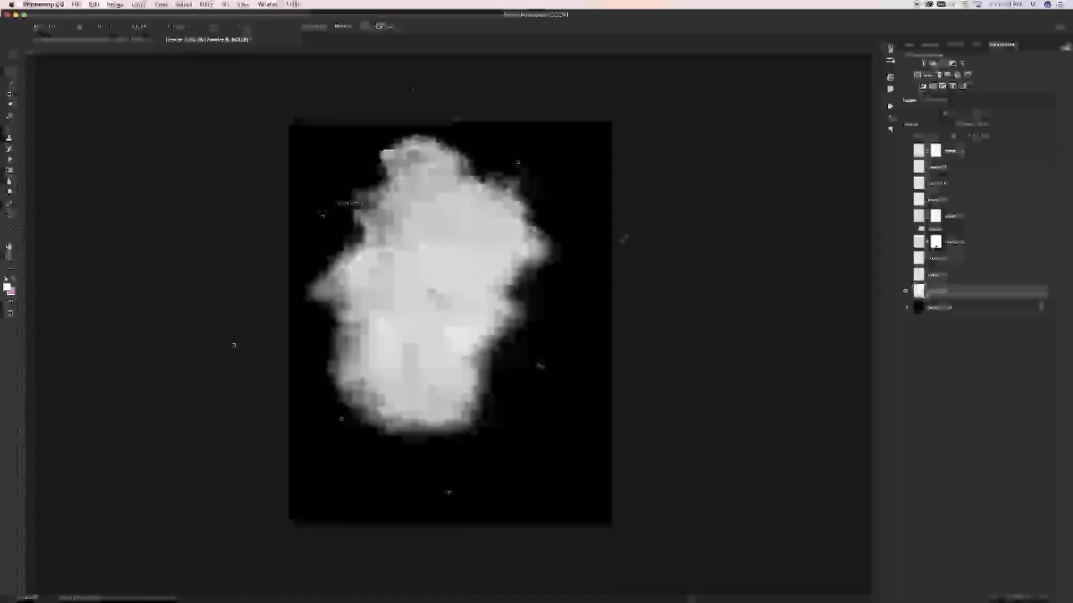
{"action": "left_click_drag", "start_coordinate": [540, 366], "coordinate": [568, 384]}
{"action": "left_click_drag", "start_coordinate": [582, 306], "coordinate": [504, 364]}
{"action": "left_click", "coordinate": [394, 27]}
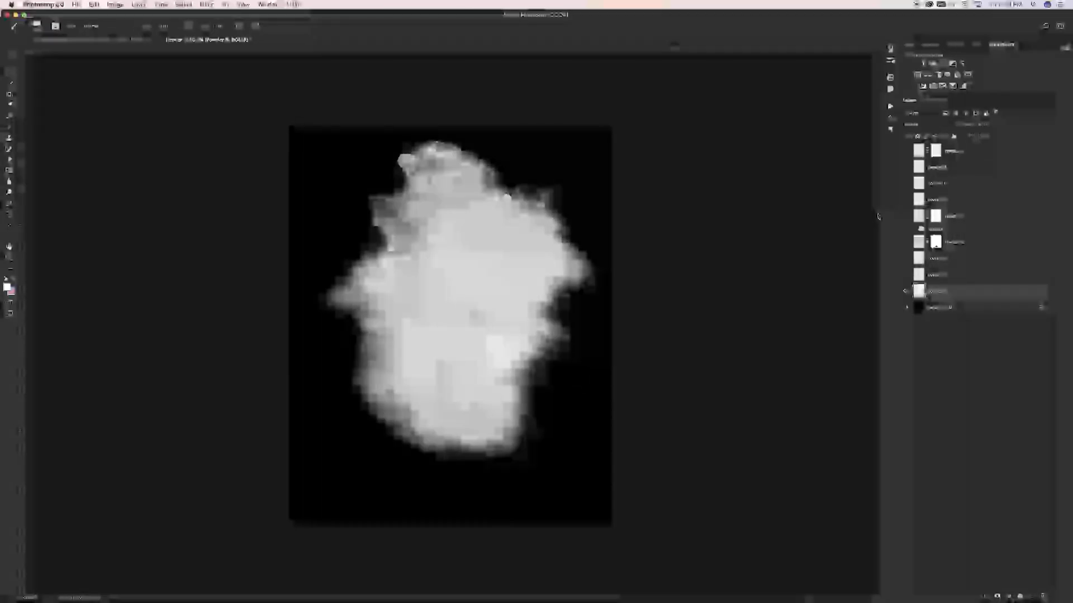
Step: Show all the layers above the large background cloud again and move the cloud slightly up and left behind the dancer
{"action": "left_click_drag", "start_coordinate": [907, 212], "coordinate": [905, 274]}
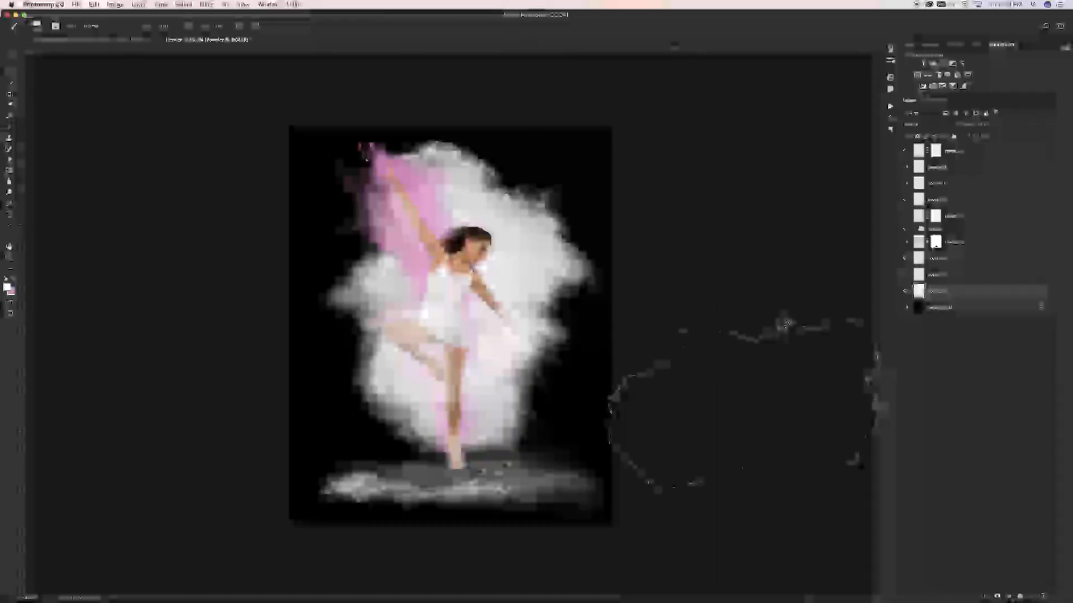
{"action": "key", "text": "v"}
{"action": "mouse_move", "coordinate": [518, 252]}
{"action": "left_mouse_down"}
{"action": "mouse_move", "coordinate": [505, 232]}
{"action": "mouse_move", "coordinate": [548, 235]}
{"action": "left_mouse_up"}
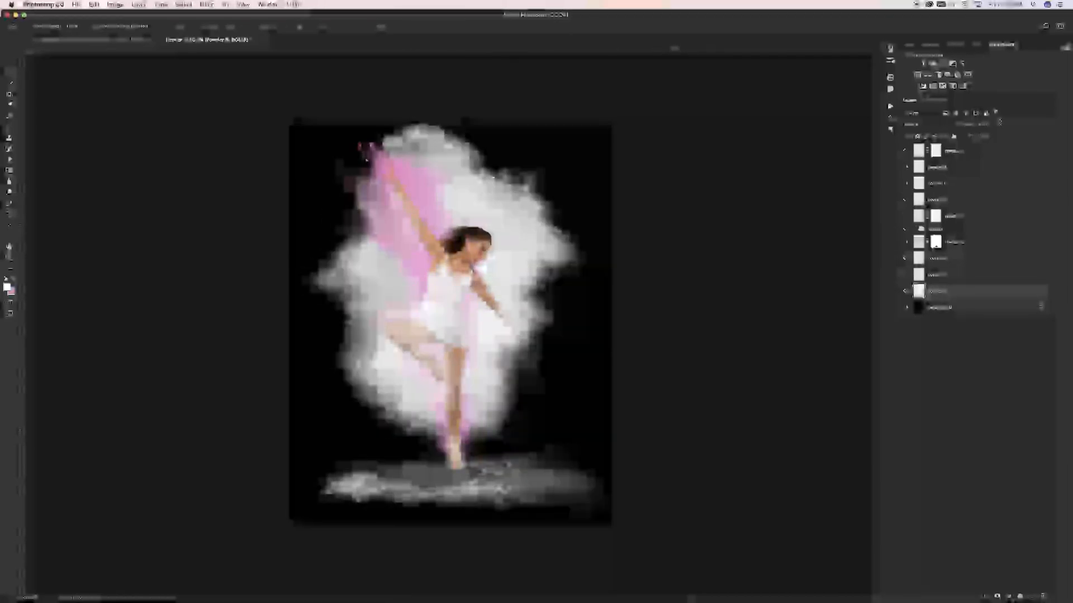
Step: Lower the background cloud layer's opacity to a faint grey haze and nudge the cloud further up and left
{"action": "left_click_drag", "start_coordinate": [961, 142], "coordinate": [968, 162]}
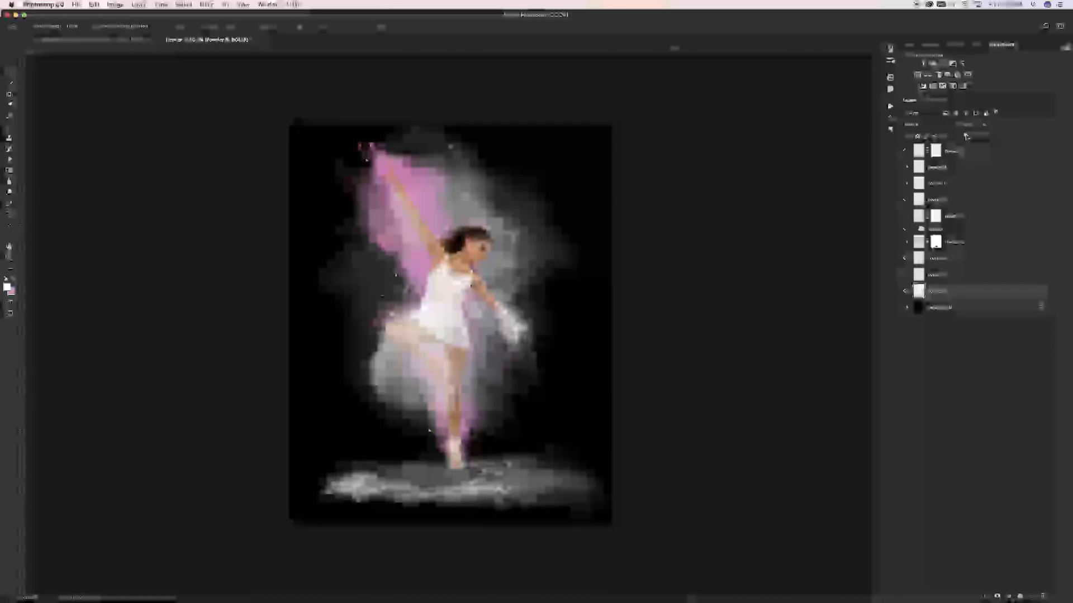
{"action": "left_click_drag", "start_coordinate": [966, 137], "coordinate": [970, 142]}
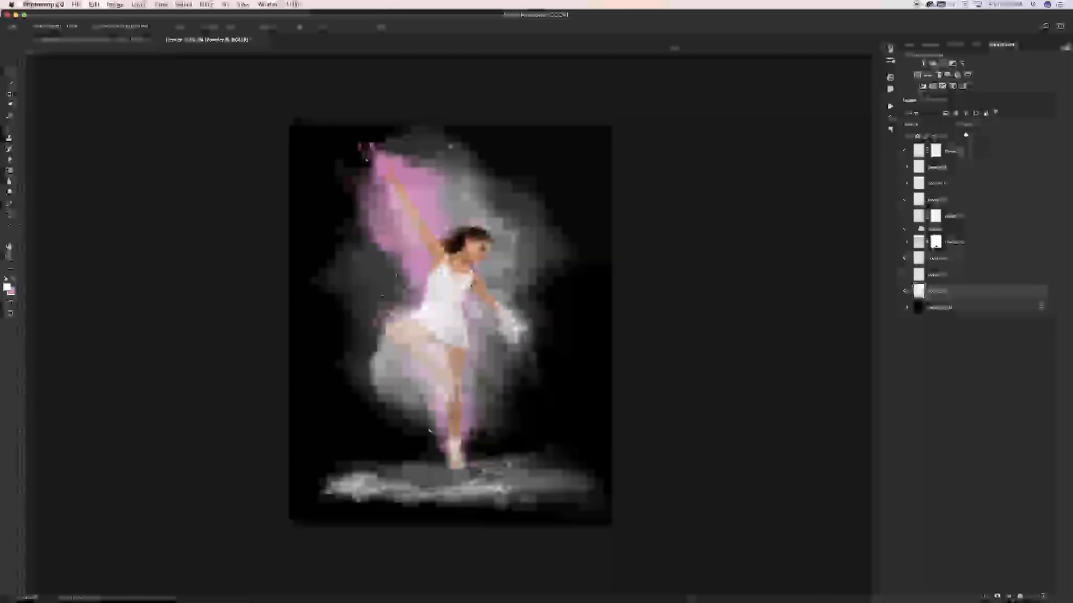
{"action": "mouse_move", "coordinate": [529, 224]}
{"action": "left_mouse_down"}
{"action": "mouse_move", "coordinate": [508, 221]}
{"action": "mouse_move", "coordinate": [516, 207]}
{"action": "left_mouse_up"}
Step: Rotate the background cloud clockwise, shift it slightly right so it surrounds the dancer, and raise its layer opacity a little
{"action": "key", "text": "super+t"}
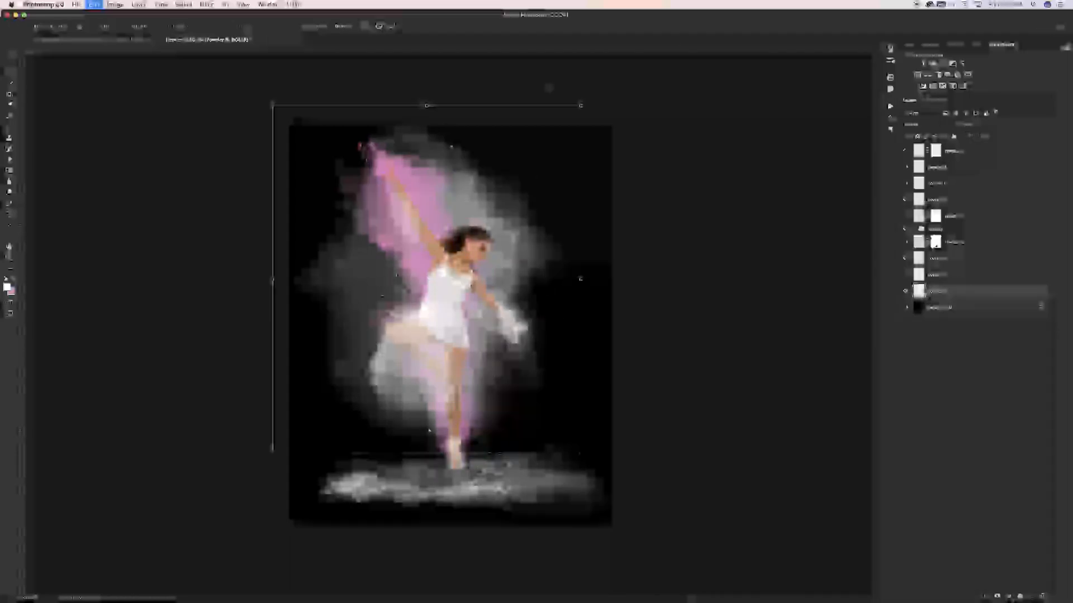
{"action": "left_click_drag", "start_coordinate": [674, 106], "coordinate": [755, 175]}
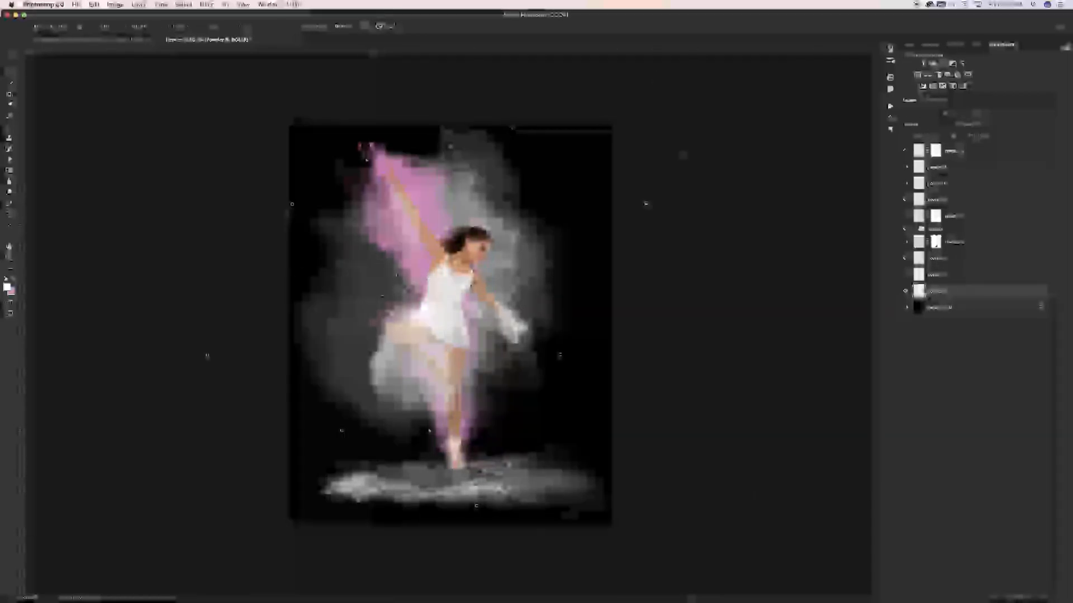
{"action": "left_click_drag", "start_coordinate": [568, 204], "coordinate": [583, 207]}
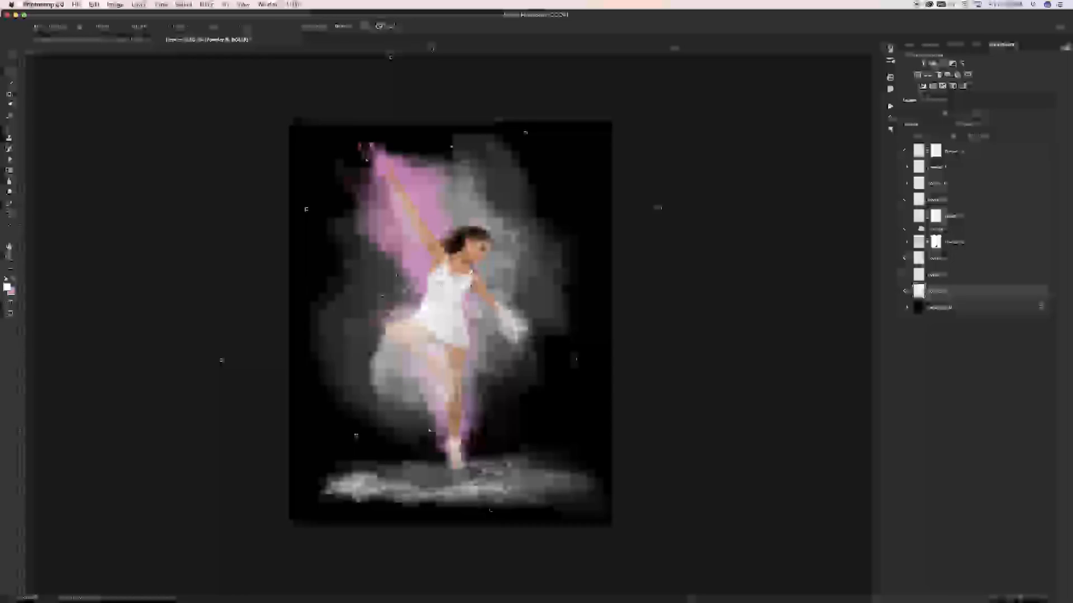
{"action": "key", "text": "Return"}
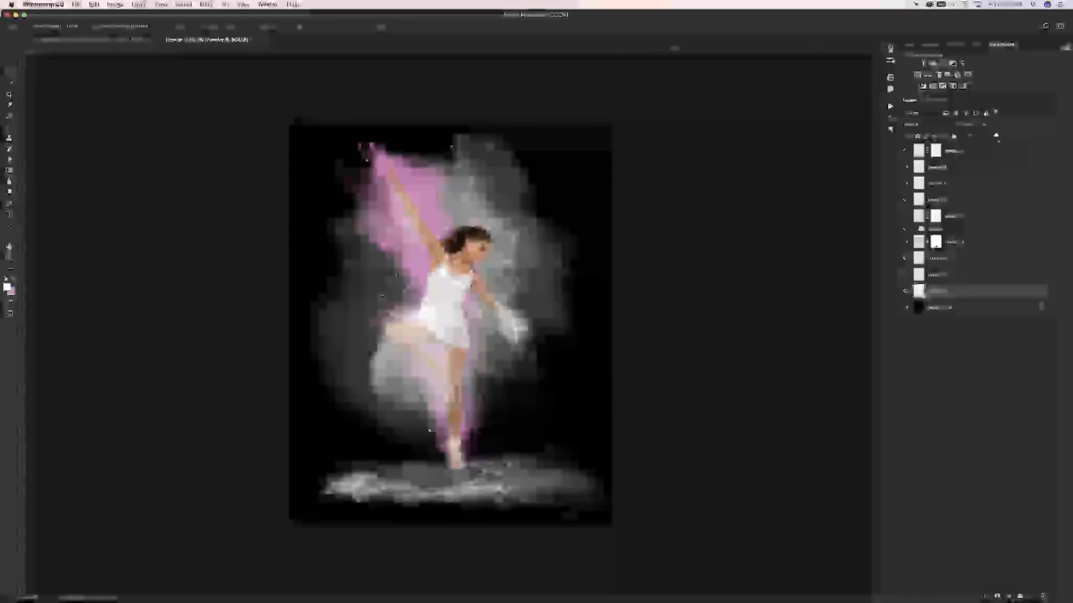
{"action": "key", "text": "0"}
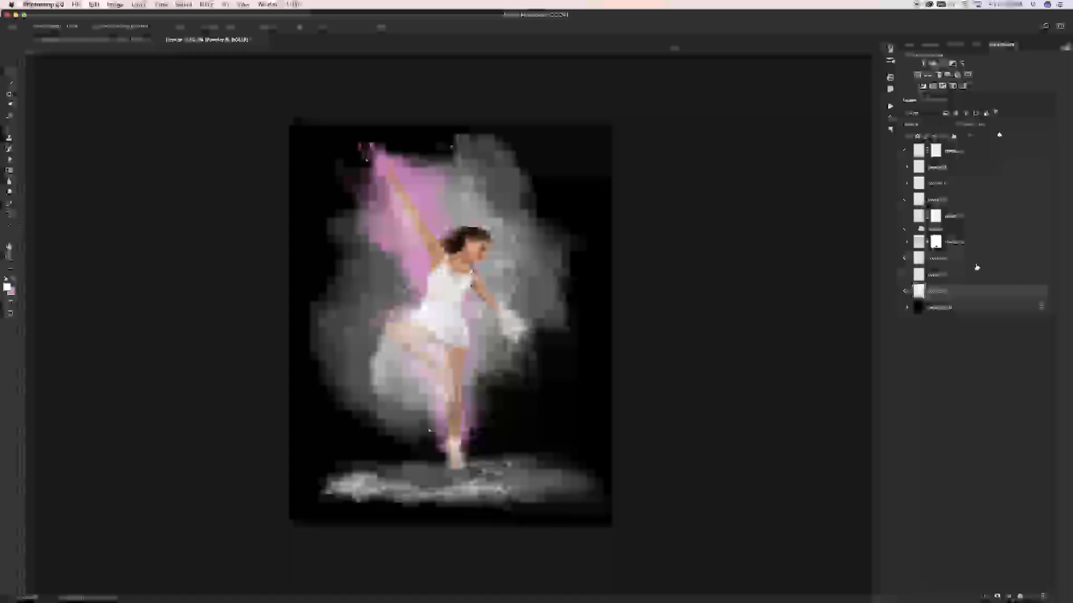
Step: Group the four powder layers between the dancer group and the black background, and name the group Background Powder
{"action": "left_click", "coordinate": [990, 244]}
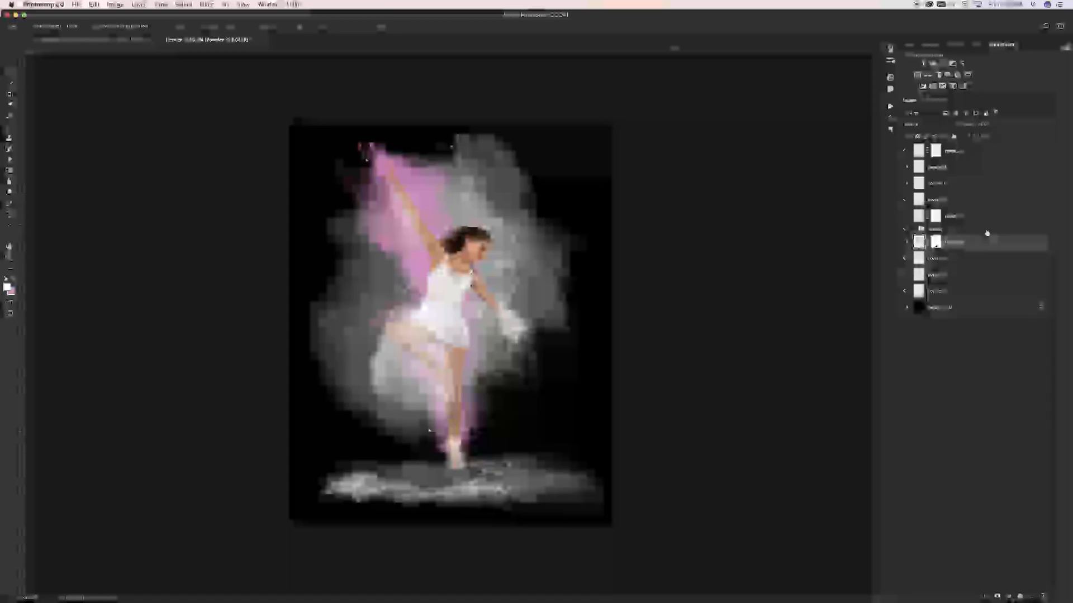
{"action": "left_click", "coordinate": [962, 299], "text": "shift"}
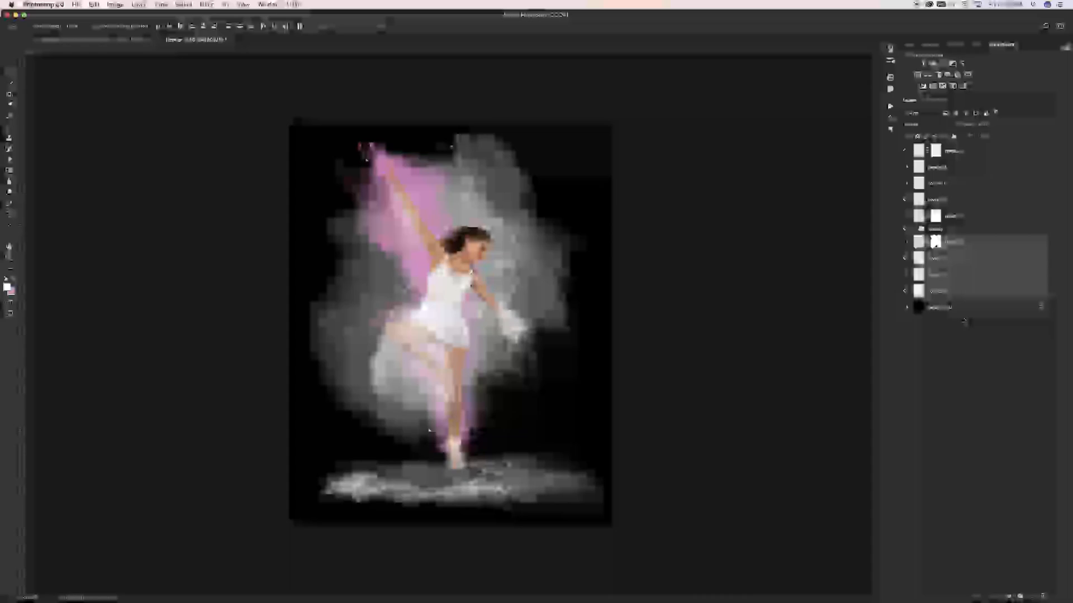
{"action": "left_click", "coordinate": [1020, 597]}
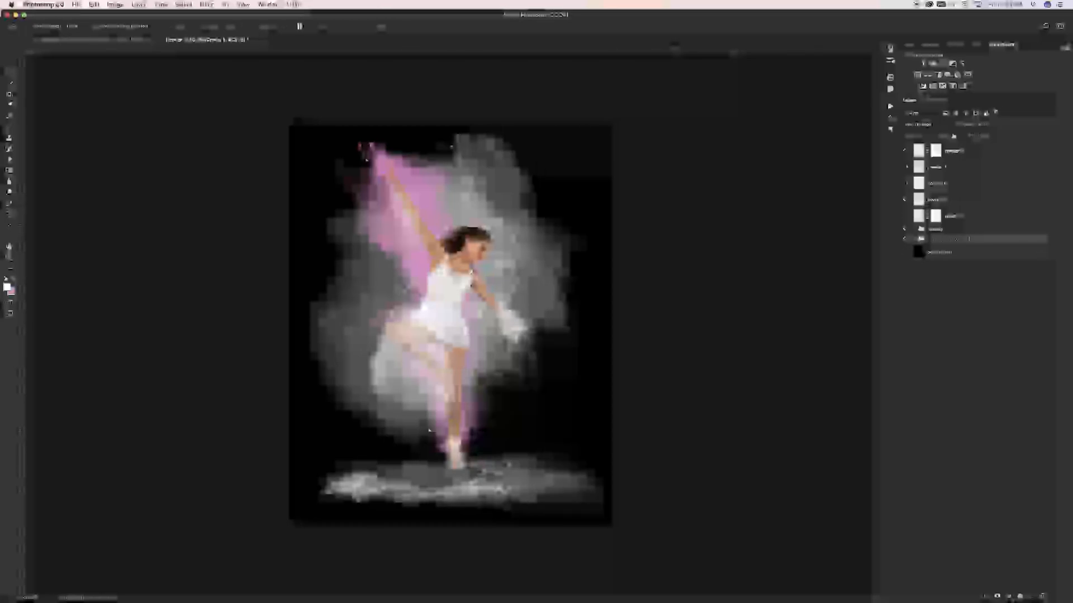
{"action": "key", "text": "Return"}
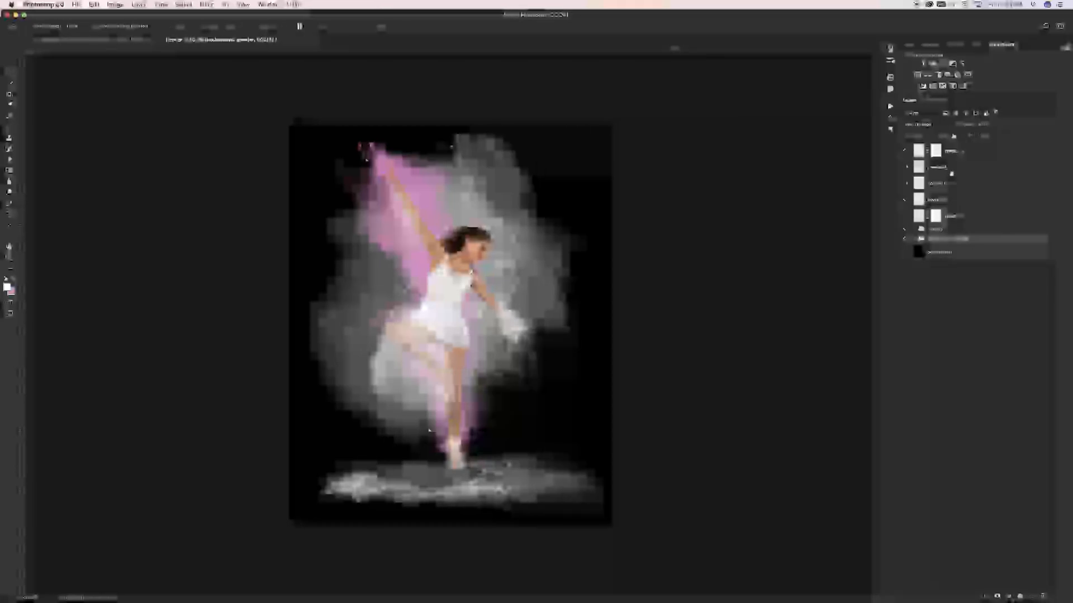
Step: Group the five powder layers above the dancer group and name the group Foreground Powder
{"action": "left_click", "coordinate": [957, 203]}
{"action": "left_click", "coordinate": [964, 221]}
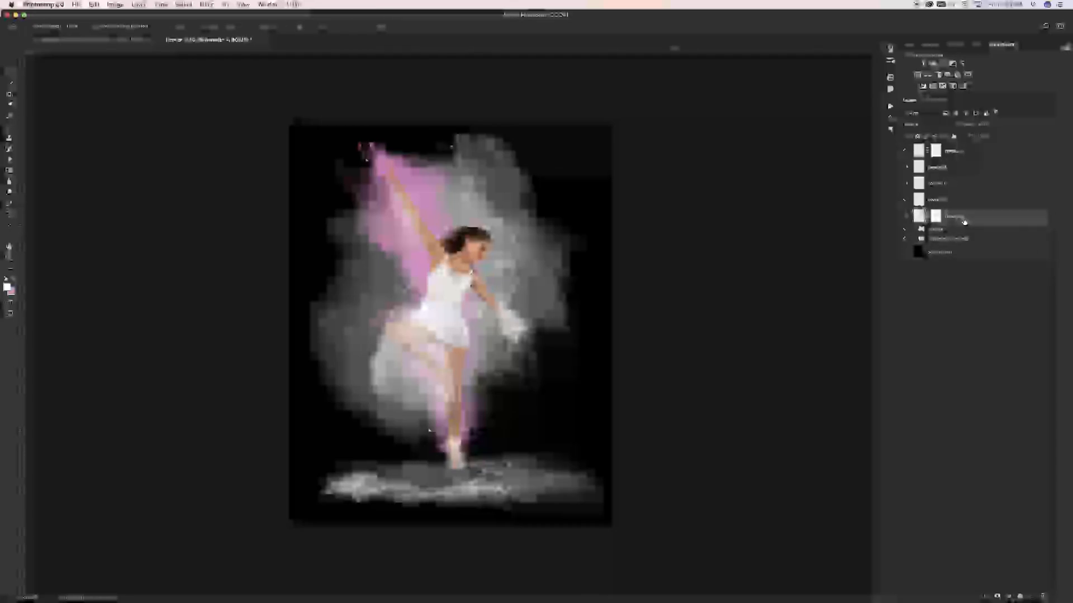
{"action": "left_click", "coordinate": [951, 148], "text": "shift"}
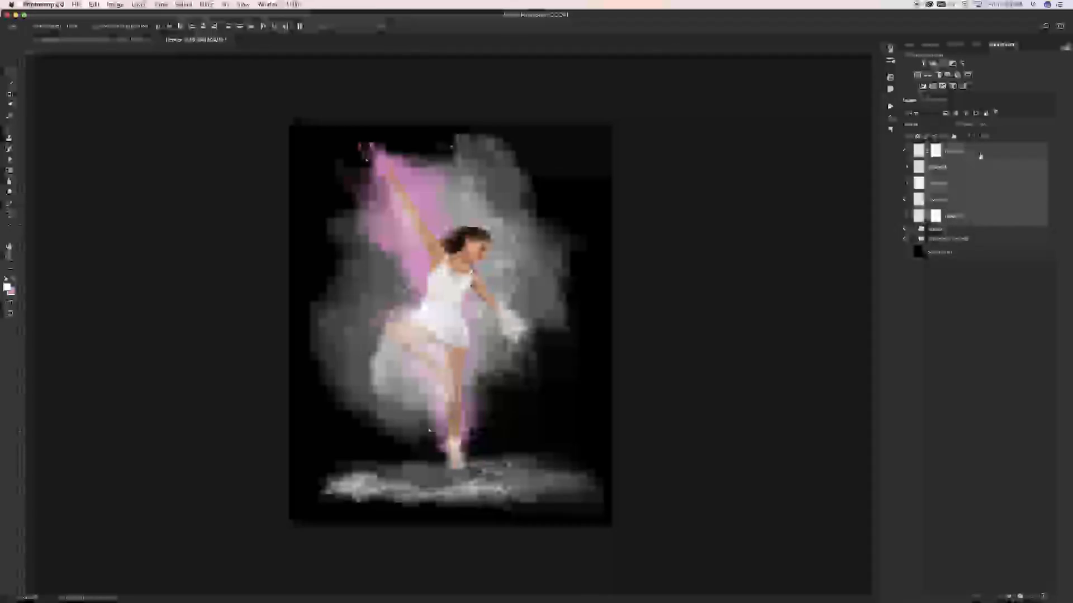
{"action": "key", "text": "super+g"}
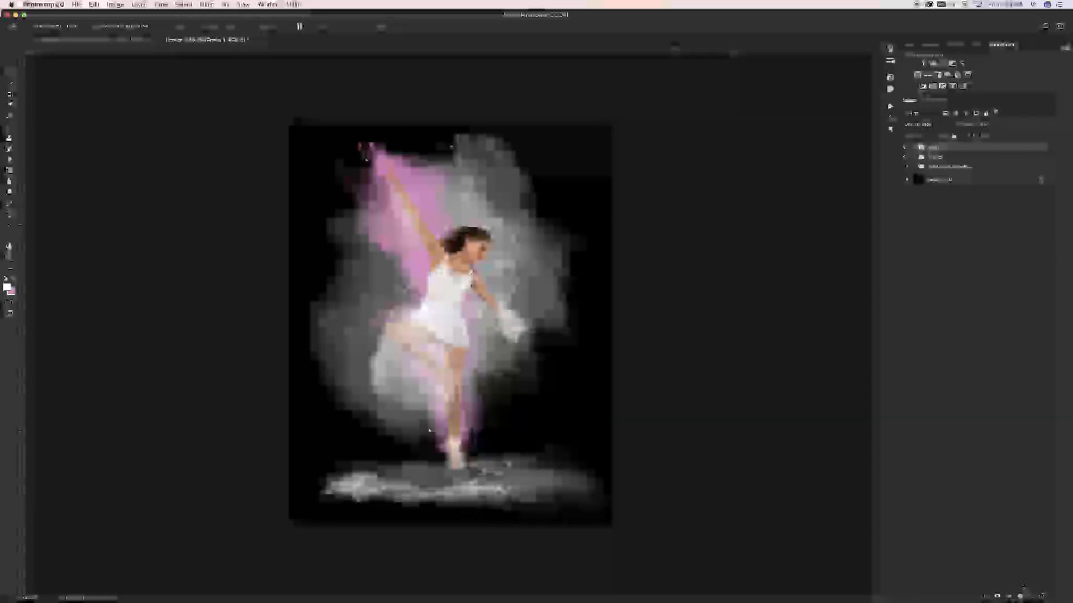
{"action": "double_click", "coordinate": [937, 148]}
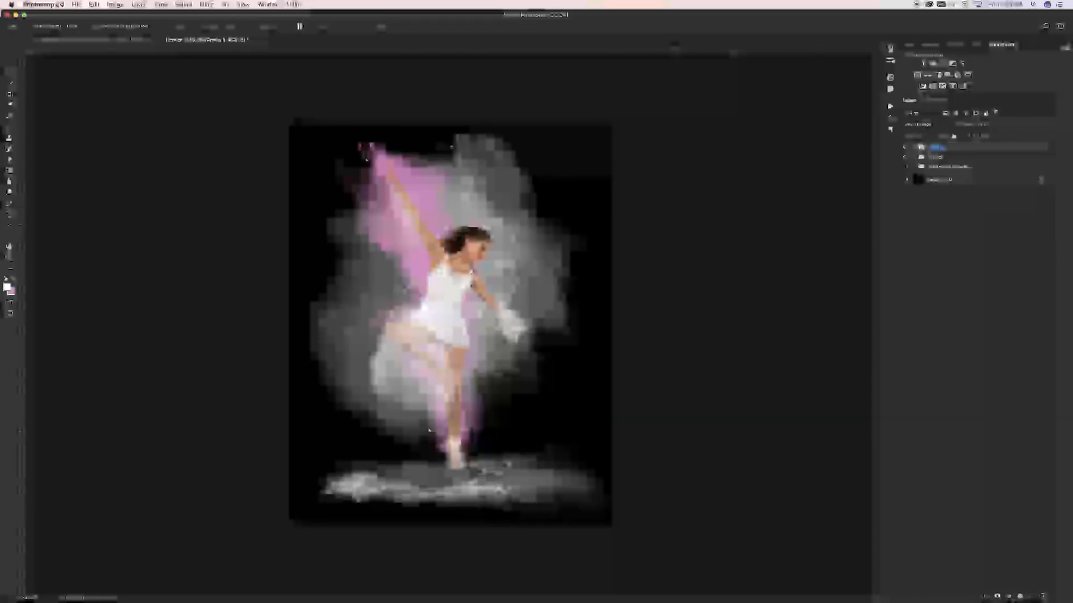
{"action": "type", "text": "coloring powder"}
{"action": "key", "text": "Return"}
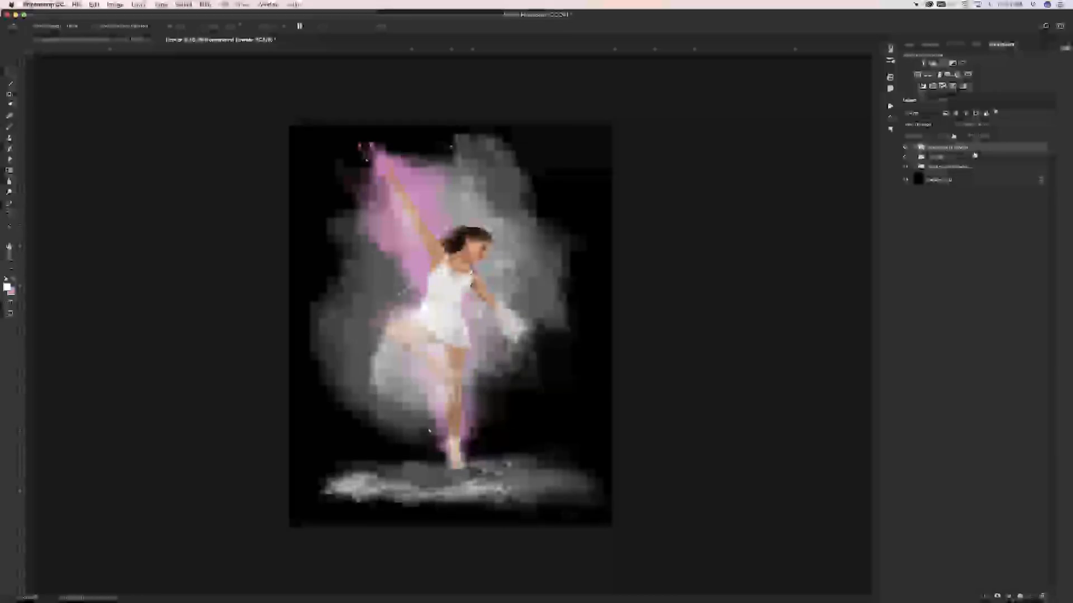
Step: Try the last action of the first action set above the groups and inspect the dancer and powder up close
{"action": "left_click", "coordinate": [890, 106]}
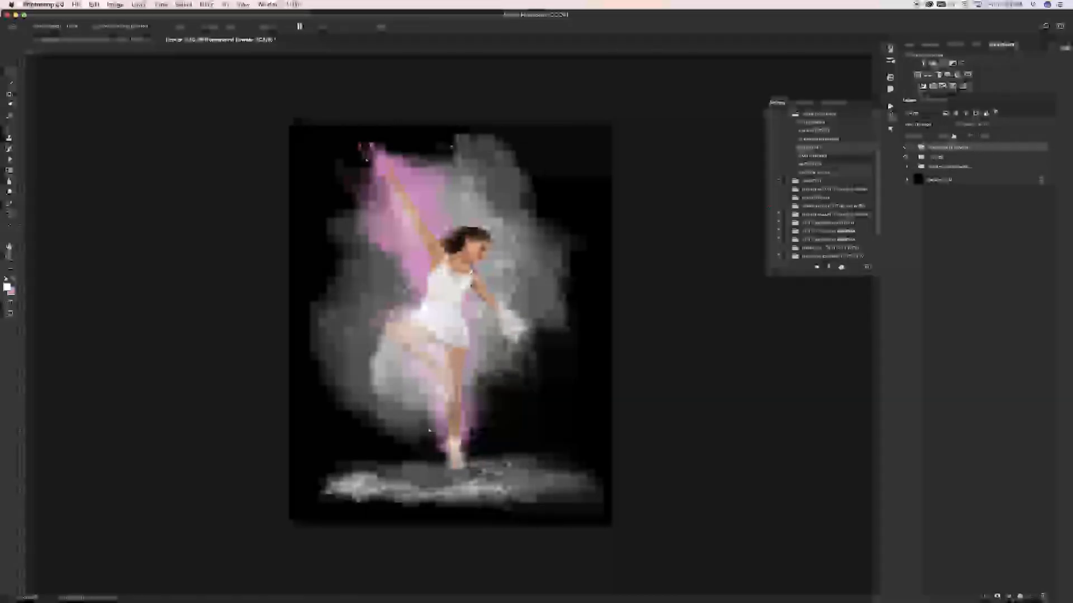
{"action": "left_click", "coordinate": [790, 115]}
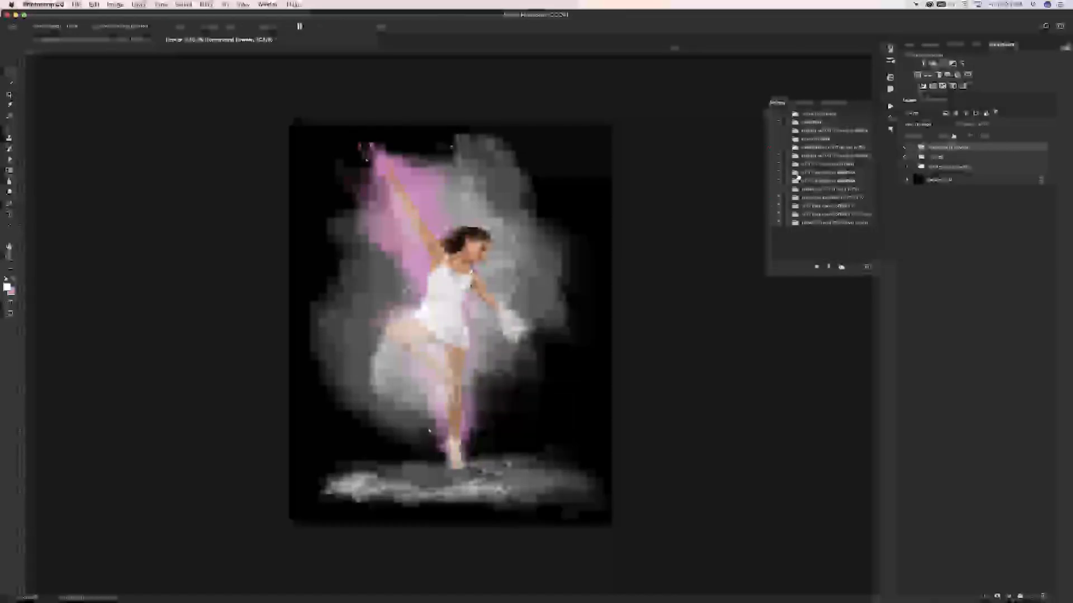
{"action": "left_click", "coordinate": [792, 114]}
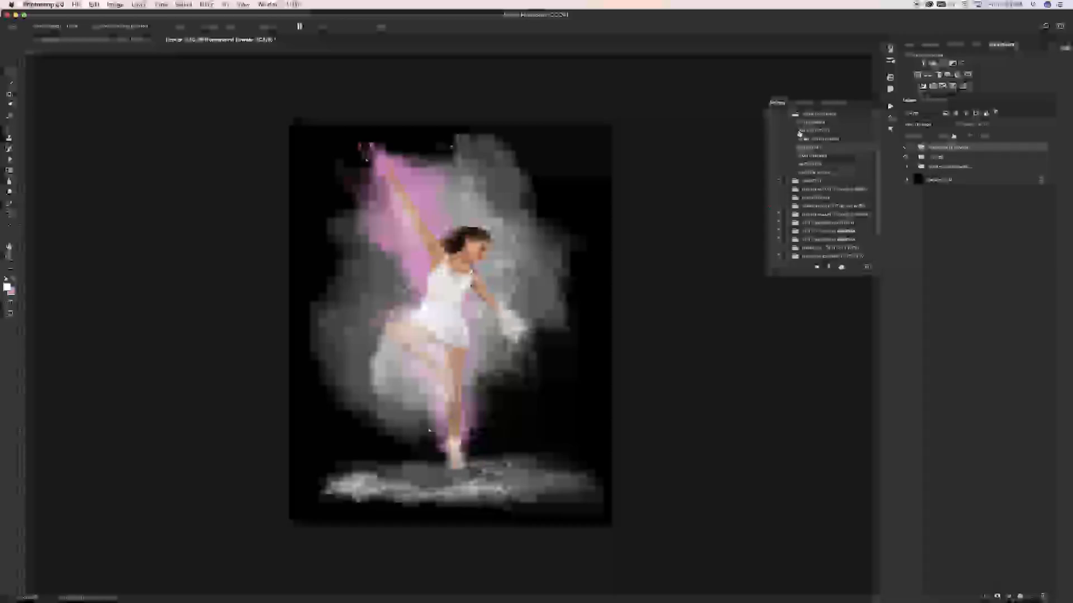
{"action": "left_click", "coordinate": [816, 173]}
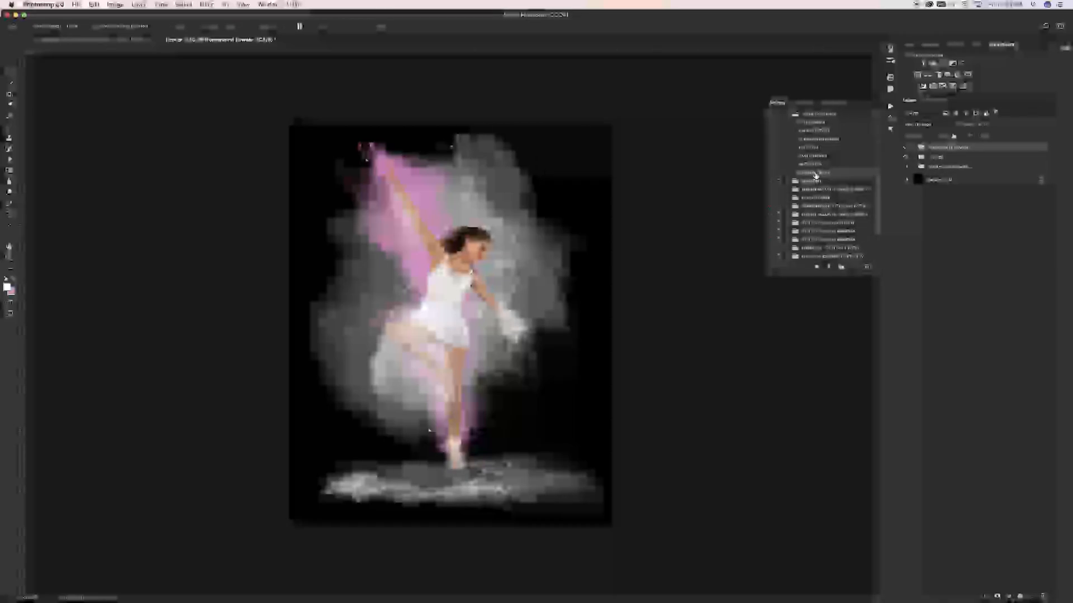
{"action": "left_click", "coordinate": [830, 267]}
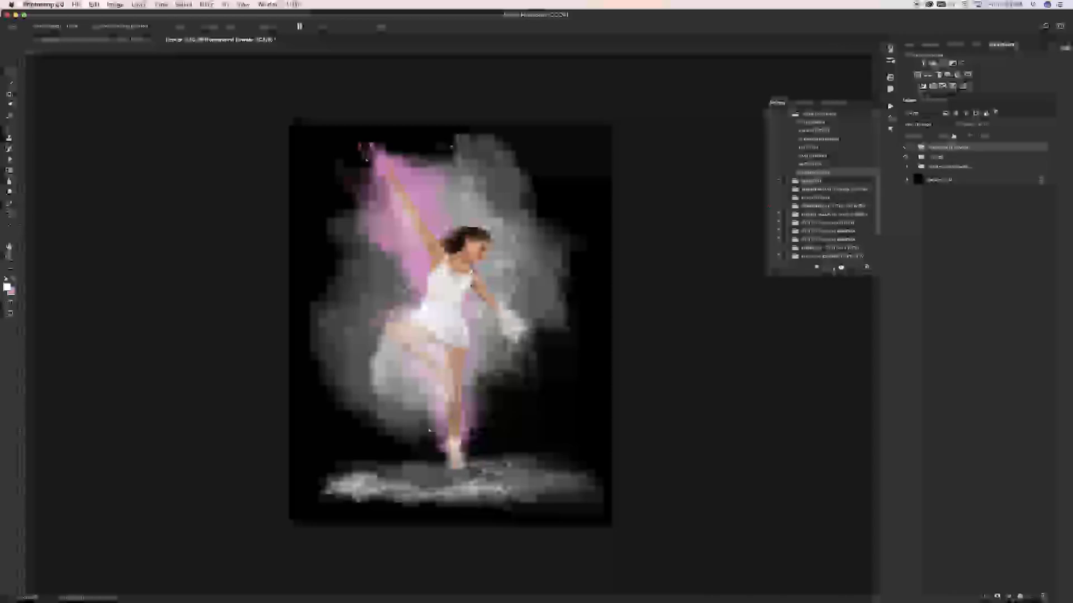
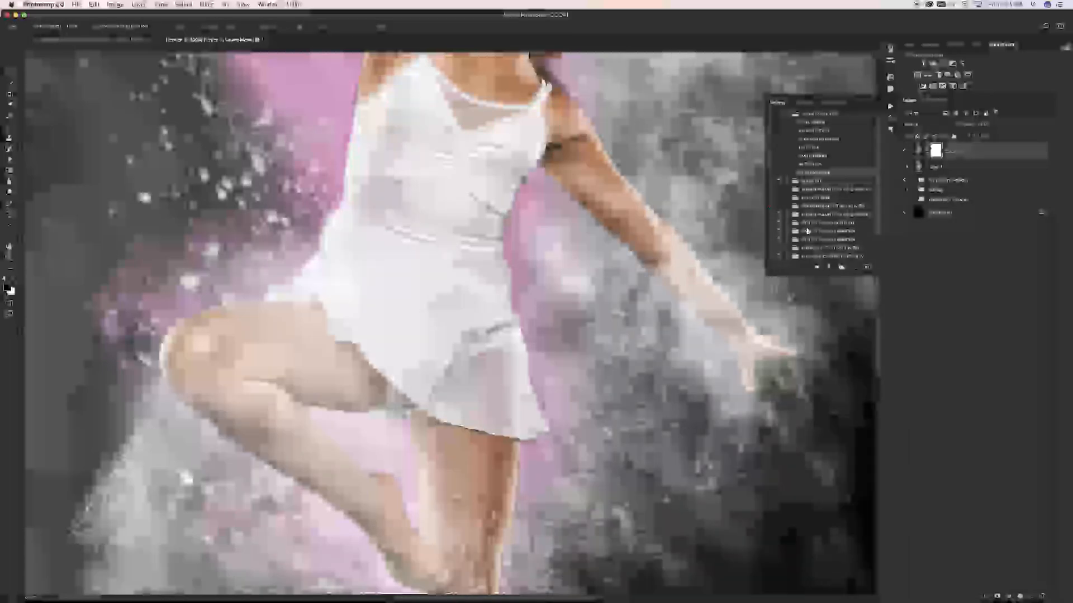
{"action": "left_click", "coordinate": [867, 99]}
{"action": "left_click_drag", "start_coordinate": [878, 330], "coordinate": [881, 376]}
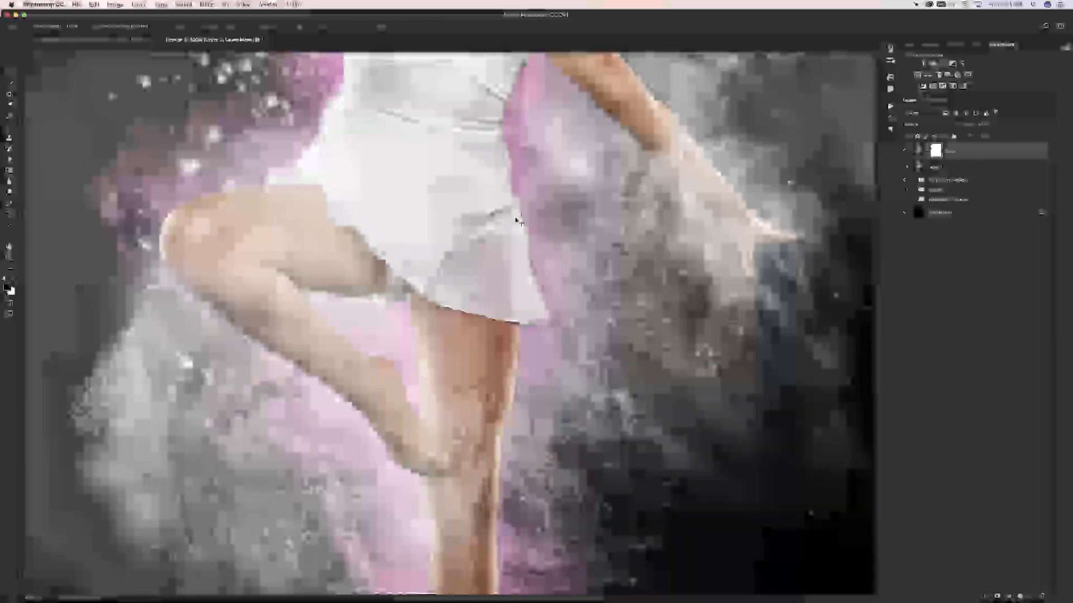
{"action": "left_click_drag", "start_coordinate": [557, 187], "coordinate": [511, 435]}
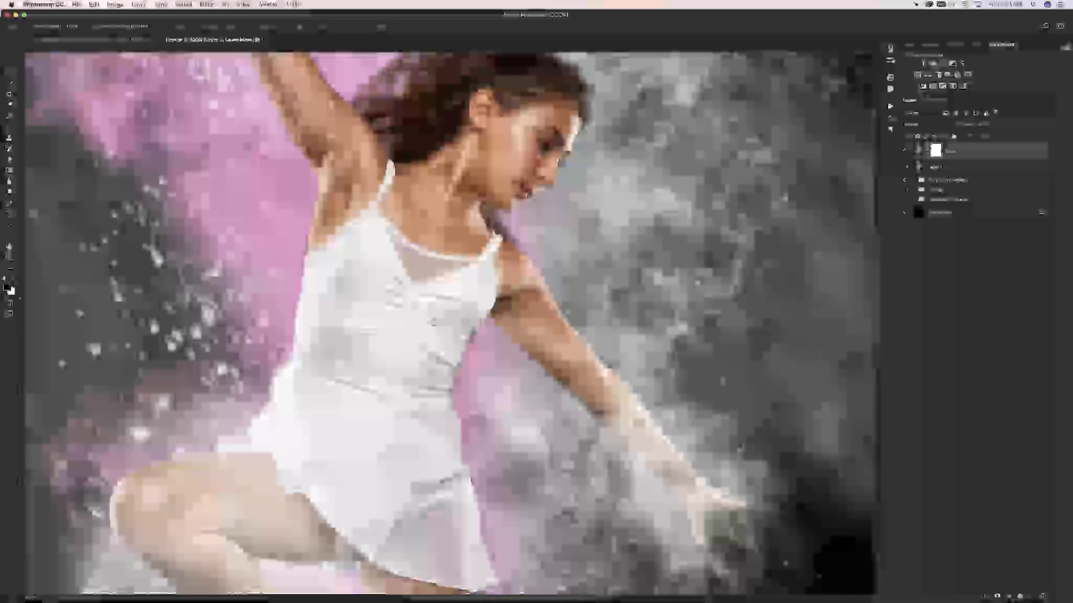
{"action": "scroll", "coordinate": [434, 322], "scroll_direction": "up", "scroll_amount": 5}
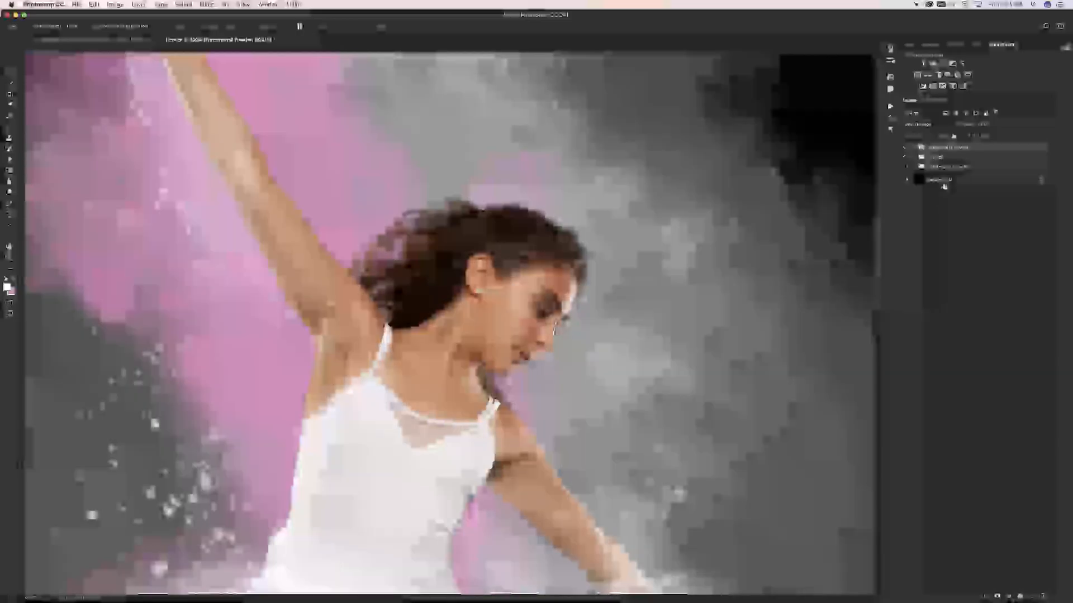
Step: Expand the dancer group and select the layer mask of the cut-out dancer layer
{"action": "left_click", "coordinate": [912, 165]}
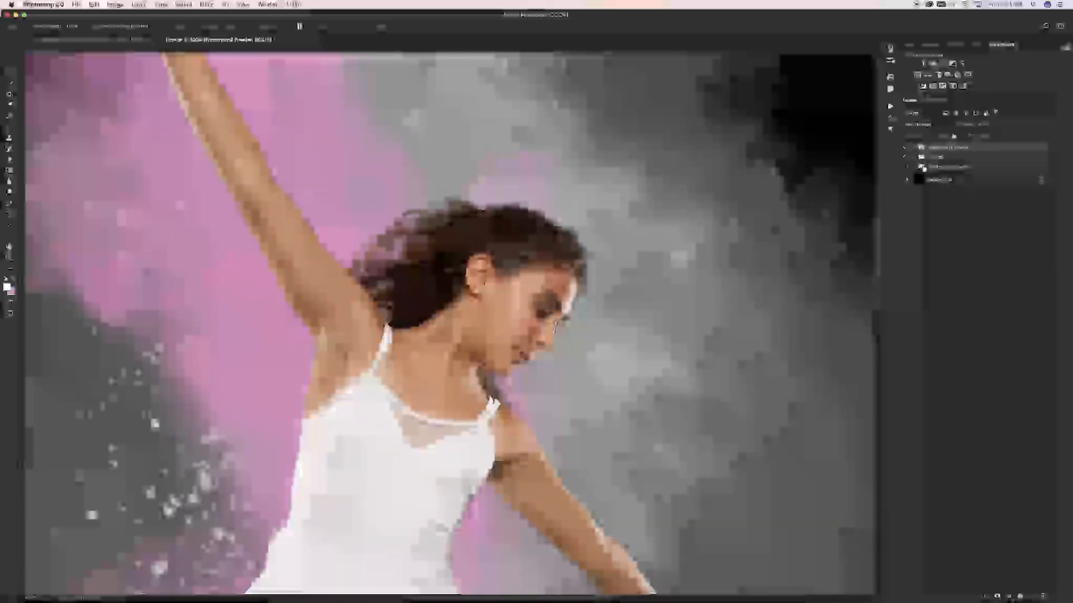
{"action": "key", "text": "super+z"}
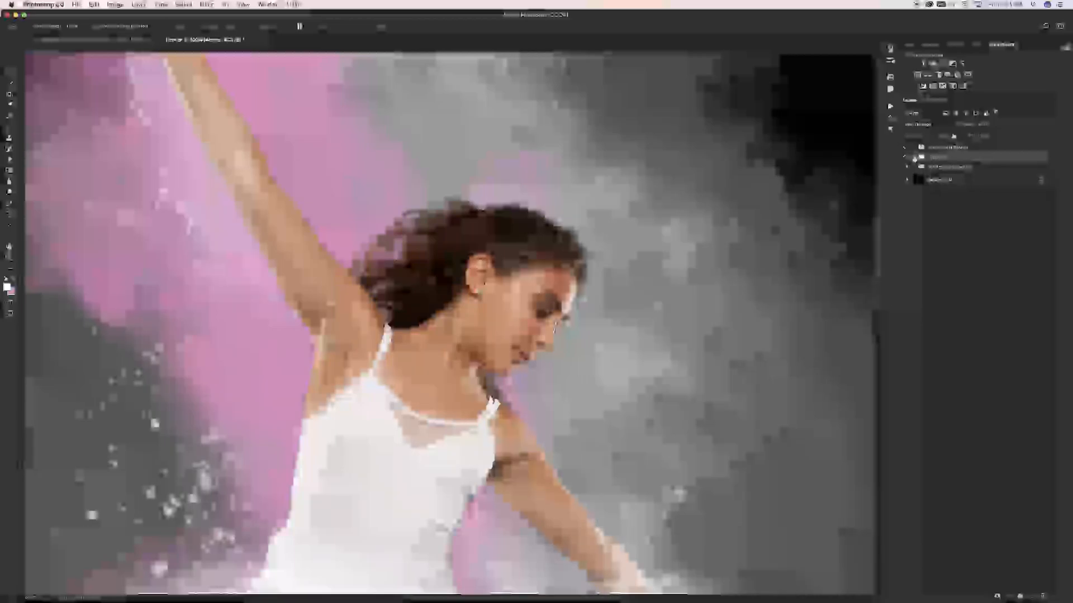
{"action": "left_click", "coordinate": [904, 157]}
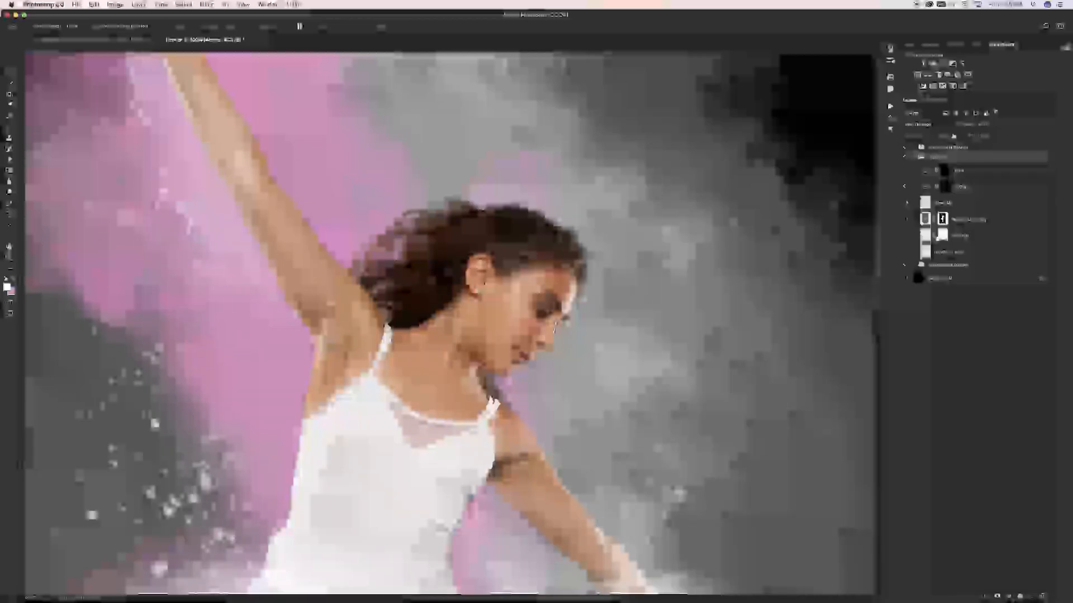
{"action": "left_click", "coordinate": [943, 219]}
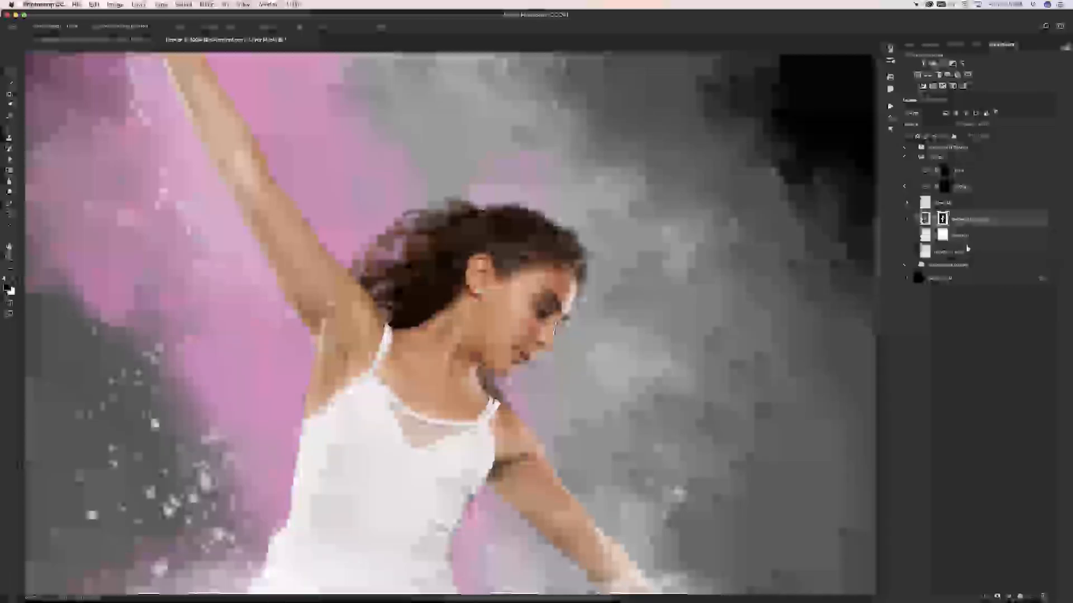
{"action": "key", "text": "v"}
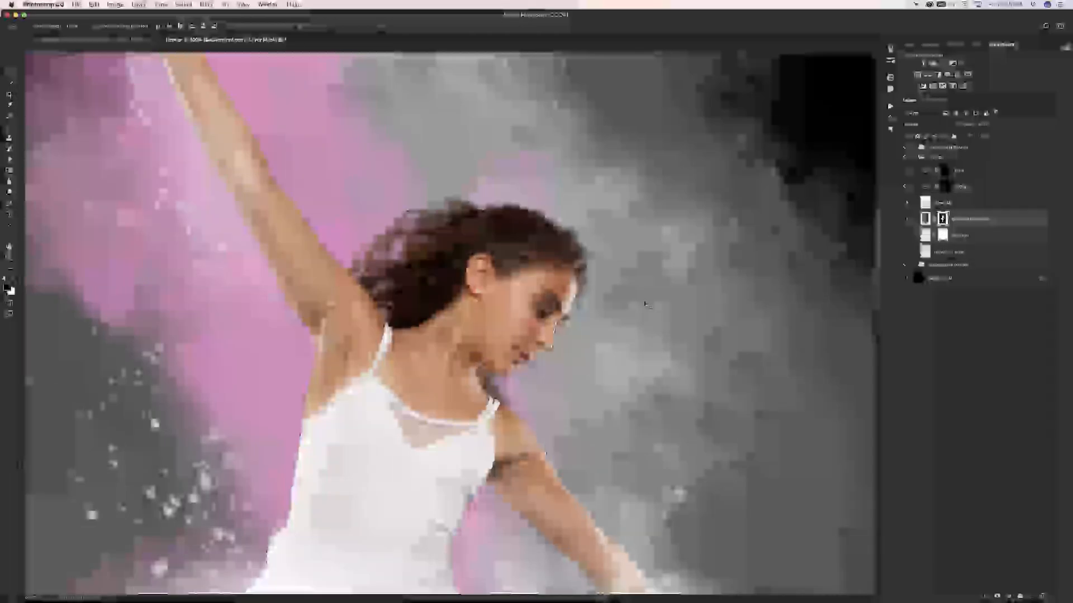
Step: Select the second-to-last action in the first action set, then close the action list
{"action": "left_click", "coordinate": [890, 105]}
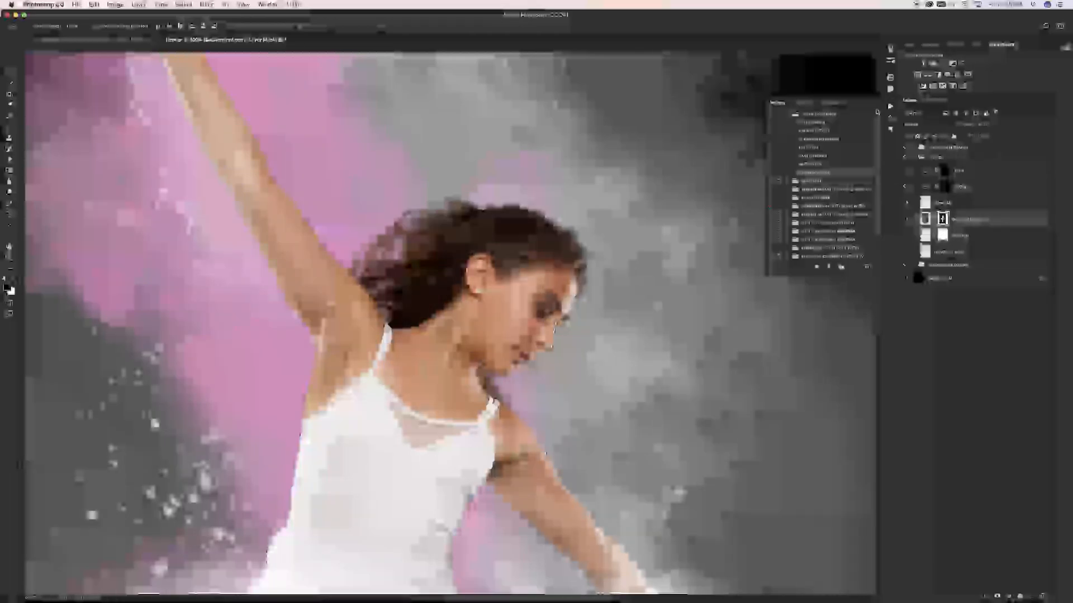
{"action": "left_click", "coordinate": [811, 164]}
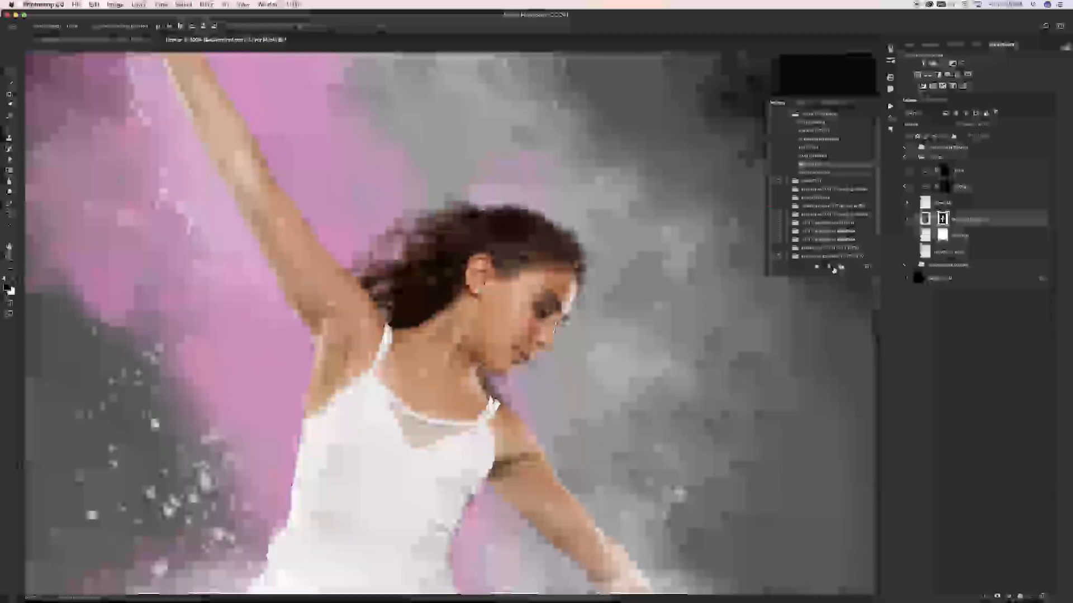
{"action": "left_click", "coordinate": [867, 104]}
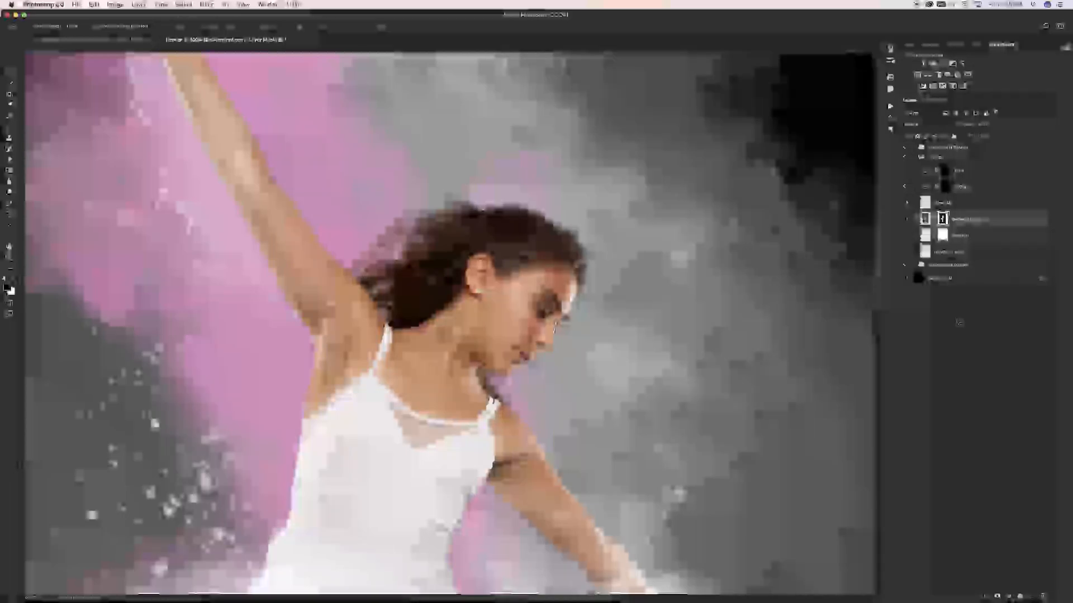
Step: Activate the Brush tool and choose a soft round brush from the first row of the brush presets
{"action": "left_click_drag", "start_coordinate": [879, 286], "coordinate": [892, 306]}
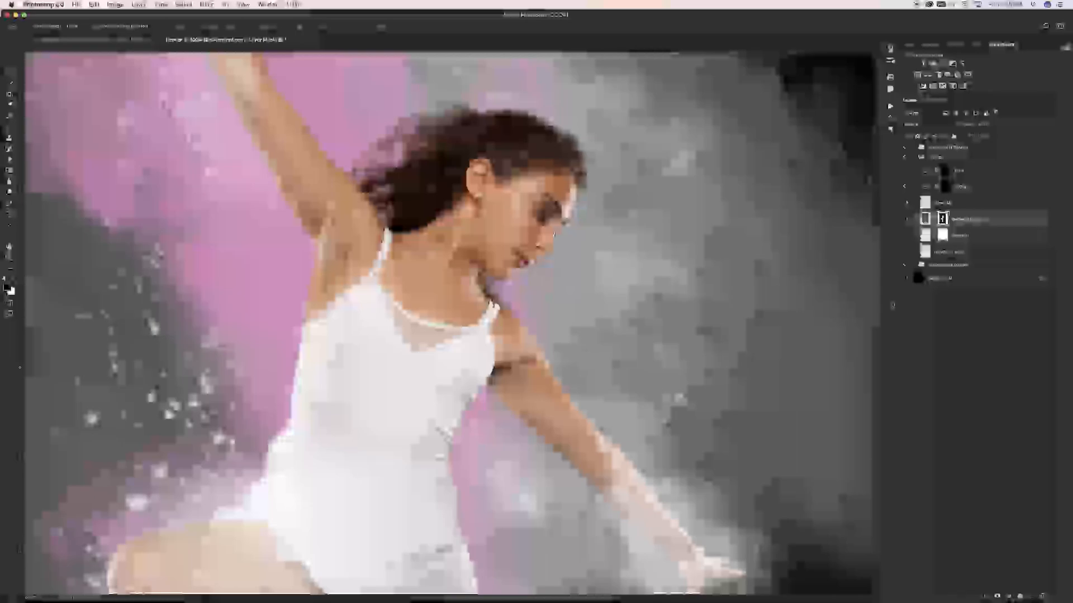
{"action": "key", "text": "super+minus"}
{"action": "key", "text": "super+minus"}
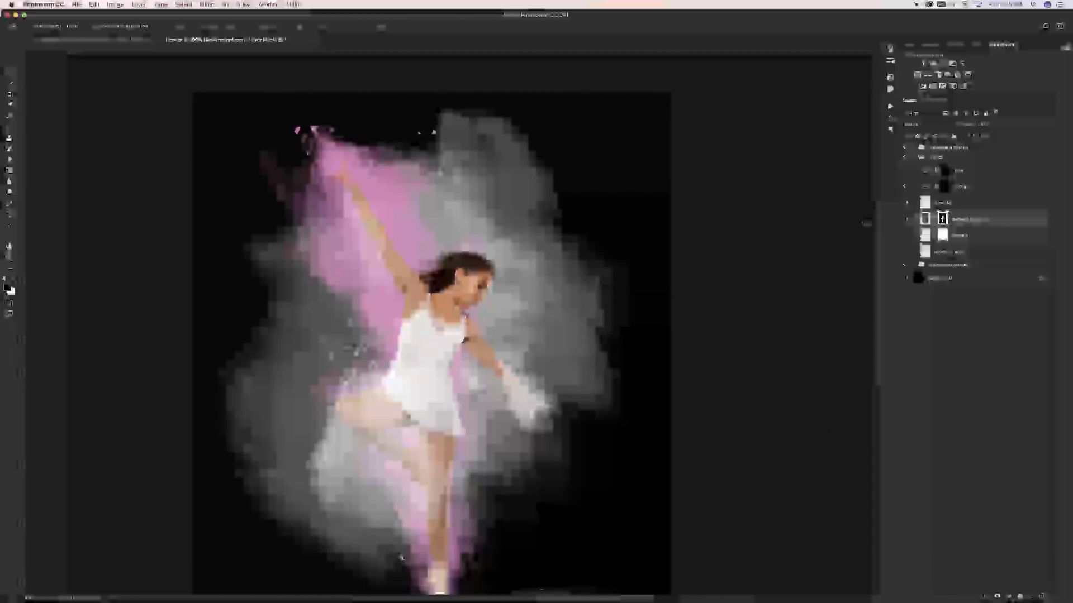
{"action": "key", "text": "super+1"}
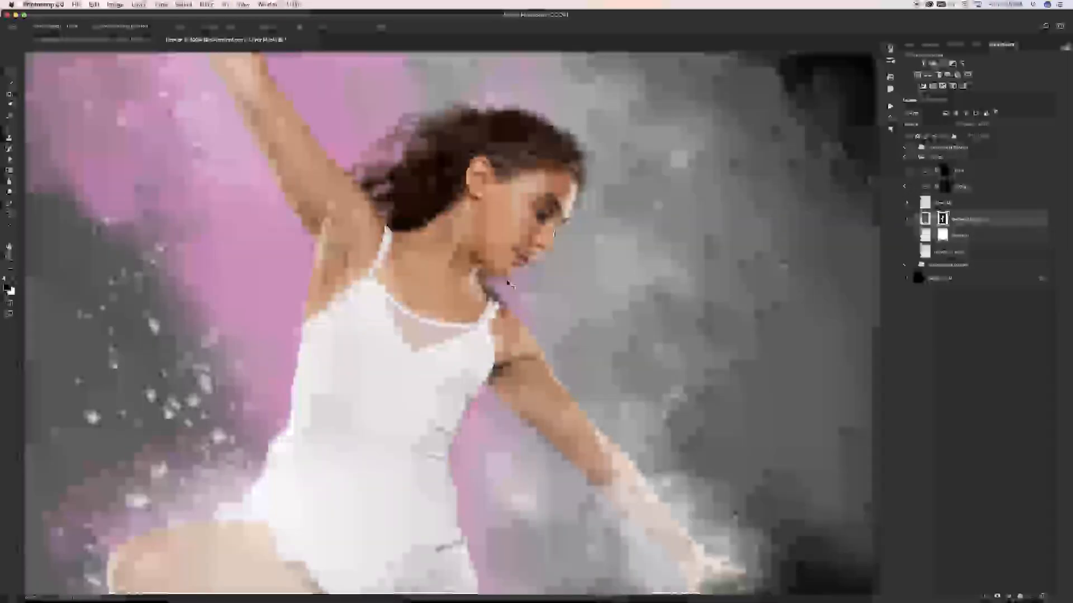
{"action": "key", "text": "b"}
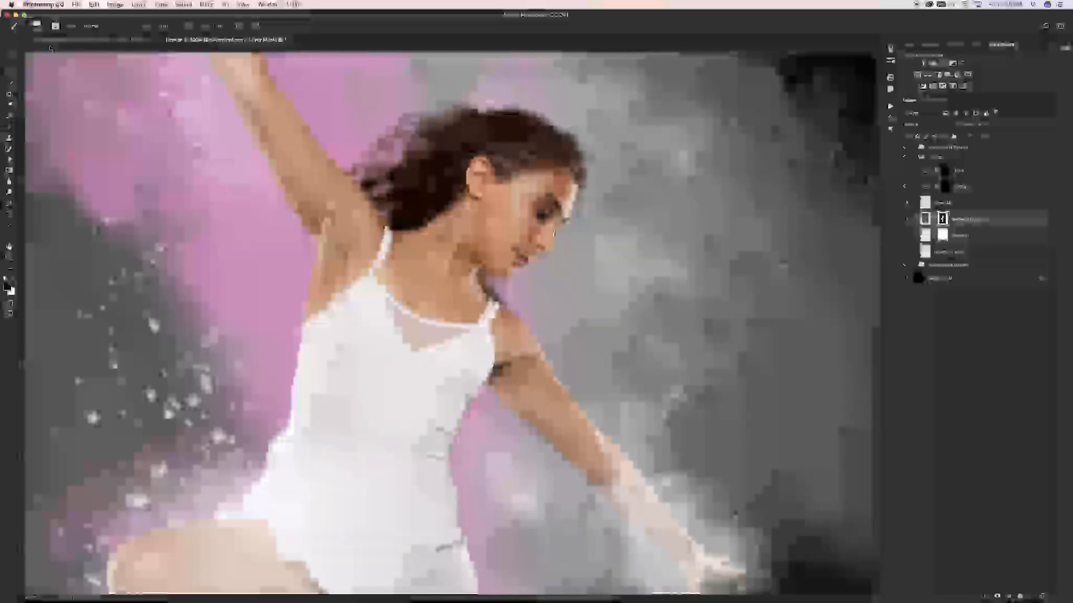
{"action": "left_click", "coordinate": [38, 26]}
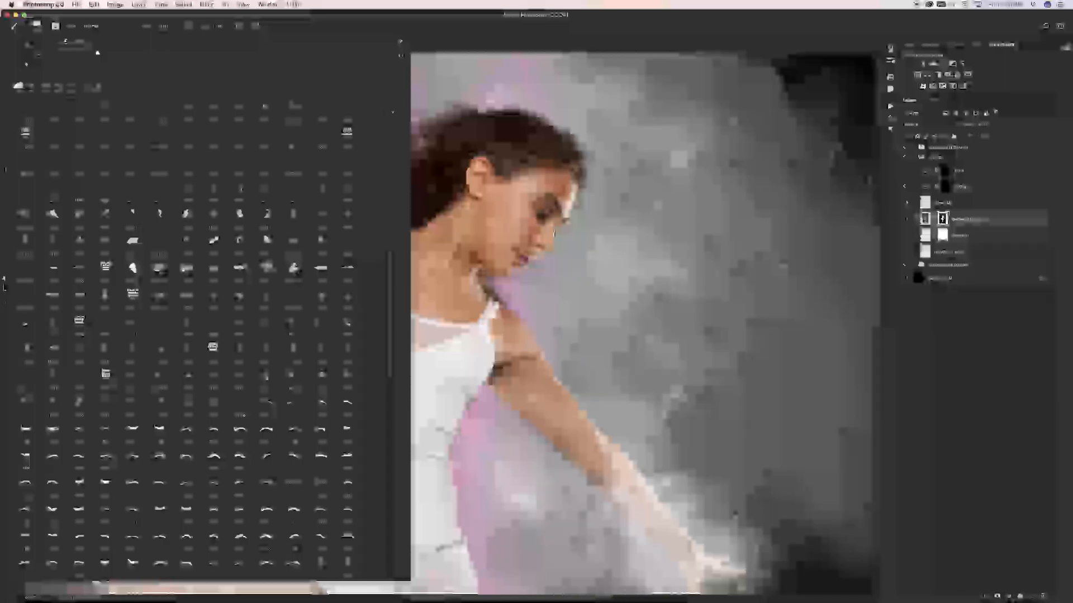
{"action": "left_click", "coordinate": [389, 117]}
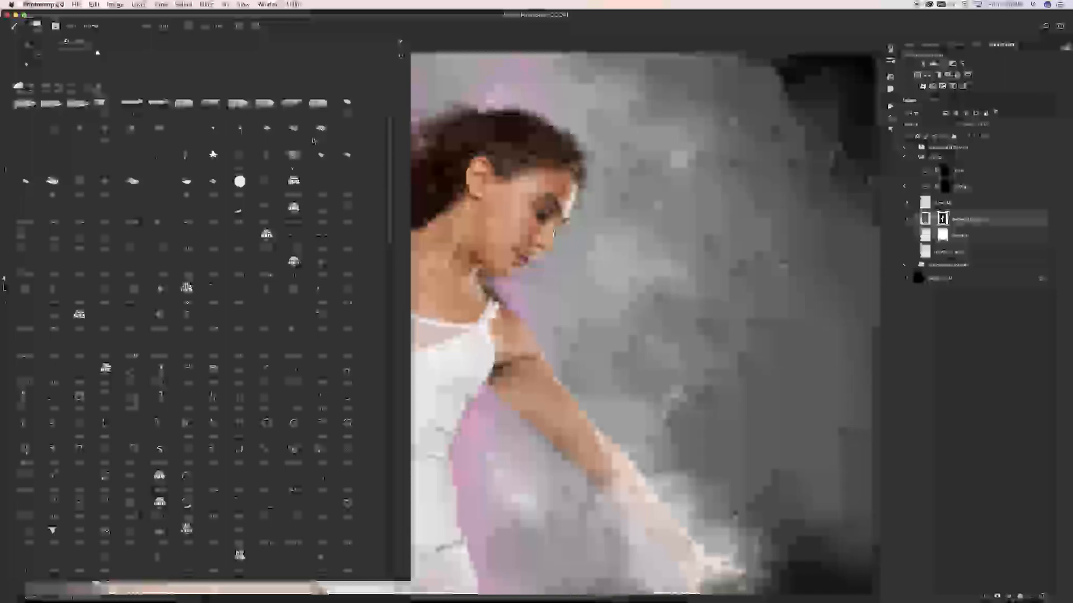
{"action": "scroll", "coordinate": [390, 144], "scroll_direction": "up", "scroll_amount": 1}
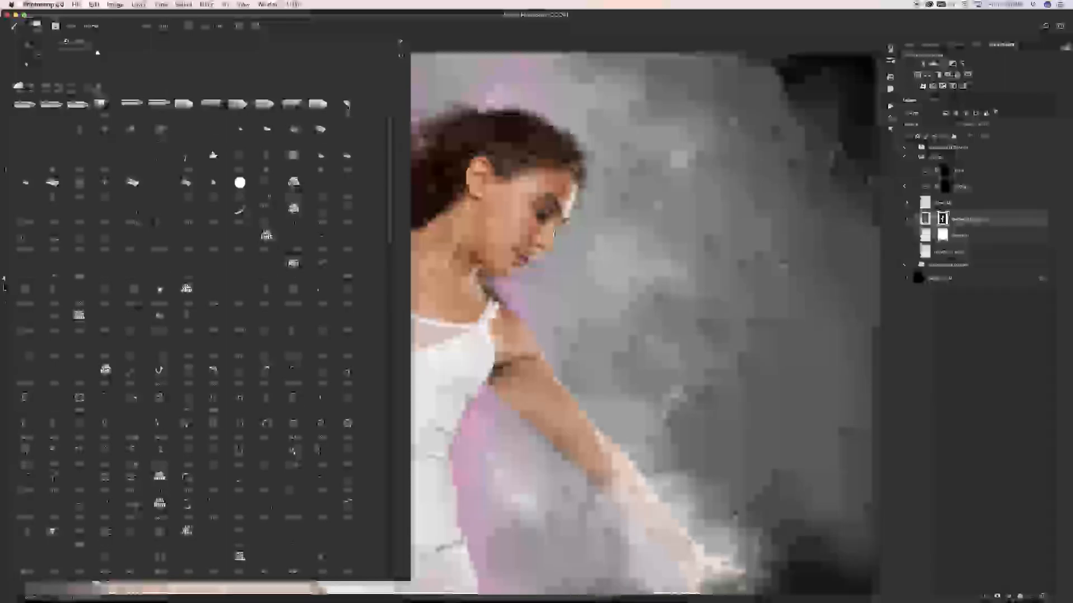
{"action": "scroll", "coordinate": [144, 160], "scroll_direction": "up", "scroll_amount": 4}
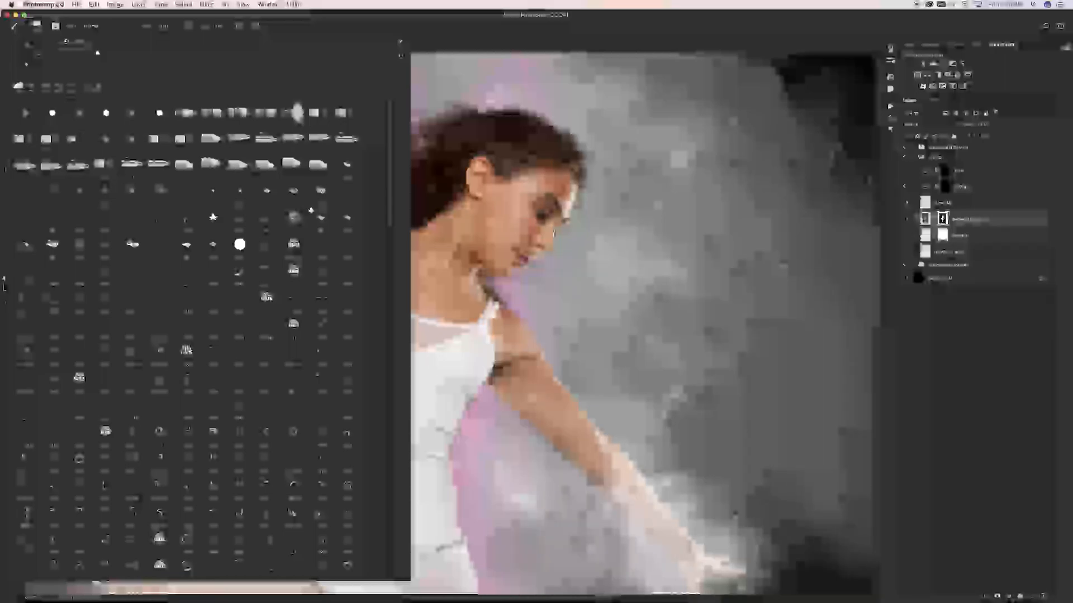
{"action": "left_click", "coordinate": [132, 112]}
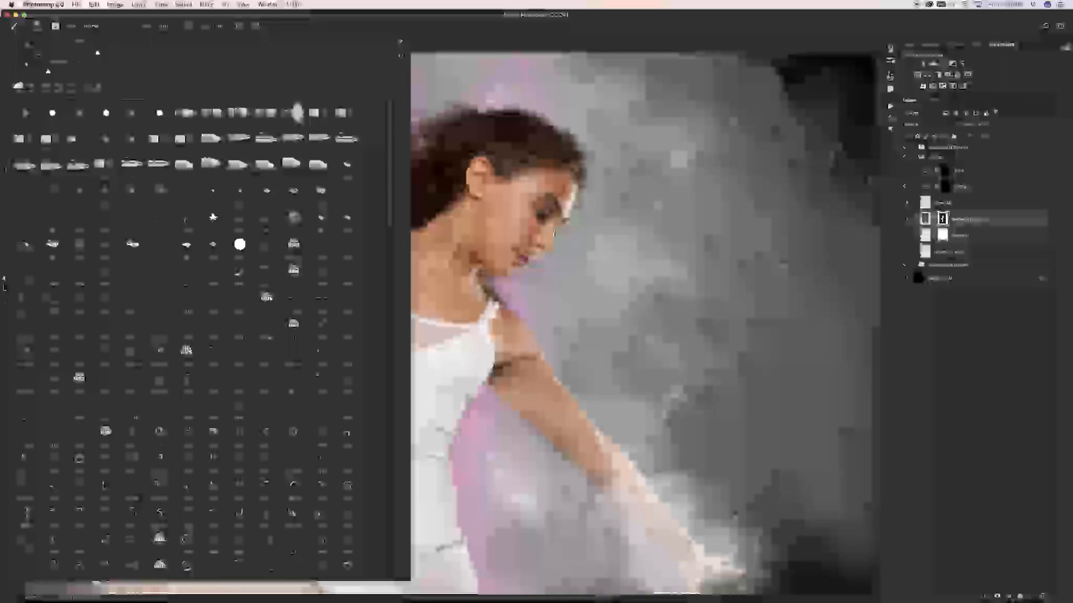
Step: Raise the brush's hardness, reduce its spacing, shrink it to a thin tip and make white the foreground colour
{"action": "left_click", "coordinate": [890, 49]}
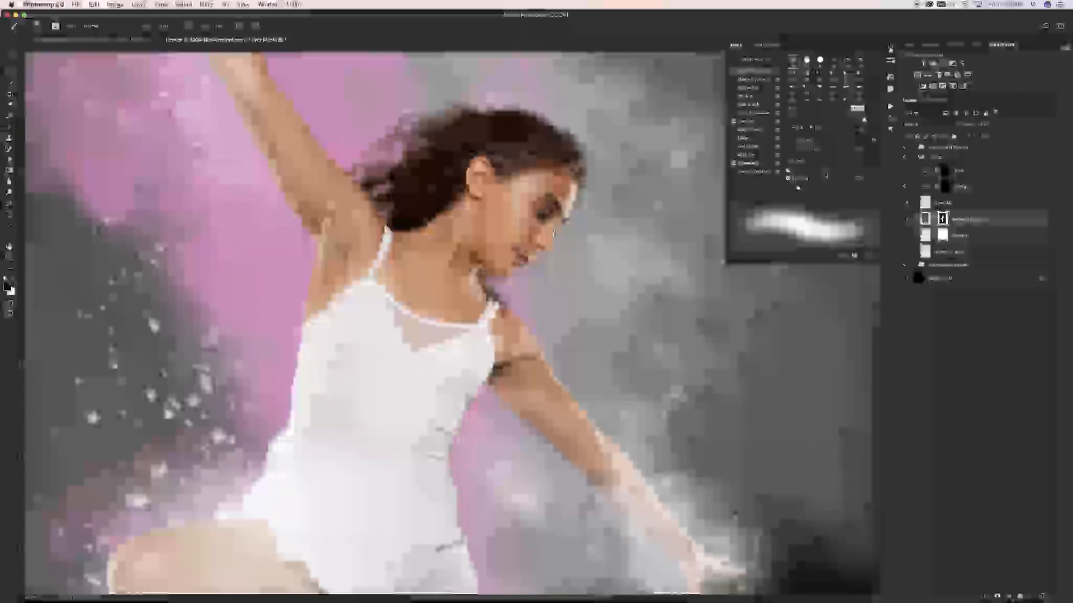
{"action": "left_click", "coordinate": [805, 171]}
{"action": "mouse_move", "coordinate": [805, 172]}
{"action": "left_mouse_down"}
{"action": "mouse_move", "coordinate": [823, 170]}
{"action": "mouse_move", "coordinate": [751, 196]}
{"action": "left_mouse_up"}
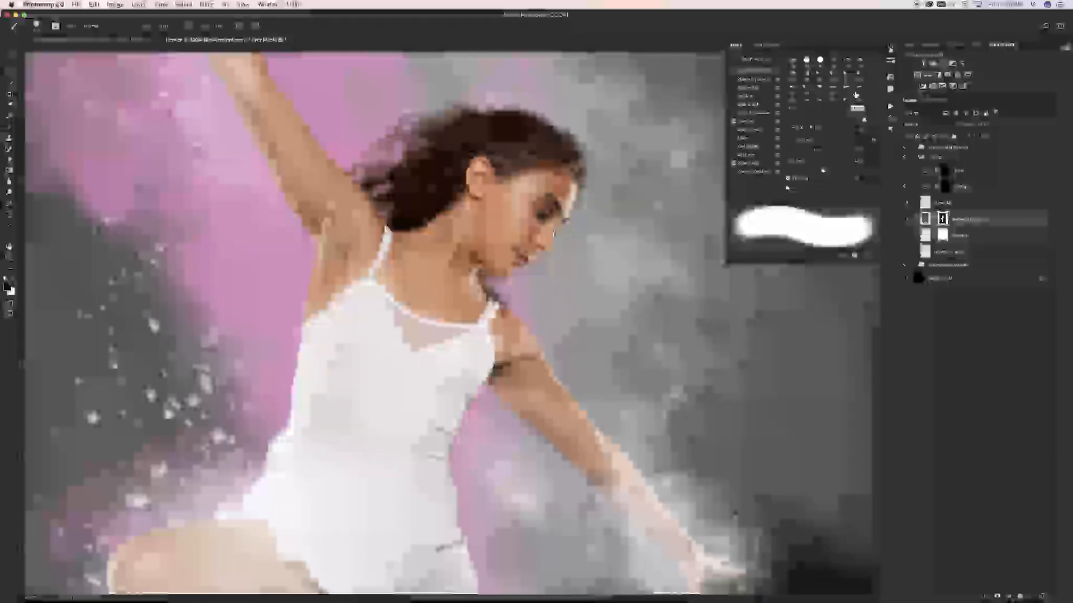
{"action": "left_click", "coordinate": [855, 95]}
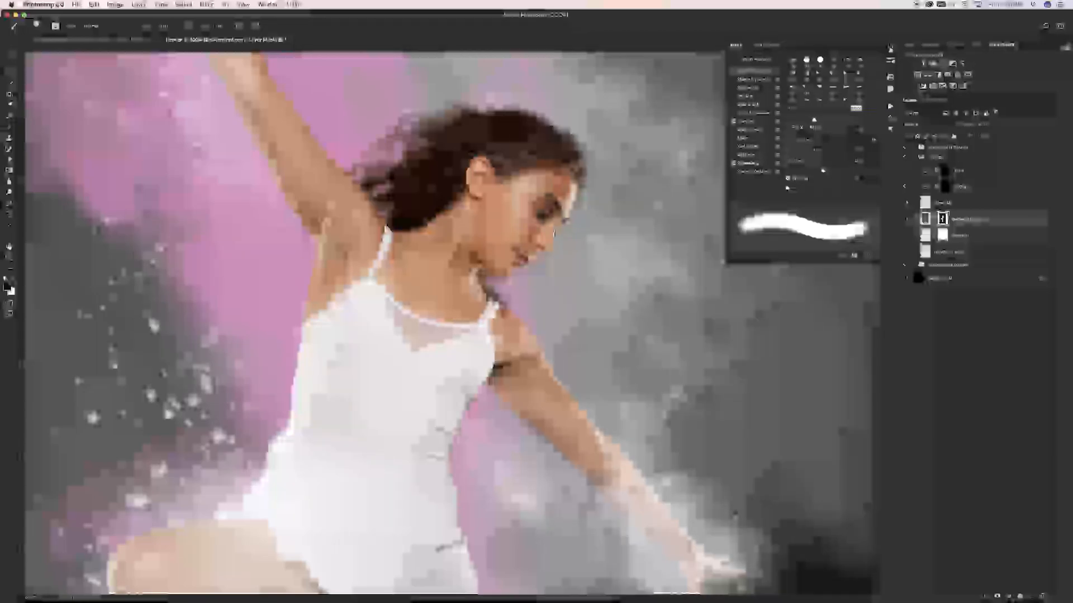
{"action": "left_click_drag", "start_coordinate": [814, 120], "coordinate": [791, 120]}
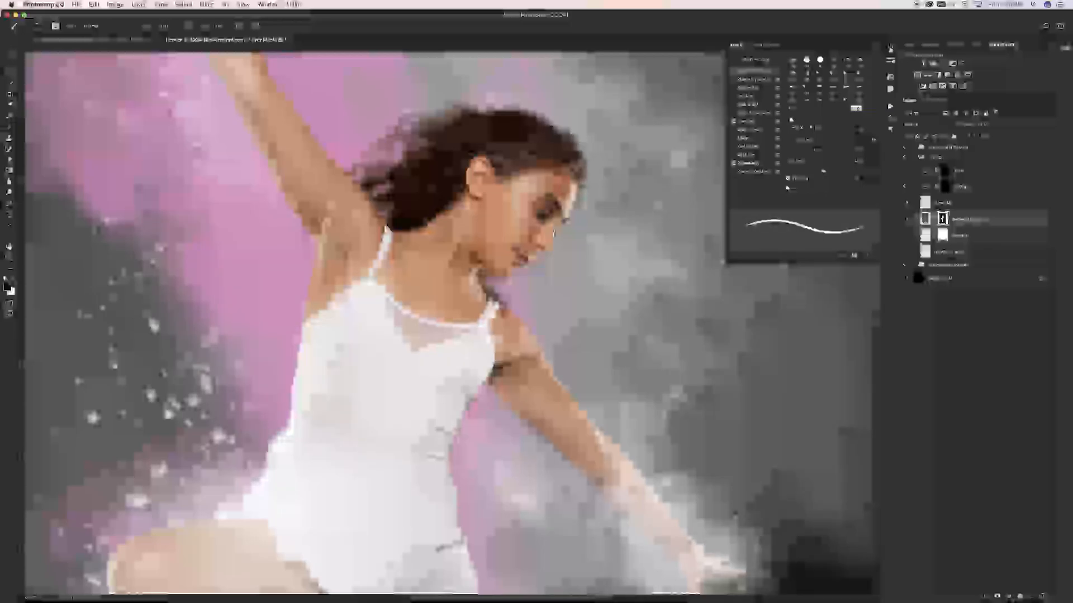
{"action": "left_click_drag", "start_coordinate": [791, 119], "coordinate": [795, 119]}
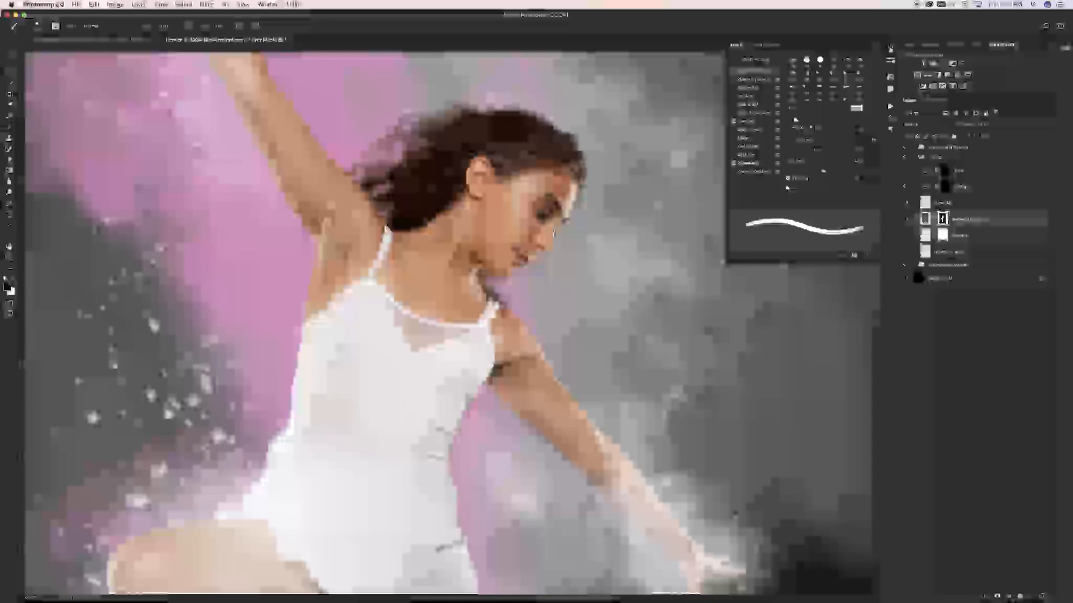
{"action": "left_click_drag", "start_coordinate": [796, 119], "coordinate": [796, 119]}
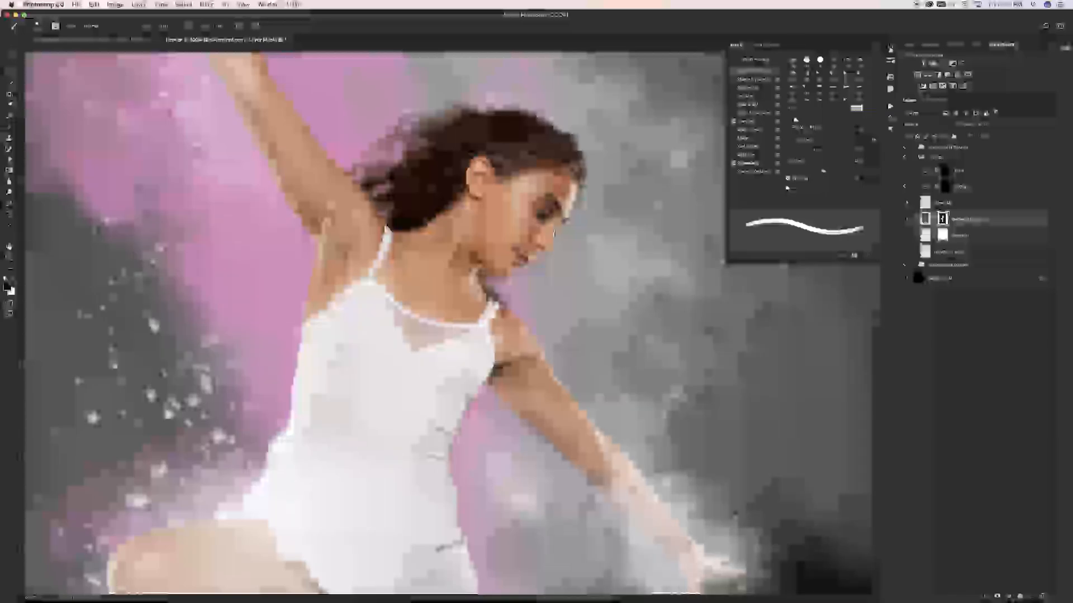
{"action": "key", "text": "x"}
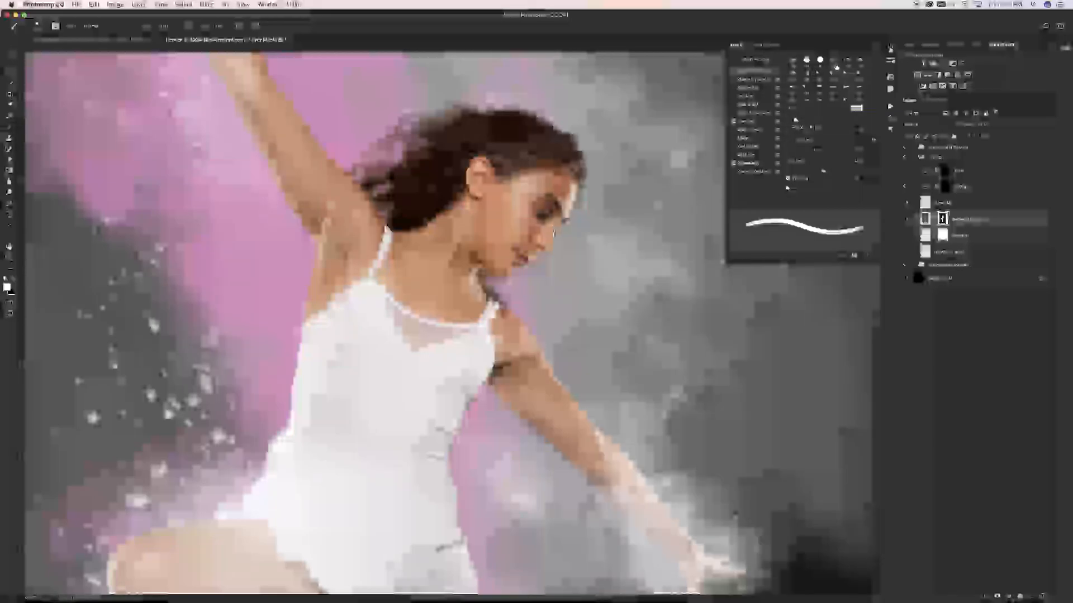
Step: Run the selected second-to-last action of the first action set on the dancer layer's mask and close the action list
{"action": "left_click", "coordinate": [890, 105]}
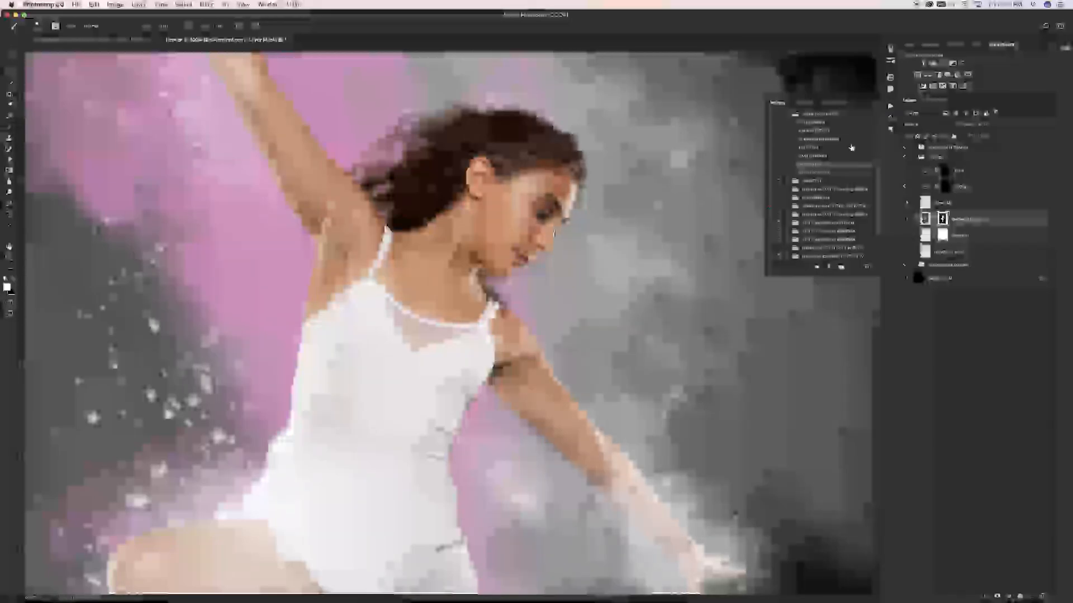
{"action": "left_click", "coordinate": [829, 268]}
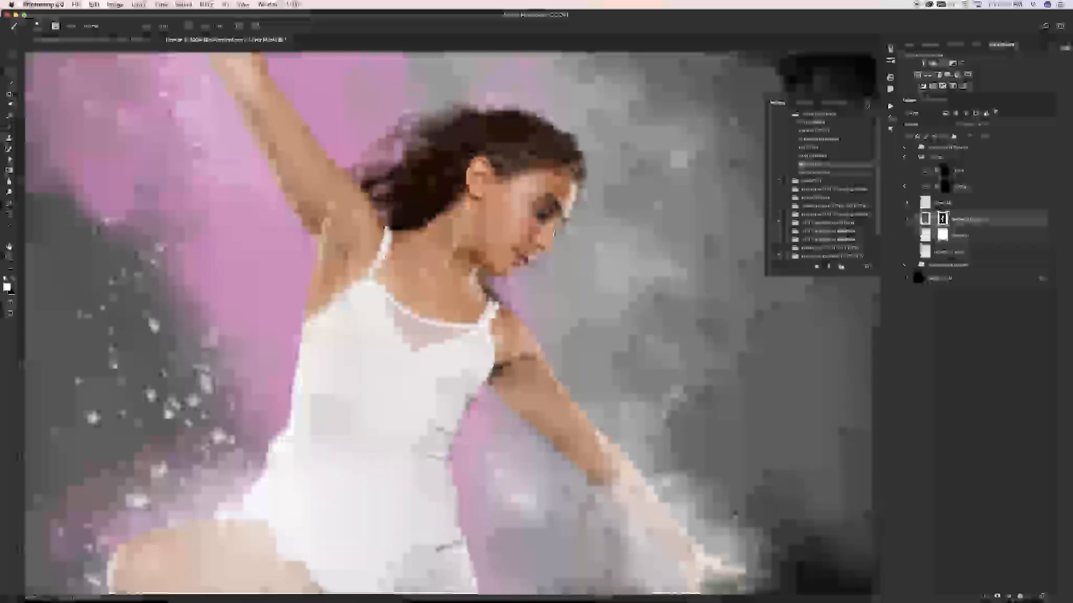
{"action": "left_click", "coordinate": [867, 105]}
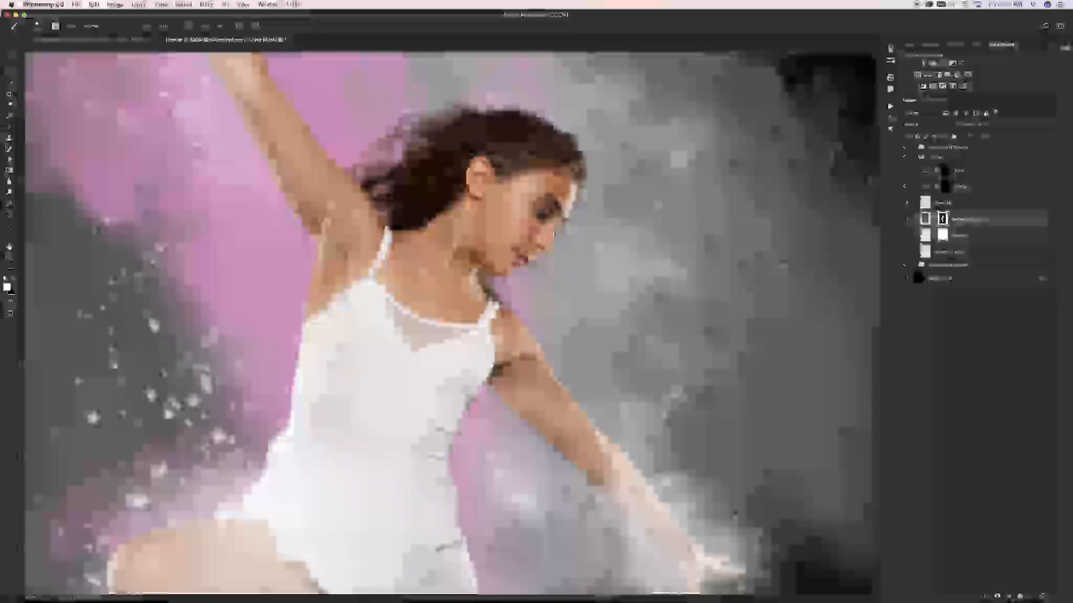
Step: Collapse the dancer group, select the Foreground Powder group and run the last action of the first action set above it
{"action": "key", "text": "super+minus"}
{"action": "key", "text": "super+minus"}
{"action": "key", "text": "super+minus"}
{"action": "key", "text": "super+minus"}
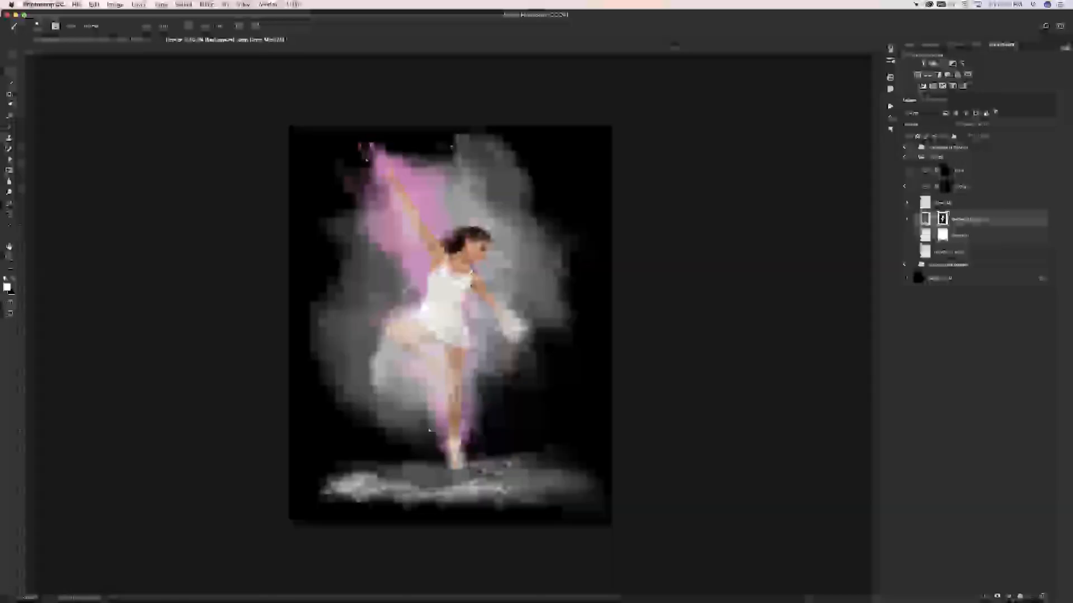
{"action": "left_click", "coordinate": [915, 157]}
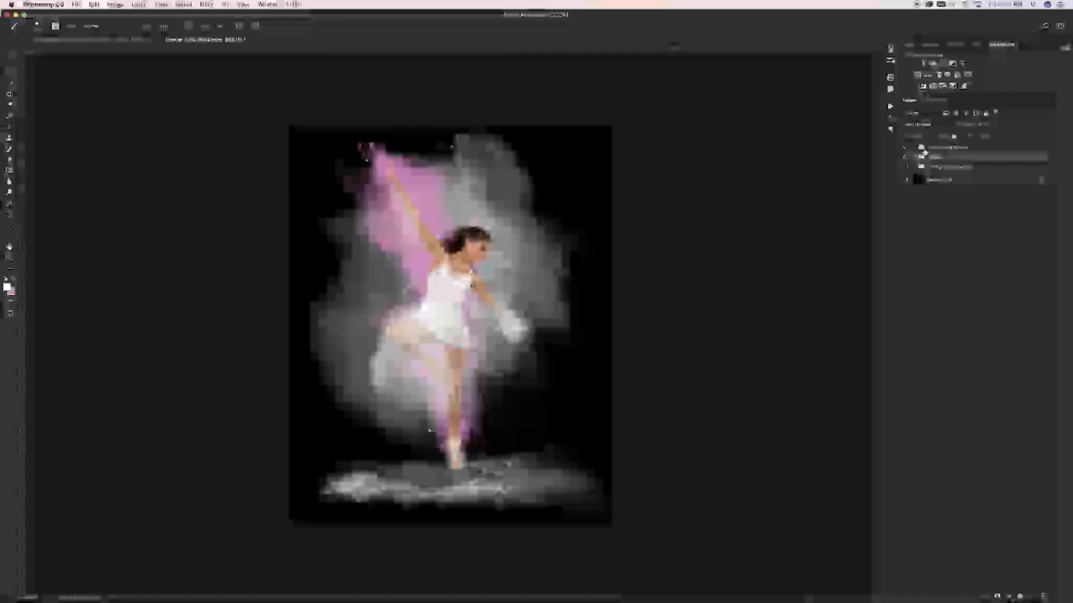
{"action": "left_click", "coordinate": [930, 148]}
{"action": "left_click", "coordinate": [890, 105]}
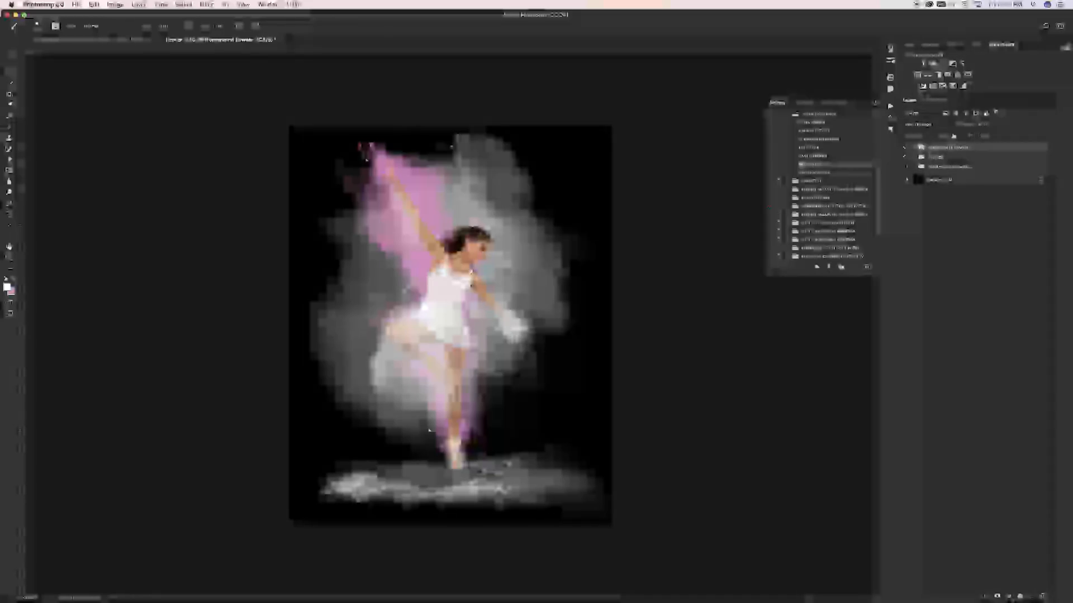
{"action": "left_click", "coordinate": [823, 173]}
{"action": "left_click", "coordinate": [829, 267]}
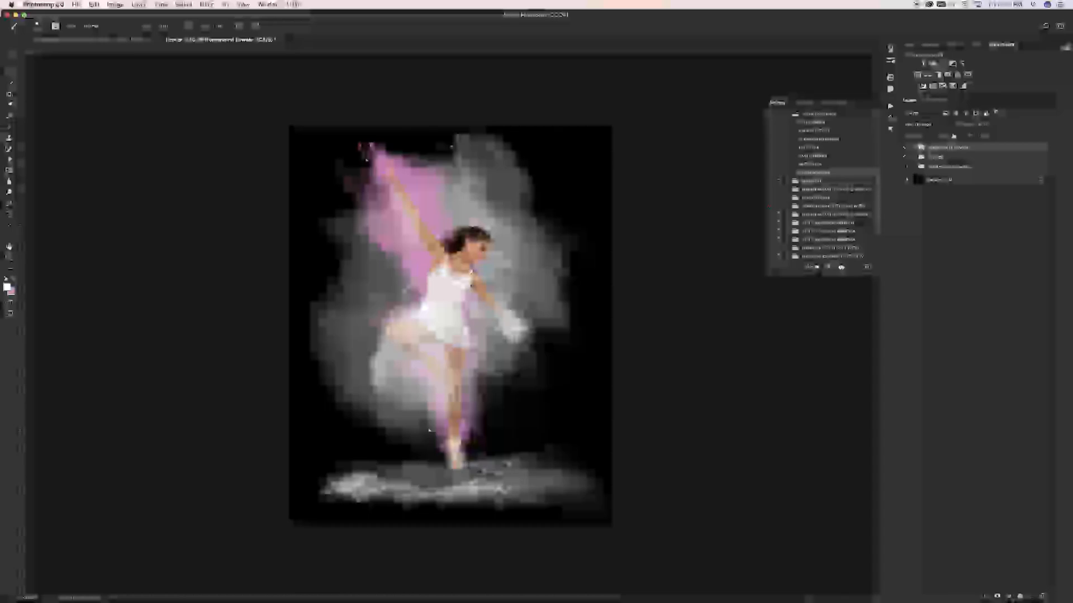
{"action": "left_click", "coordinate": [841, 267]}
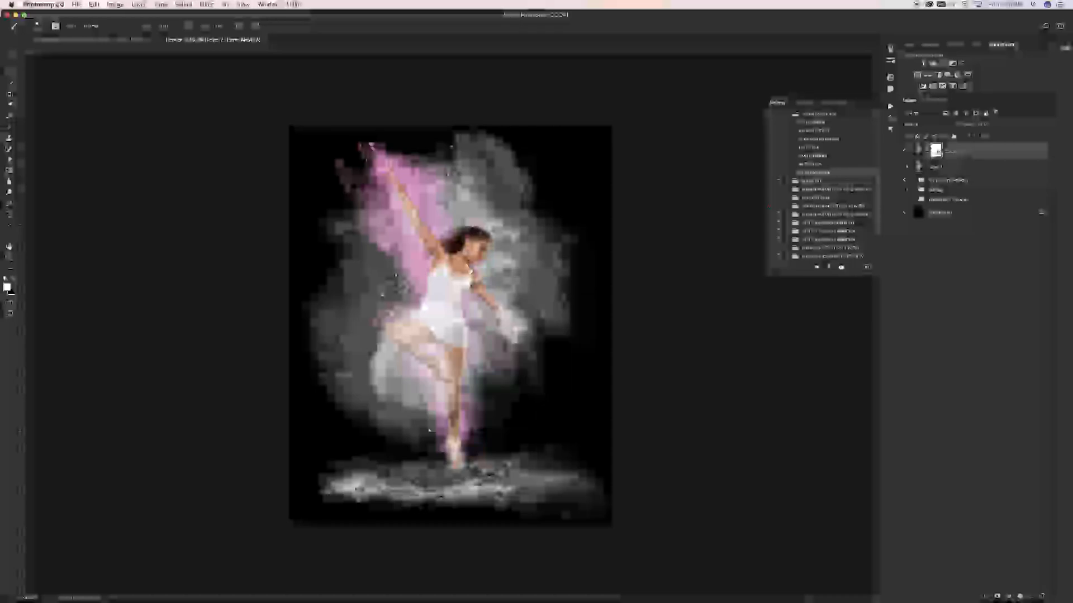
Step: Paint black on the top layer's mask over the dancer's face, neck, shoulder and raised arm, enlarging the brush for the arm
{"action": "key", "text": "super+equal"}
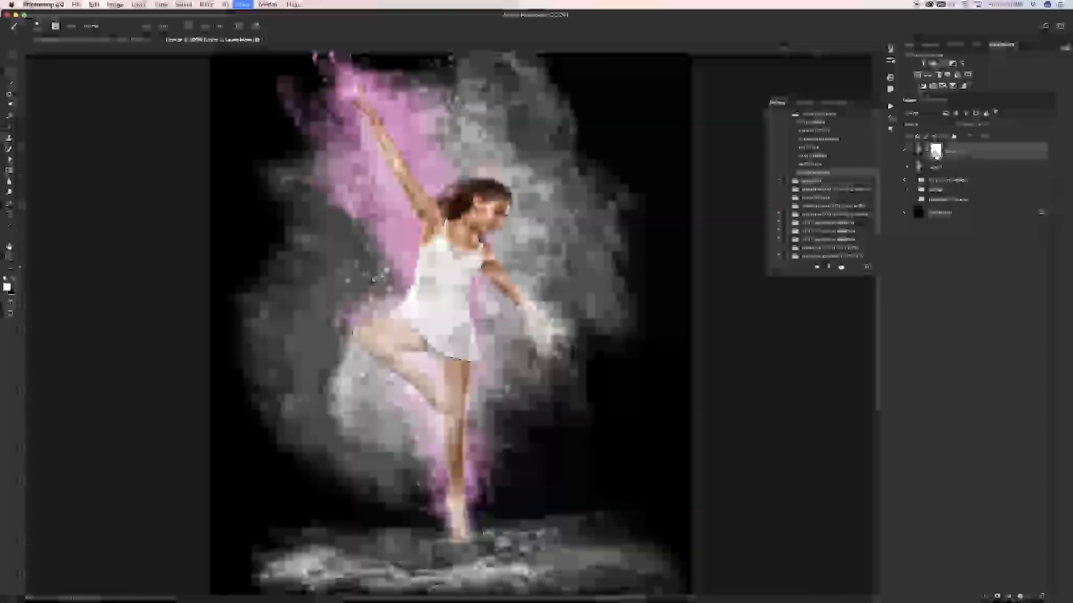
{"action": "key", "text": "super+equal"}
{"action": "key", "text": "super+equal"}
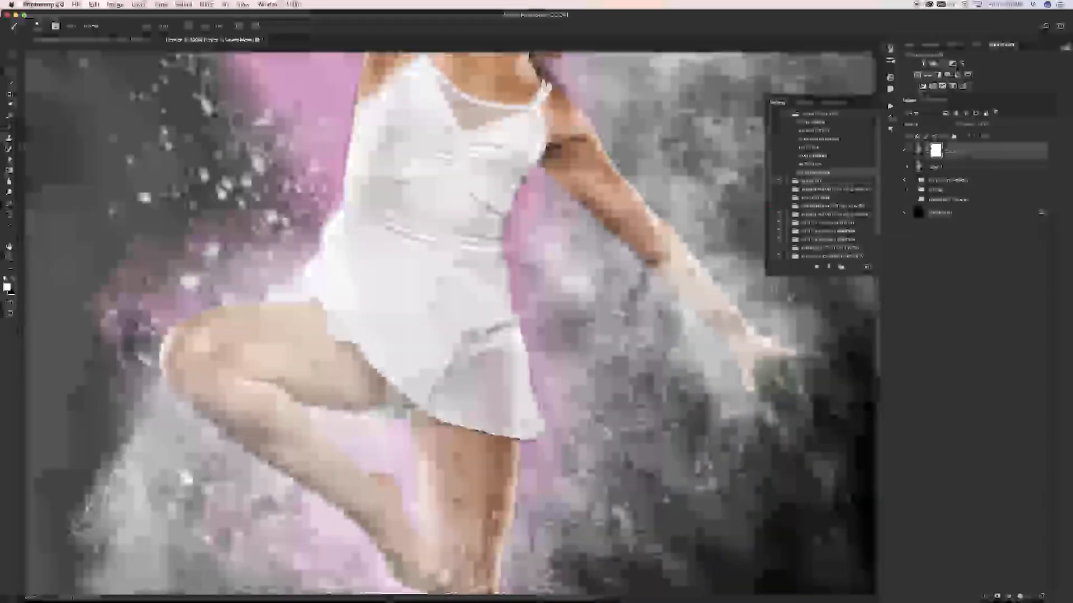
{"action": "scroll", "coordinate": [425, 453], "scroll_direction": "up", "scroll_amount": 5}
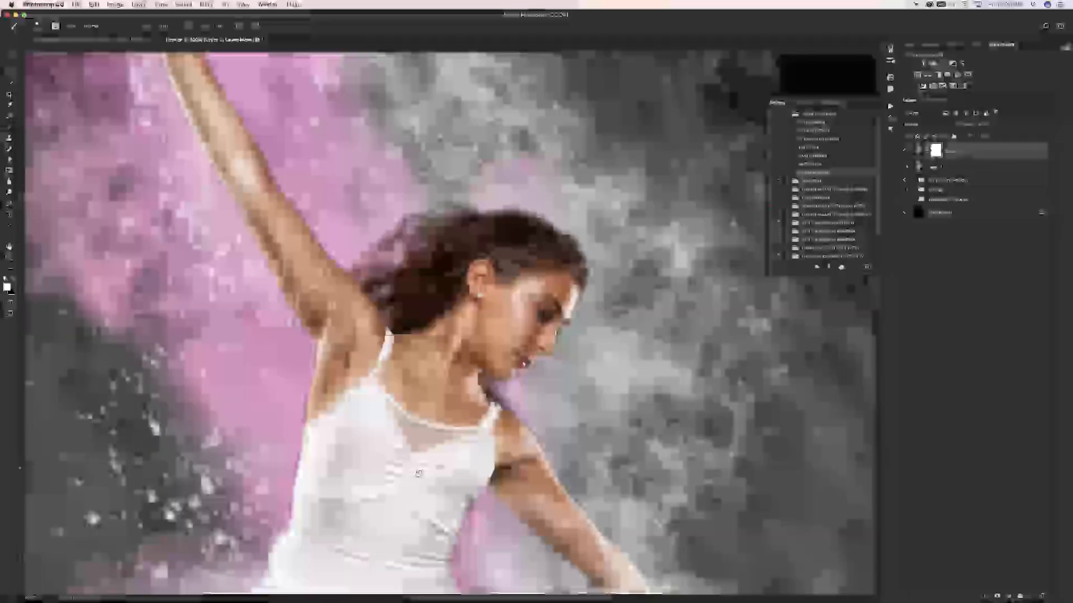
{"action": "left_click_drag", "start_coordinate": [419, 473], "coordinate": [415, 468]}
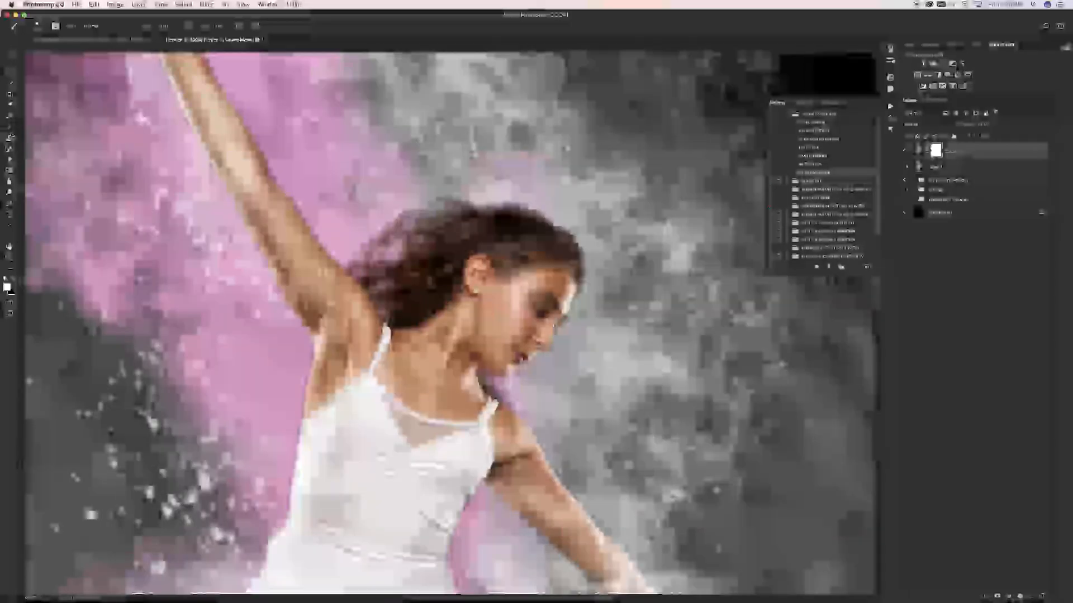
{"action": "key", "text": "x"}
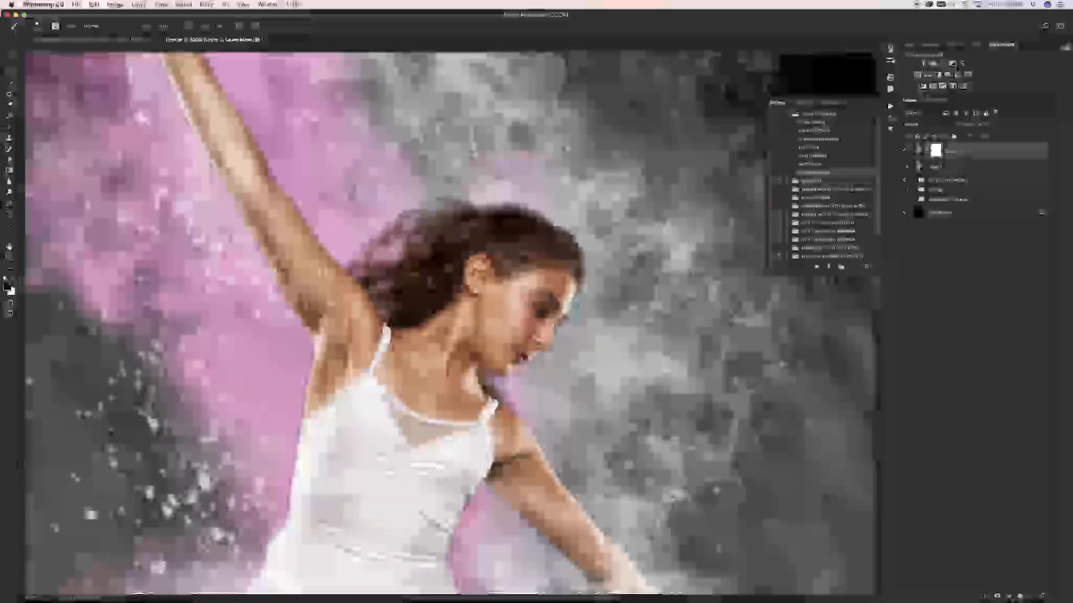
{"action": "left_click", "coordinate": [890, 59]}
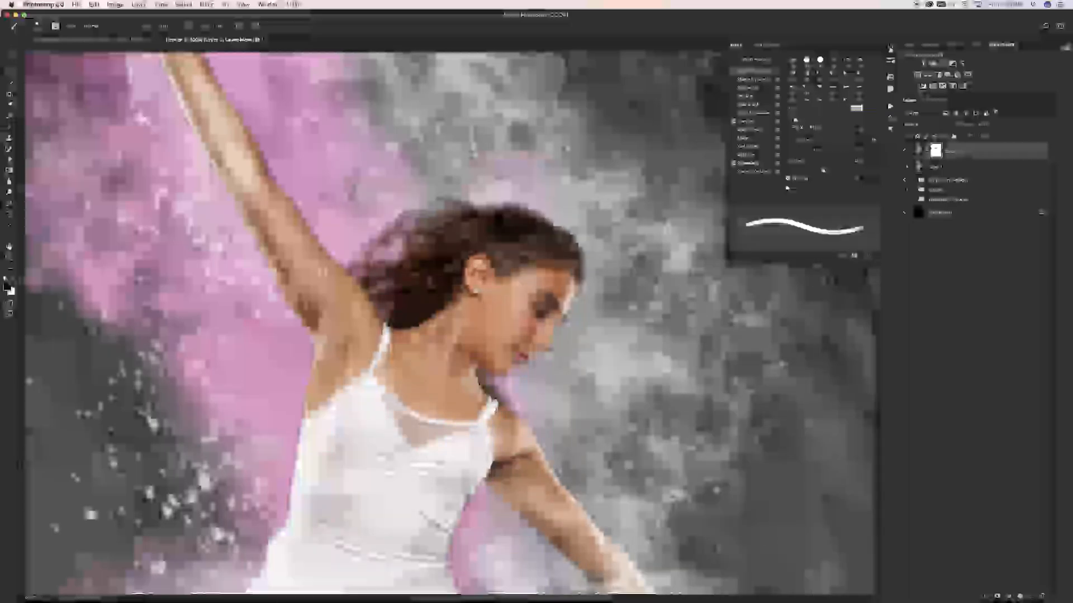
{"action": "key", "text": "bracketright"}
{"action": "key", "text": "bracketright"}
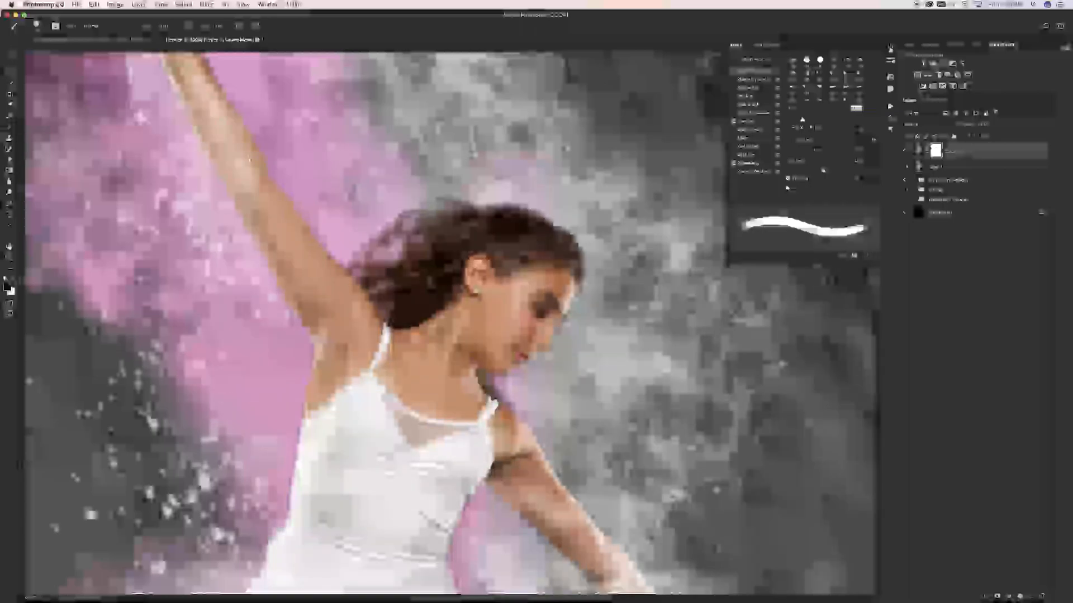
Step: Shrink the brush and paint black on the top layer's mask over the dancer's raised hand and fingers
{"action": "left_click_drag", "start_coordinate": [317, 286], "coordinate": [386, 428]}
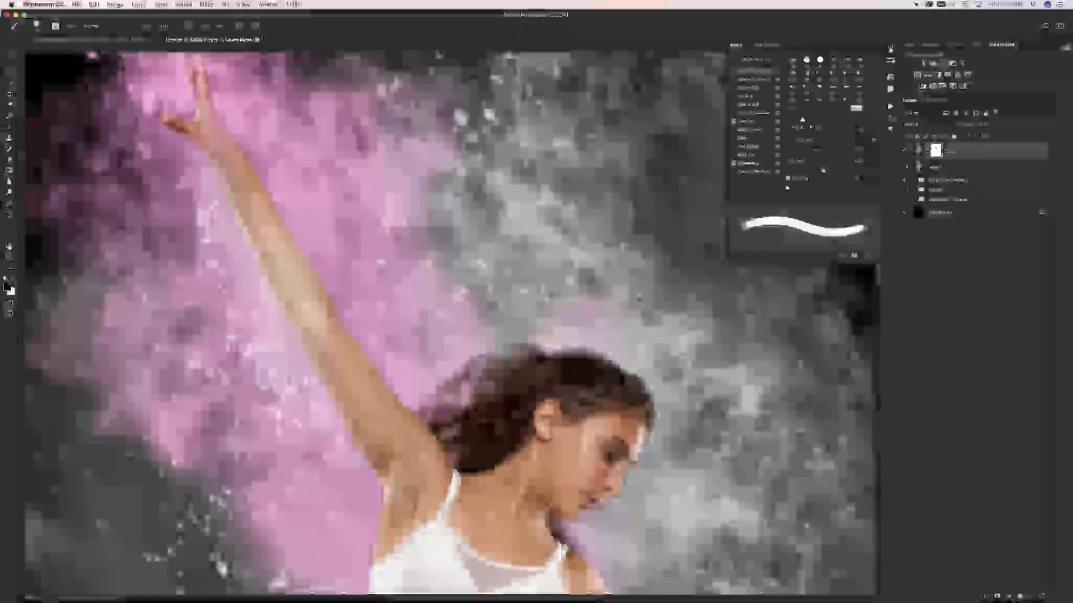
{"action": "key", "text": "bracketleft"}
{"action": "key", "text": "bracketleft"}
{"action": "key", "text": "bracketleft"}
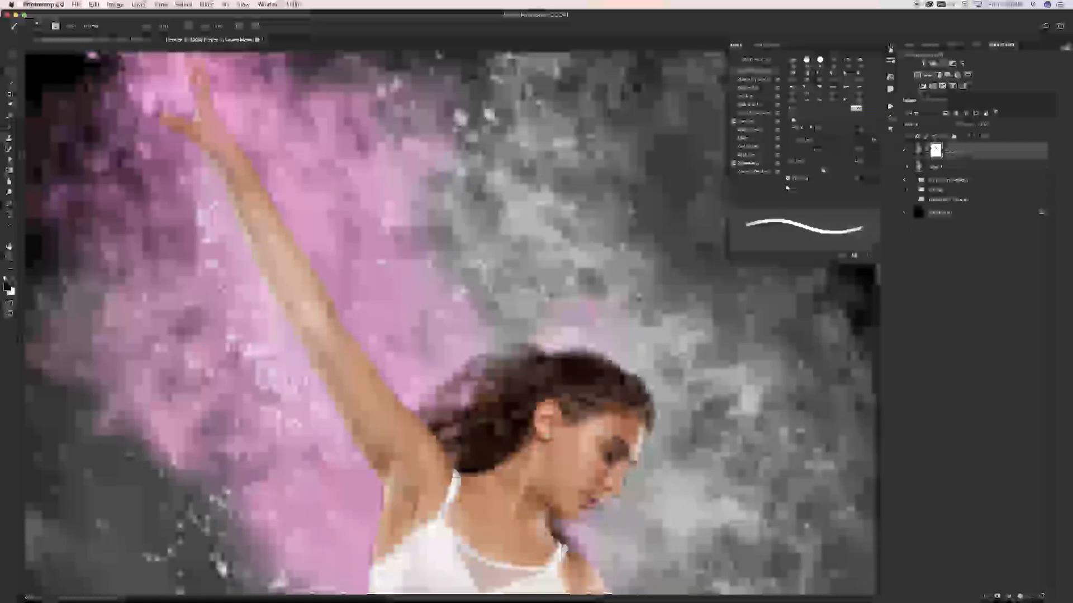
Step: Enlarge the brush and paint black on the top layer's mask over the dancer's outstretched lower arm and hand
{"action": "left_click_drag", "start_coordinate": [545, 519], "coordinate": [421, 242]}
{"action": "key", "text": "bracketright"}
{"action": "key", "text": "bracketright"}
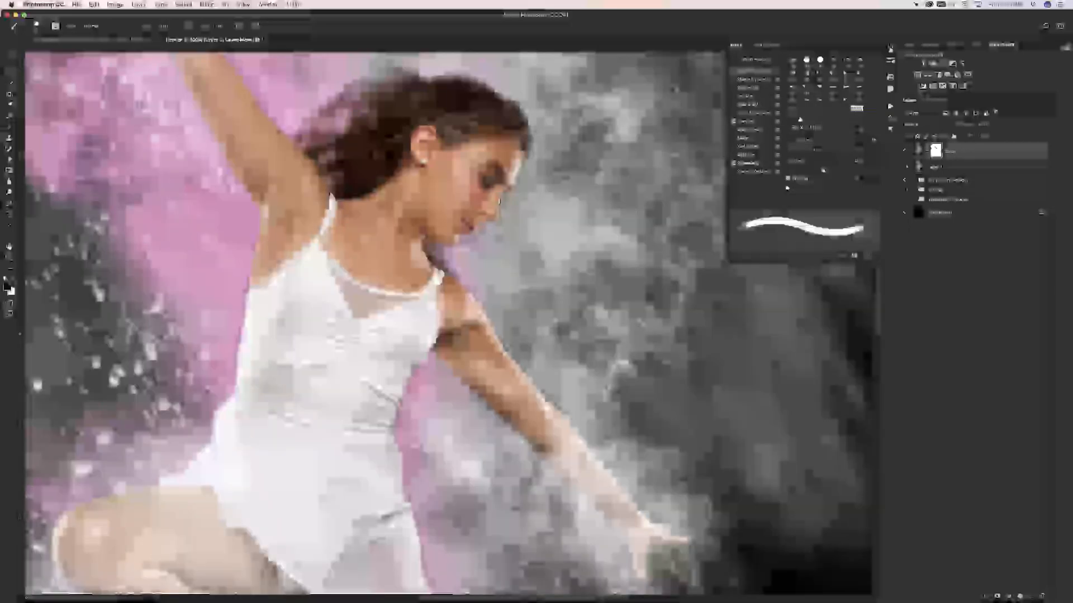
{"action": "key", "text": "bracketright"}
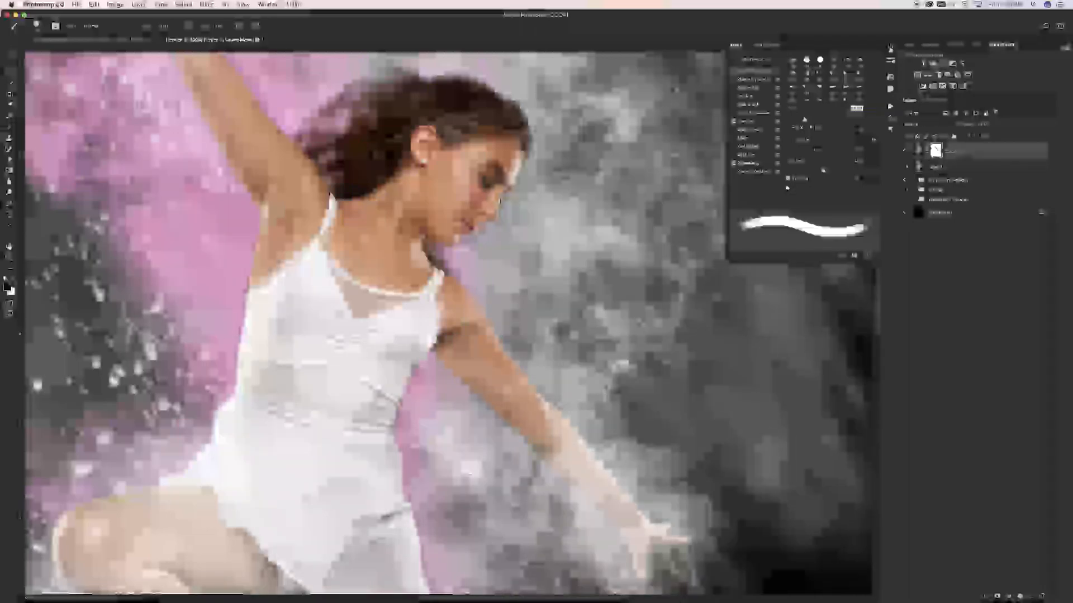
Step: Make white the painting colour and reduce the brush to a fine size for touching up the top layer's mask around the dancer's head
{"action": "key", "text": "super+0"}
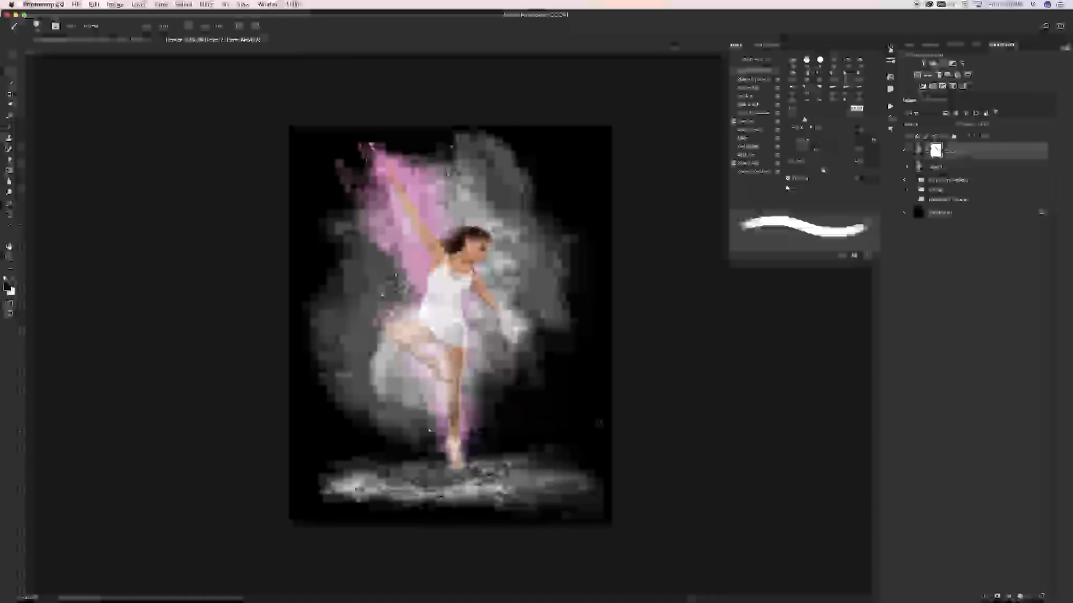
{"action": "key", "text": "super+equal"}
{"action": "key", "text": "super+equal"}
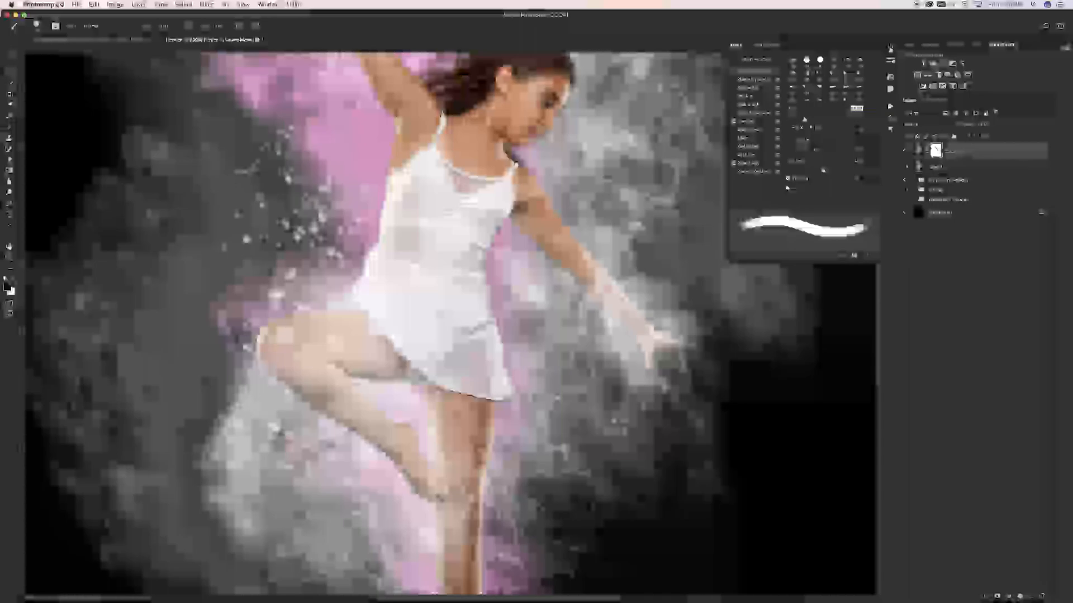
{"action": "key", "text": "x"}
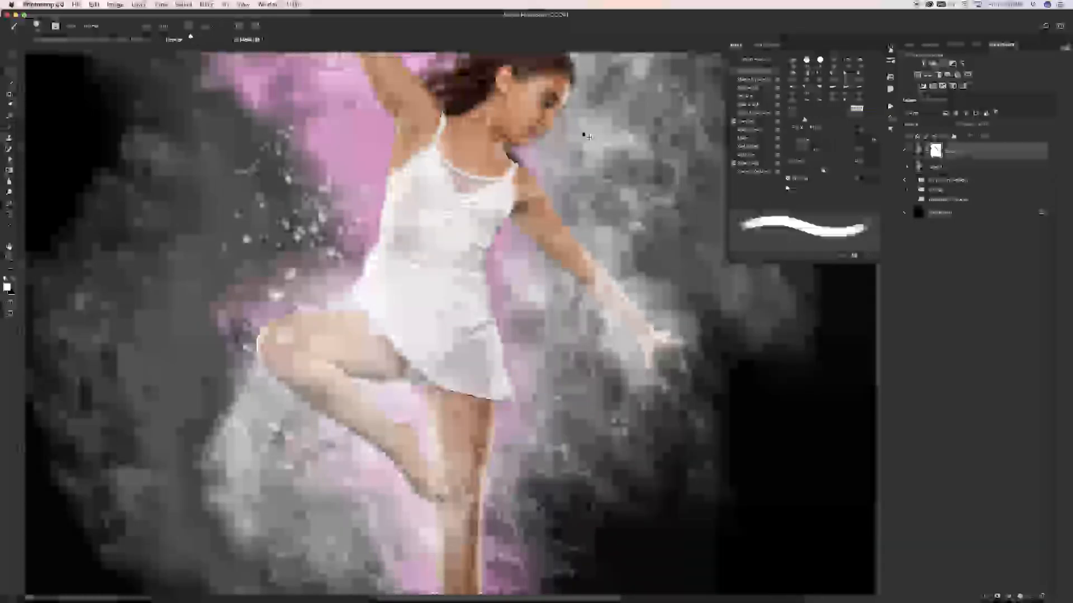
{"action": "key", "text": "super+equal"}
{"action": "left_click_drag", "start_coordinate": [580, 172], "coordinate": [489, 519]}
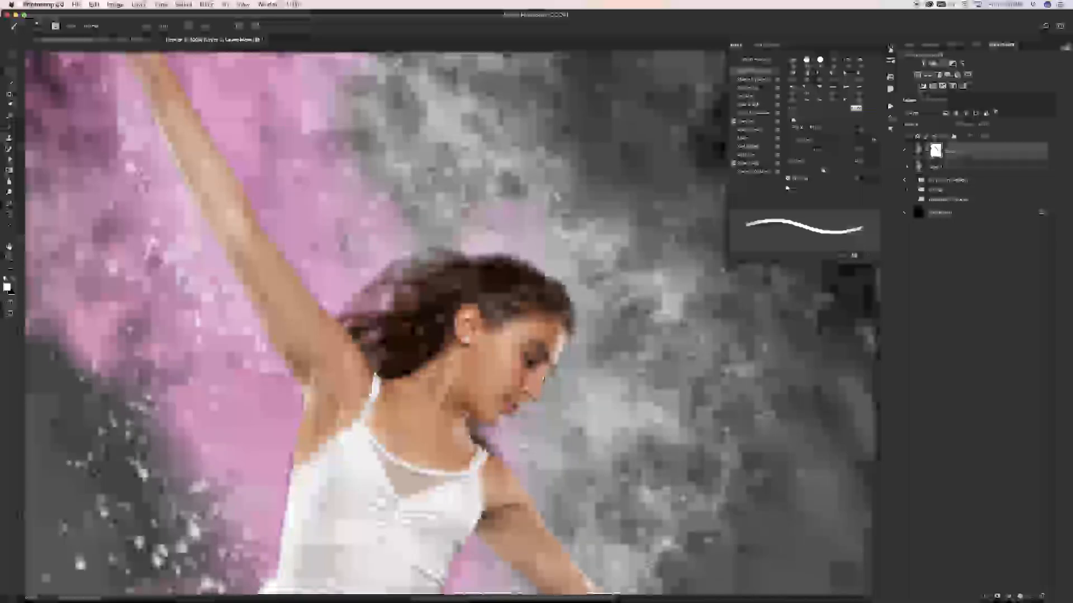
{"action": "key", "text": "]"}
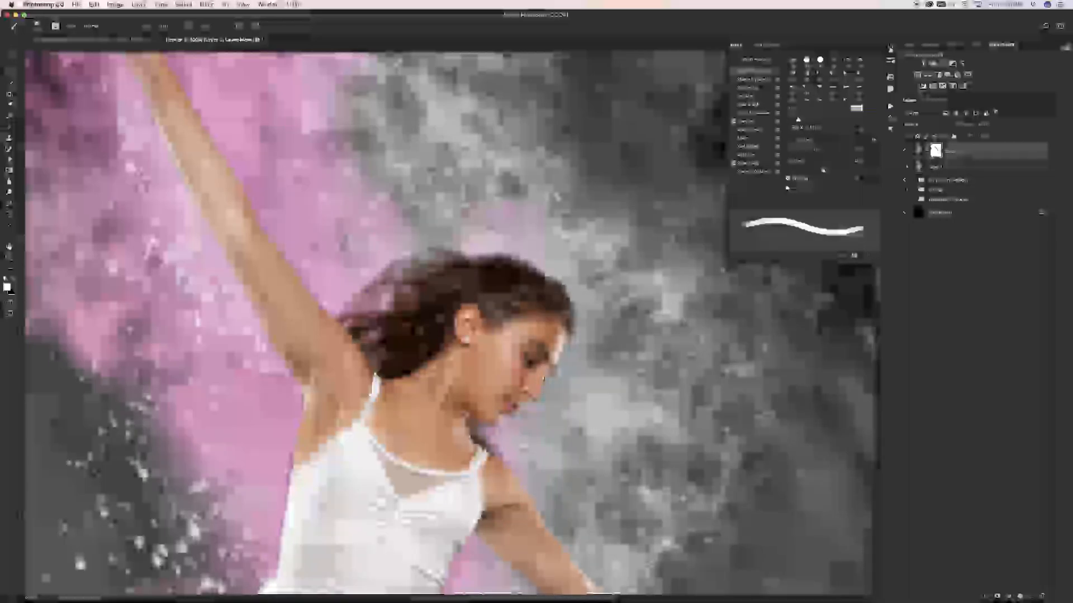
{"action": "key", "text": "bracketleft"}
{"action": "key", "text": "bracketleft"}
{"action": "key", "text": "bracketleft"}
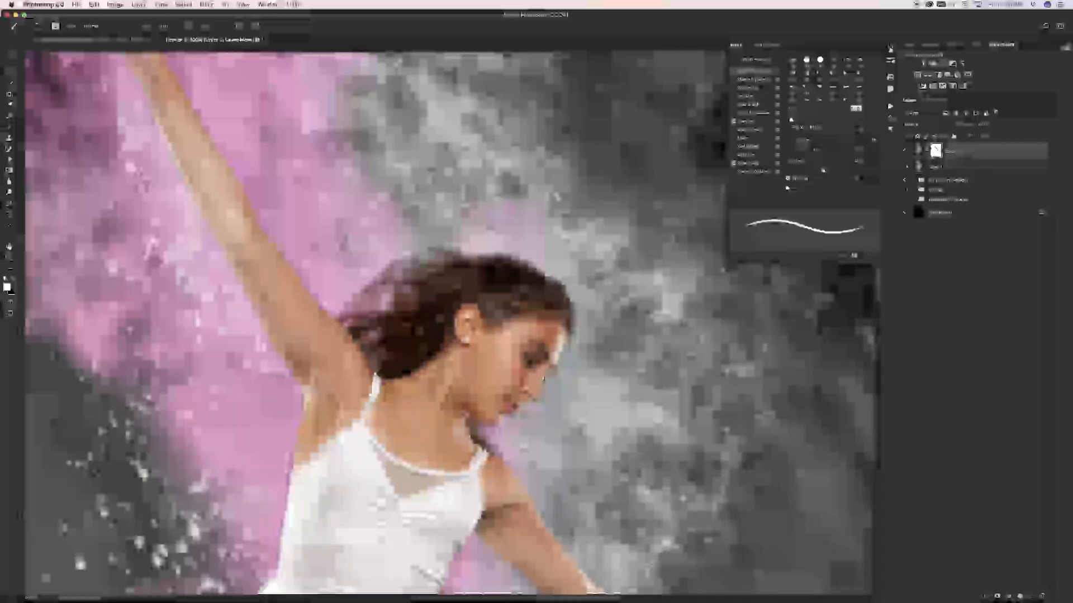
{"action": "left_click_drag", "start_coordinate": [791, 119], "coordinate": [796, 119]}
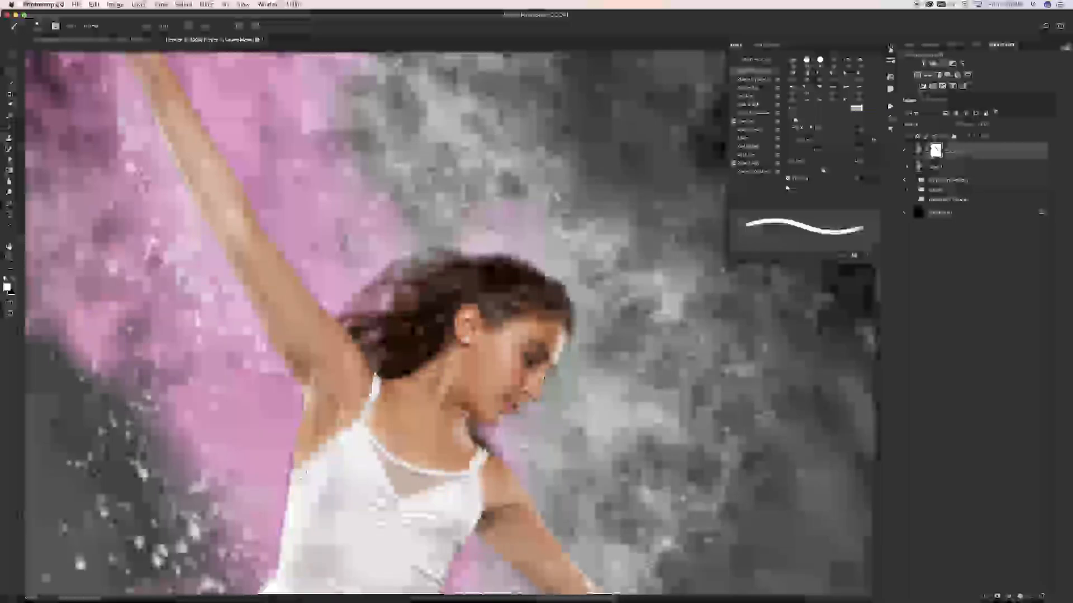
{"action": "key", "text": "["}
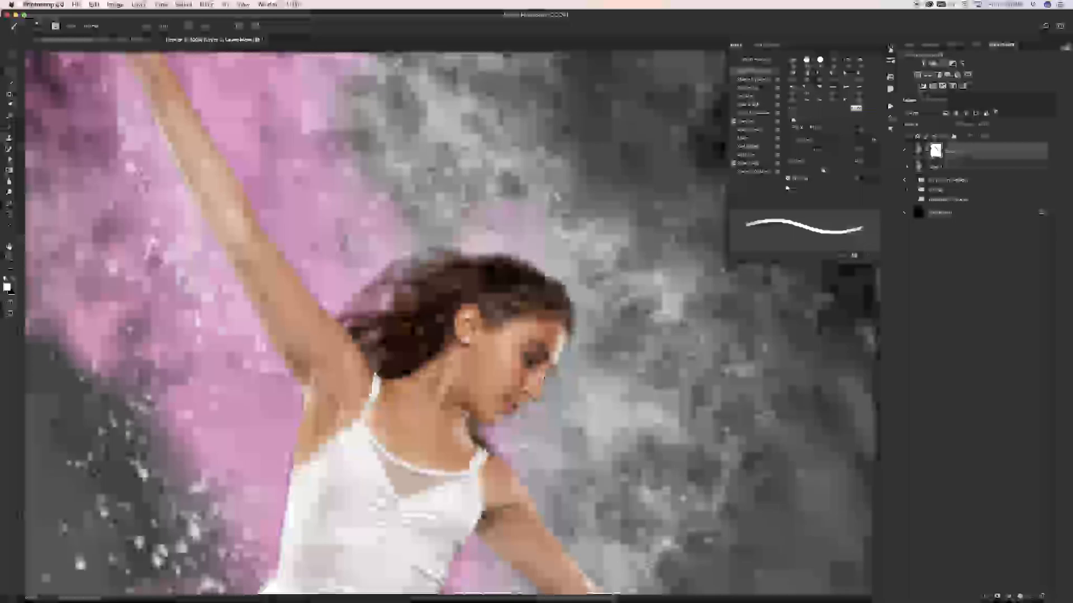
{"action": "key", "text": "bracketleft"}
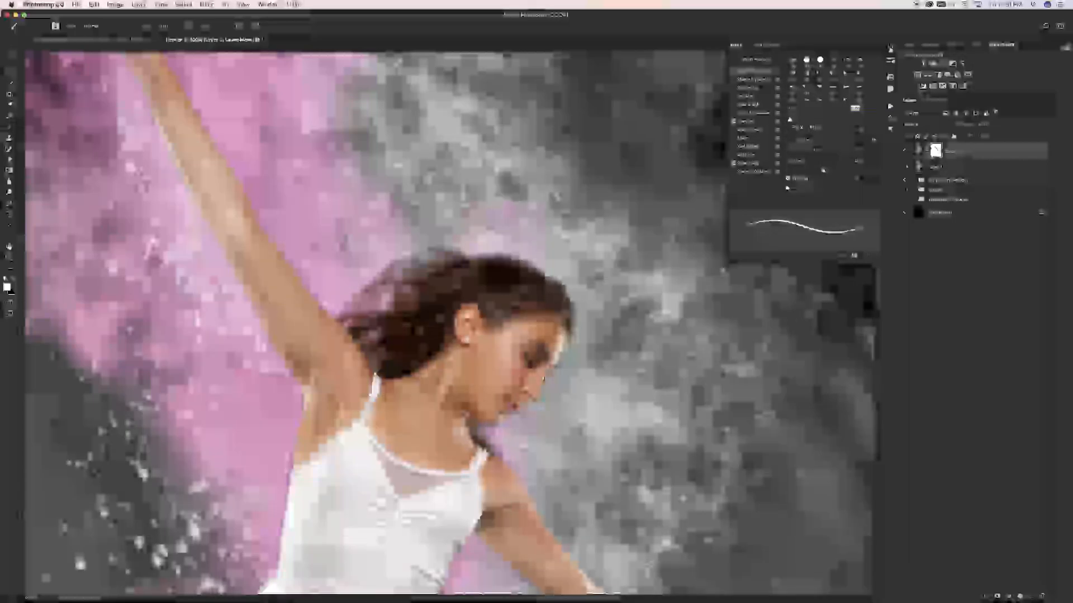
Step: Enlarge the brush slightly, close the brush settings and show the entire composite
{"action": "key", "text": "super+minus"}
{"action": "key", "text": "super+minus"}
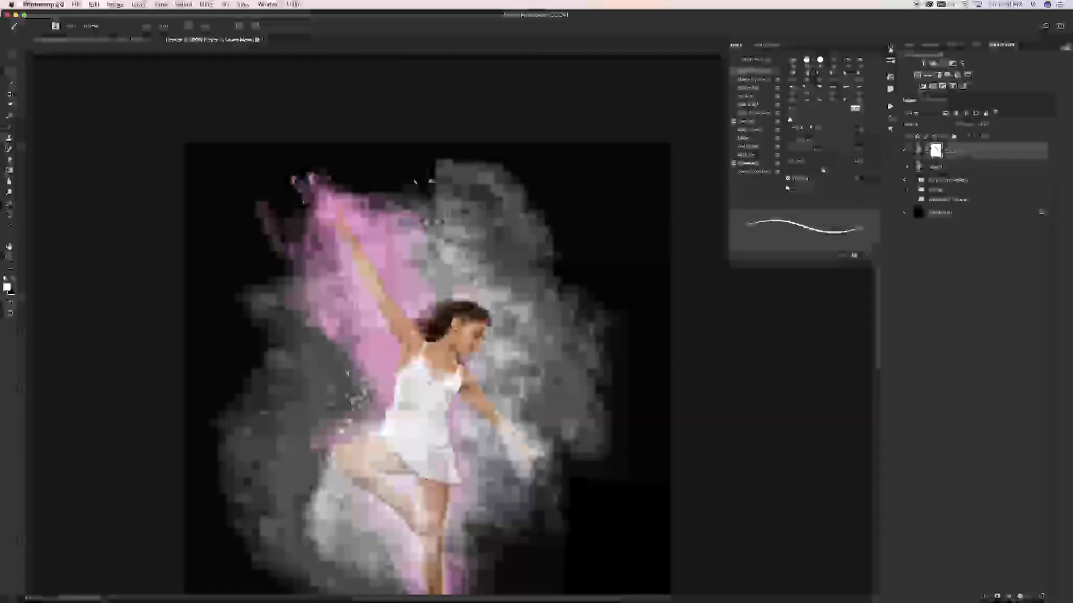
{"action": "key", "text": "bracketright"}
{"action": "key", "text": "bracketright"}
{"action": "key", "text": "bracketright"}
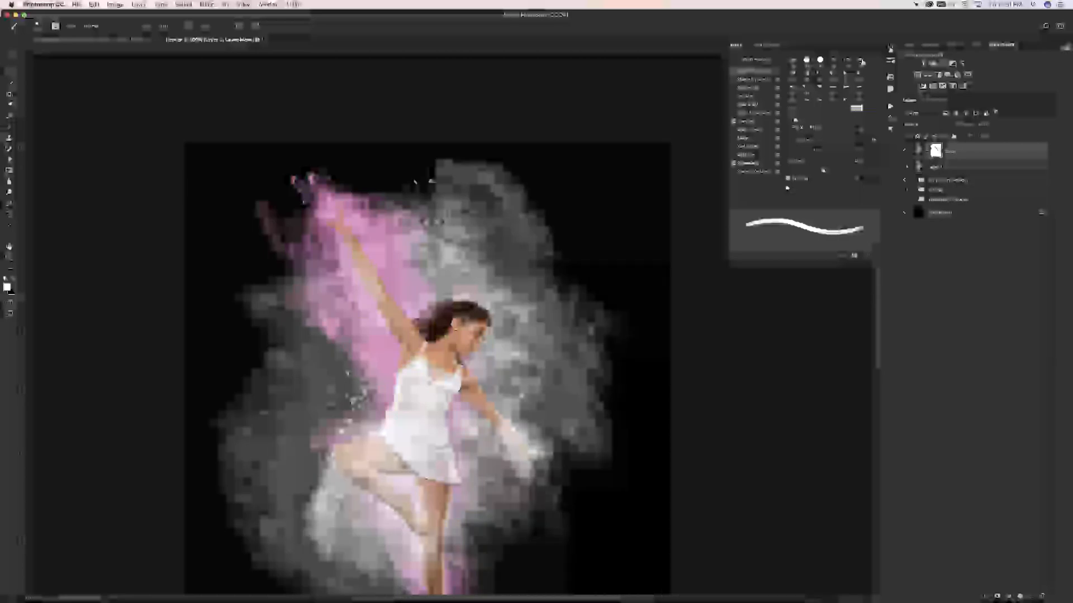
{"action": "left_click", "coordinate": [890, 48]}
{"action": "key", "text": "super+minus"}
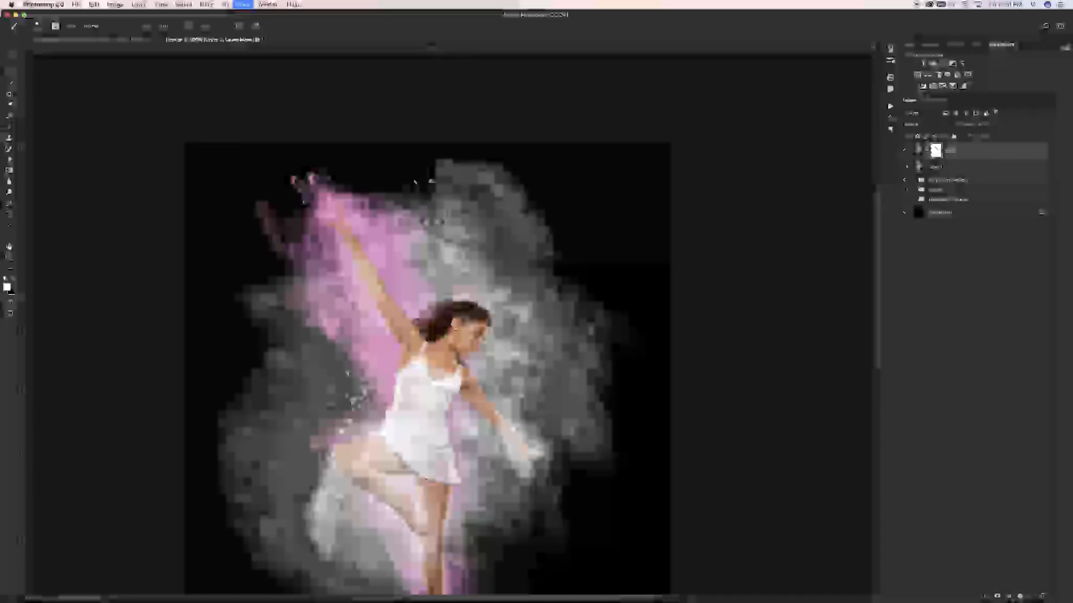
{"action": "key", "text": "super+minus"}
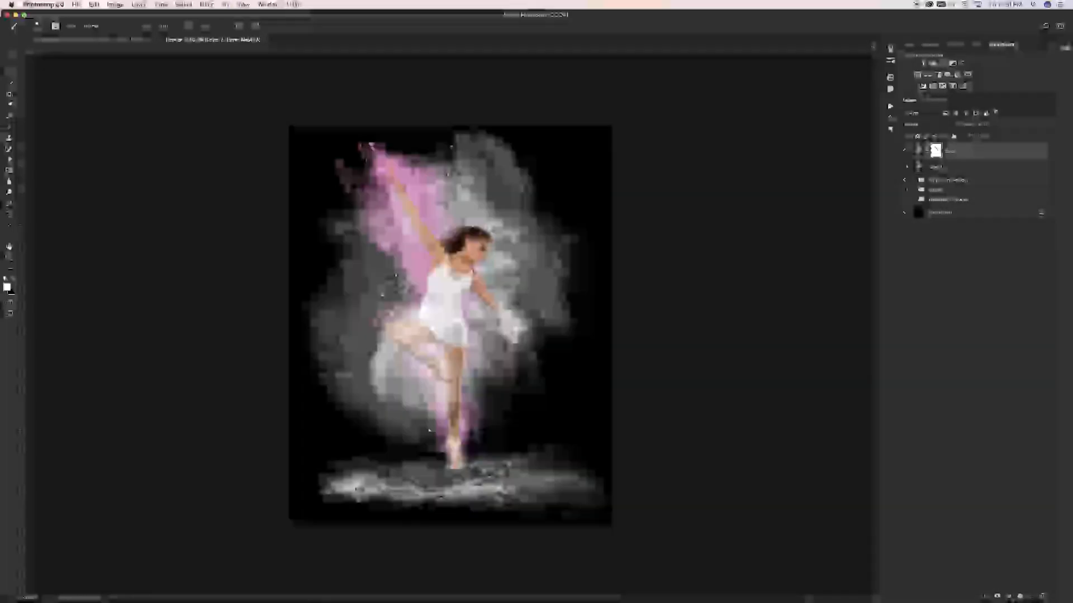